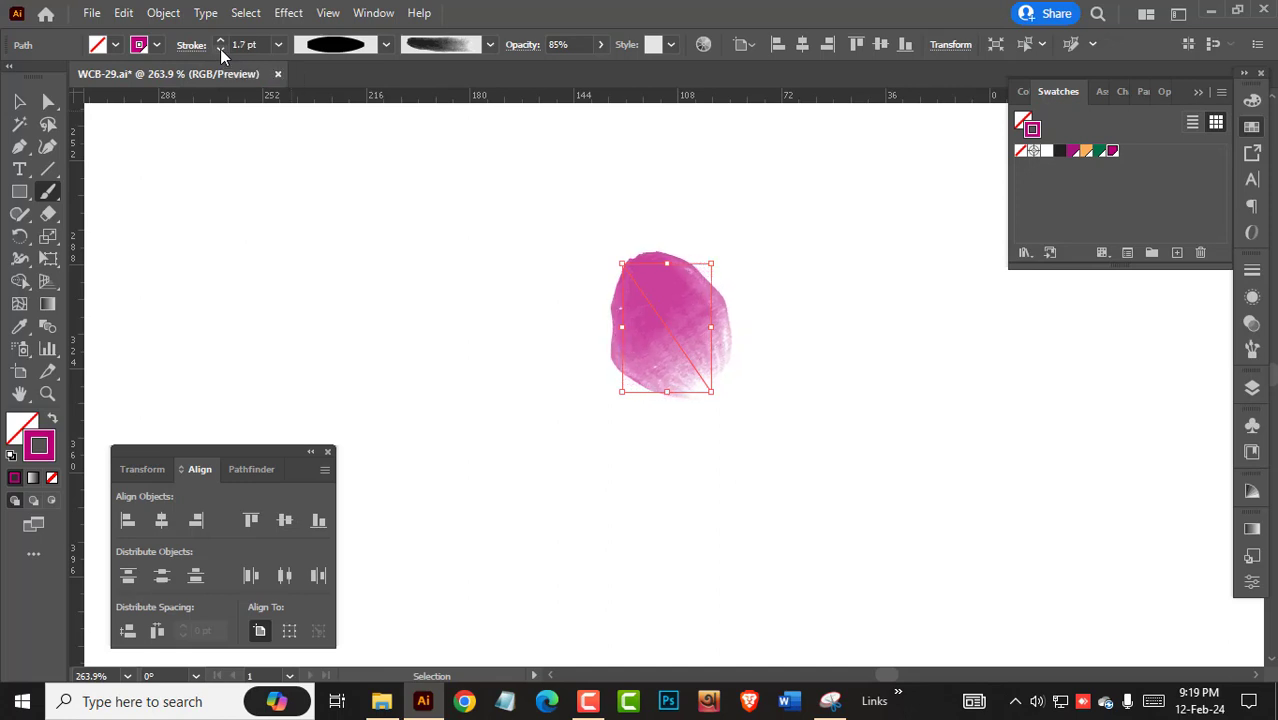
Paint a second 1.3 pt petal at the upper right, its base meeting the first petal's, and nudge it into place.
key("ctrl+shift+a")
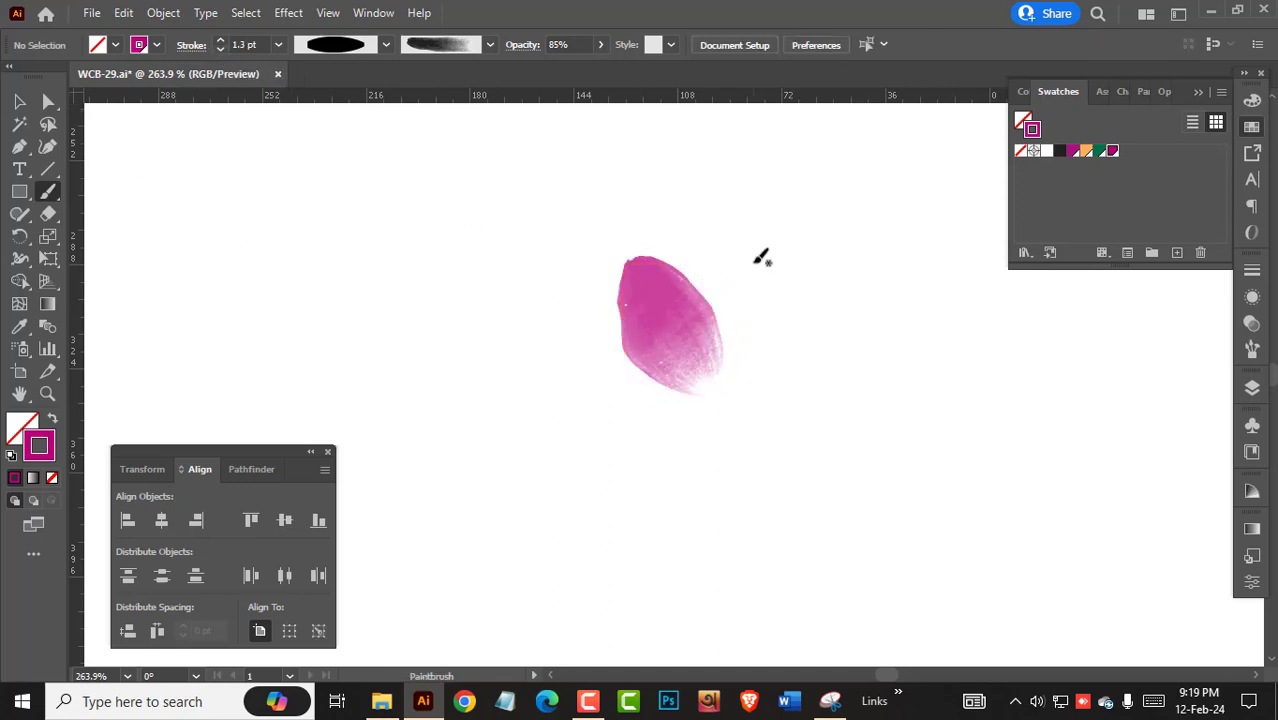
left_click_drag(757, 264, 712, 388)
left_click_drag(752, 341, 760, 347)
left_click(904, 283, "ctrl")
Set the blending mode of both petals to Darken.
key("ctrl+a")
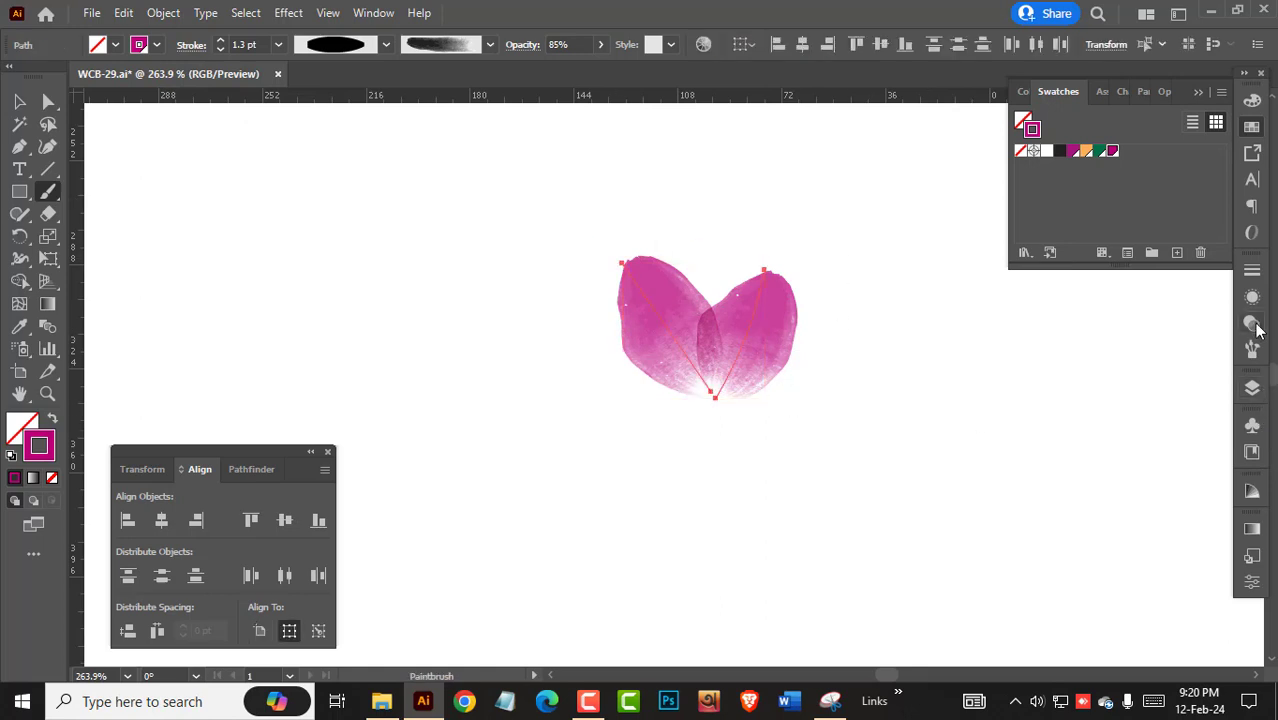
left_click(890, 400, "ctrl")
left_click_drag(580, 217, 830, 412)
left_click(1251, 323)
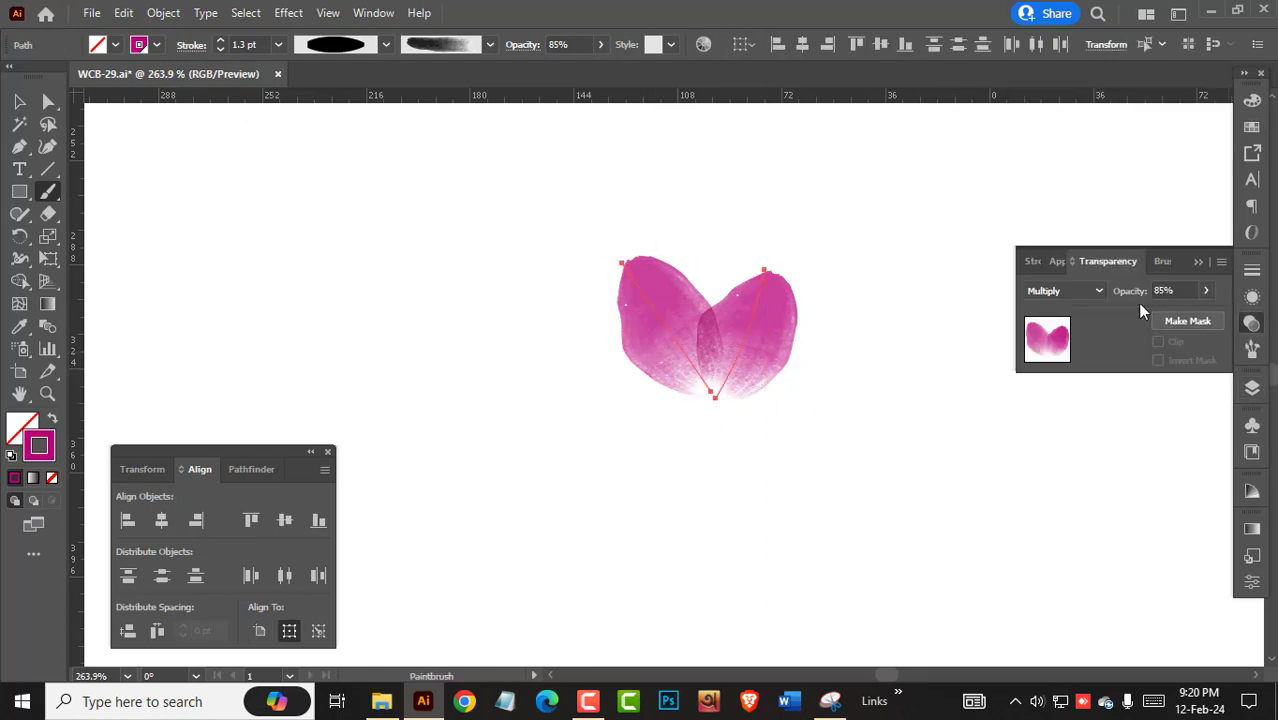
left_click(1063, 290)
left_click(1063, 323)
left_click(697, 444, "ctrl")
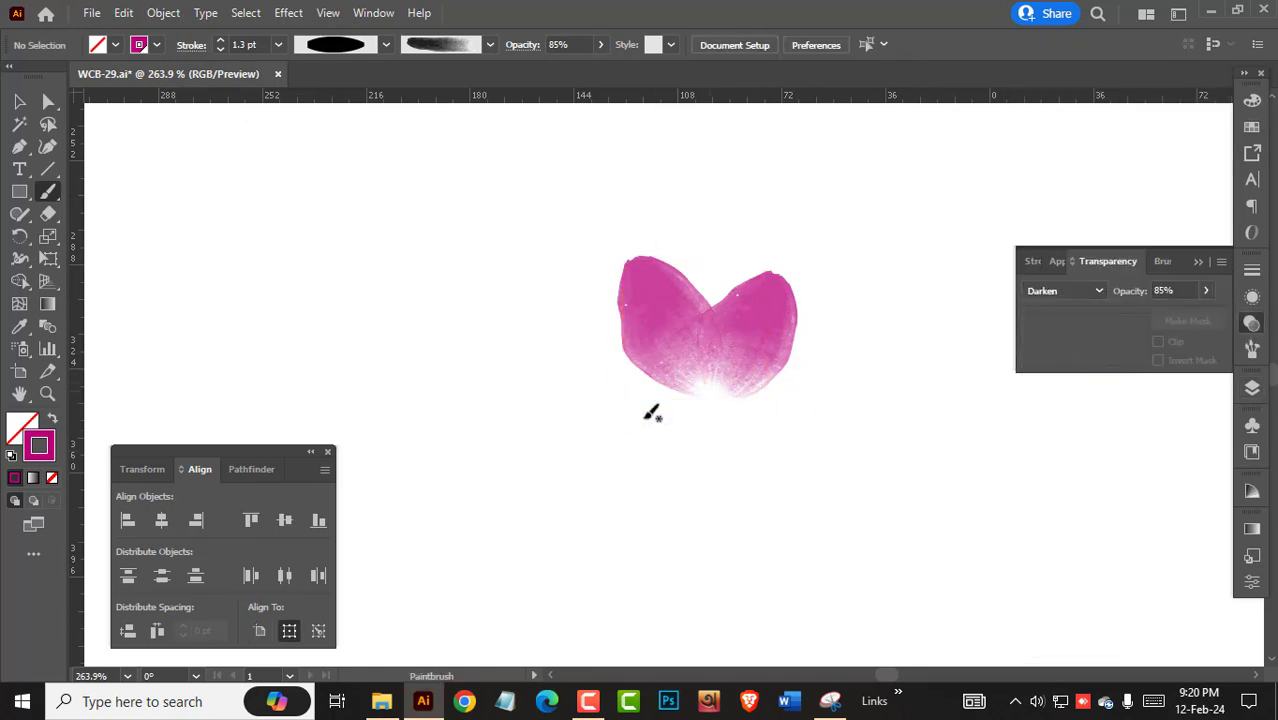
Paint a third petal at the flower's lower left, ending at the centre where the other petals meet.
mouse_move(607, 437)
left_mouse_down()
mouse_move(717, 387)
mouse_move(684, 409)
left_mouse_up()
key("ctrl+z")
left_click(748, 515, "ctrl")
Paint a fourth petal below the flower's centre, adjust its position and reduce its stroke to 1.1 pt.
left_click_drag(725, 513, 737, 395)
key("ctrl+z")
left_click_drag(759, 491, 720, 400)
left_click_drag(748, 452, 746, 451)
left_click(221, 50)
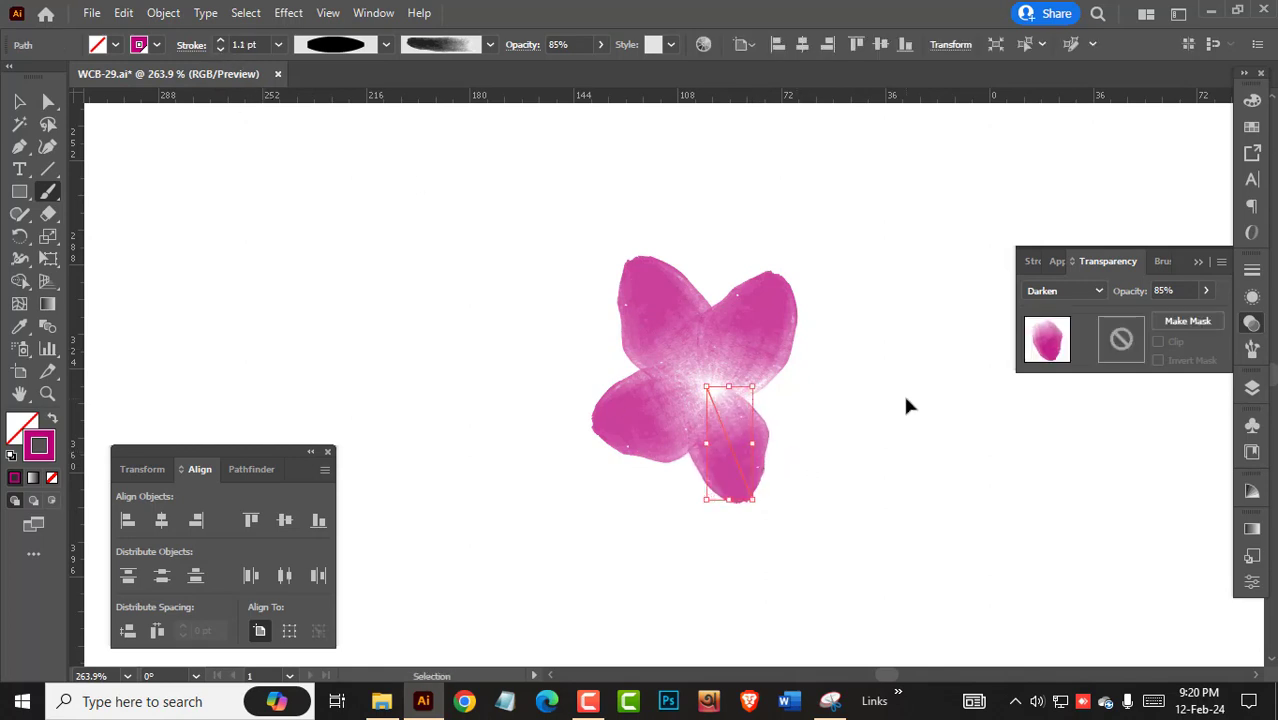
Paint a fifth petal at the flower's right, ending at the centre, and shift it slightly inward.
left_click(903, 394, "ctrl")
left_click_drag(885, 400, 716, 389)
key("ctrl+z")
left_click_drag(845, 401, 717, 397)
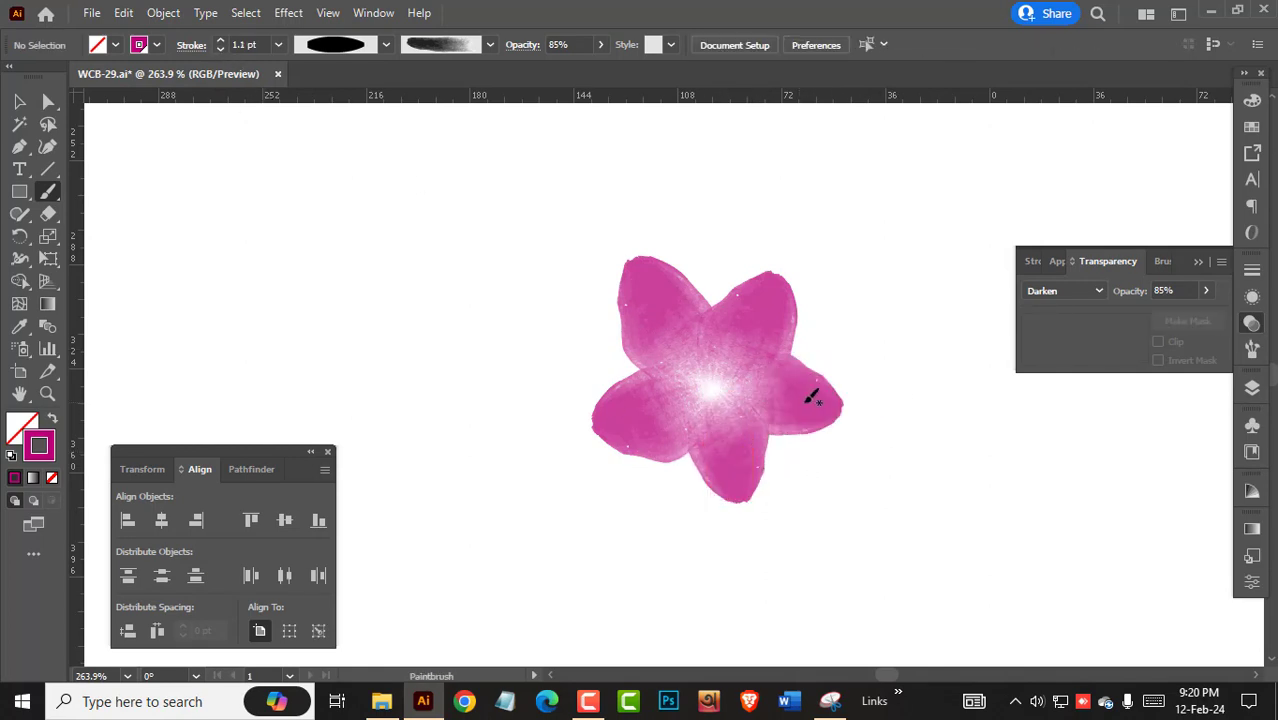
left_click_drag(806, 399, 795, 400)
Fine-tune the petals' positions and reshape them by moving their tip anchor points for a more balanced flower.
left_click(786, 316, "ctrl")
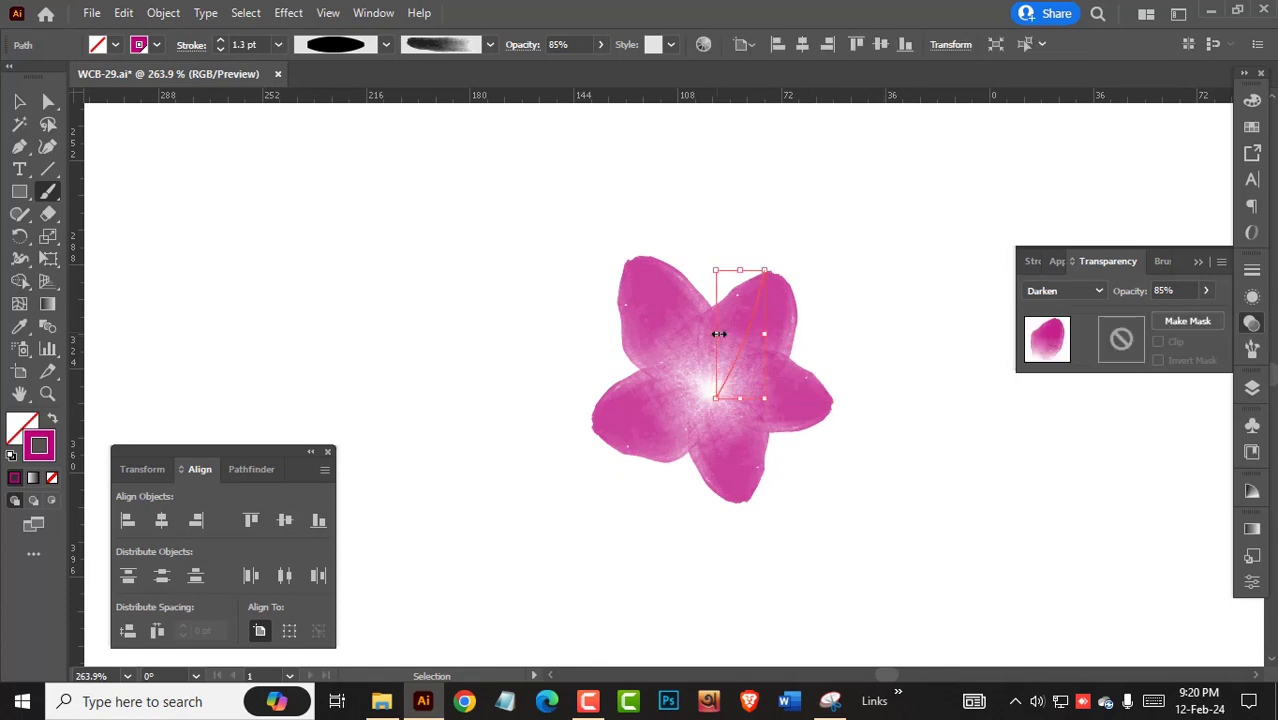
left_click_drag(720, 334, 724, 334)
left_click(838, 384, "ctrl")
key("a")
left_click(750, 502)
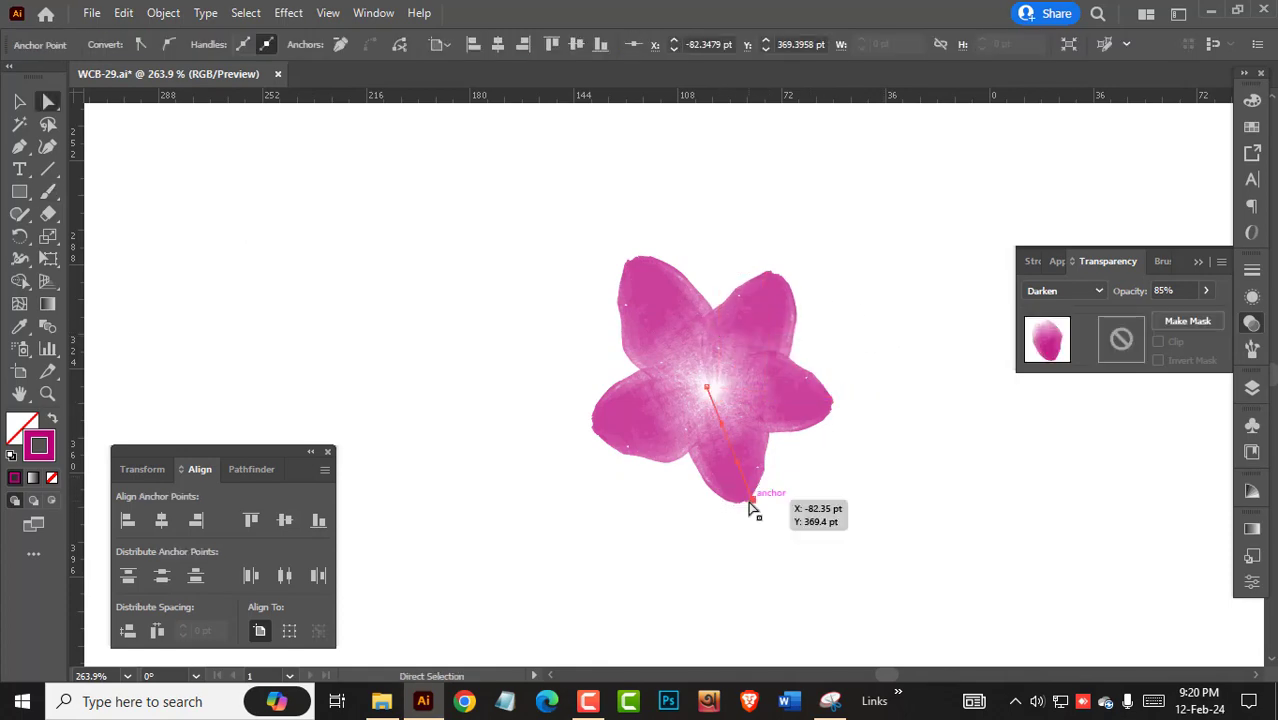
mouse_move(752, 506)
left_mouse_down()
mouse_move(805, 379)
mouse_move(844, 411)
left_mouse_up()
left_click_drag(743, 222, 777, 265)
left_click_drag(626, 265, 641, 268)
left_click(859, 328)
Paint a short curved stroke over the flower's centre and set its blending mode to Multiply.
scroll(730, 419, "up", 2)
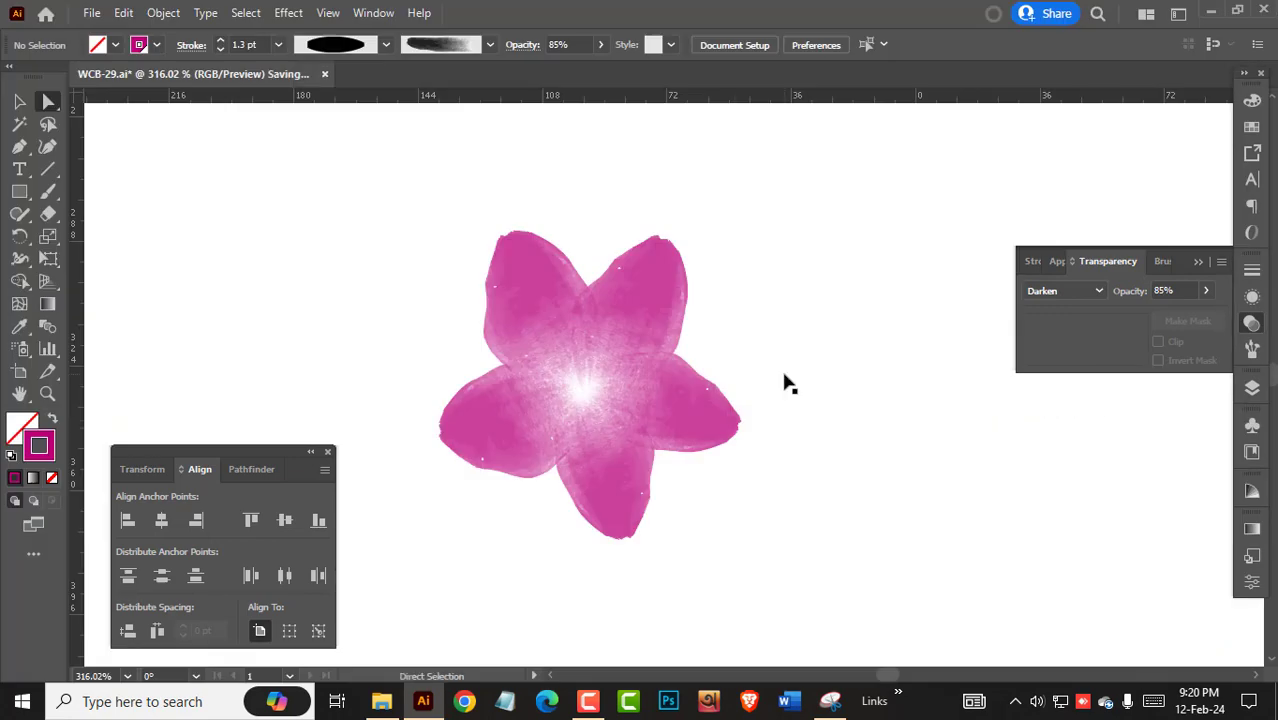
key("b")
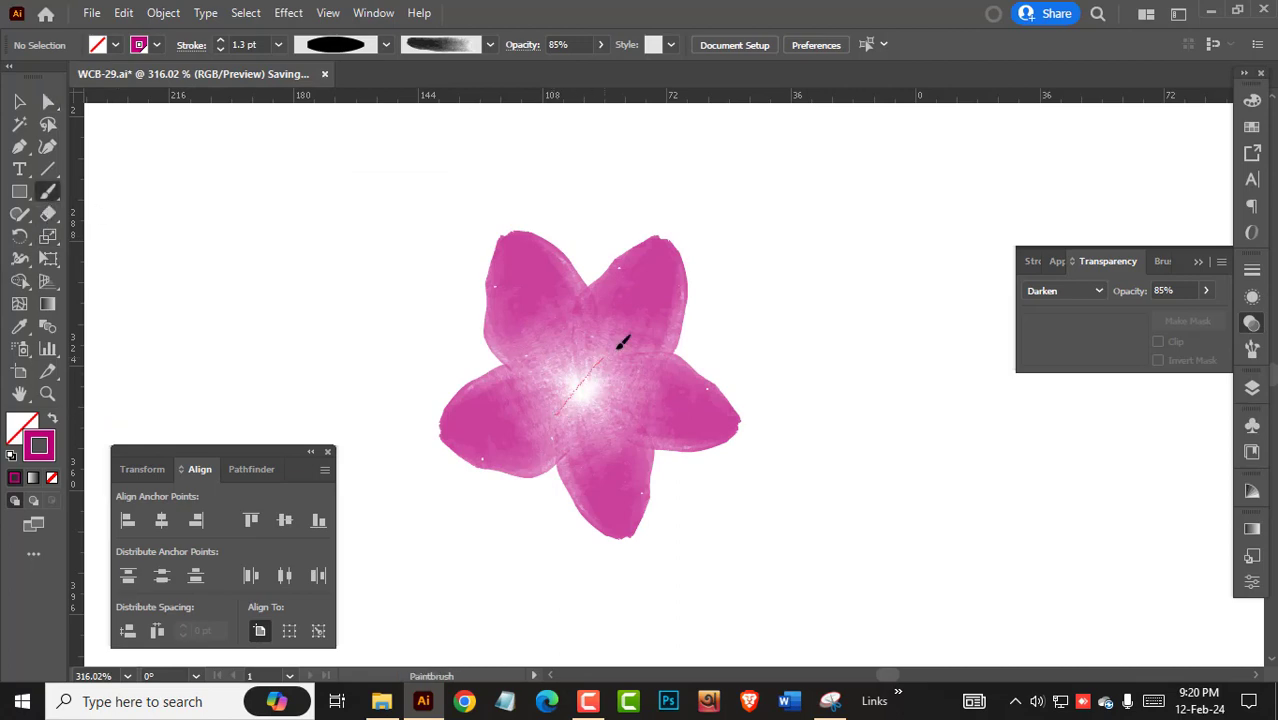
left_click_drag(618, 347, 588, 388)
left_click(610, 352, "ctrl")
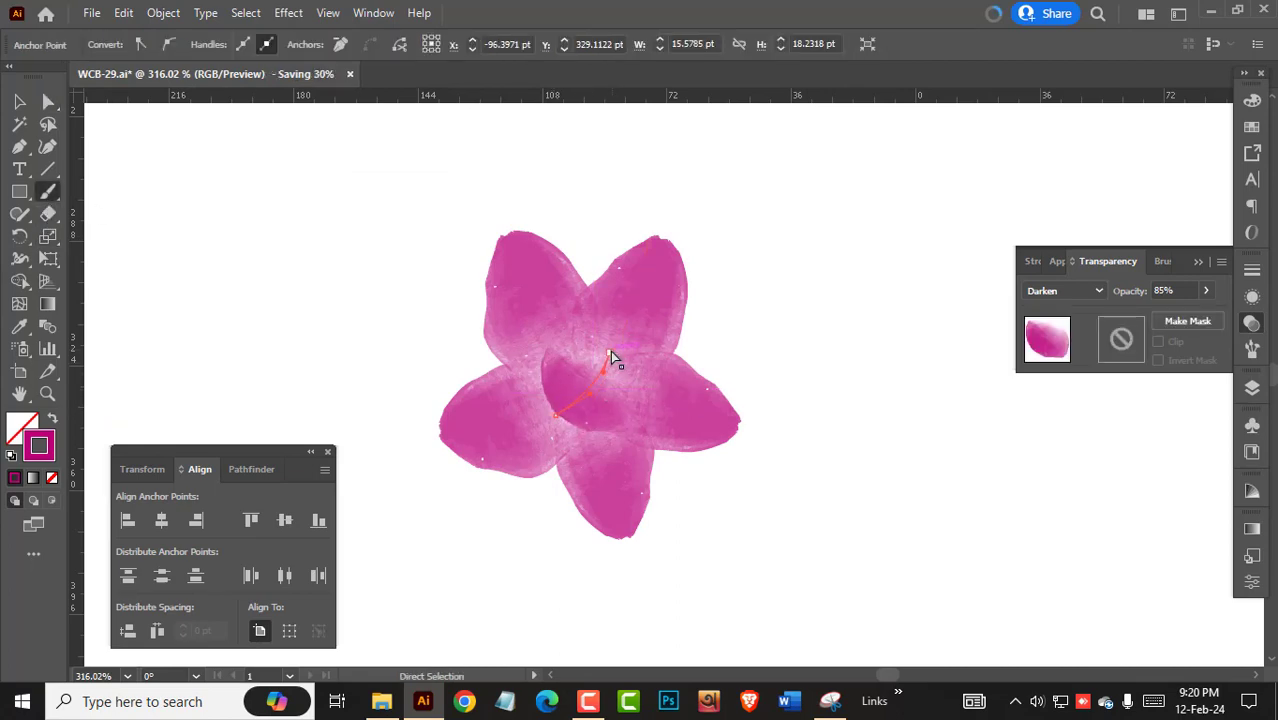
left_click(1063, 291)
left_click(1059, 349)
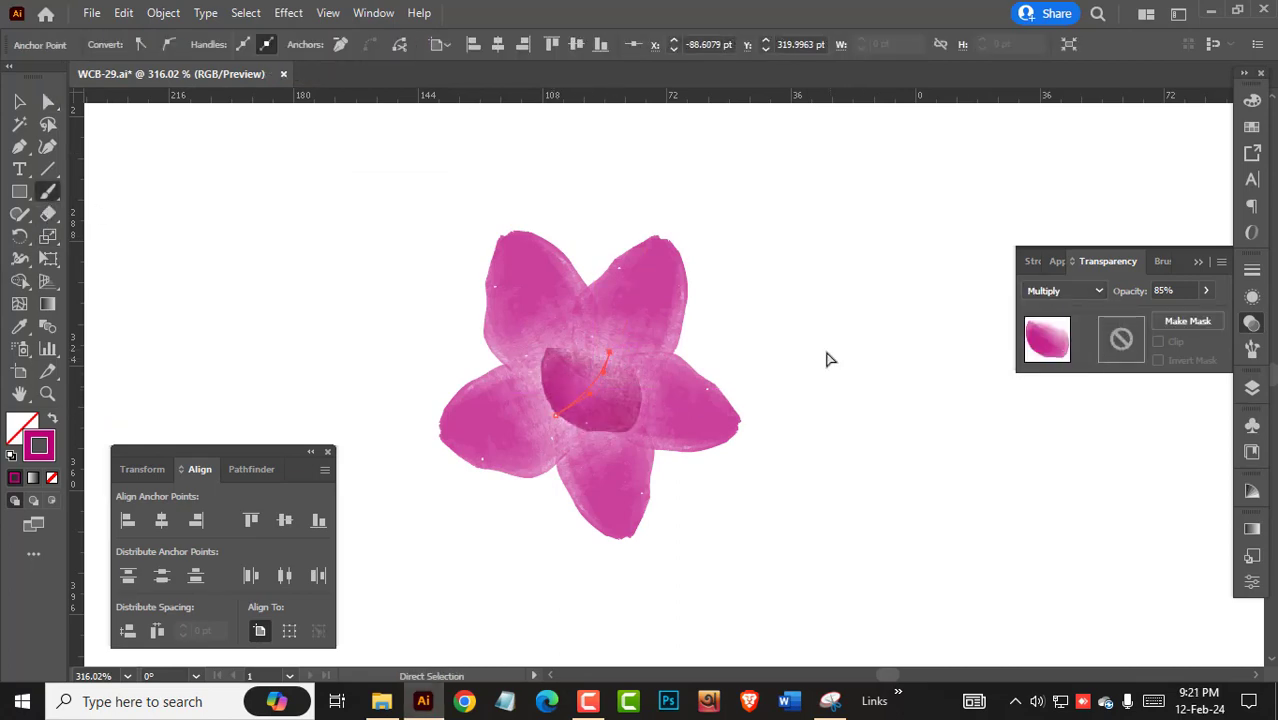
left_click(741, 219, "ctrl")
Reduce the centre stroke's weight to 0.9 pt and move it to sit centrally between the petals.
key("v")
left_click(620, 383)
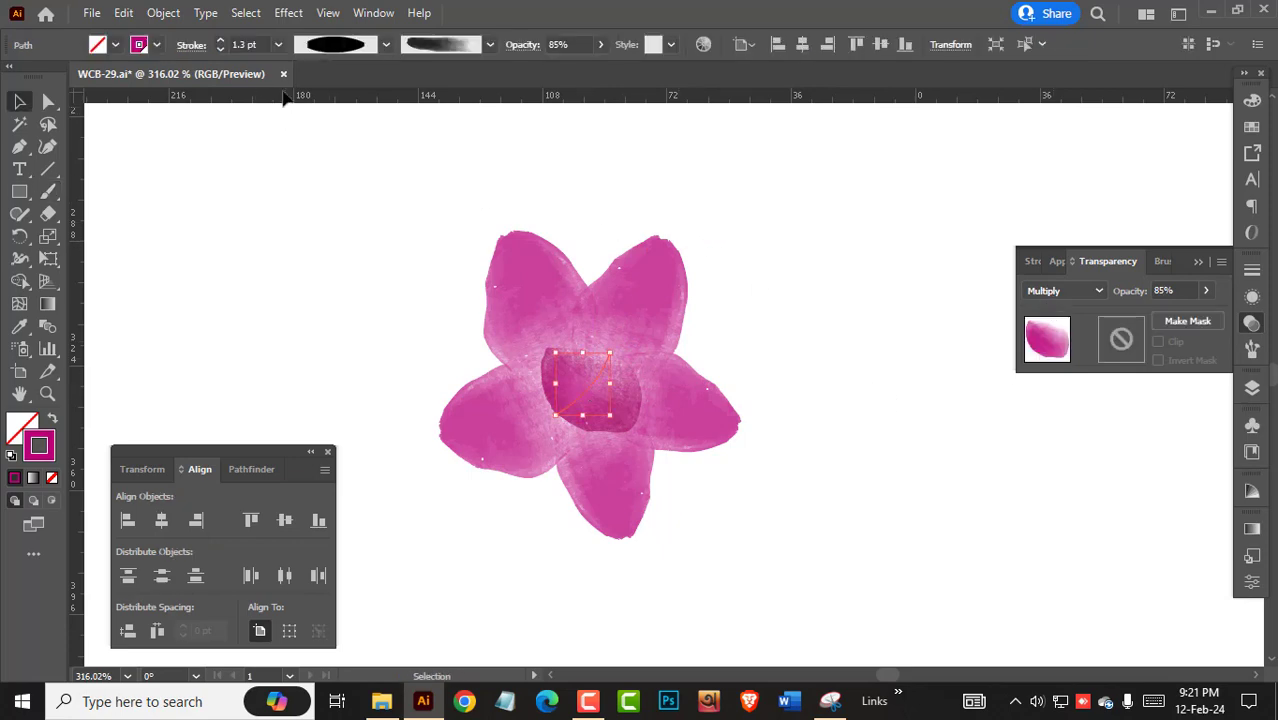
left_click(221, 50)
scroll(556, 362, "up", 3)
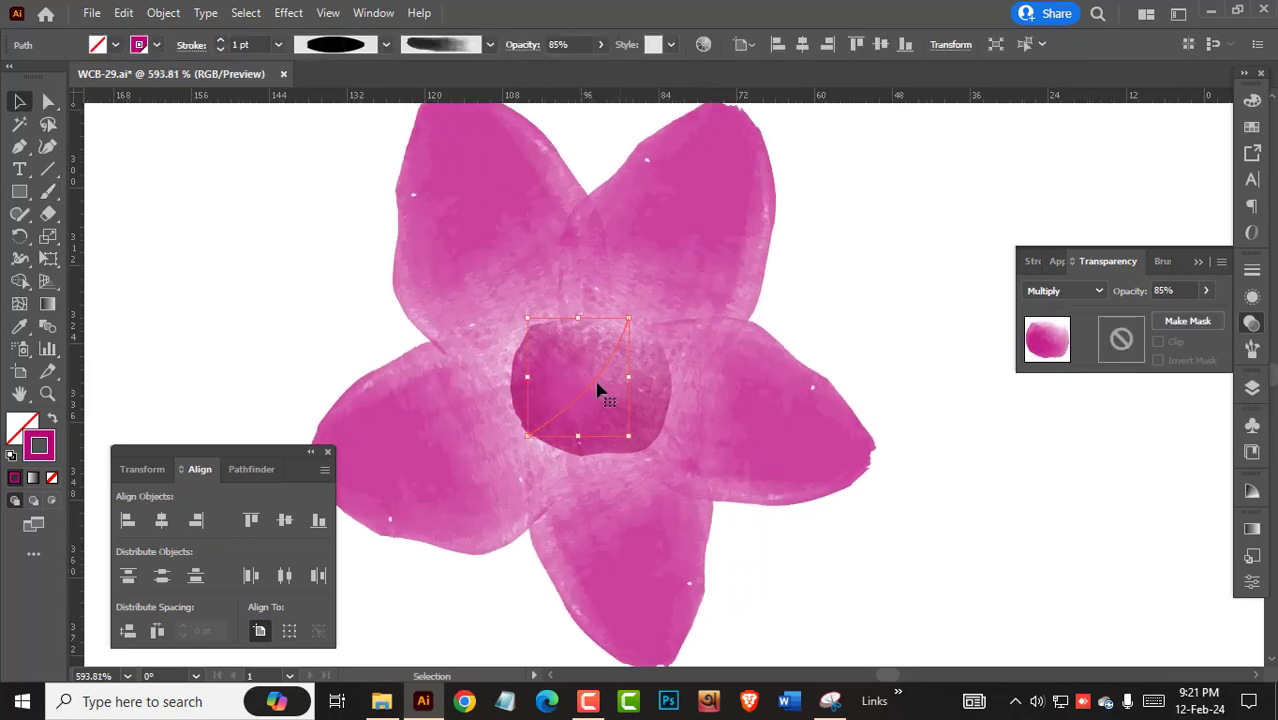
left_click_drag(592, 387, 584, 385)
left_click(221, 49)
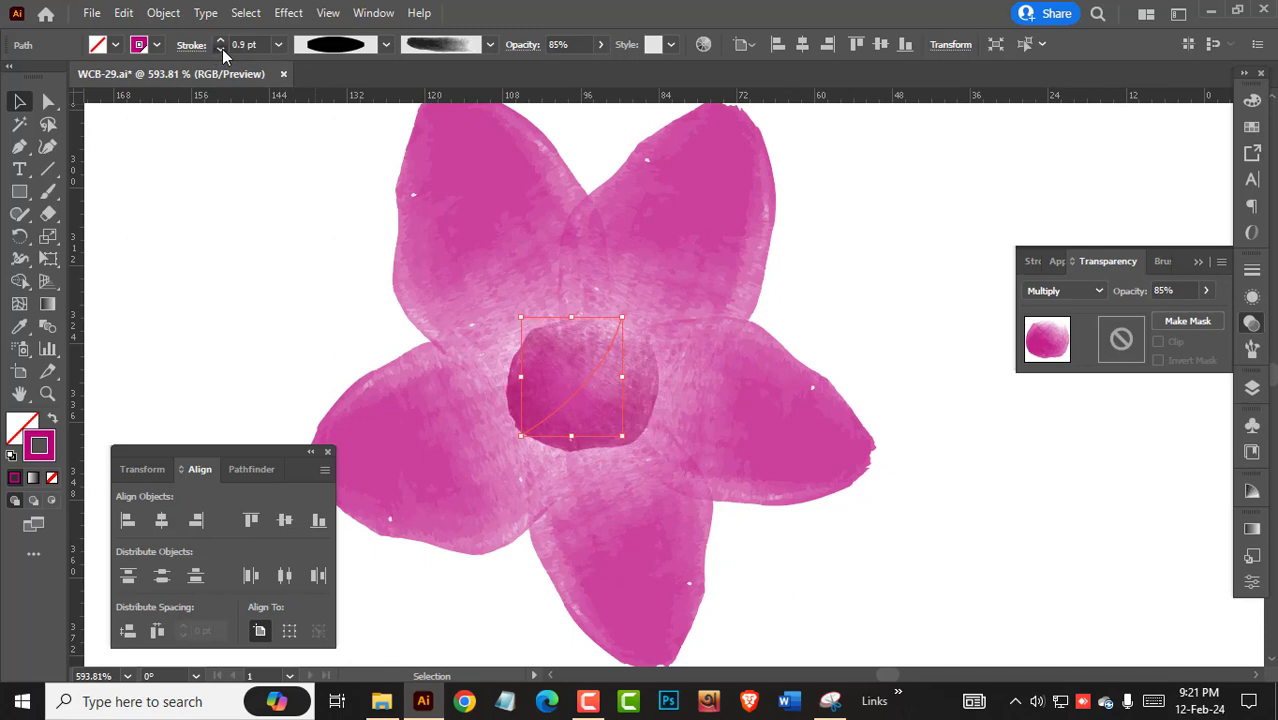
Lower the centre stroke's opacity to 67% and recolour it dark red, hex 5C0012.
left_click(600, 44)
left_click_drag(592, 67, 568, 65)
left_click(1251, 101)
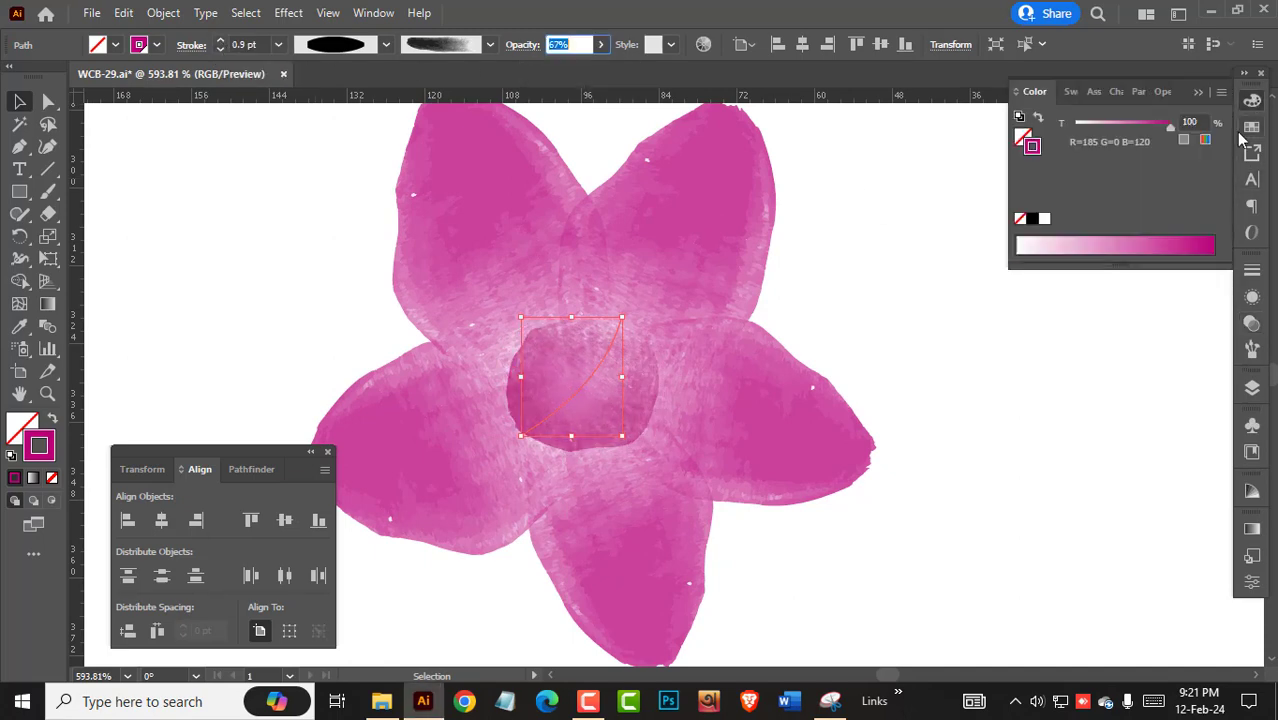
left_click(1205, 141)
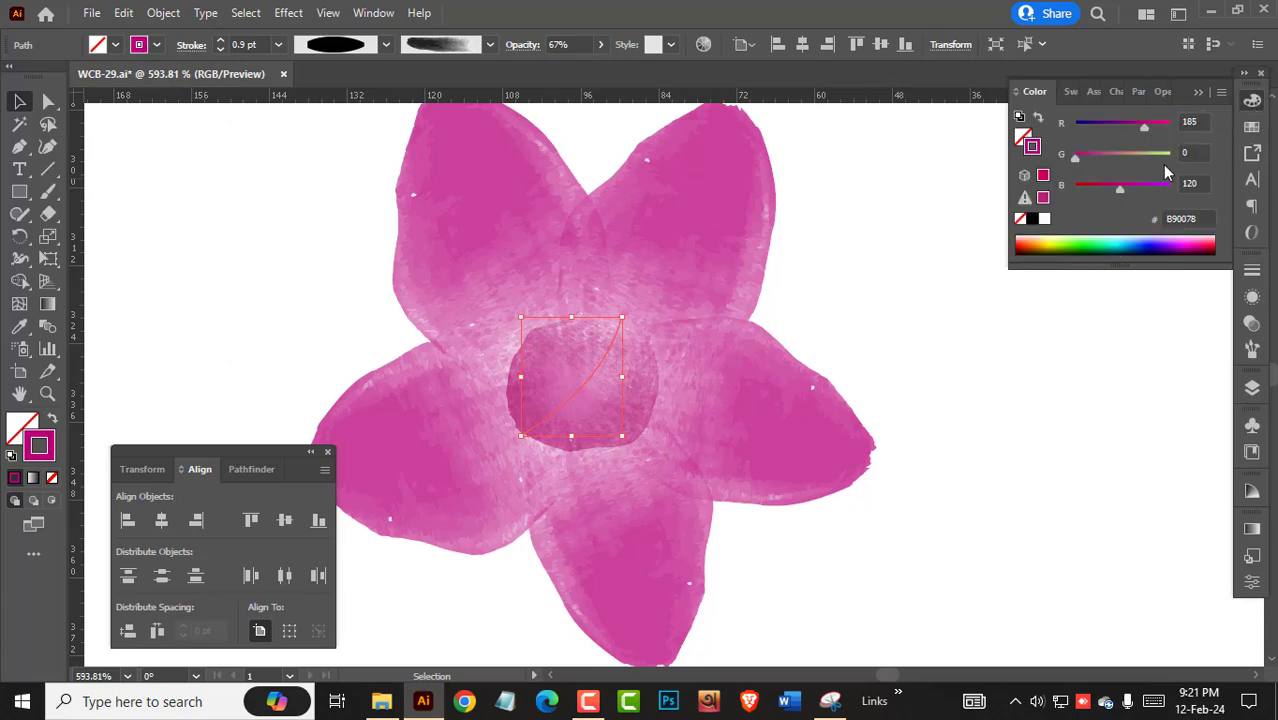
left_click_drag(1137, 124, 1124, 125)
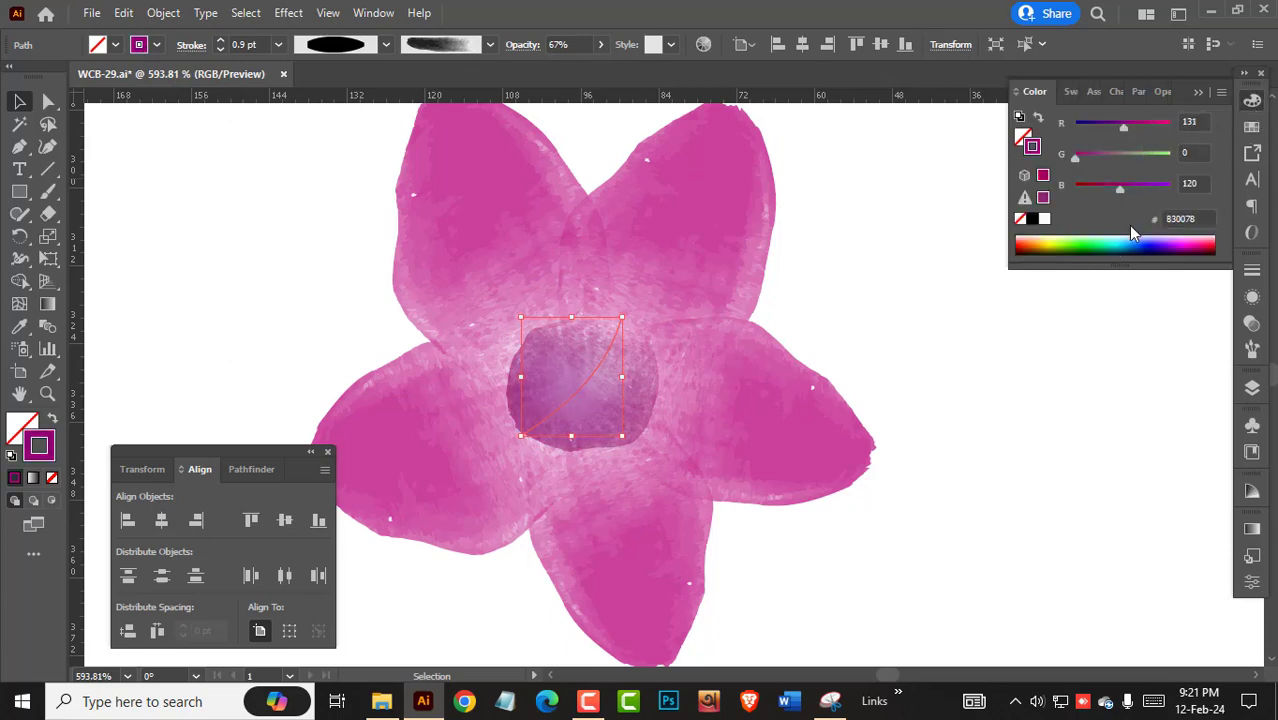
mouse_move(1133, 240)
left_mouse_down()
mouse_move(1221, 244)
mouse_move(1209, 249)
left_mouse_up()
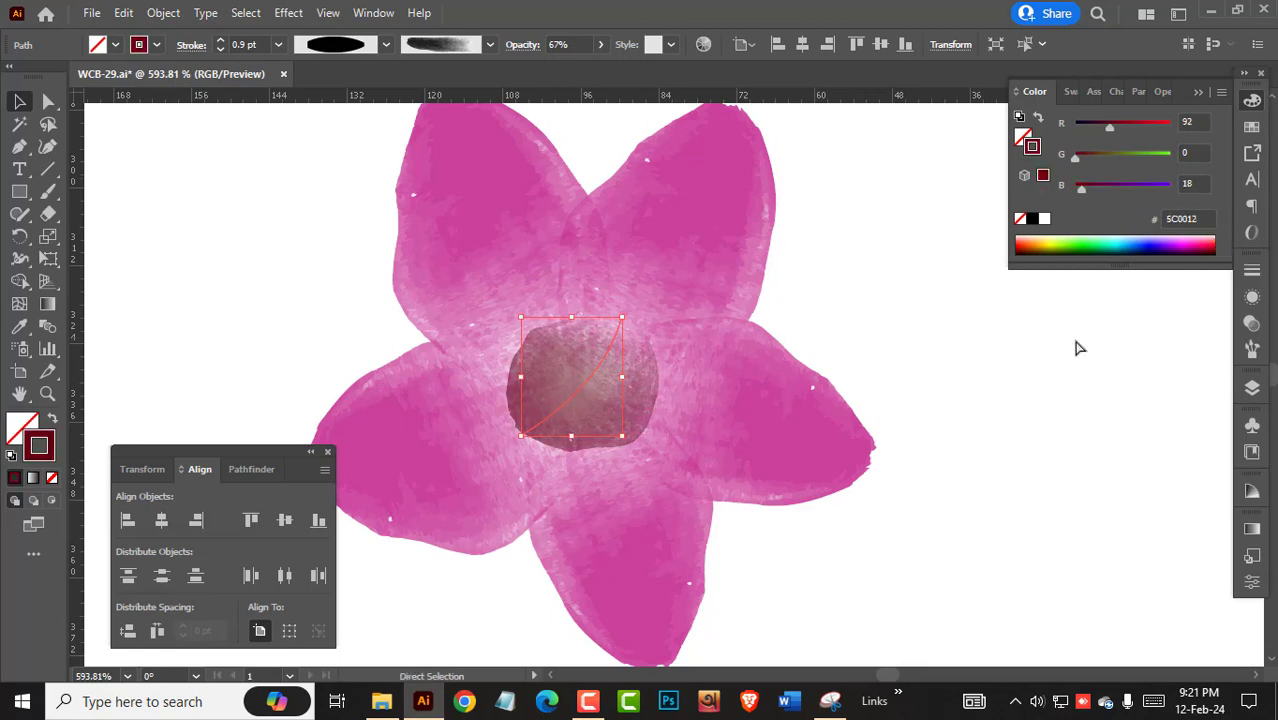
left_click(1076, 348)
Choose a rough dry-textured art brush and paint a dark shading stroke along the upper-left petal.
left_click_drag(796, 378, 612, 396)
mouse_move(714, 371)
left_mouse_down()
mouse_move(607, 374)
mouse_move(698, 318)
left_mouse_up()
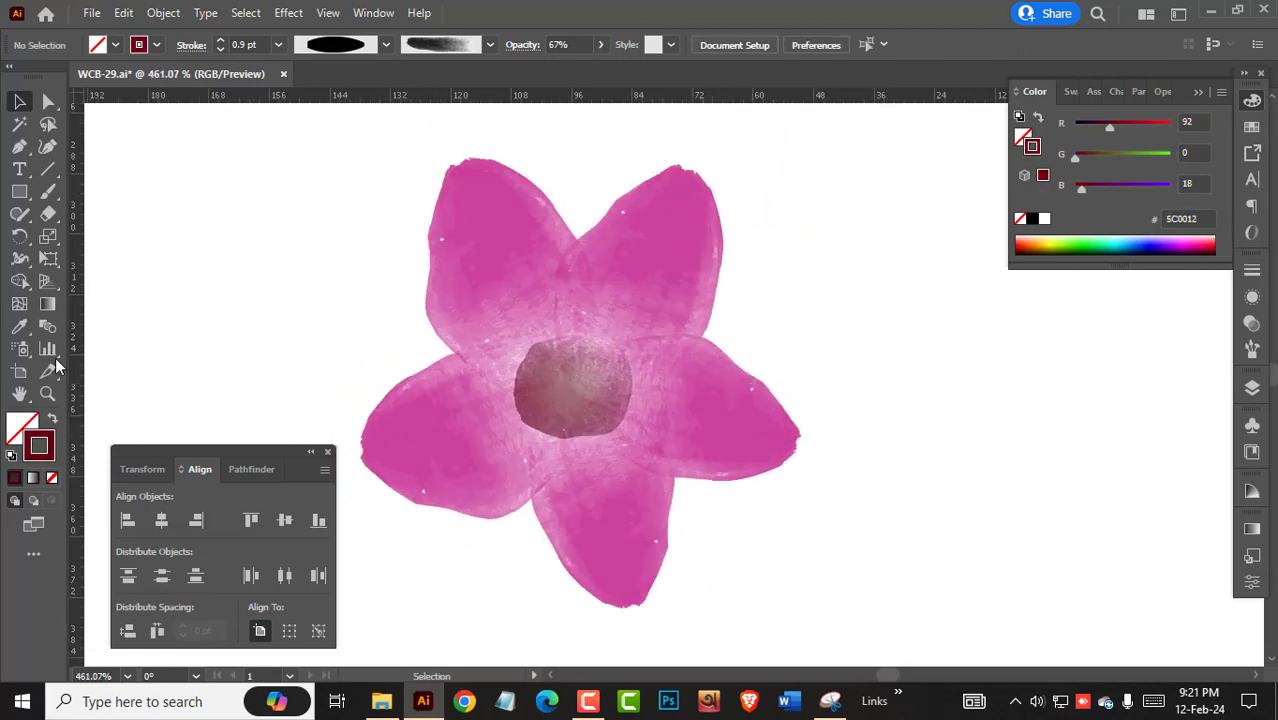
key("b")
left_click(1251, 347)
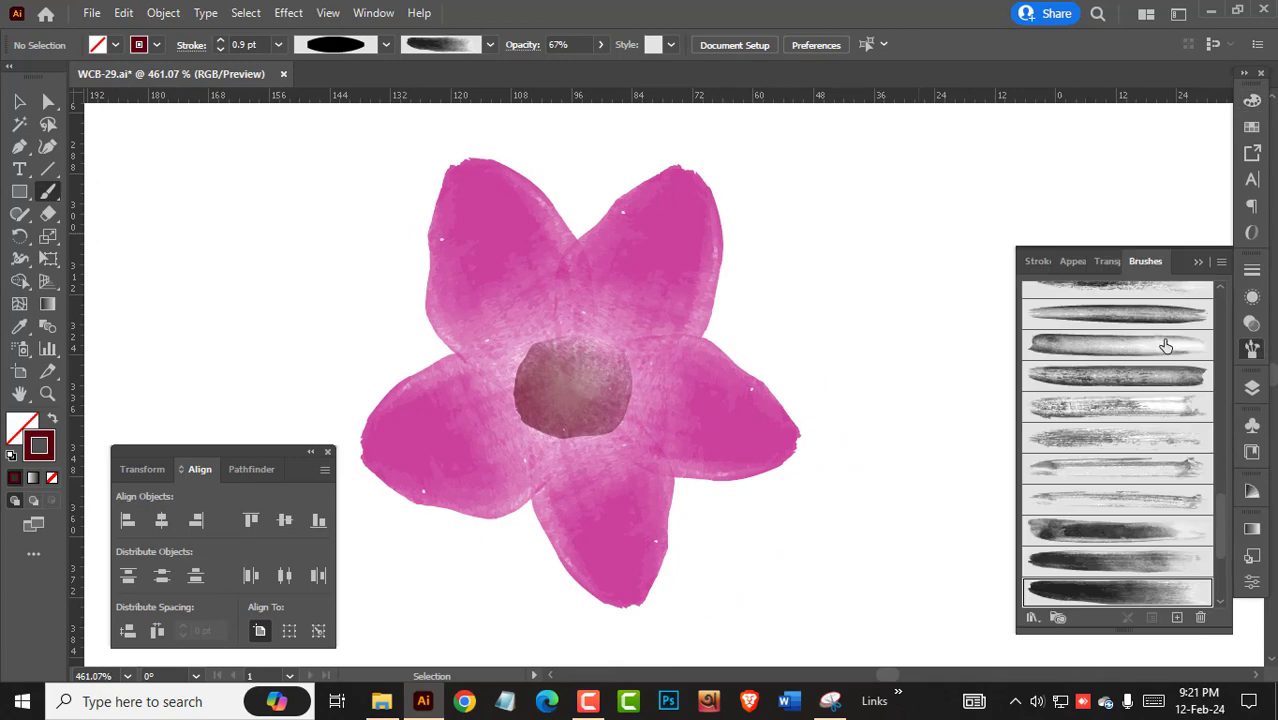
scroll(1160, 370, "up", 3)
left_click(1134, 452)
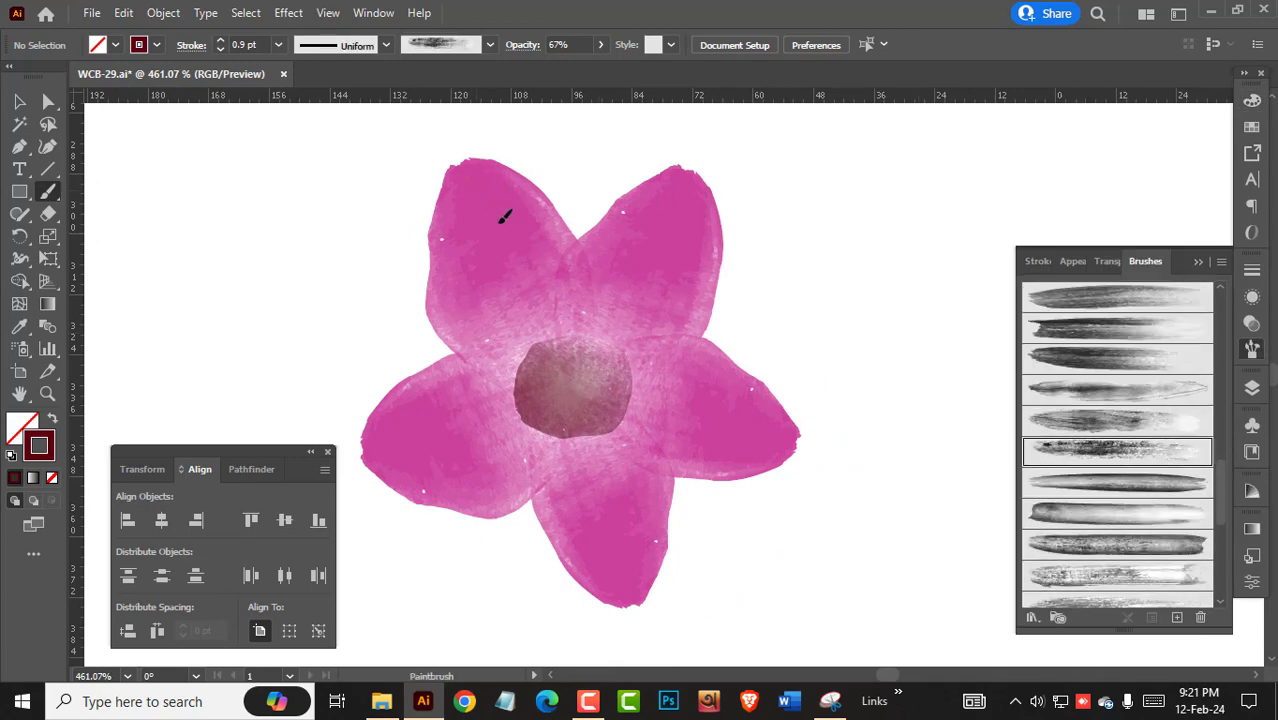
left_click_drag(556, 347, 557, 348)
left_click_drag(536, 272, 509, 305)
Give the shading stroke a broad, blunt-ended variable width profile and a weight of 1.4 pt.
left_click(345, 45)
scroll(346, 227, "down", 3)
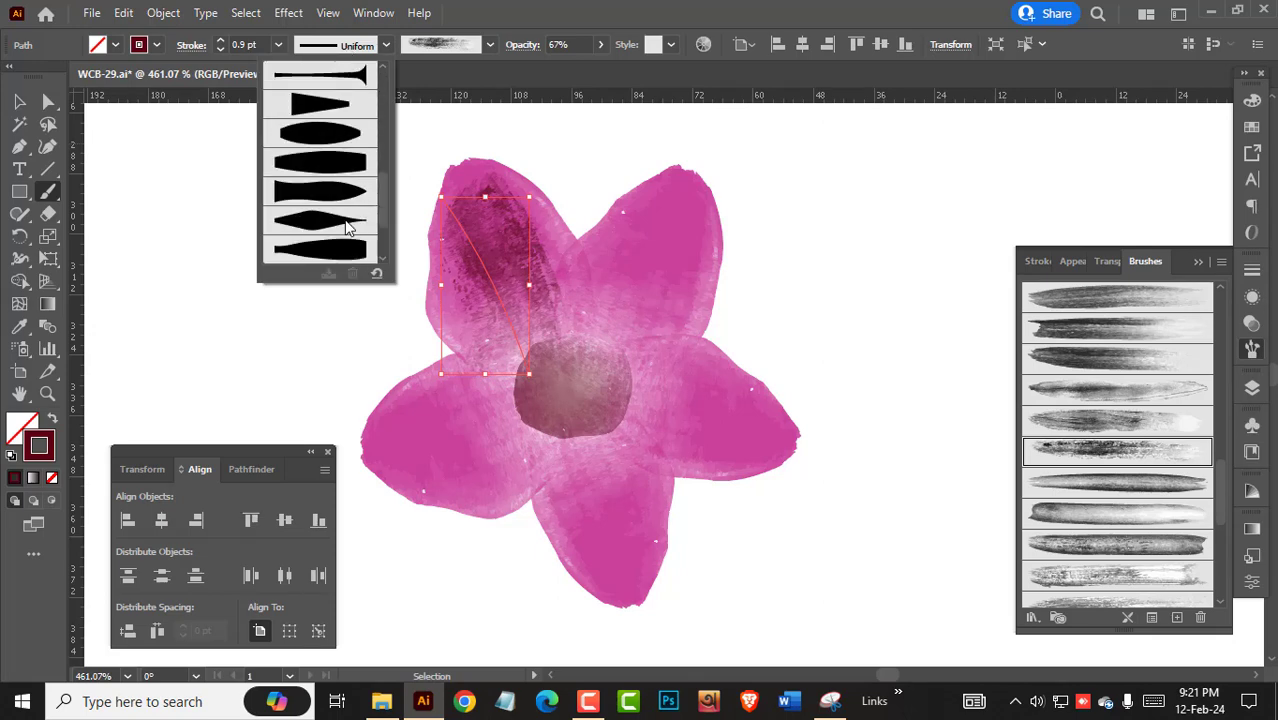
left_click(342, 168)
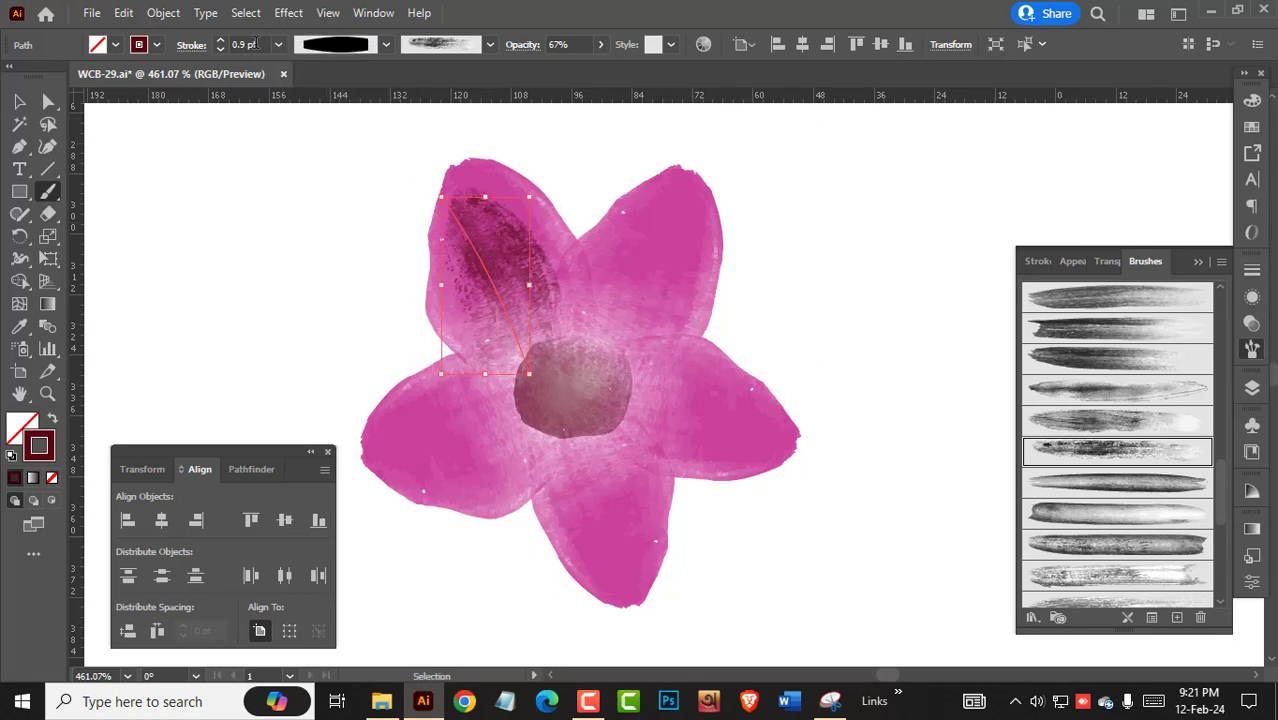
left_click(224, 41)
left_click(224, 49)
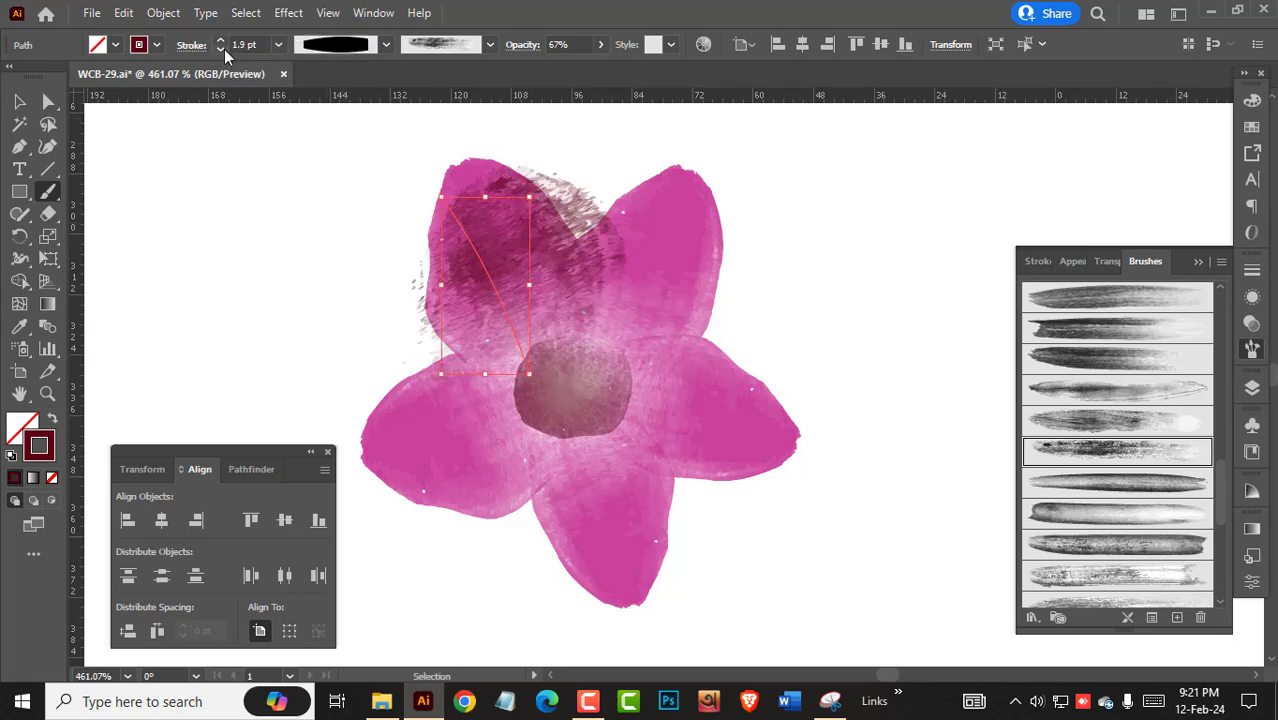
left_click(224, 49)
left_click(224, 49)
left_click(223, 49)
left_click(223, 49)
left_click(223, 49)
Extend the shading stroke to the upper-left petal's tip by moving its outer anchor point.
key("a")
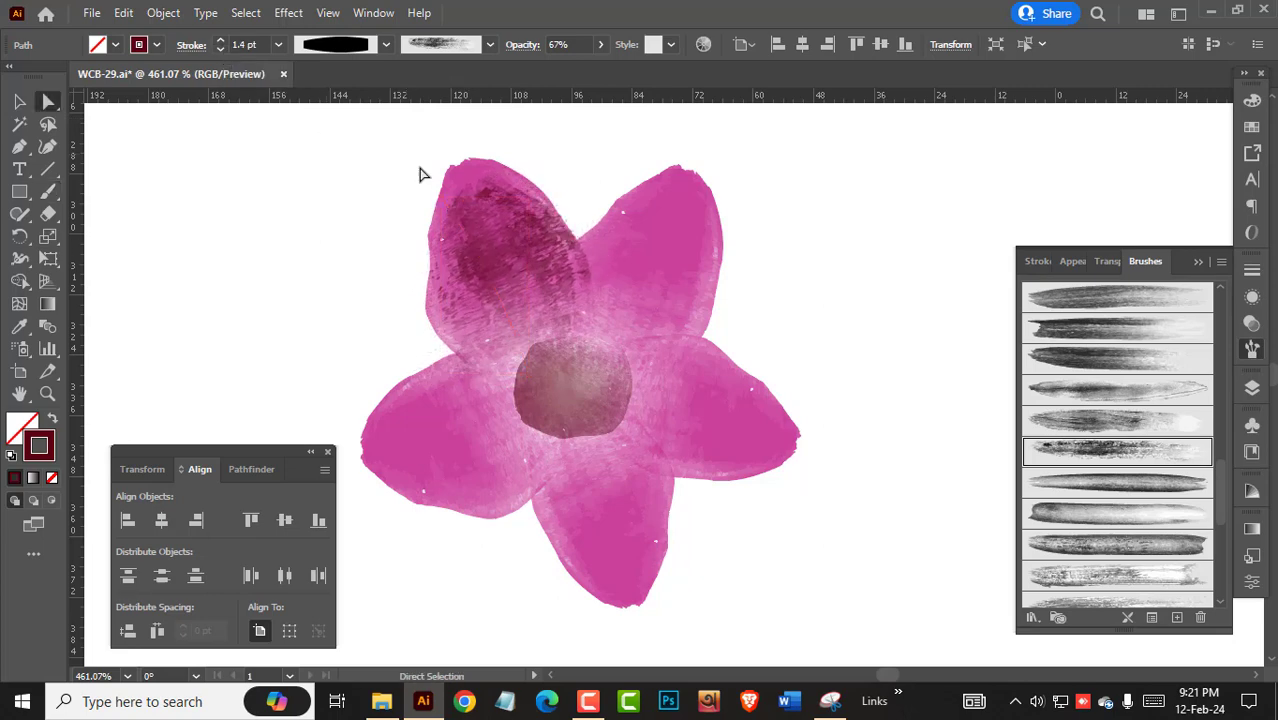
left_click(423, 174)
left_click(458, 229)
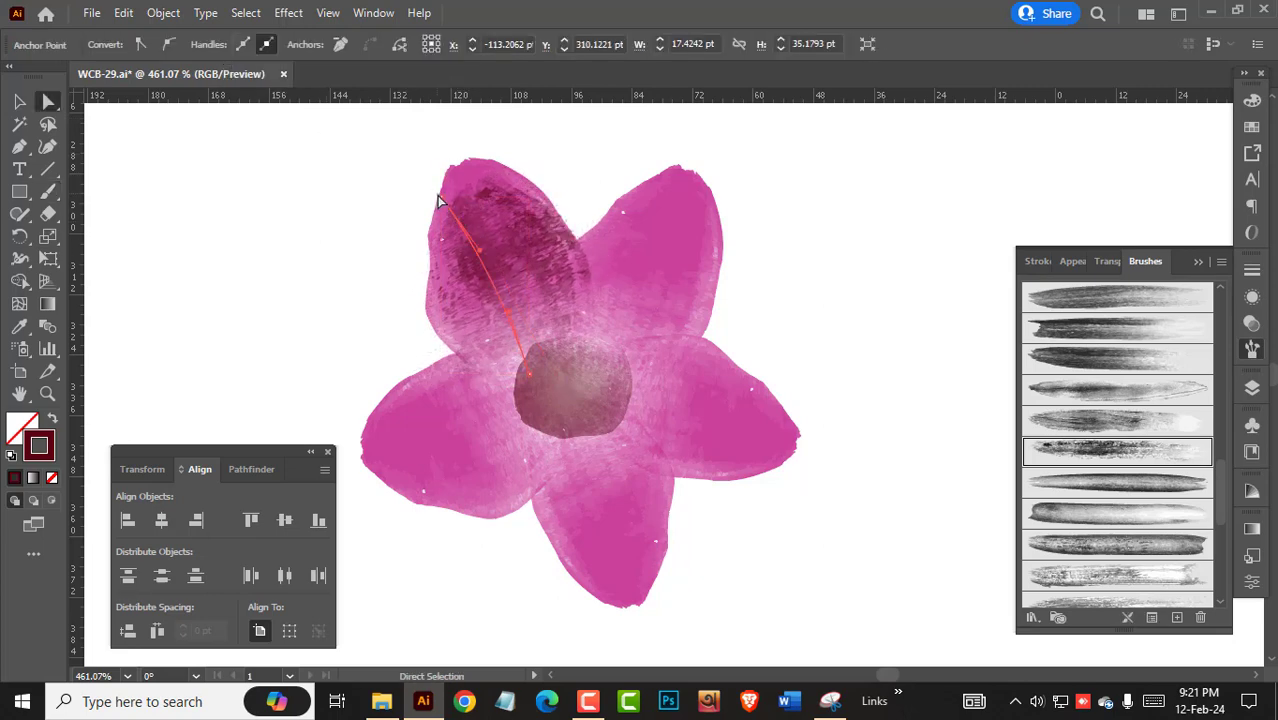
left_click_drag(451, 207, 431, 177)
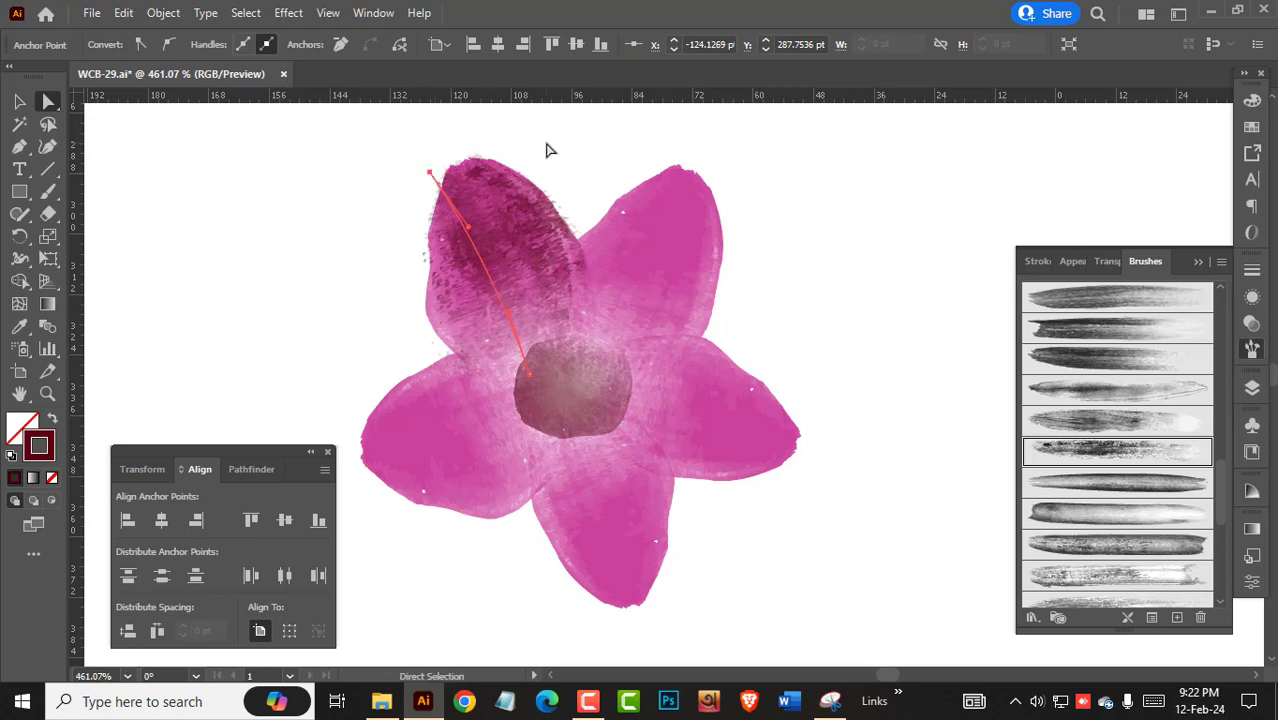
Lower the opacity of the upper-left petal's shading stroke to 46%.
key("v")
left_click(600, 44)
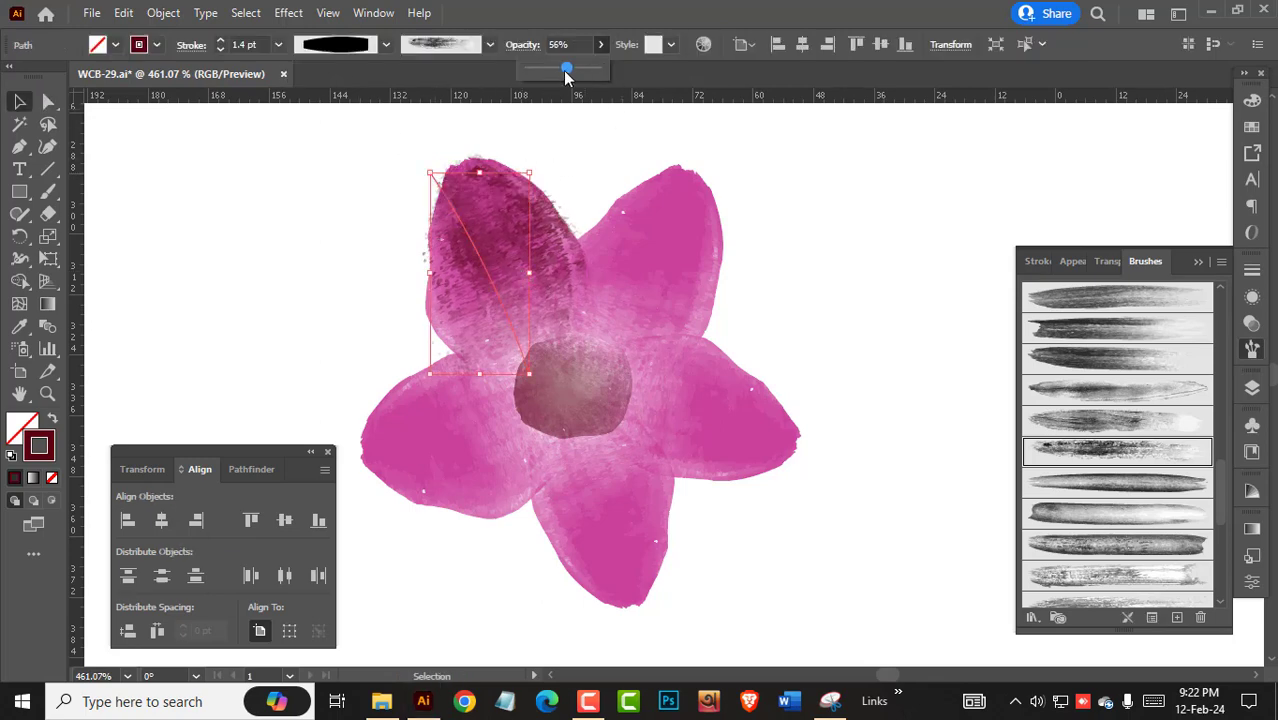
left_click_drag(565, 72, 565, 72)
left_click(752, 217)
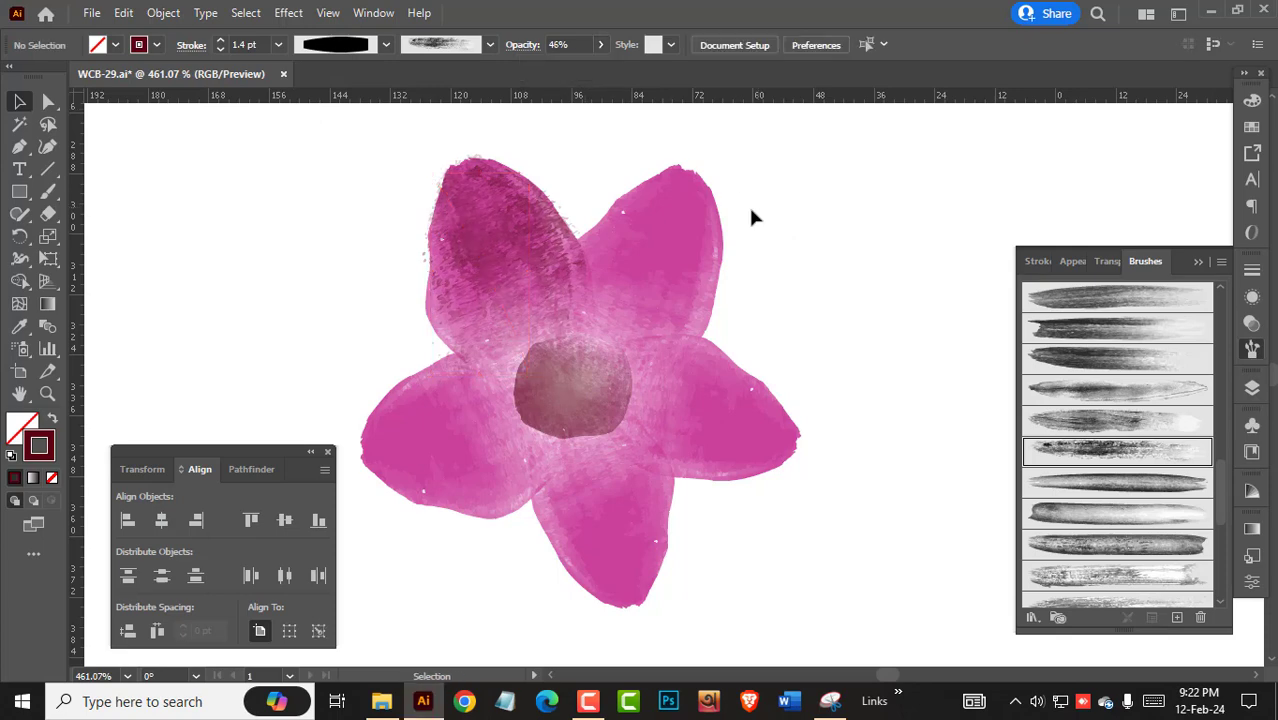
left_click(48, 191)
left_click_drag(678, 224, 694, 194)
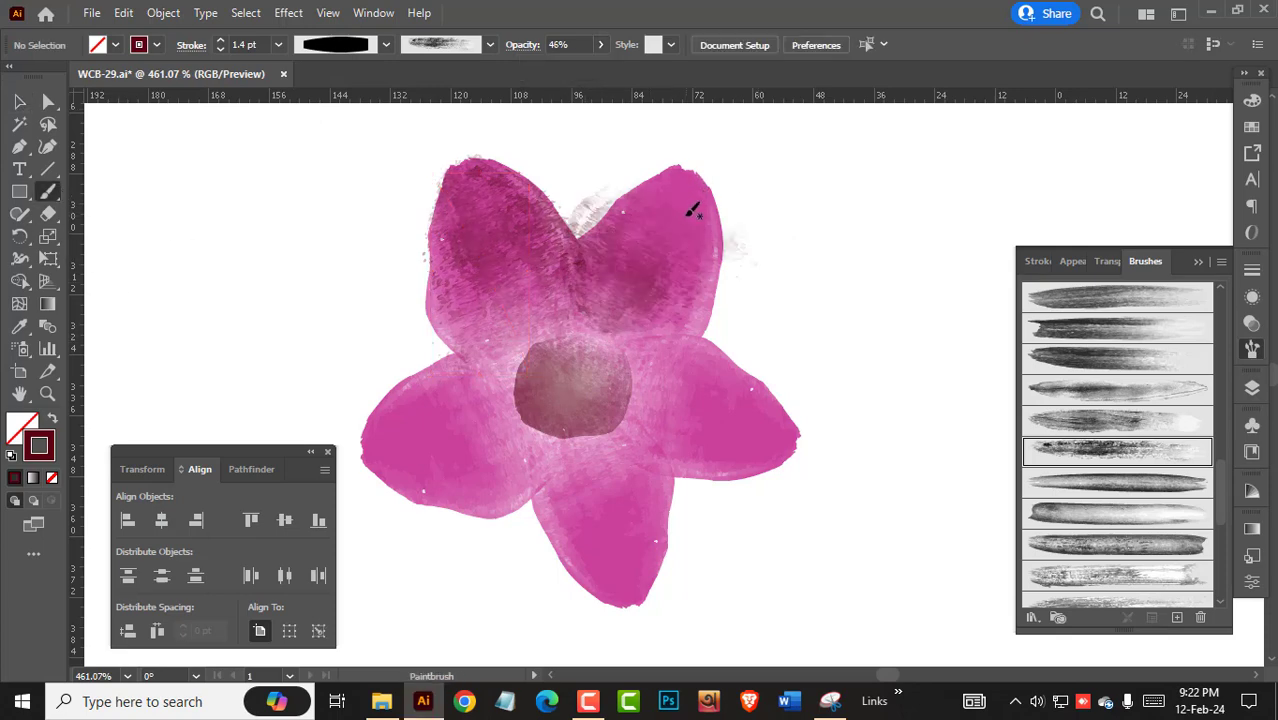
left_click(660, 259, "ctrl")
key("Delete")
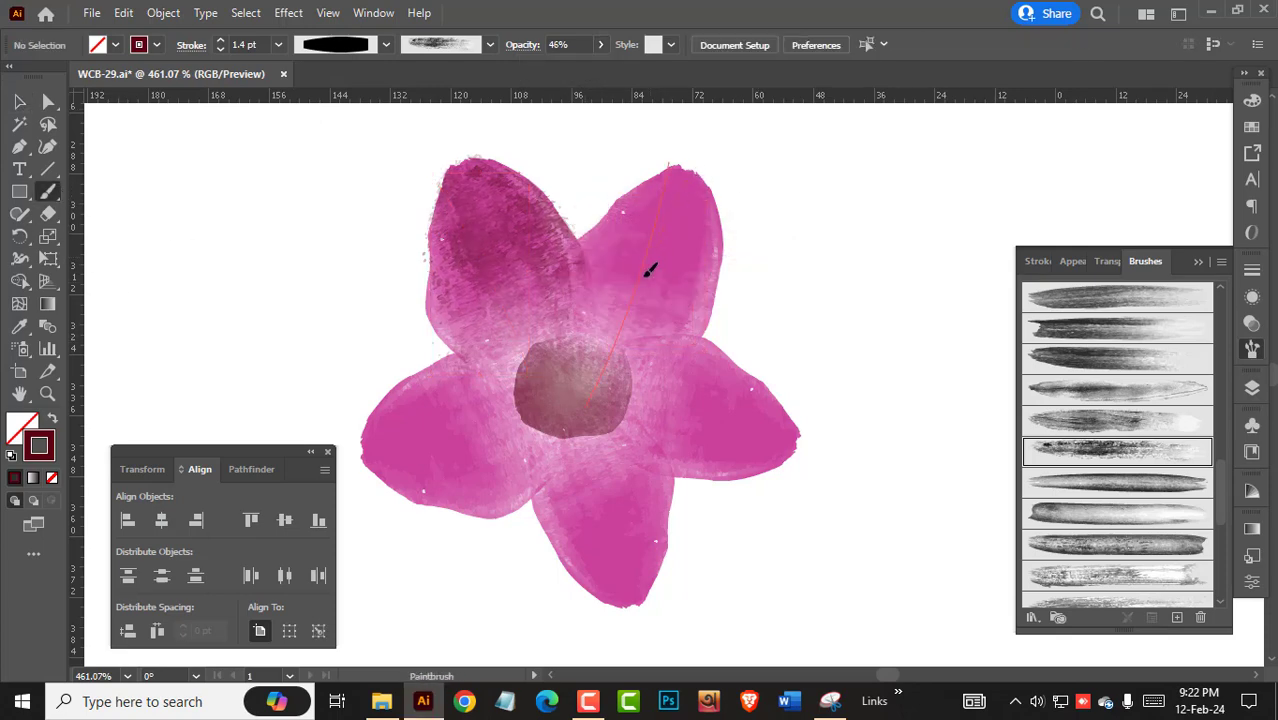
Paint a shading stroke from the upper-right petal's tip towards the centre and shift it slightly to fit the petal.
left_click_drag(650, 270, 614, 337)
left_click(664, 280, "ctrl")
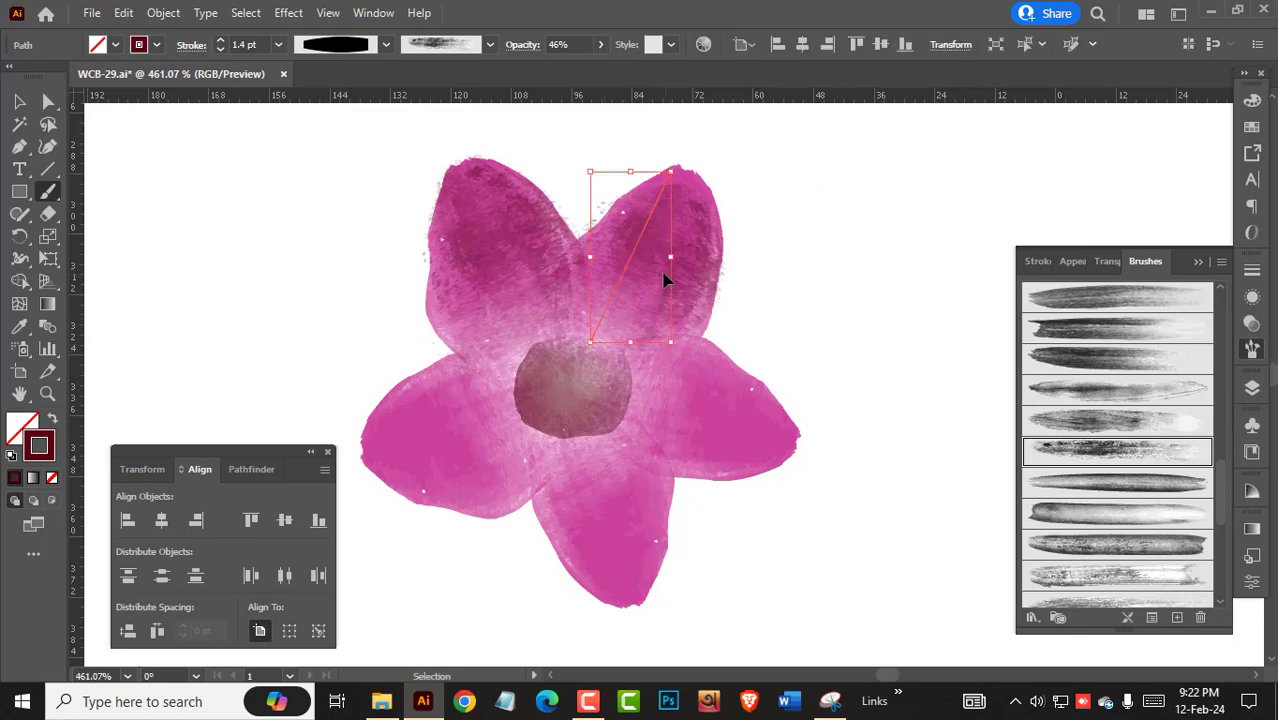
left_click_drag(664, 272, 671, 272)
left_click(764, 277, "ctrl")
Fine-tune the upper-right petal's shading stroke so that its outer end reaches the petal's tip.
key("a")
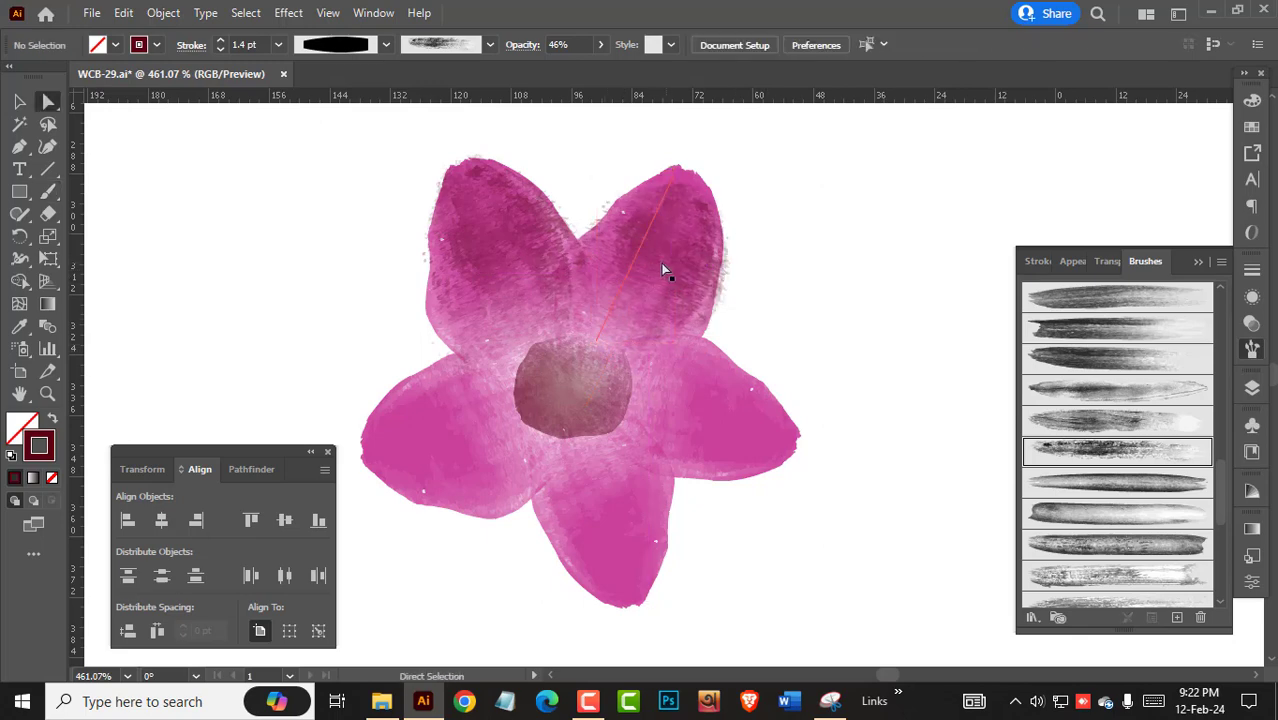
left_click(640, 258)
left_click(873, 302)
left_click(646, 241)
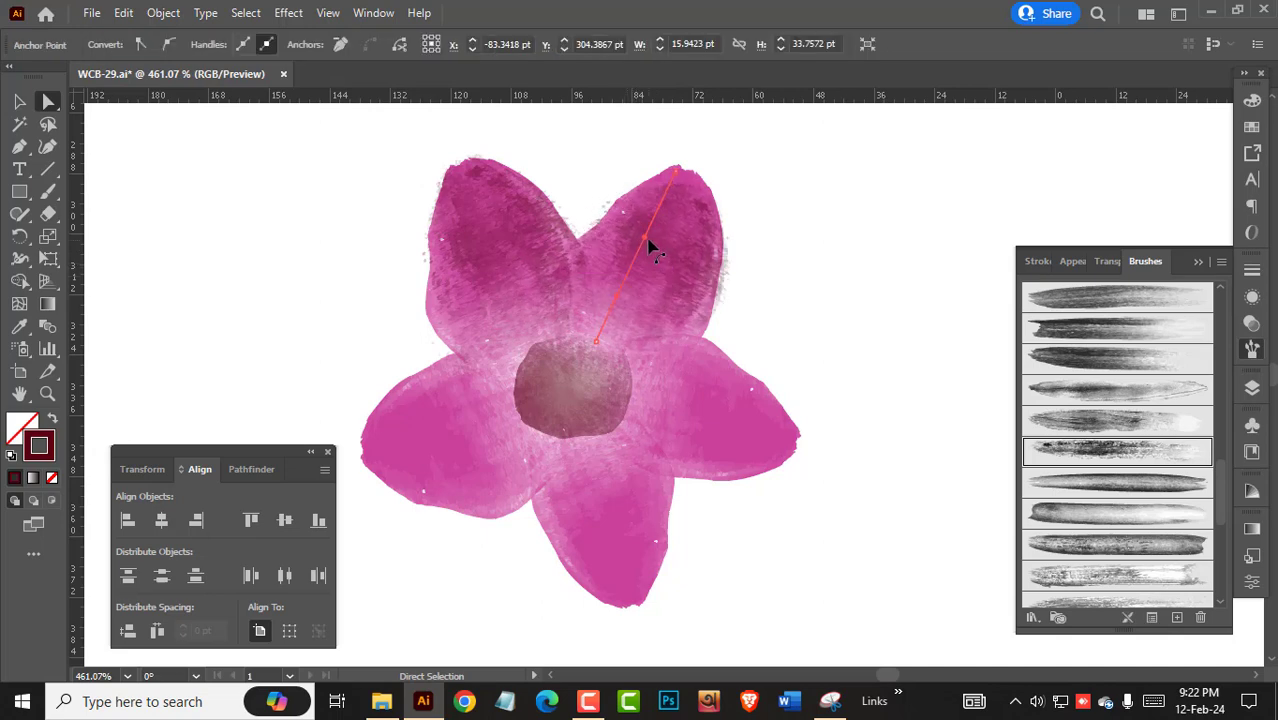
left_click(830, 289)
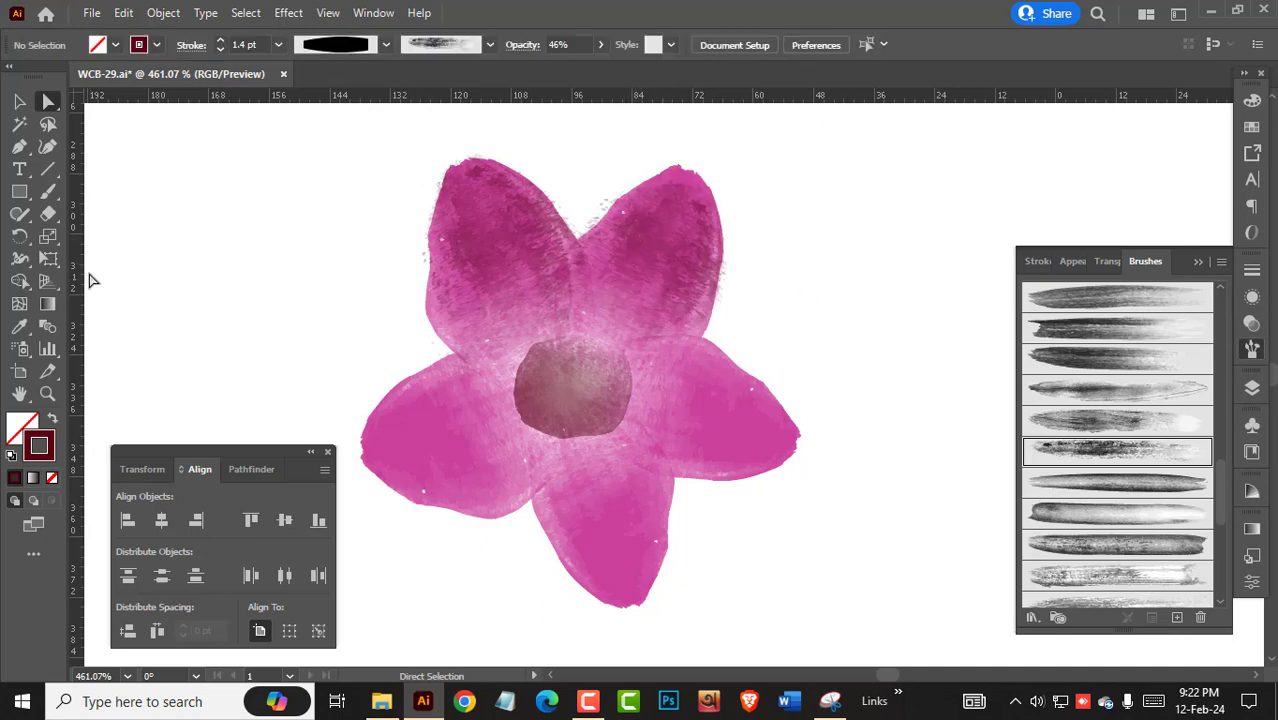
Paint a shading stroke between the right petal's tip and the centre and bend it upward to follow the petal.
left_click(48, 191)
mouse_move(768, 436)
left_mouse_down()
mouse_move(788, 440)
mouse_move(623, 390)
left_mouse_up()
key("ctrl+z")
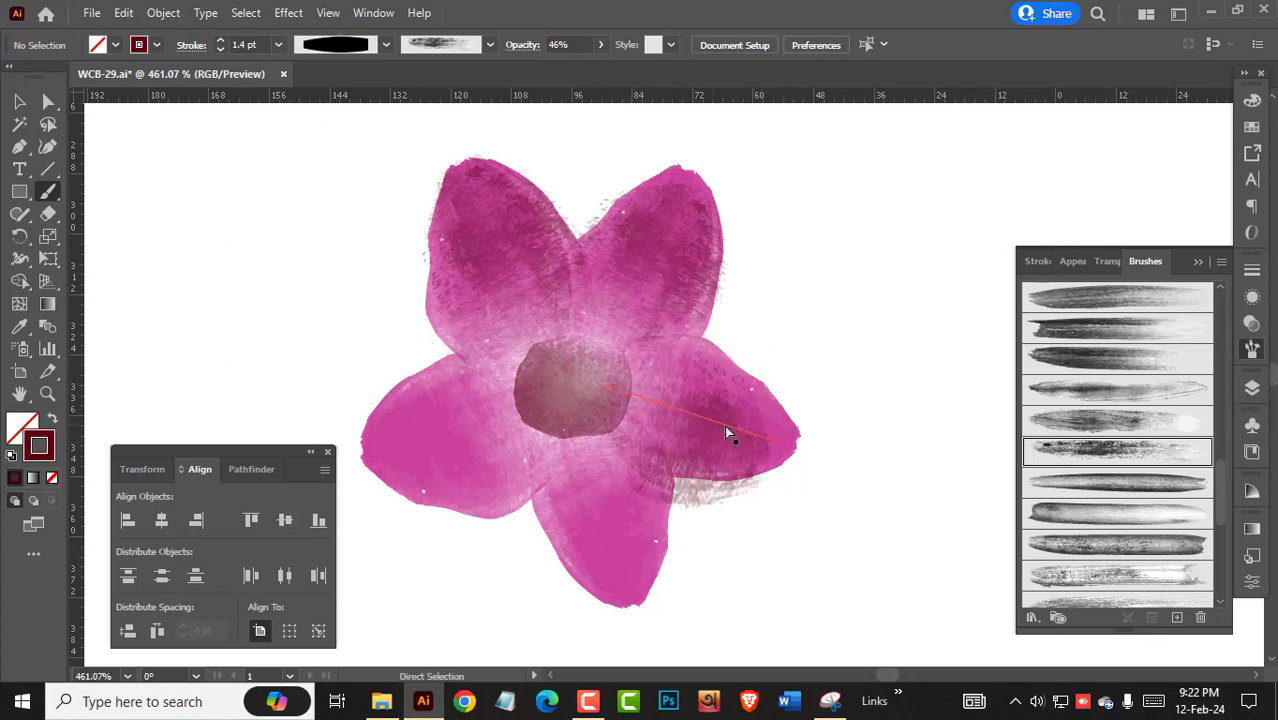
left_click_drag(785, 445, 791, 431)
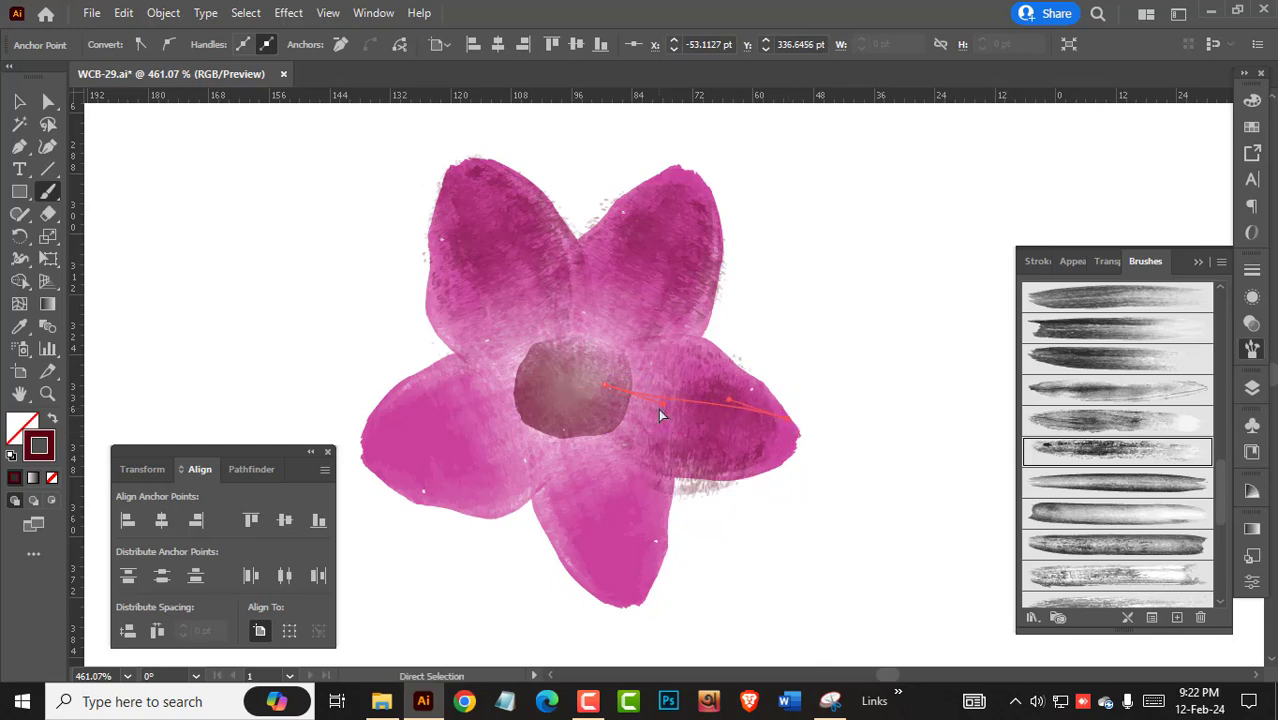
left_click_drag(662, 406, 669, 374)
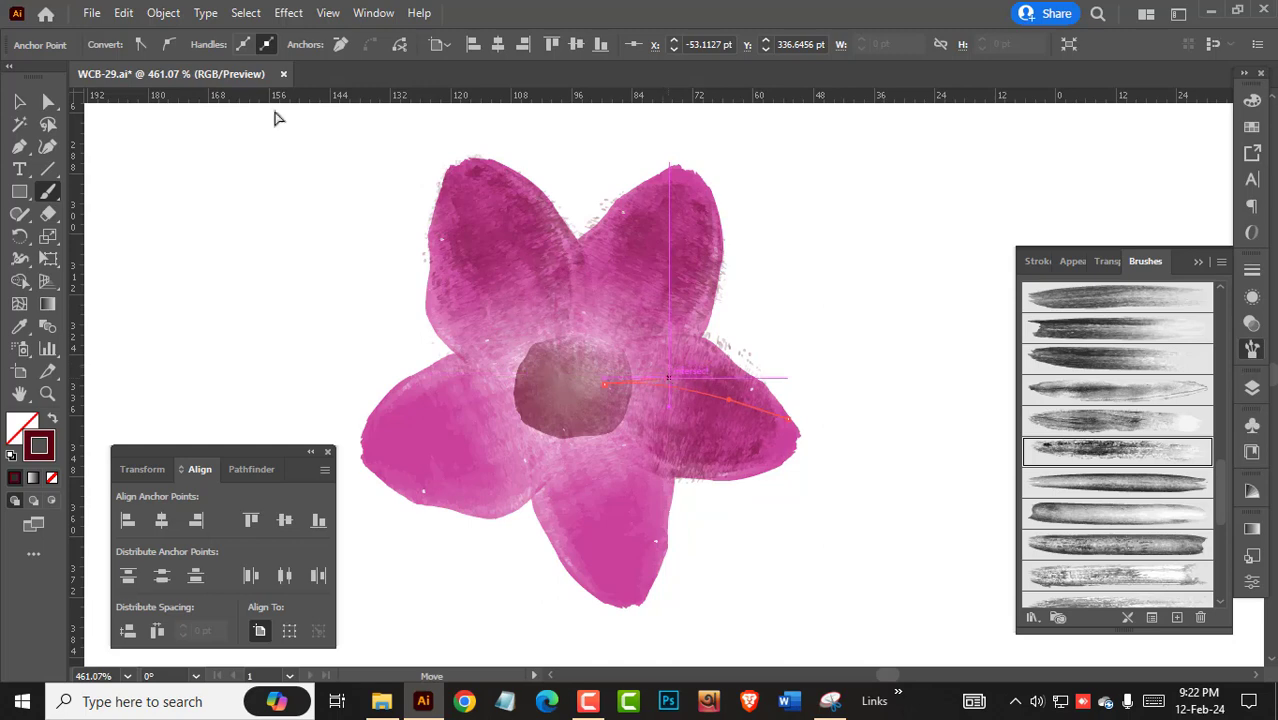
left_click(838, 256, "ctrl")
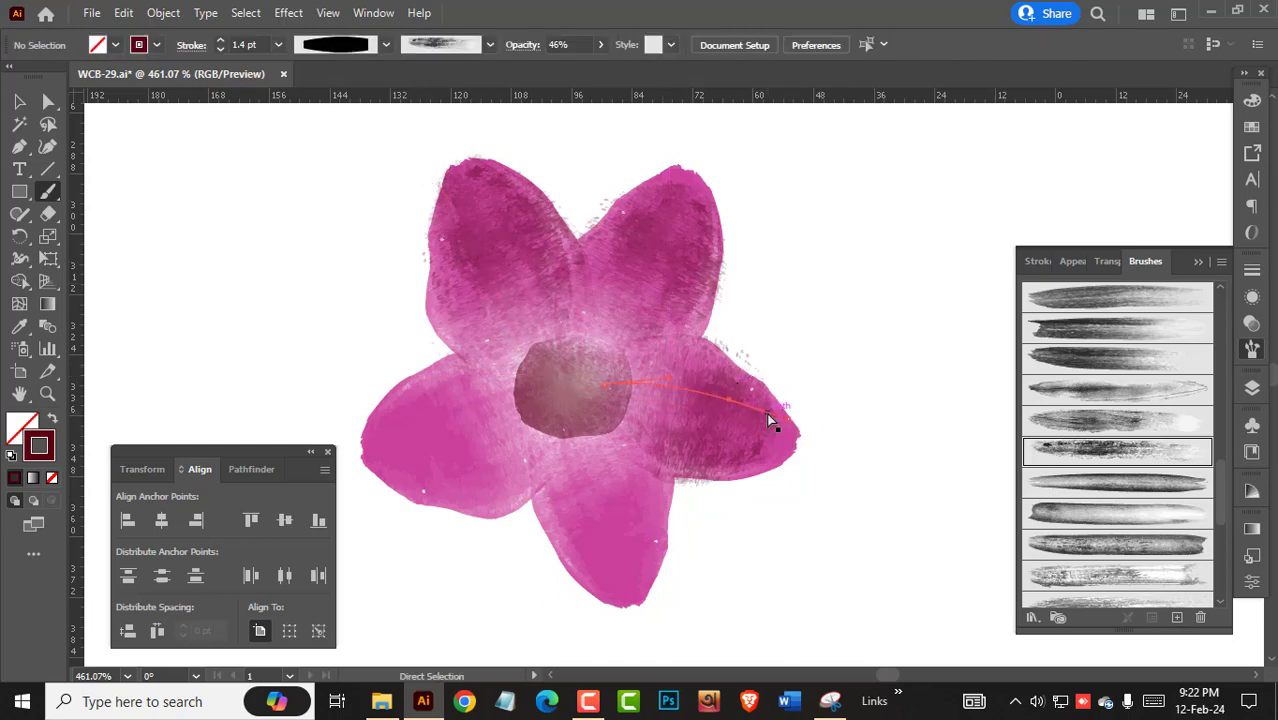
Move the right petal's shading stroke end point out to the tip and set the stroke weight to 1.2 pt.
left_click_drag(788, 419, 800, 445)
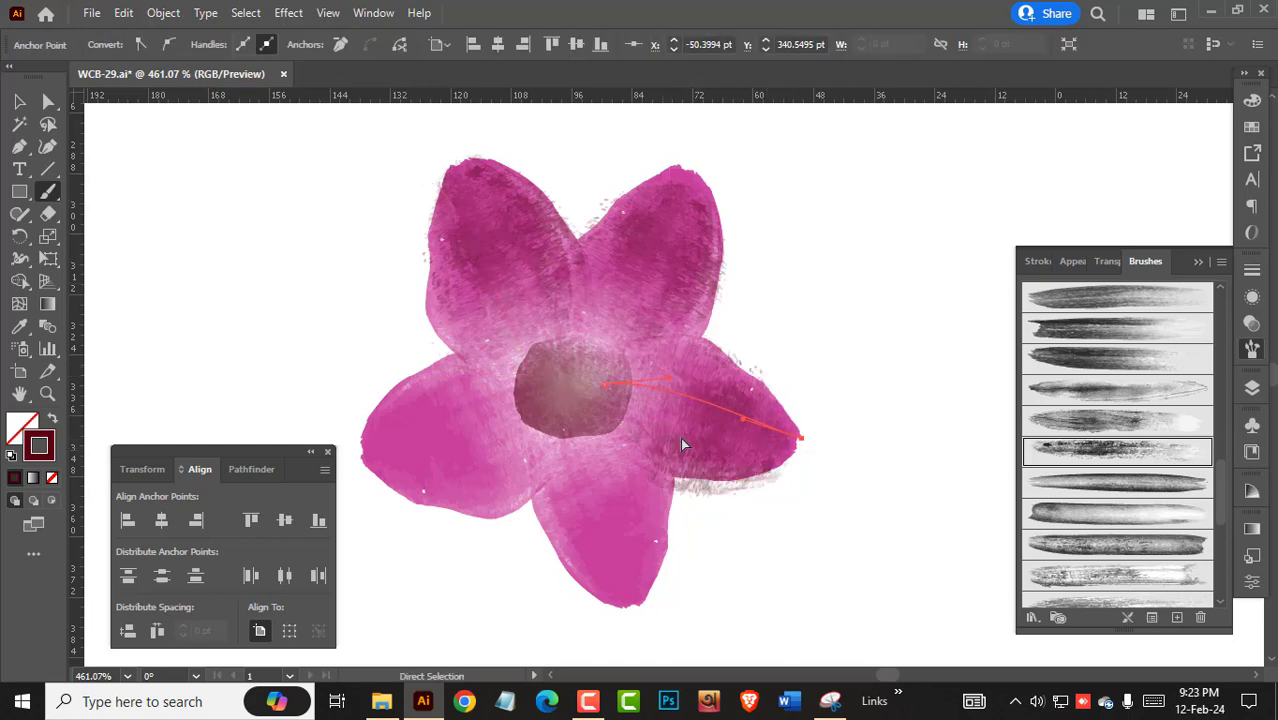
left_click(1252, 270)
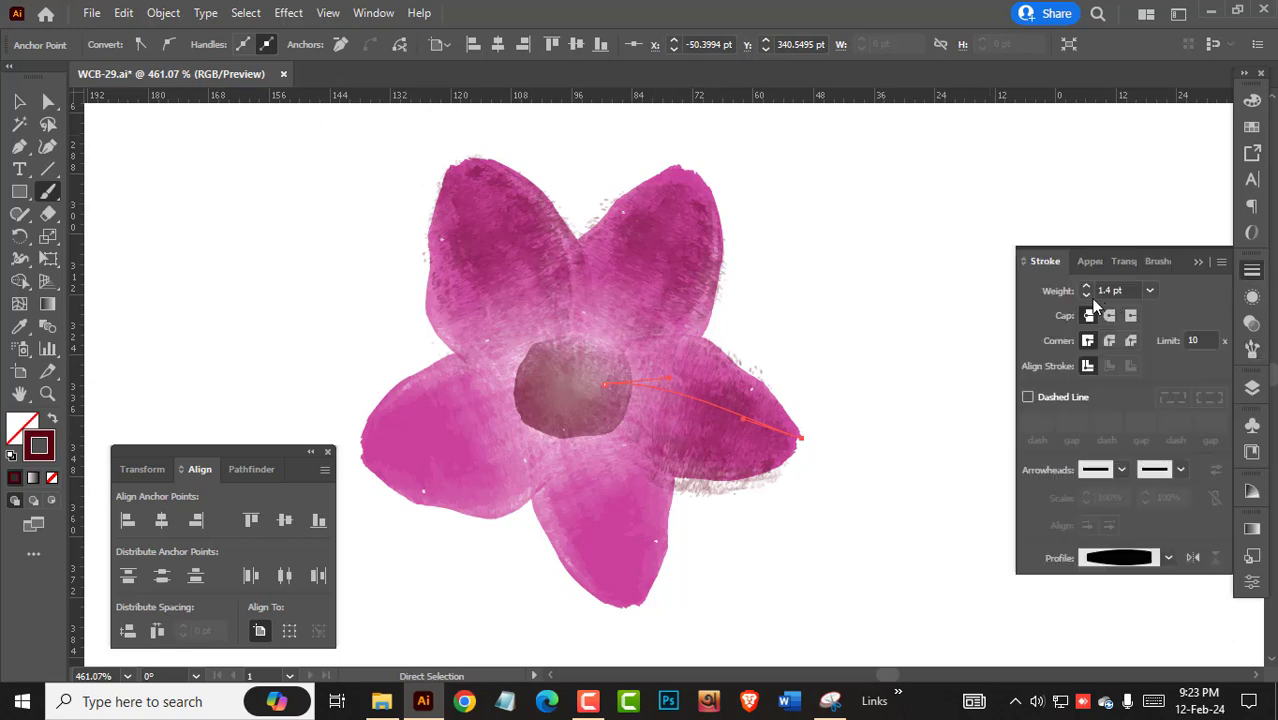
left_click(917, 359, "ctrl")
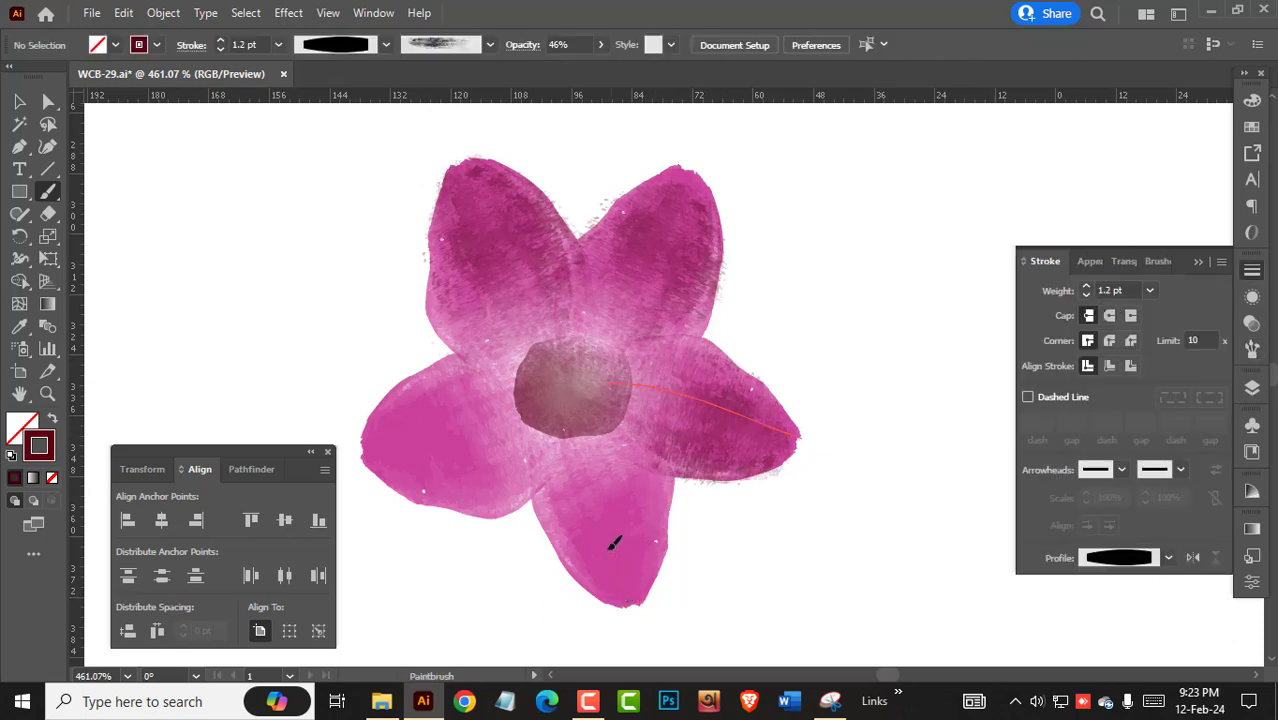
Paint shading strokes along the bottom and lower-left petals, shifting them to fit, with the lower-left stroke's weight at 1.4 pt.
left_click_drag(594, 406, 630, 602)
left_click_drag(603, 478, 622, 474)
left_click_drag(571, 387, 384, 460)
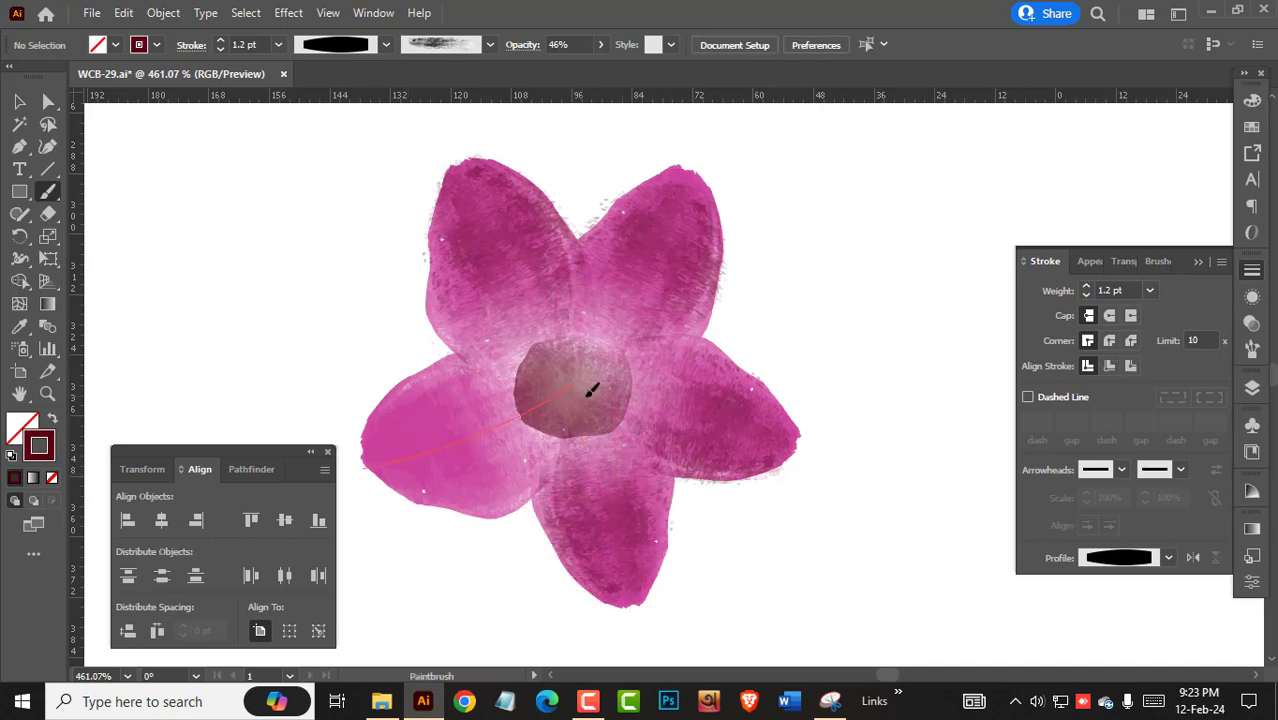
left_click_drag(467, 441, 454, 450)
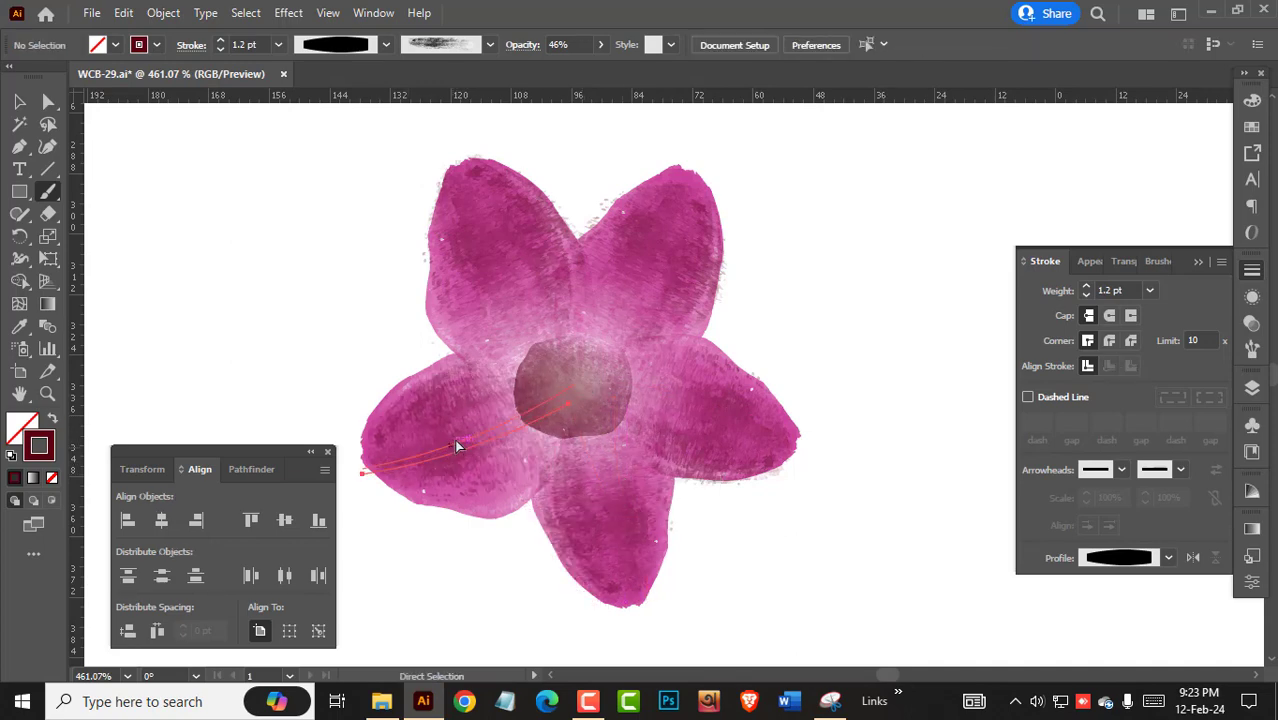
left_click(1085, 287)
left_click(1085, 287)
left_click(890, 334, "ctrl")
Switch the stroke colour to the orange swatch and paint strokes around the centre on the two upper petals.
mouse_move(715, 374)
left_mouse_down()
mouse_move(607, 360)
mouse_move(807, 422)
left_mouse_up()
left_click(1252, 127)
left_click(1087, 151)
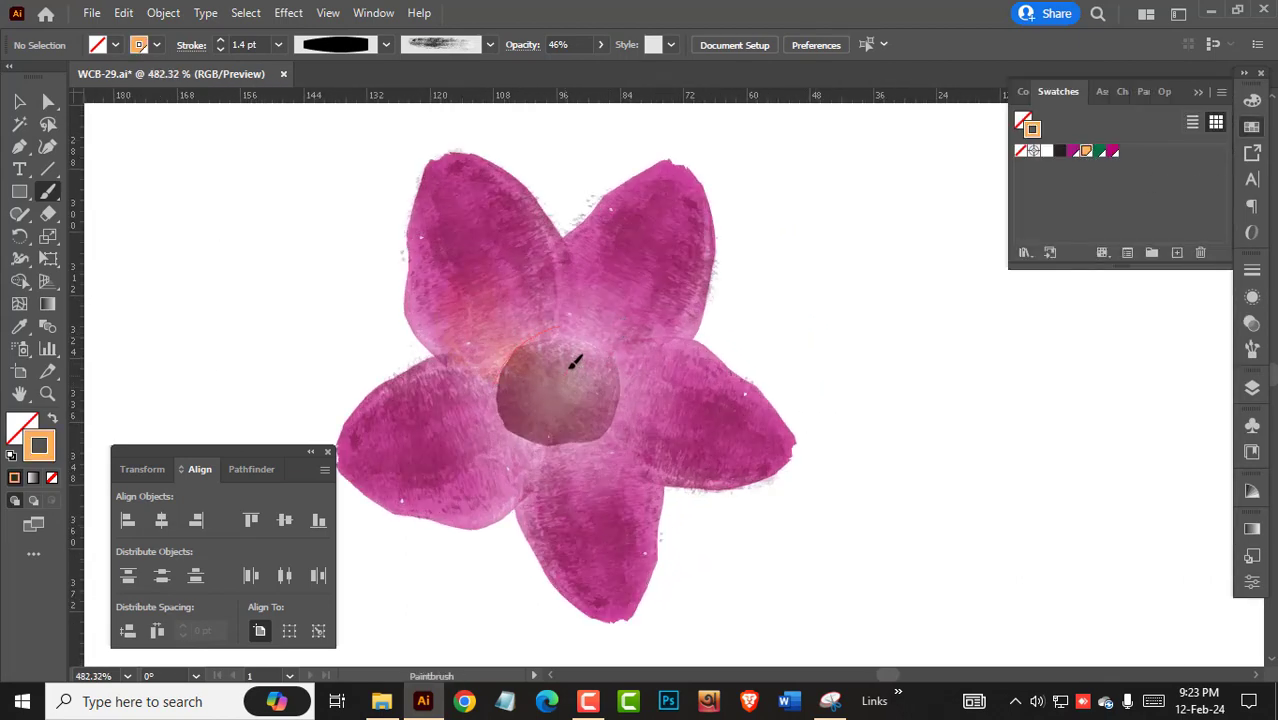
left_click_drag(566, 368, 645, 292)
left_click_drag(572, 330, 680, 366, "ctrl")
Raise the opacity of both orange strokes on the upper petals to 68%.
left_click(549, 331, "ctrl")
left_click(470, 354, "ctrl+shift")
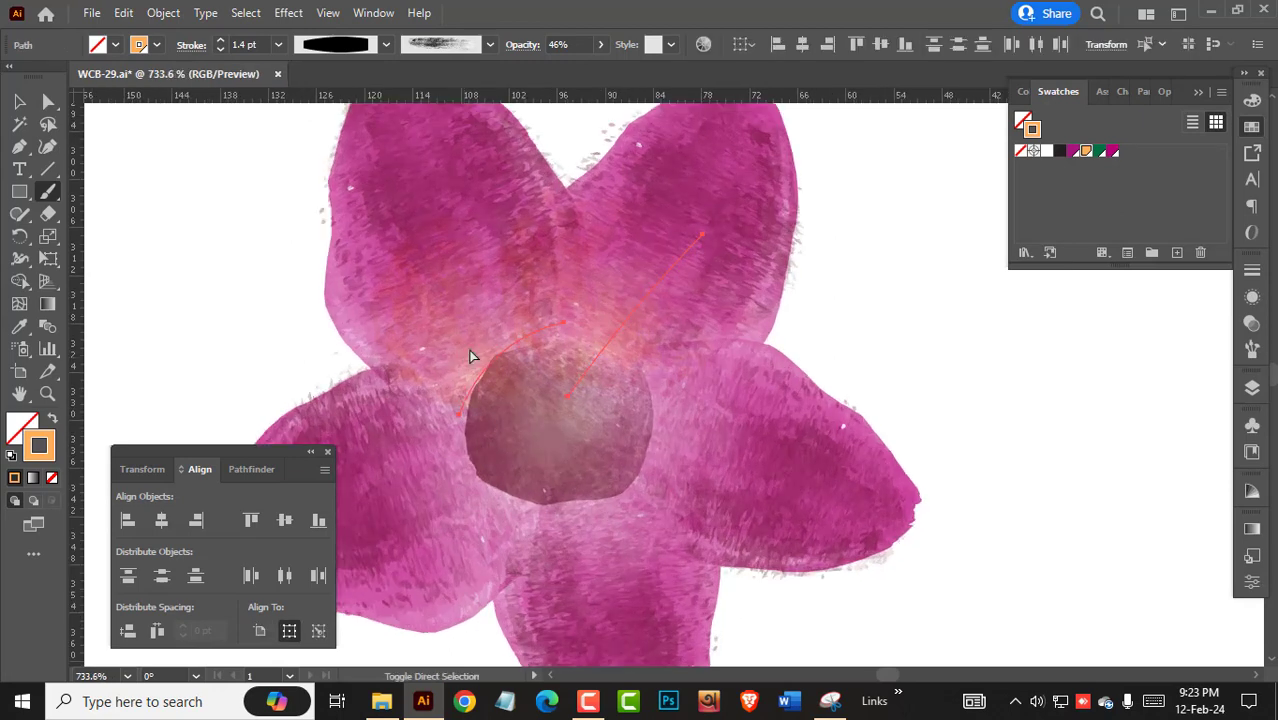
left_click(600, 46)
key("ctrl+shift+a")
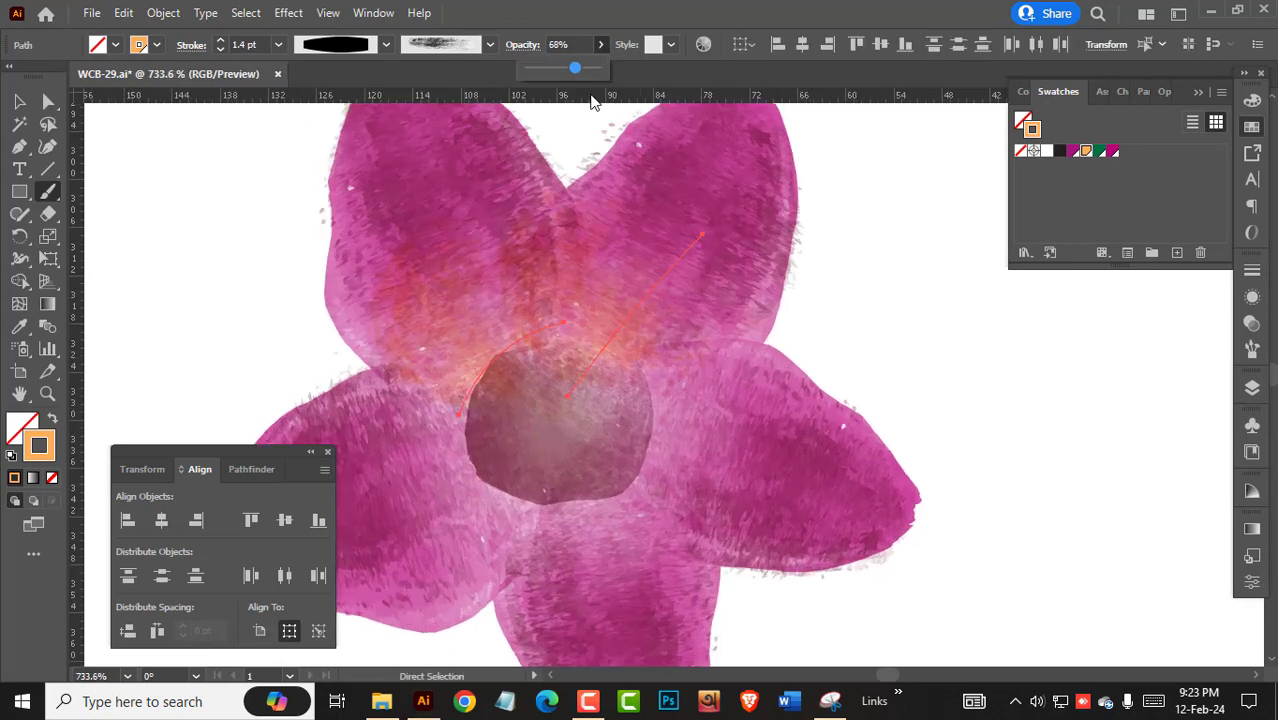
Paint orange strokes around the centre onto the right, bottom and lower-left petals, shifting them into place.
mouse_move(773, 381)
left_mouse_down("ctrl")
mouse_move(644, 388)
mouse_move(749, 422)
left_mouse_up("ctrl")
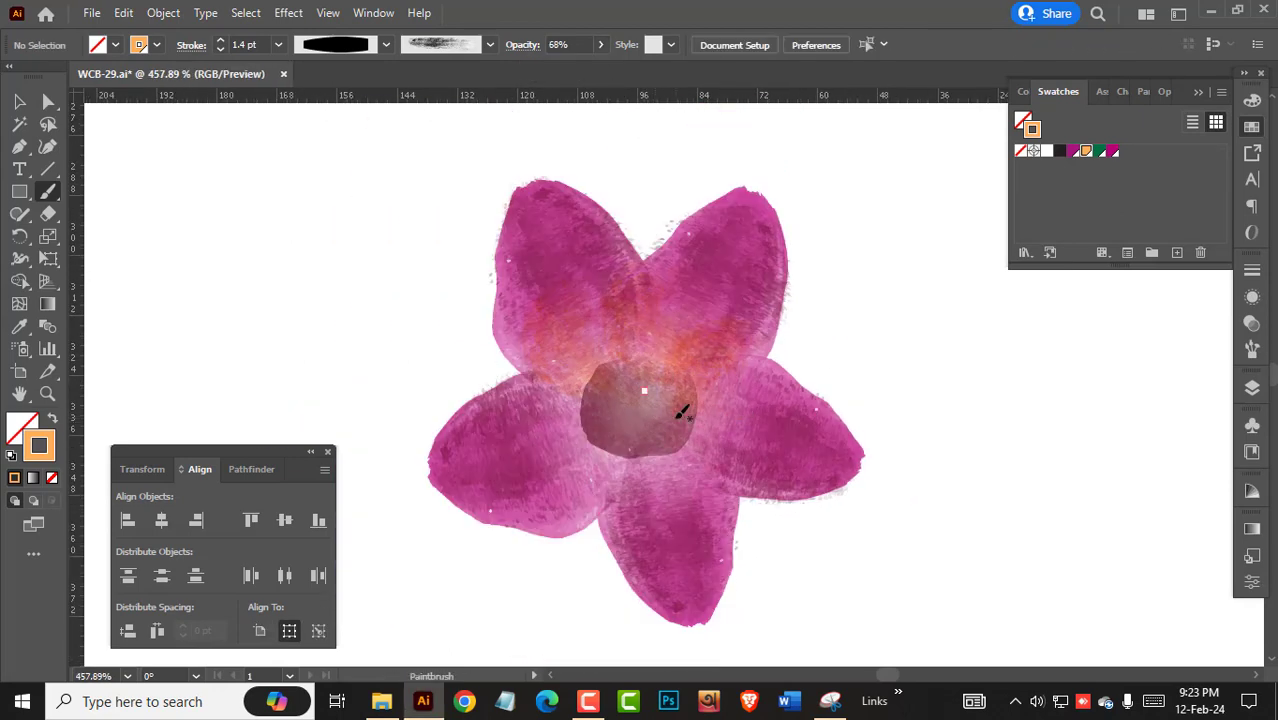
left_click_drag(683, 513, 681, 515)
left_click_drag(697, 422, 686, 440, "ctrl")
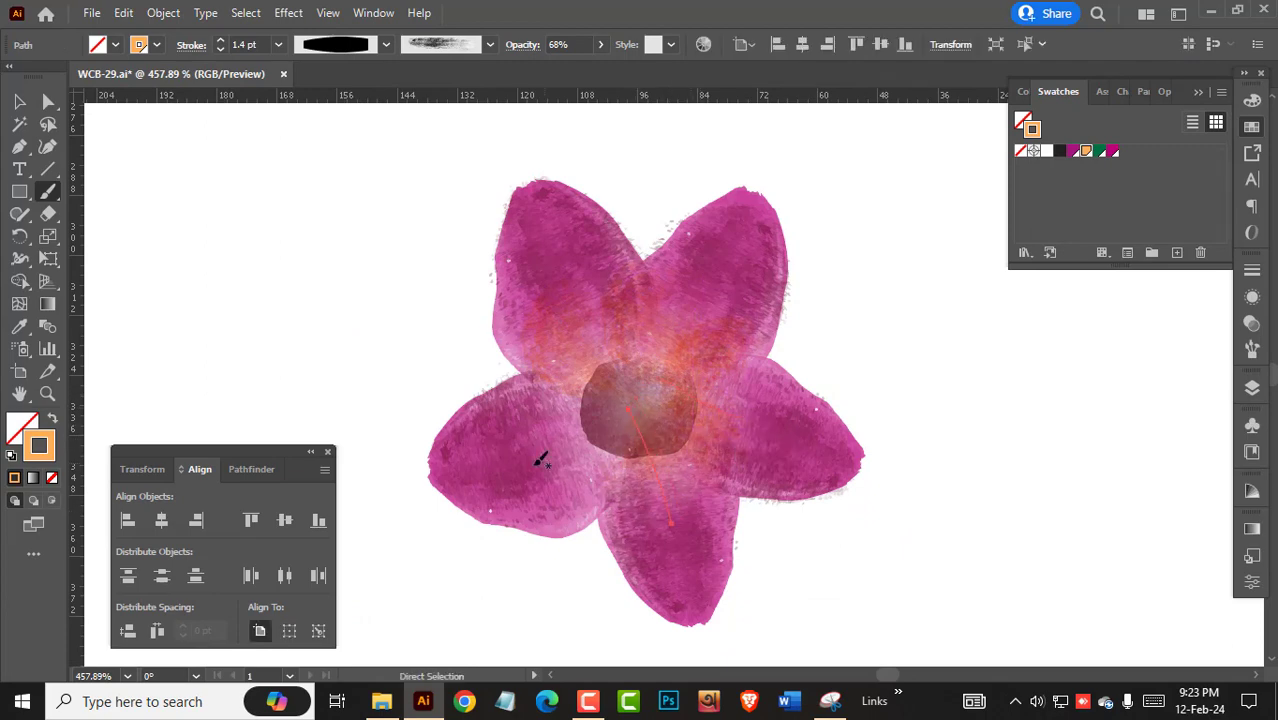
left_click_drag(540, 465, 640, 412)
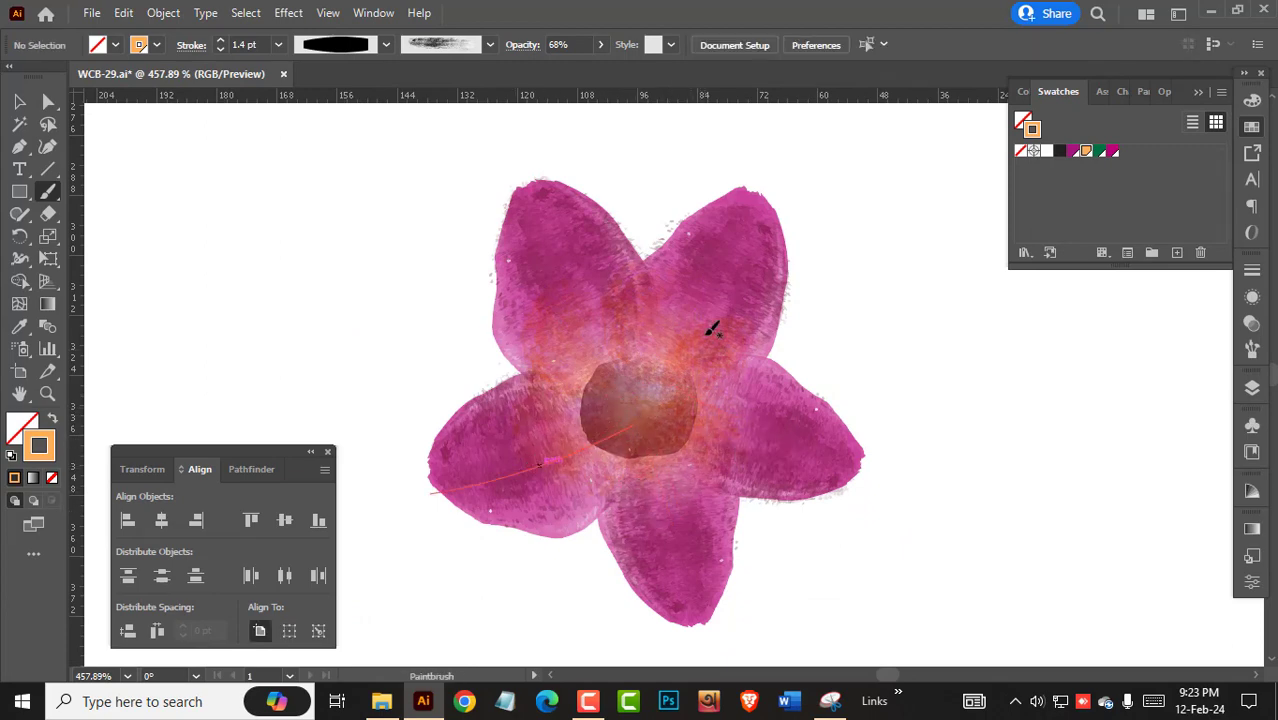
Add another orange stroke on the upper-right petal, shifted towards the centre, and one in the middle of the upper-left petal.
left_click_drag(731, 257, 669, 353)
left_click_drag(689, 304, 687, 332, "ctrl")
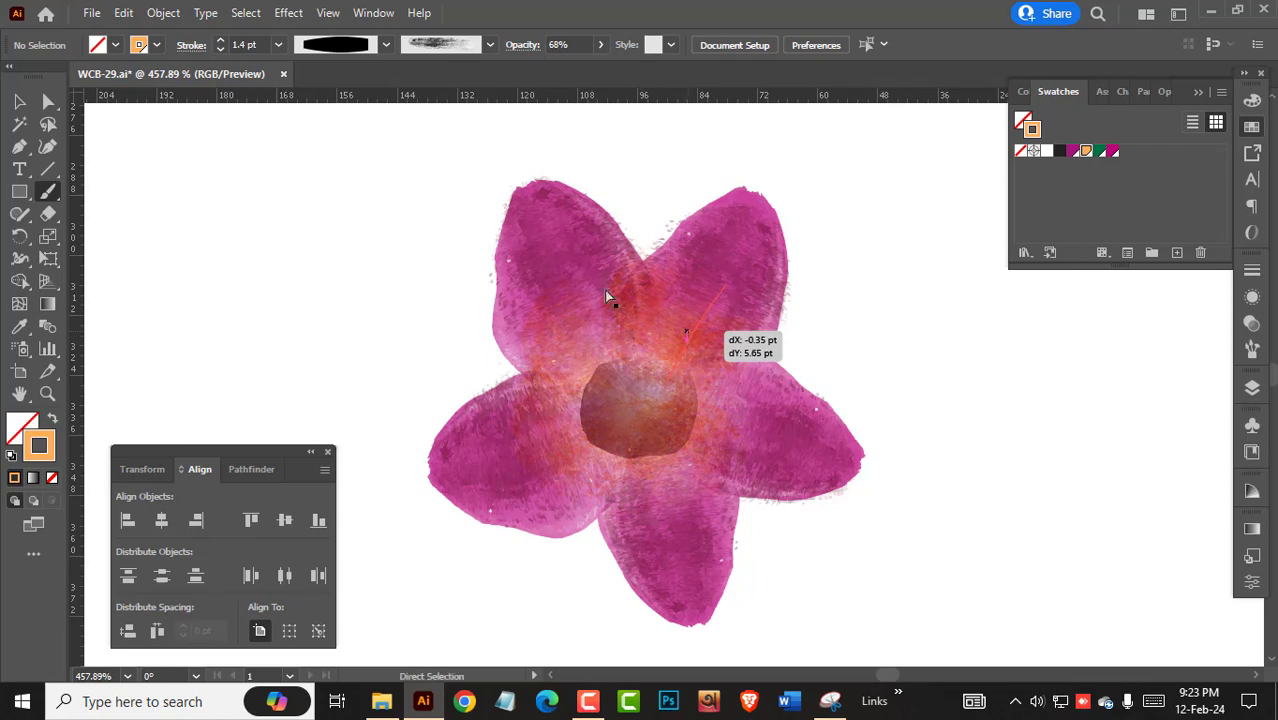
left_click_drag(597, 318, 575, 282)
Paint an orange stroke from the centre along the lower-left petal and shift it down inside the petal.
left_click_drag(625, 420, 479, 487)
left_click_drag(598, 418, 597, 419)
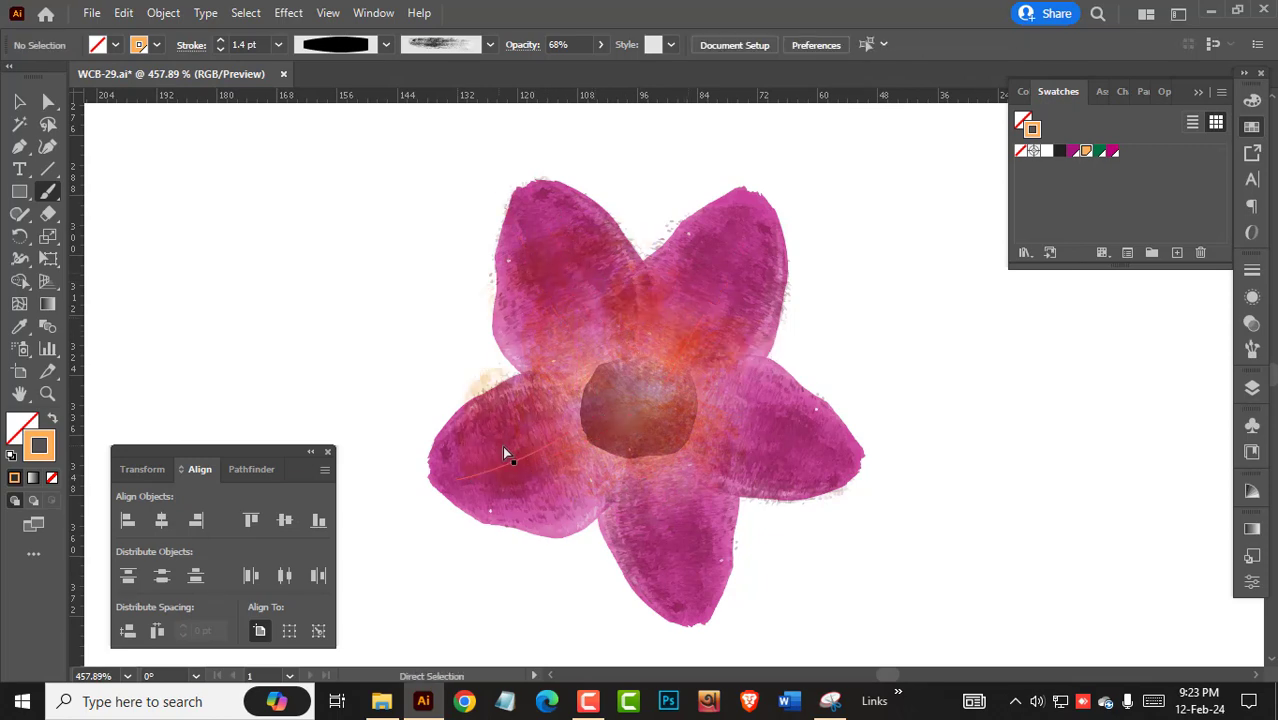
left_click_drag(503, 445, 513, 464, "ctrl")
left_click(432, 374, "ctrl")
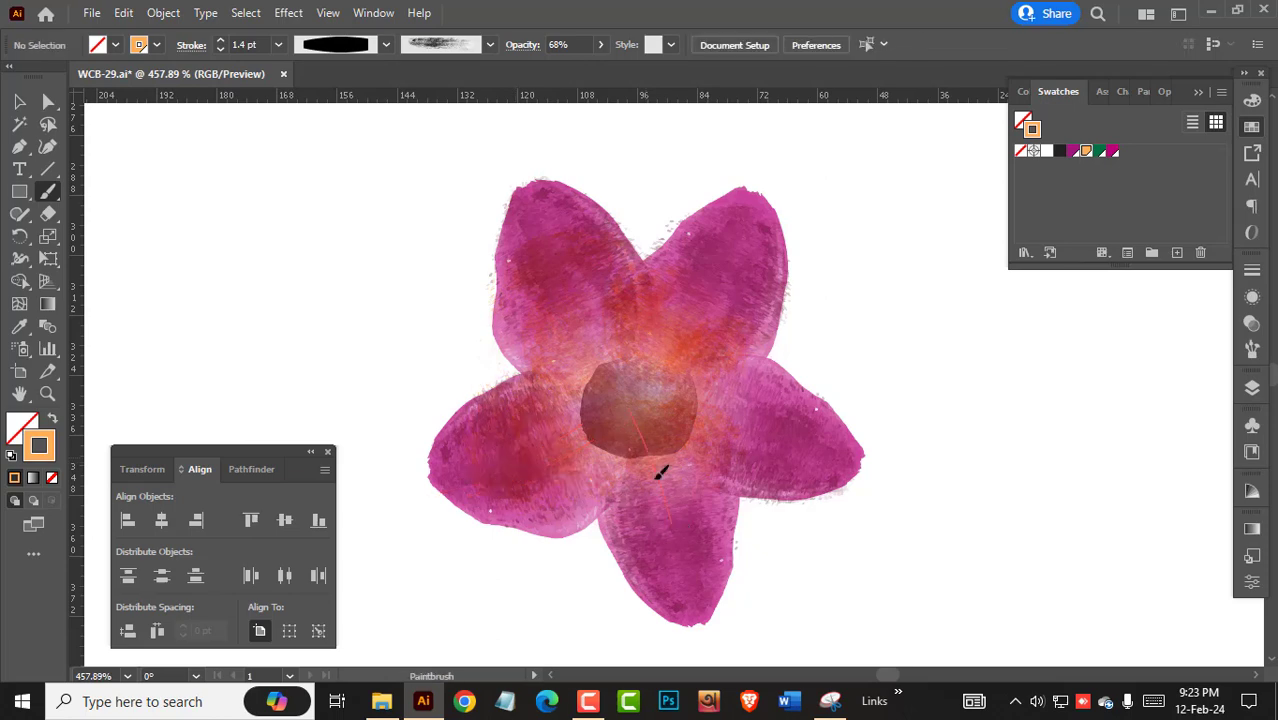
Paint an orange stroke along the bottom petal, shift it to fit, and set its weight to 1.1 pt.
left_click_drag(655, 478, 694, 596)
left_click_drag(703, 525, 679, 528, "ctrl")
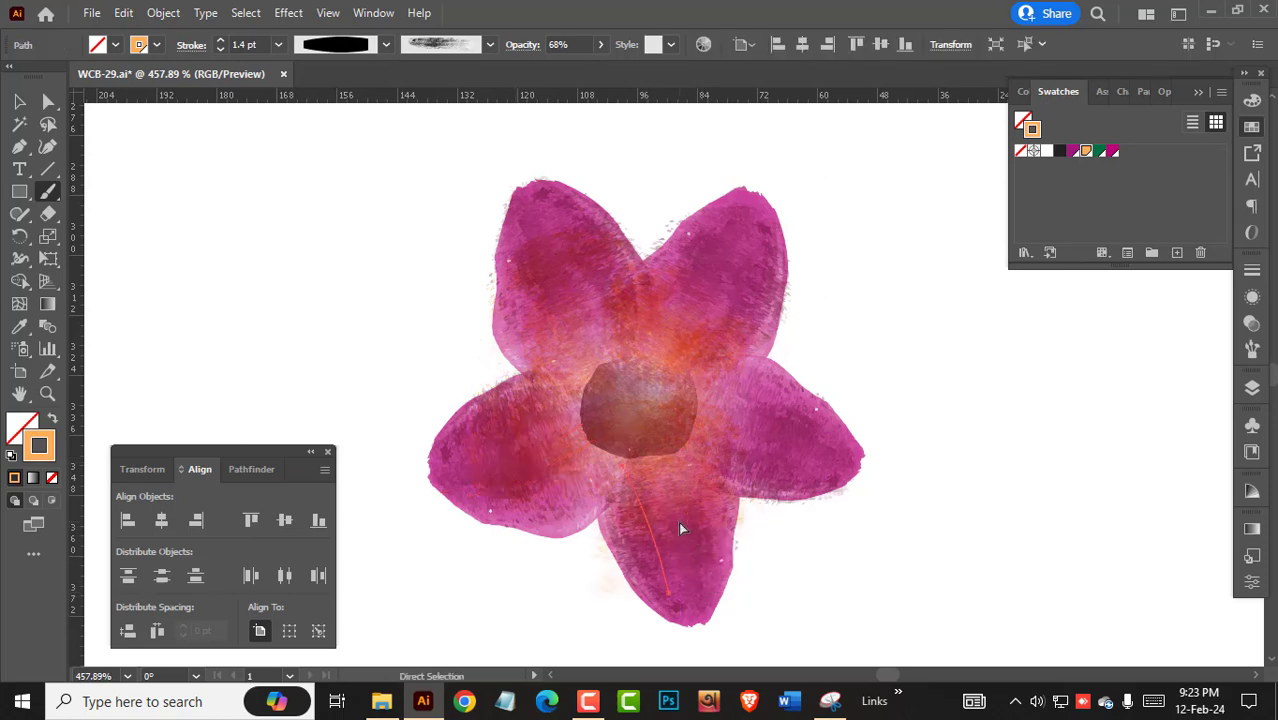
left_click(863, 322, "ctrl")
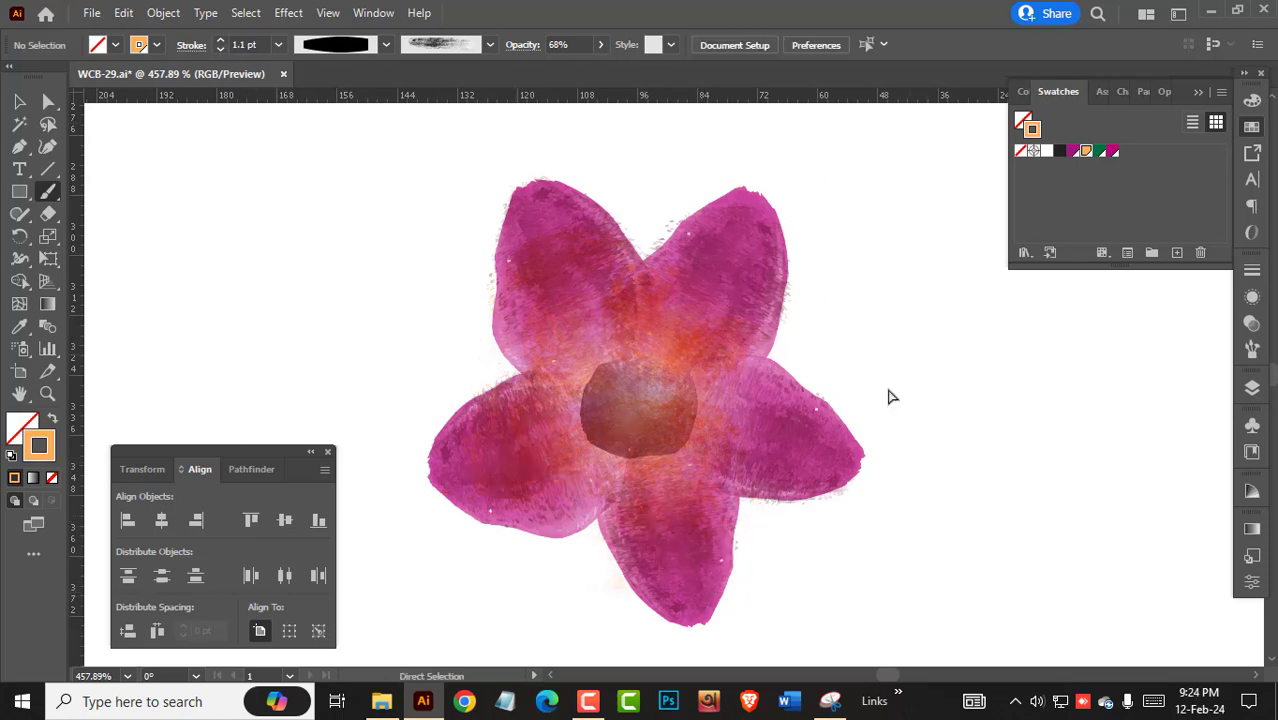
Hide the petal strokes that overlap the flower's centre and select the dark centre stroke.
left_click(646, 393, "ctrl")
left_click(634, 390, "ctrl")
left_click(631, 386, "ctrl")
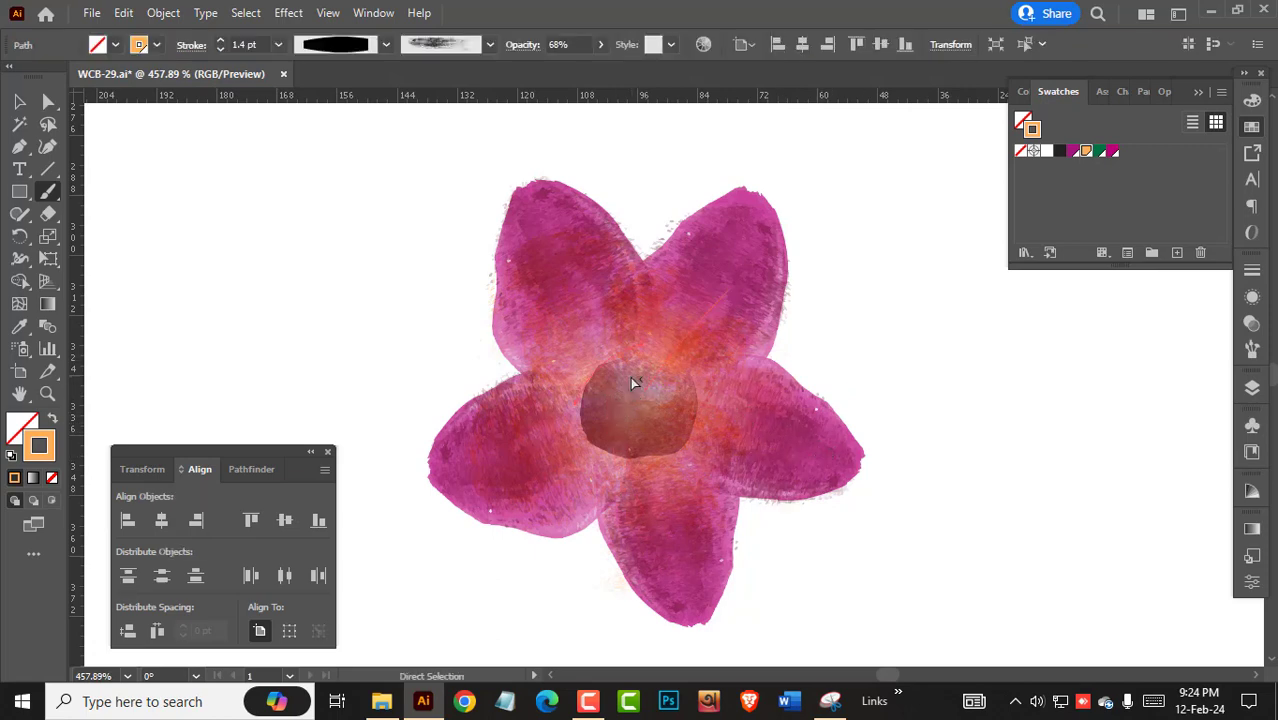
left_click(630, 376, "ctrl")
left_click(612, 381, "ctrl")
key("Delete")
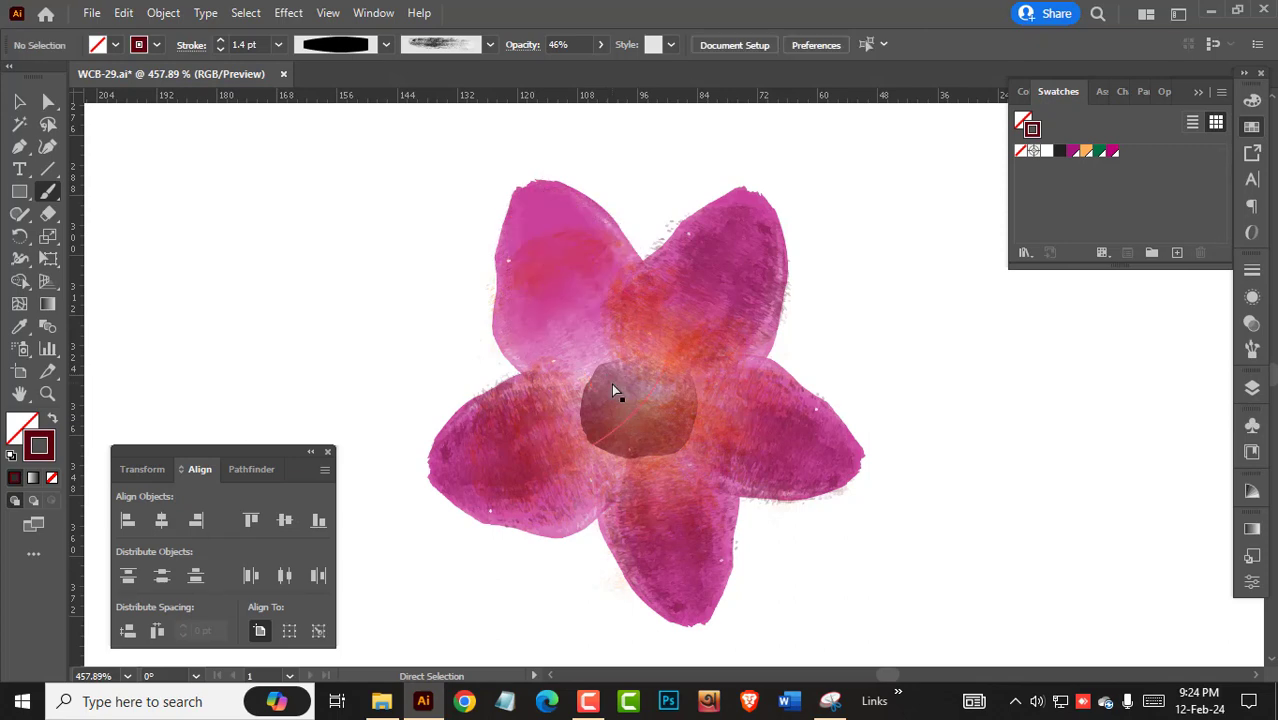
left_click(609, 380, "ctrl")
key("Delete")
key("ctrl+z")
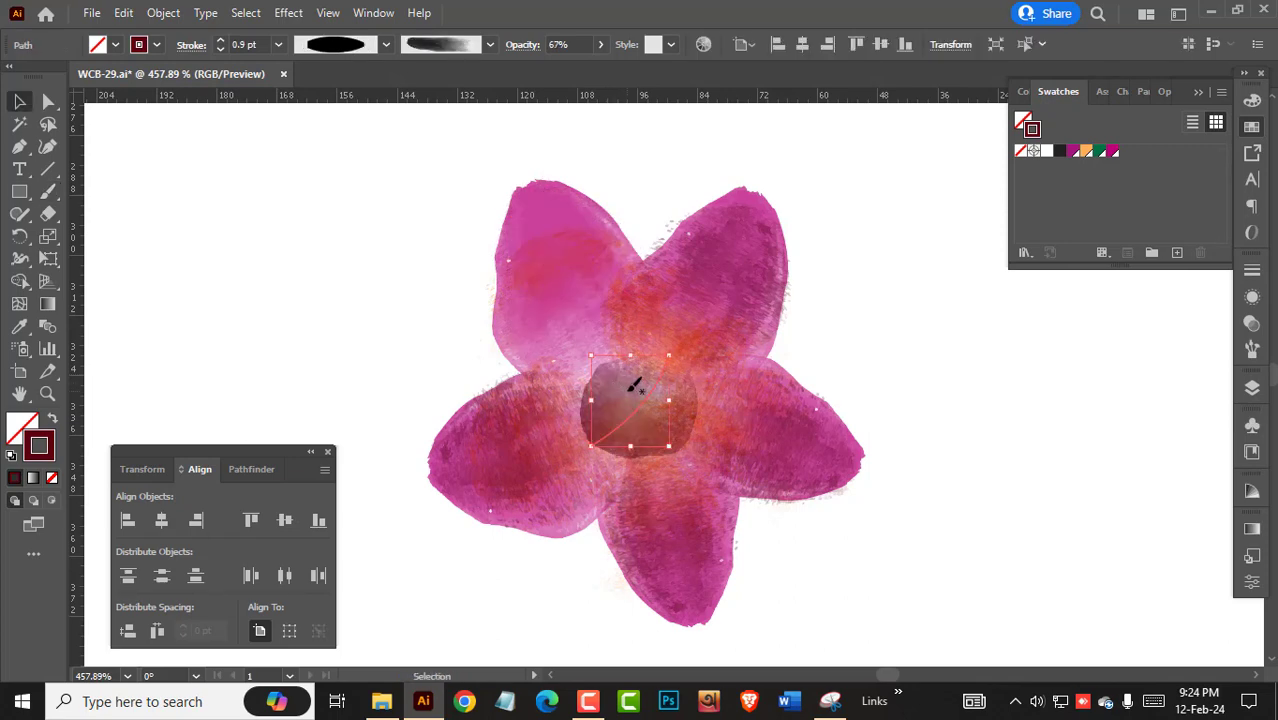
Bring the dark centre stroke to the front and show all hidden strokes again.
right_click(630, 390)
mouse_move(719, 591)
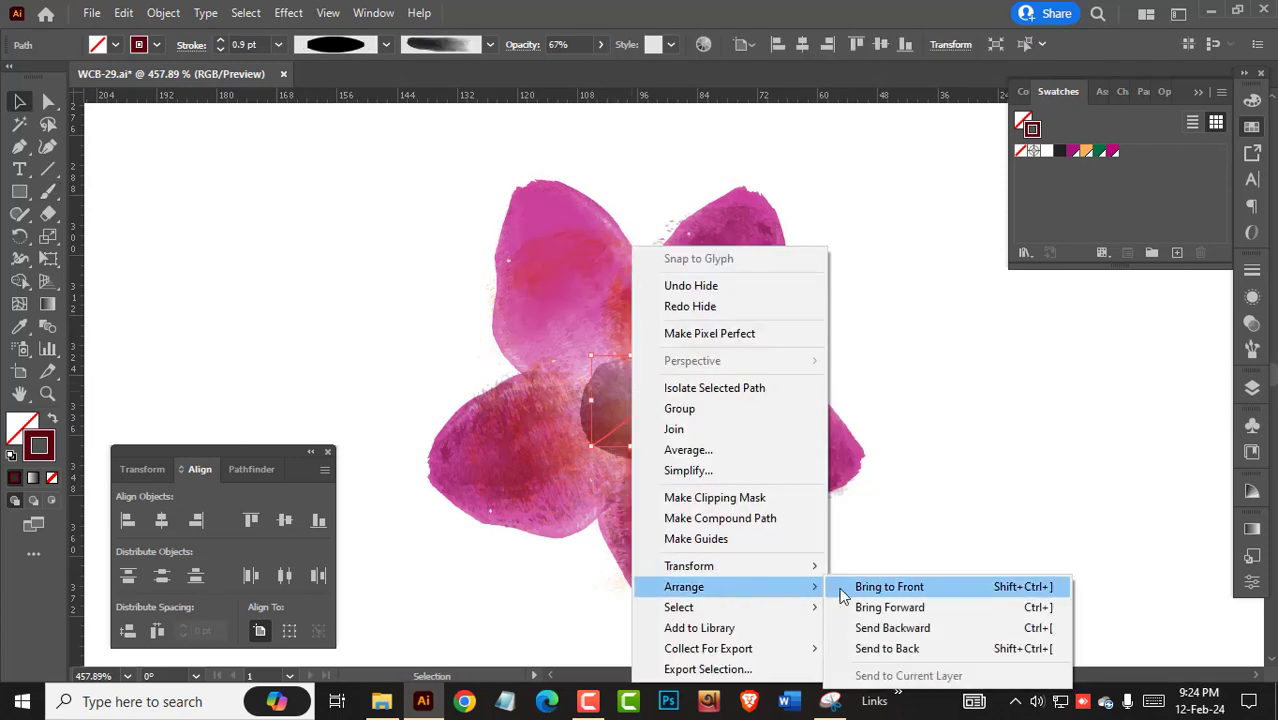
left_click(908, 585)
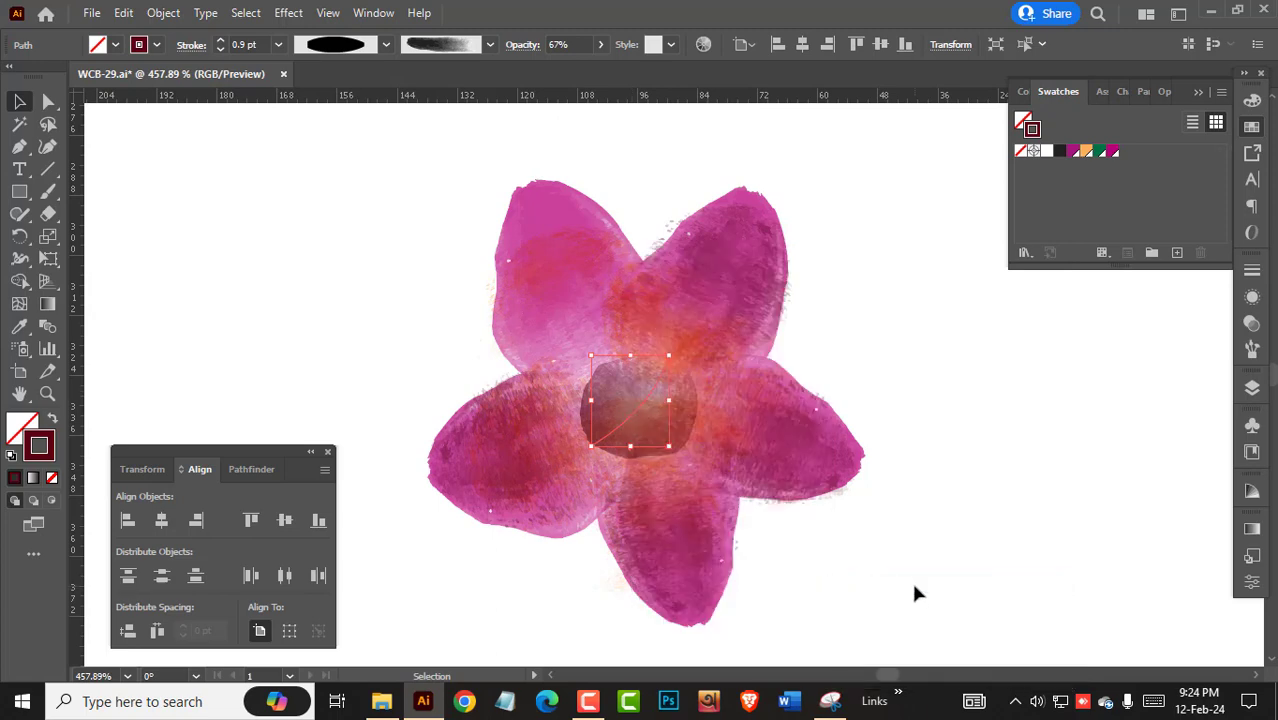
left_click(866, 560)
key("ctrl+alt+3")
left_click(976, 438)
key("a")
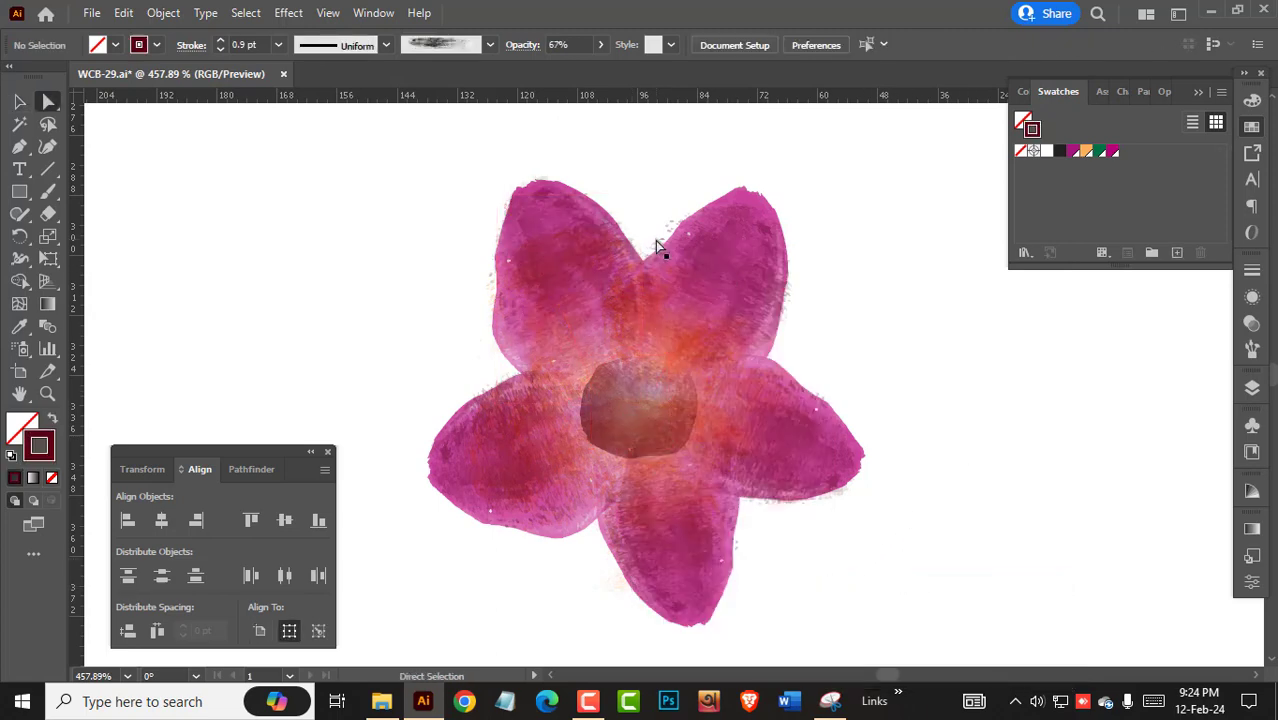
Delete Layer 2, White Base, Layer 3 and Layer 5 together with their artwork.
scroll(750, 379, "down", 4)
key("v")
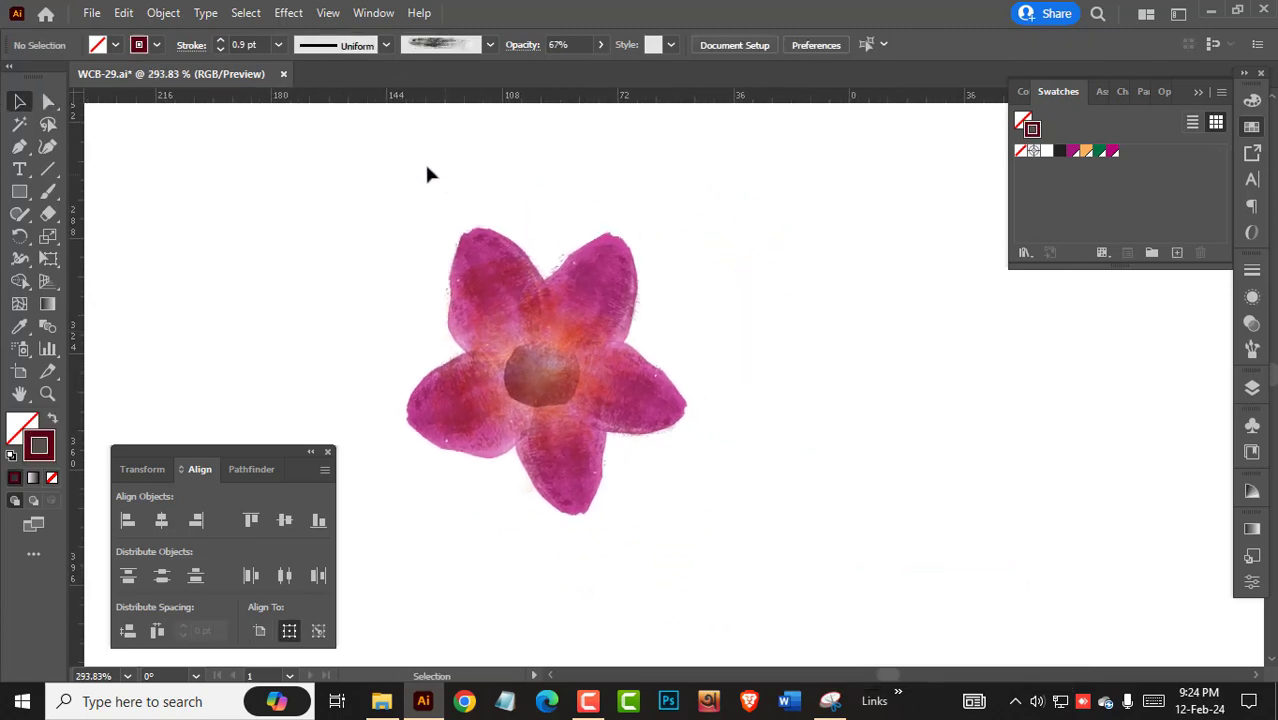
key("ctrl+a")
left_click(837, 474)
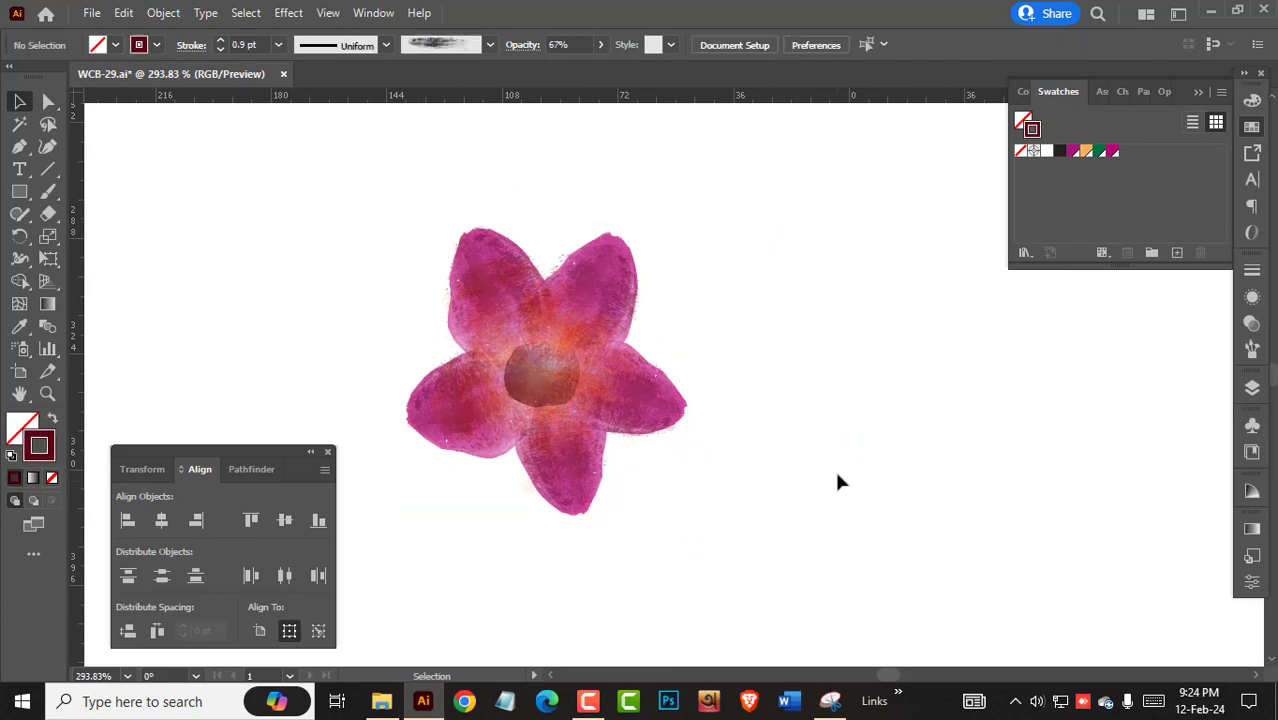
left_click(1252, 388)
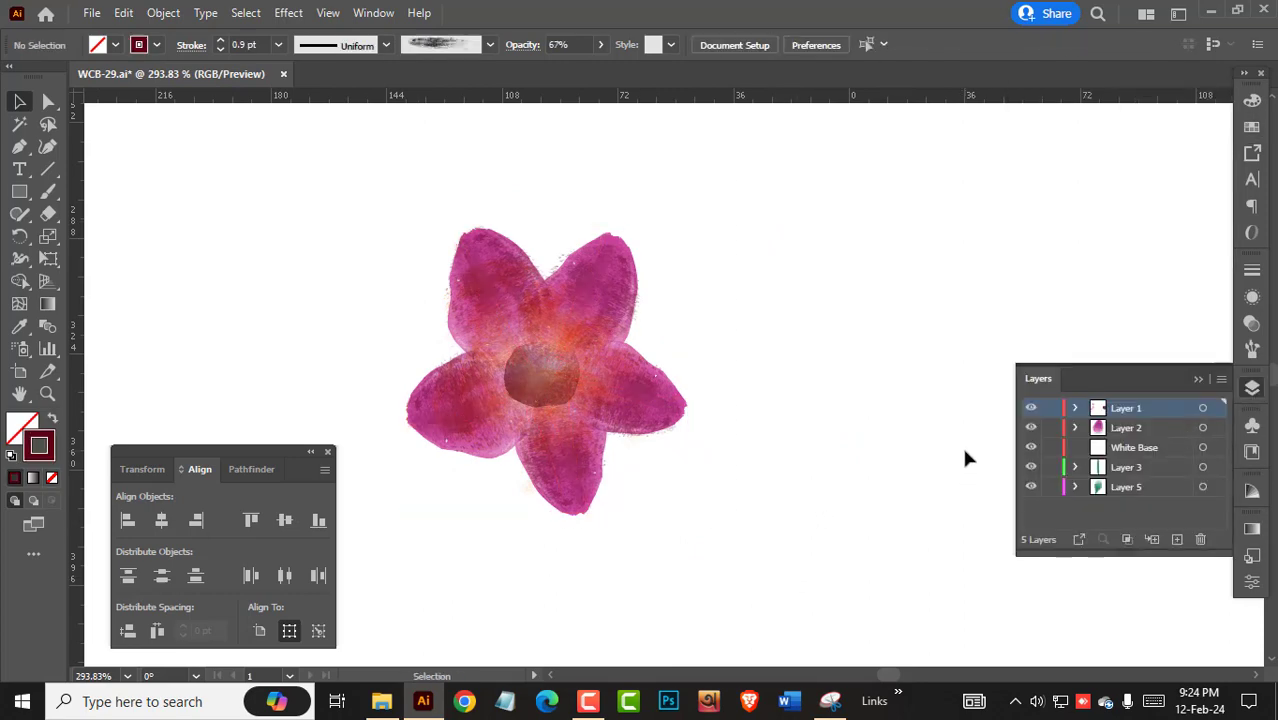
left_click(1126, 427)
left_click(1126, 486, "shift")
left_click(1200, 539)
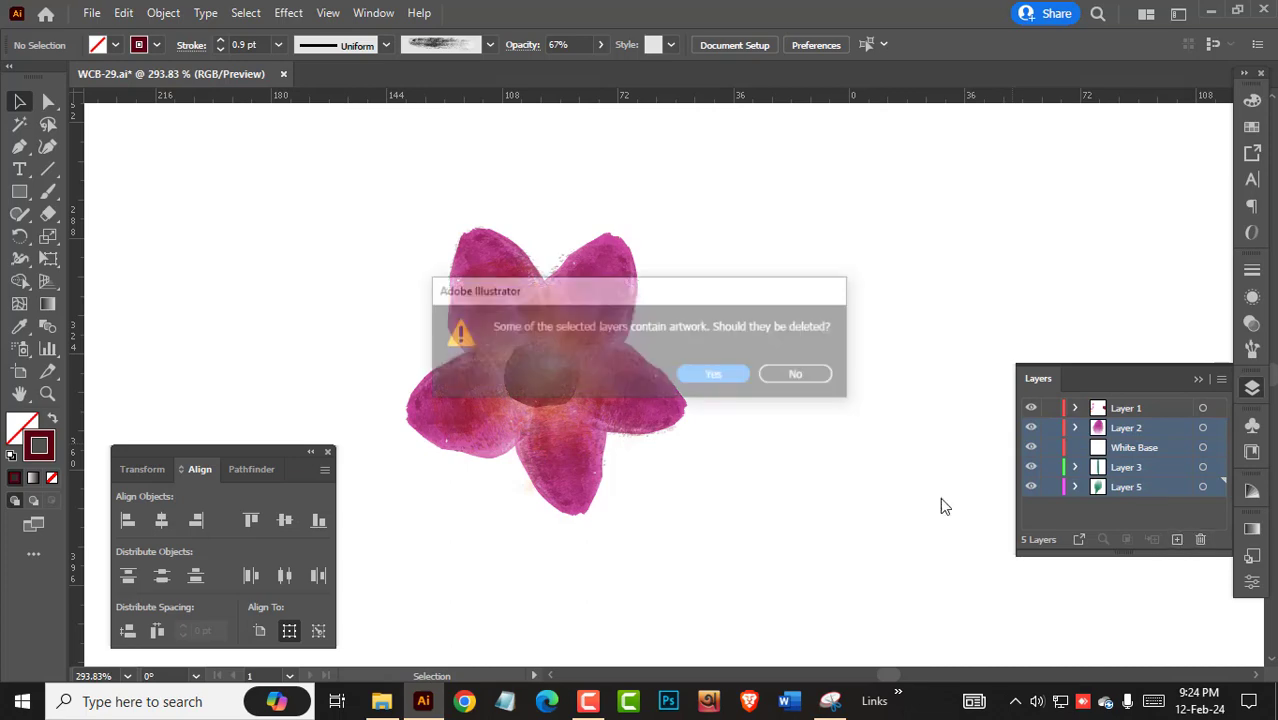
left_click(729, 378)
Group all the strokes of the flower.
left_click_drag(342, 191, 784, 530)
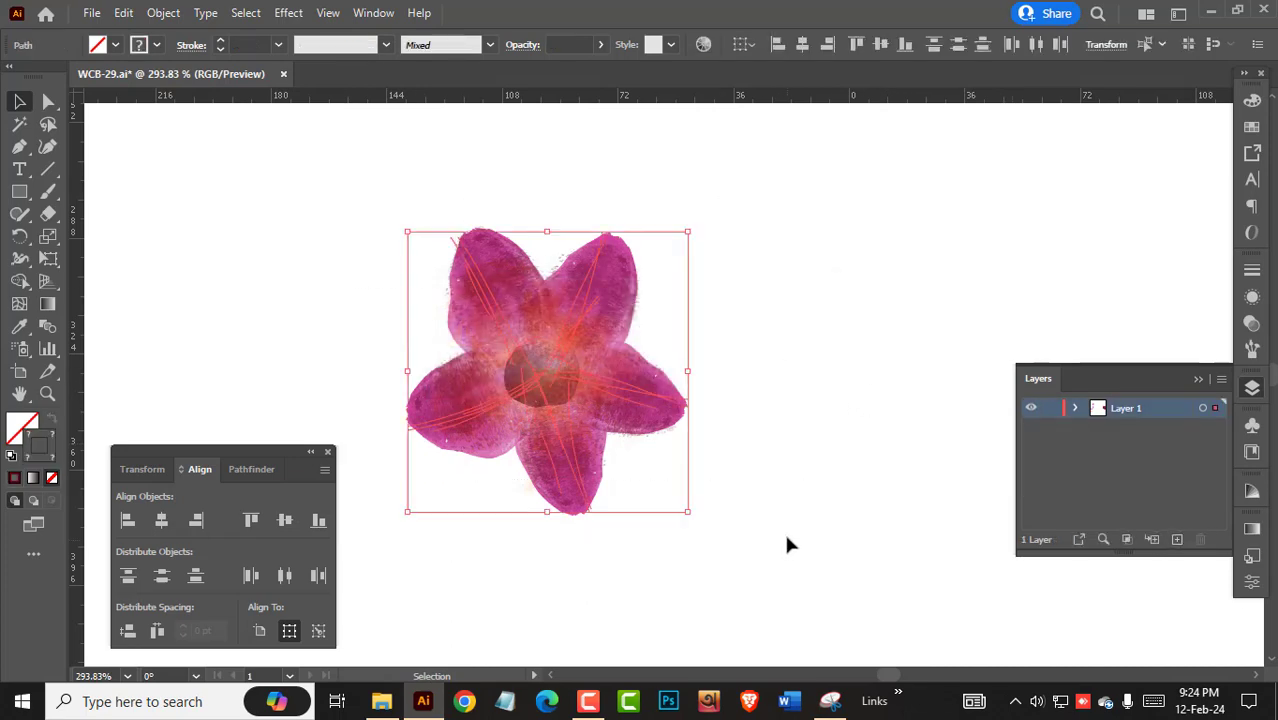
right_click(575, 362)
left_click(831, 395)
left_click(835, 402)
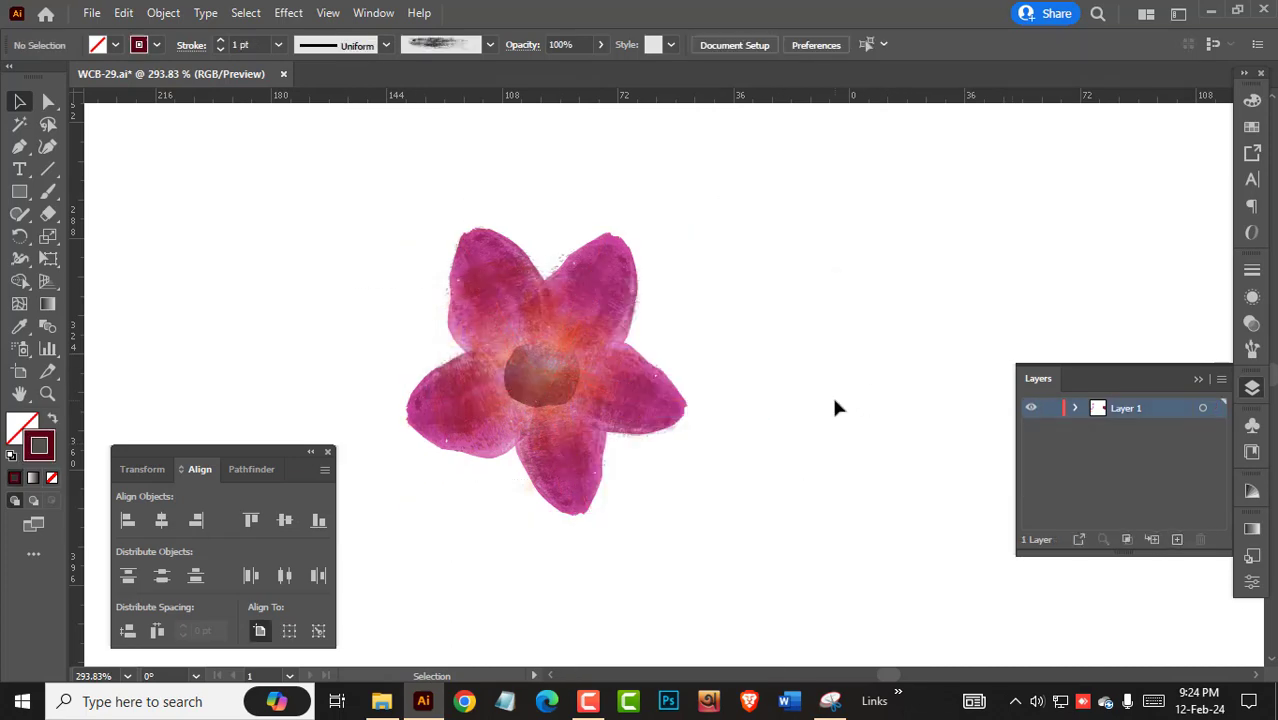
Duplicate Layer 1, hide the copy and make the original Layer 1 active.
left_click_drag(1162, 406, 1177, 539)
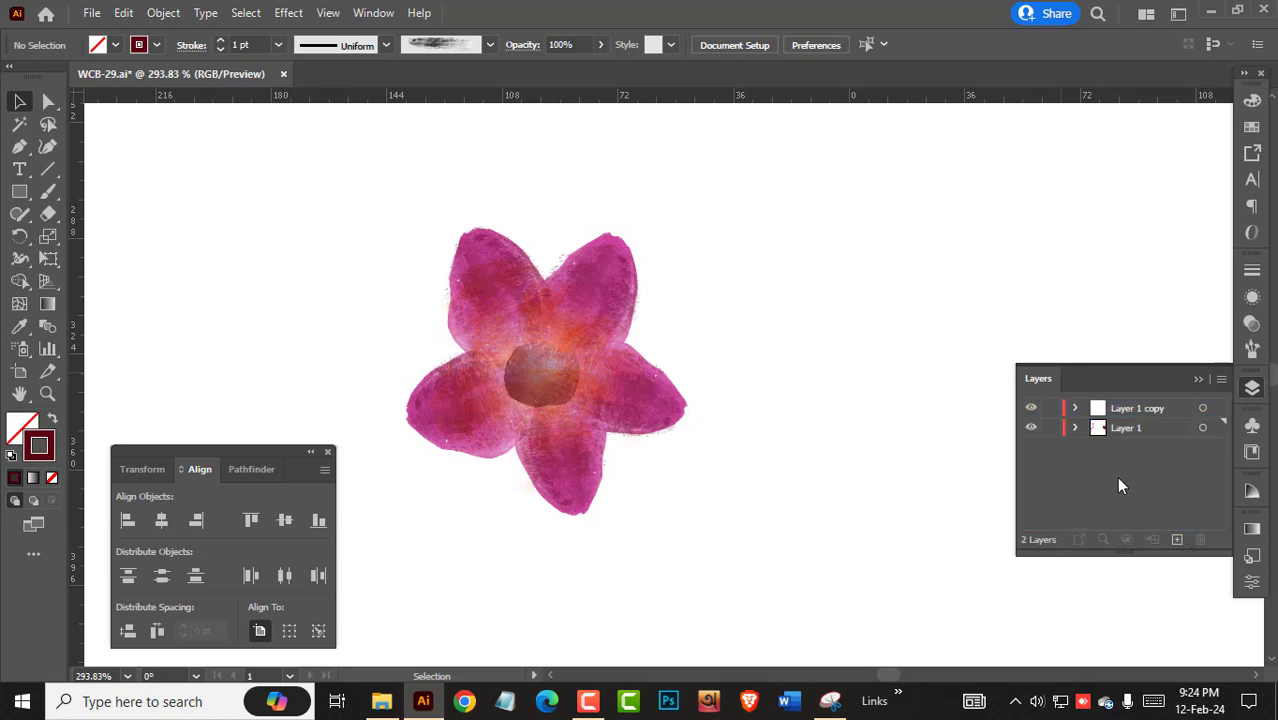
left_click(1155, 430)
Expand the appearance of the flower in Layer 1 and unite all its pieces into one silhouette.
left_click_drag(258, 141, 761, 568)
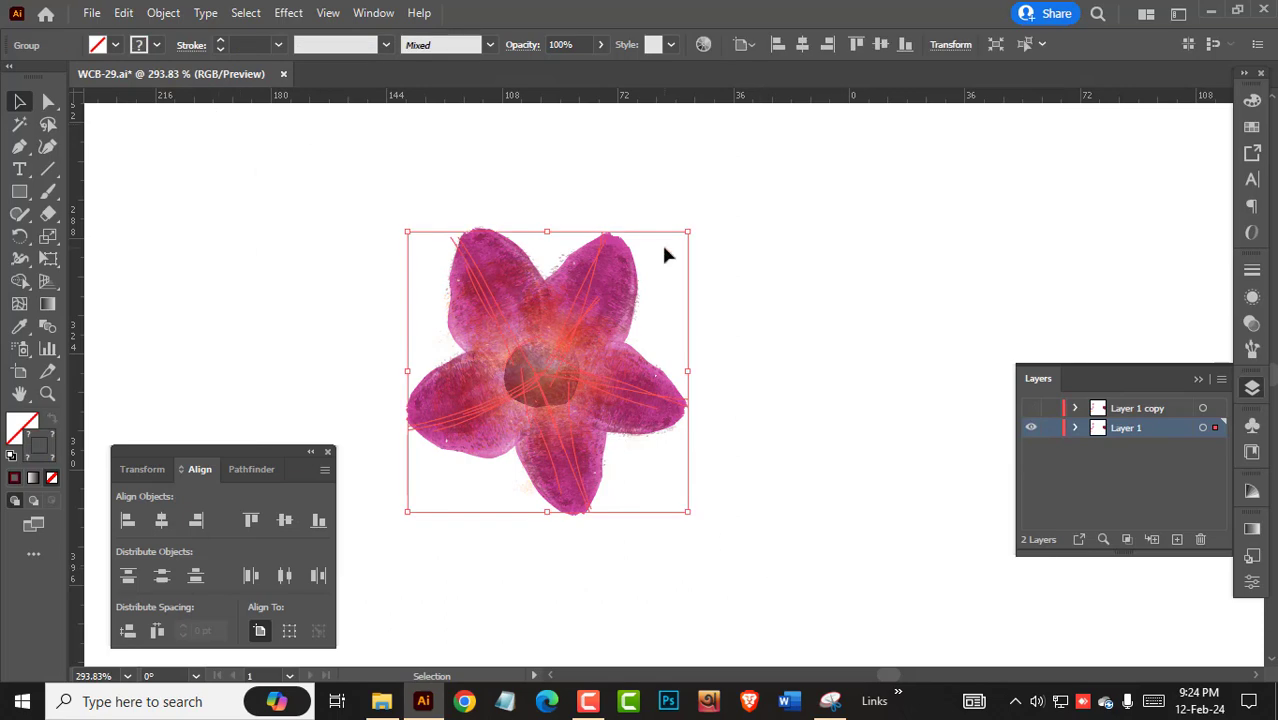
left_click(162, 13)
left_click(242, 250)
left_click(239, 467)
left_click(129, 523)
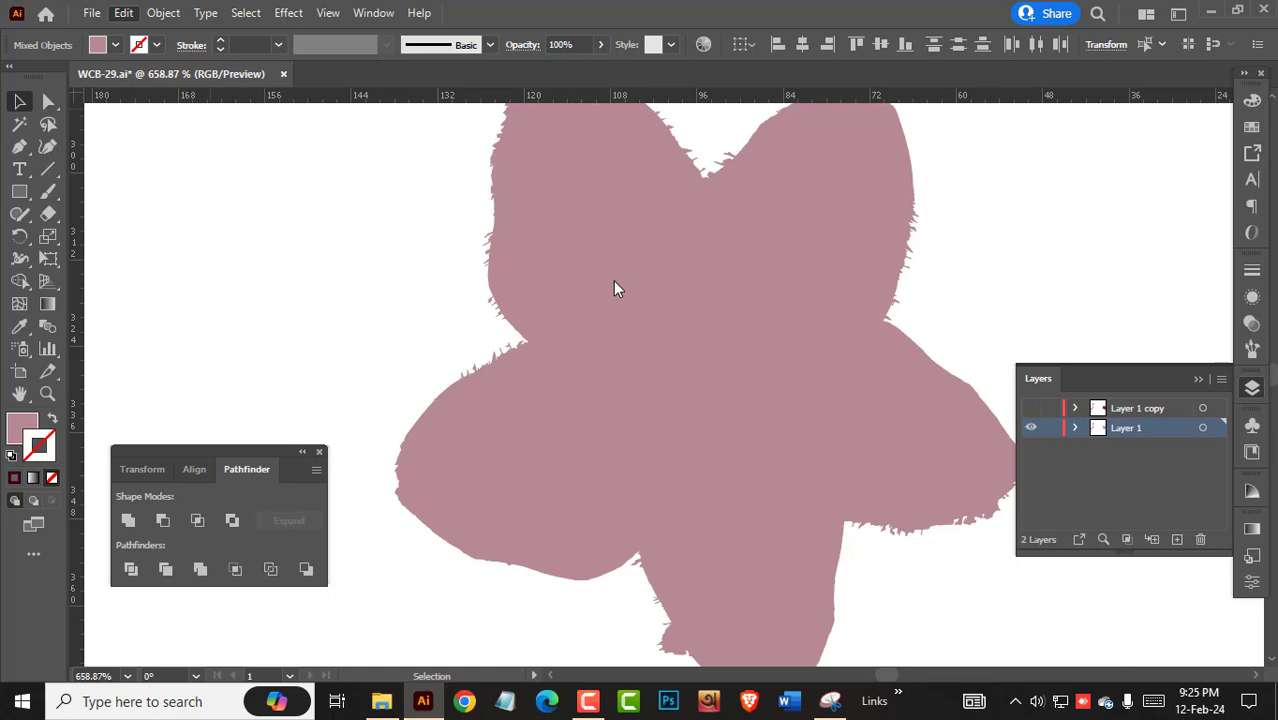
Fill the united flower silhouette with white.
left_click(615, 289)
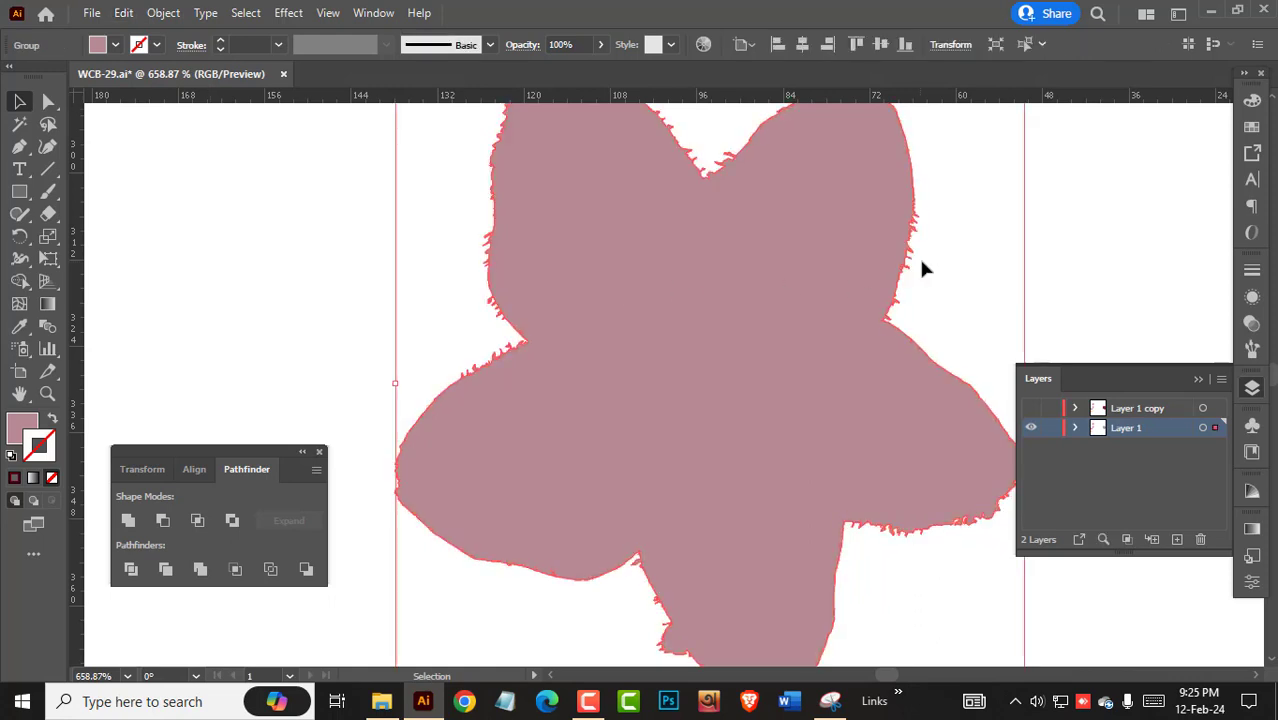
left_click(966, 300)
left_click(796, 386)
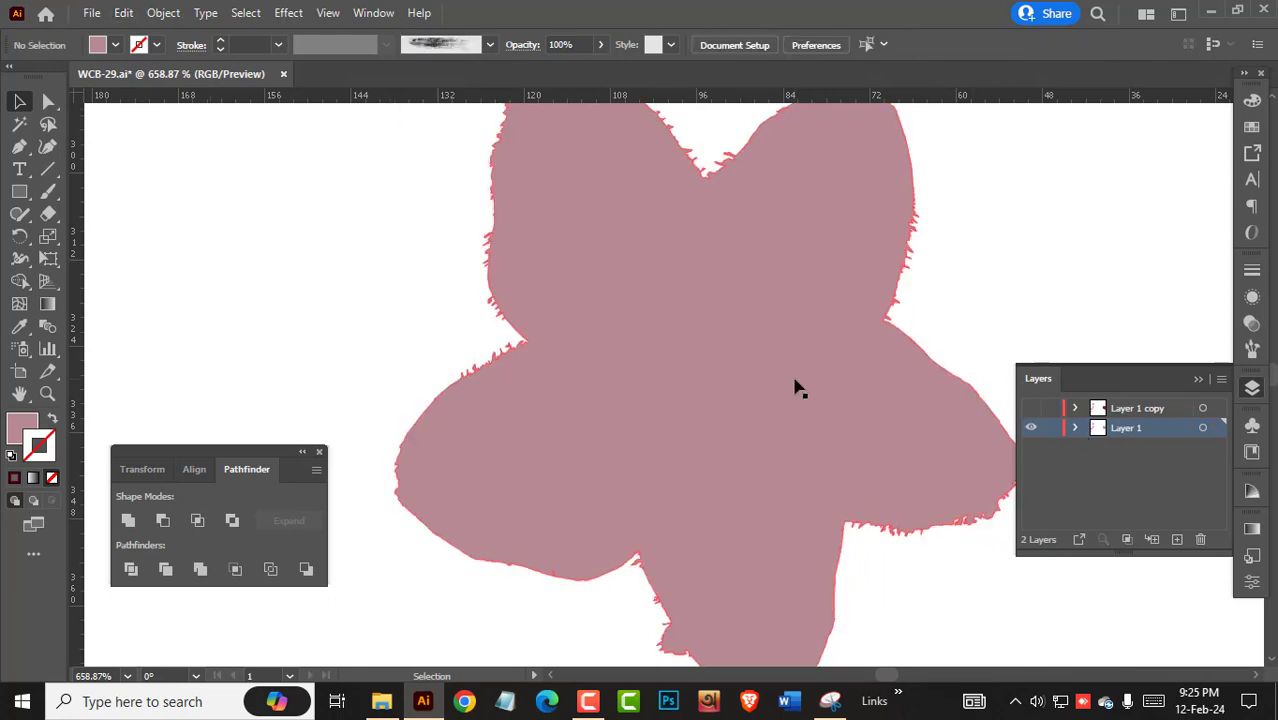
left_click(14, 432)
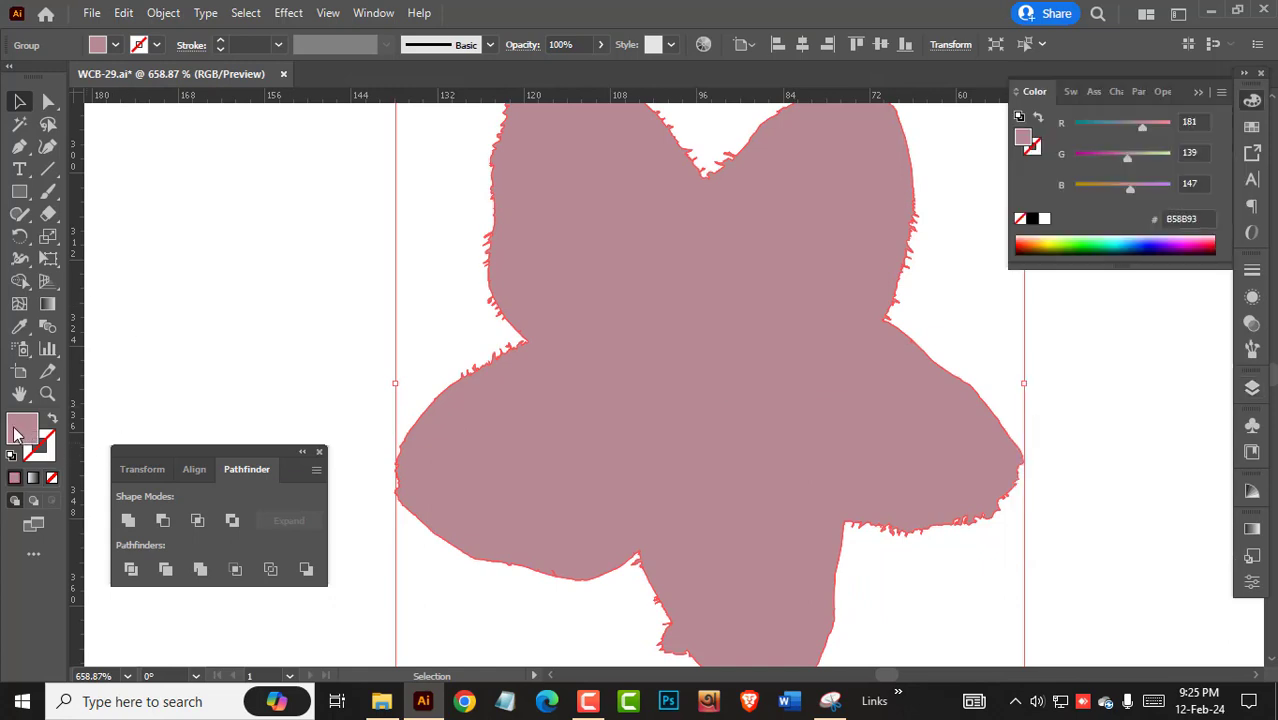
left_click(1043, 218)
Rename Layer 1, which holds the white silhouette, as White Base.
left_click(1252, 388)
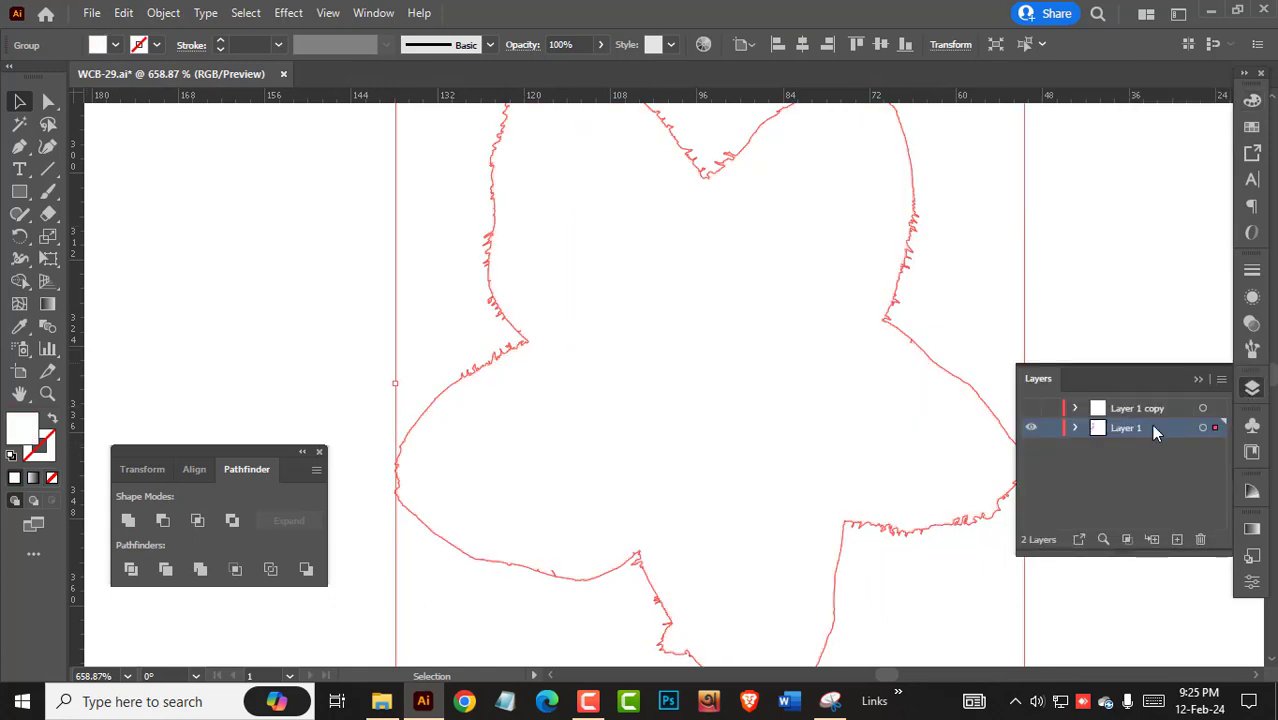
double_click(1129, 429)
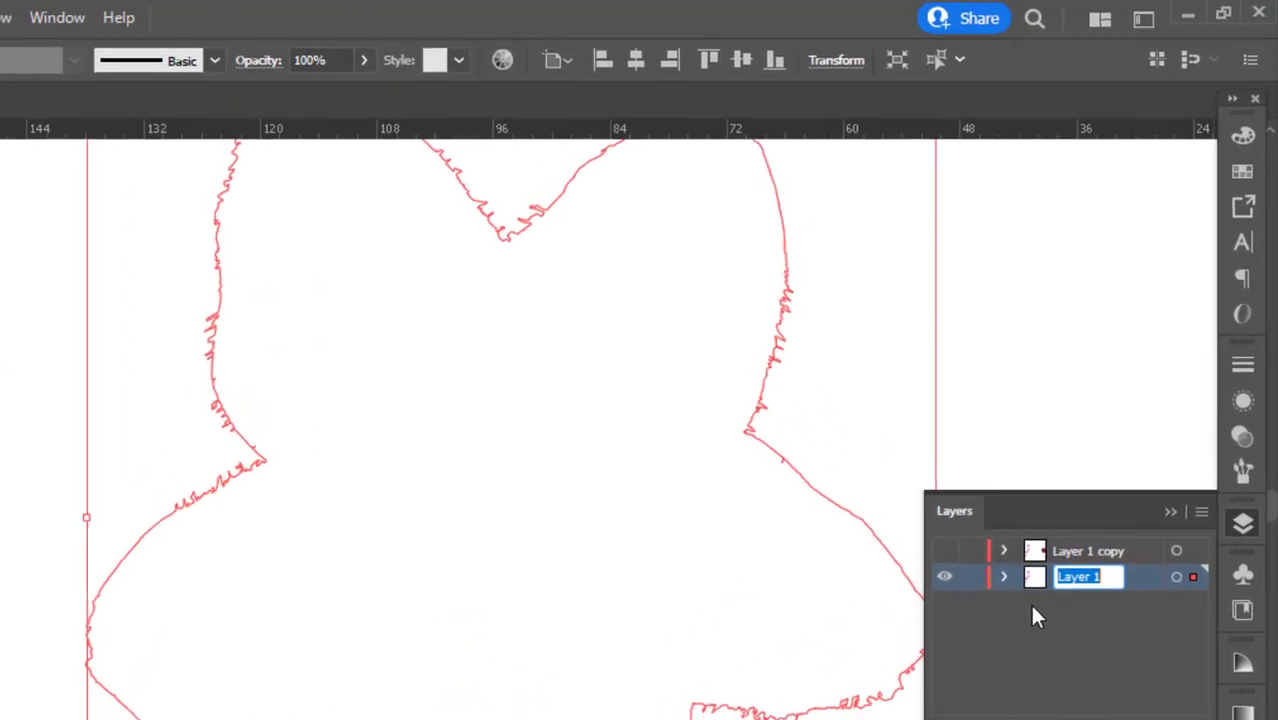
type("Whit")
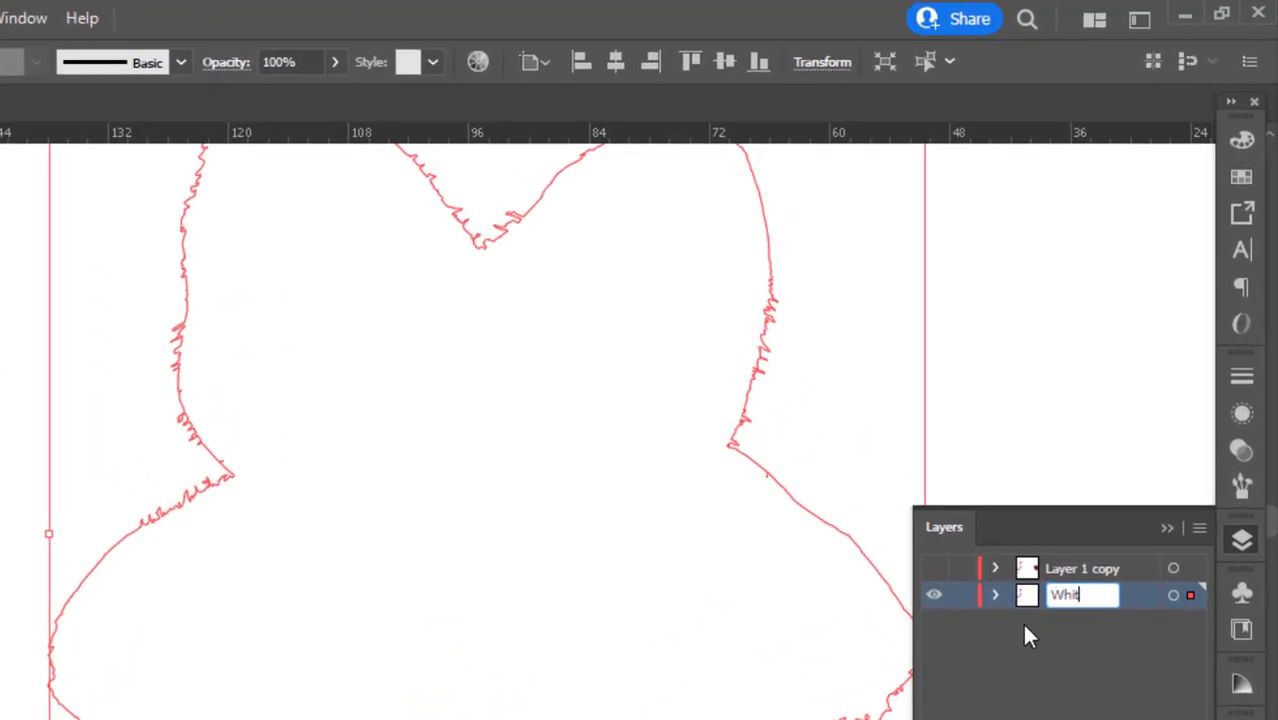
type("e Base")
key("Return")
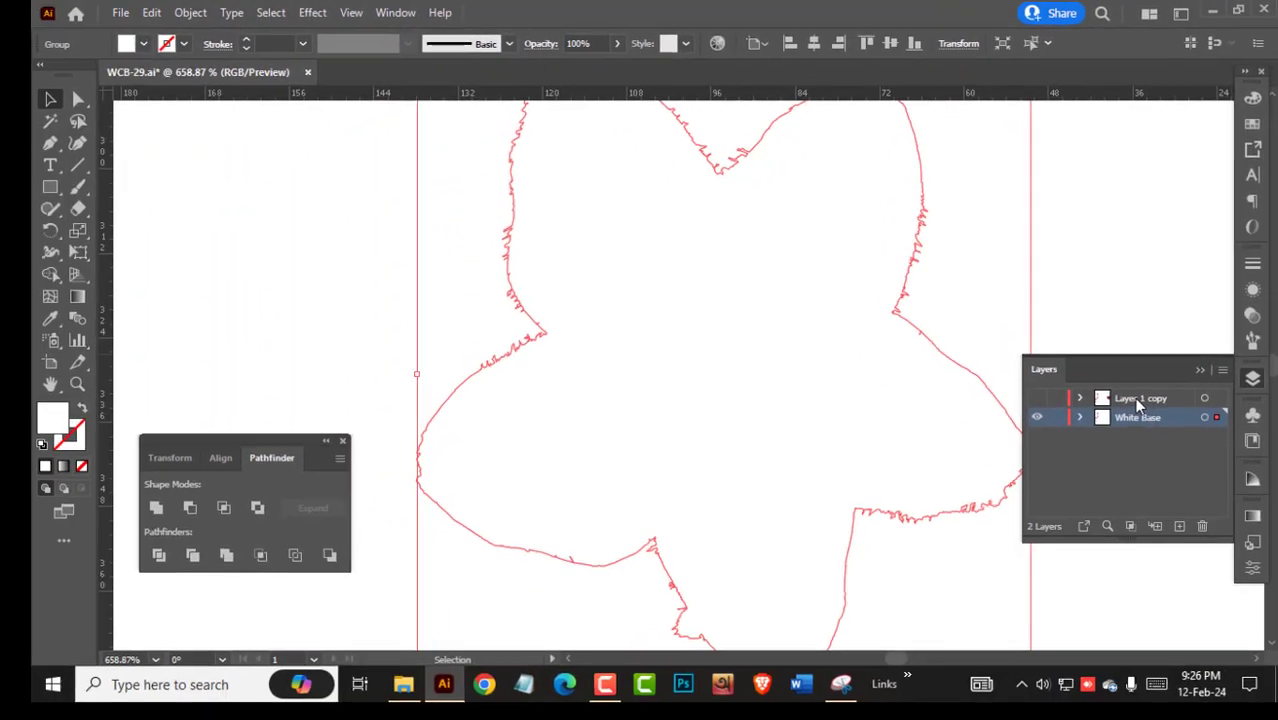
Rename Layer 1 copy as Blossoms and make it visible again.
double_click(1138, 400)
type("Blossoms")
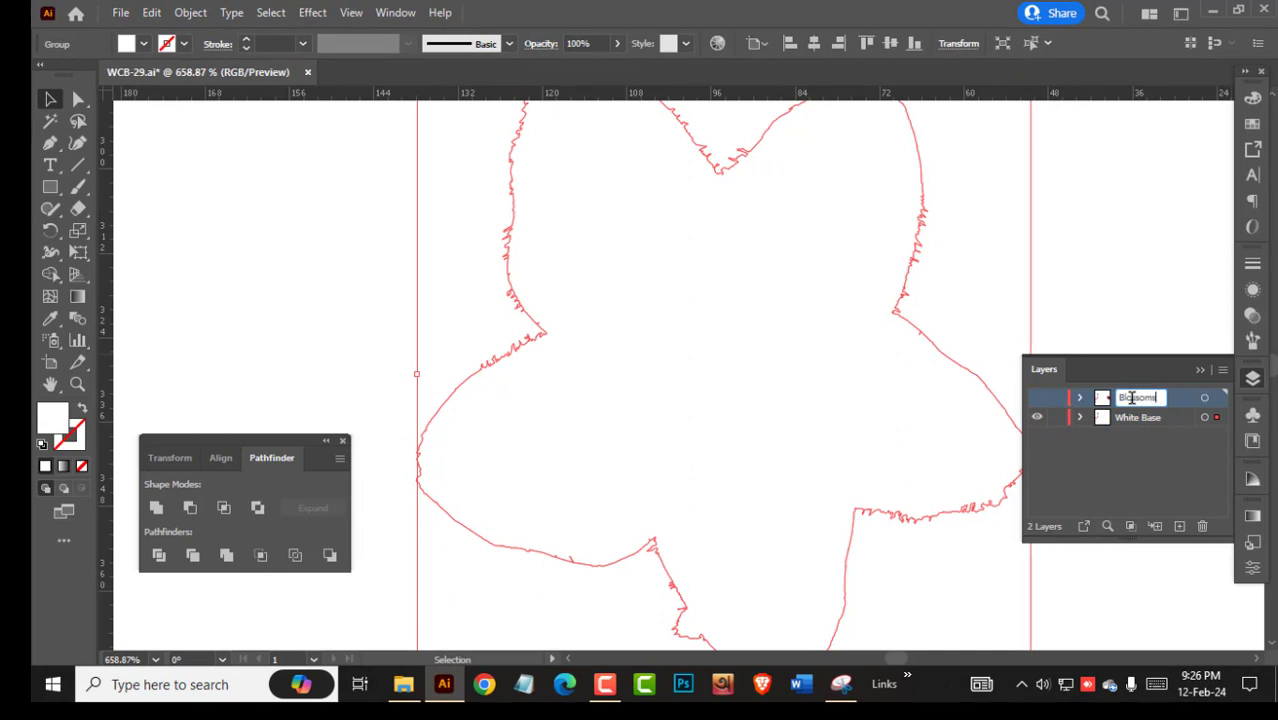
key("Return")
left_click(1038, 398)
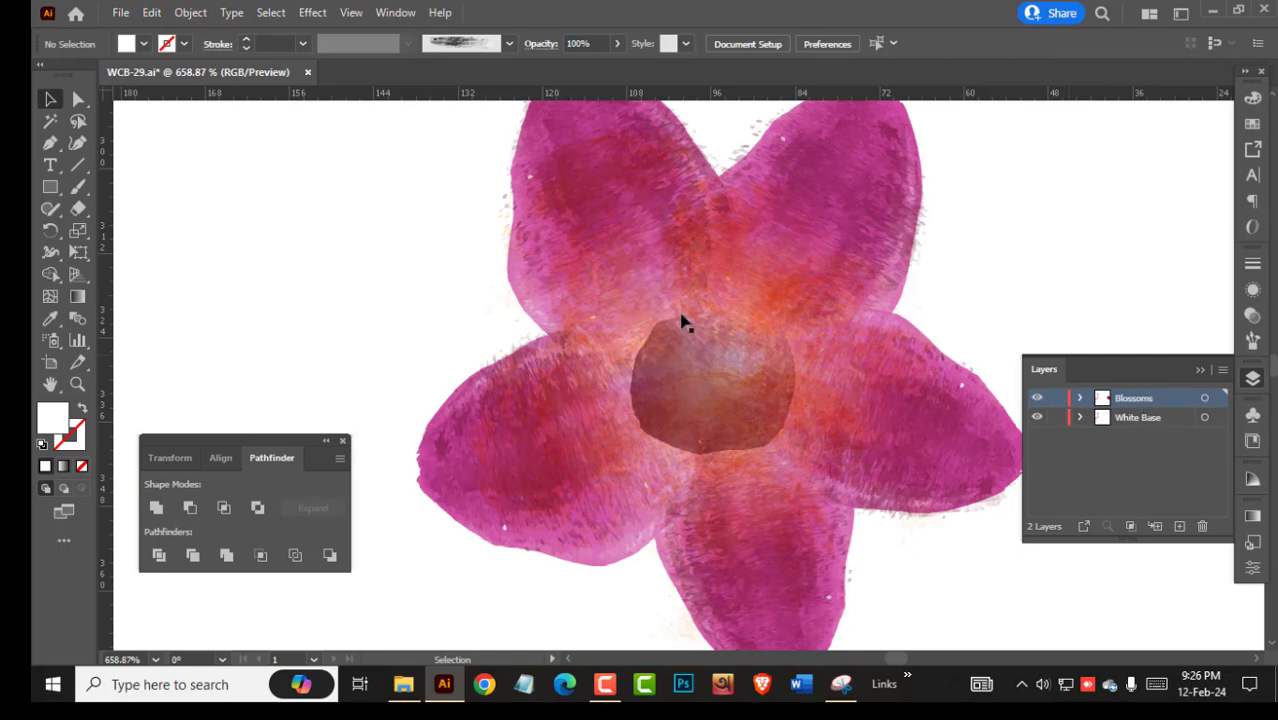
left_click(1130, 420)
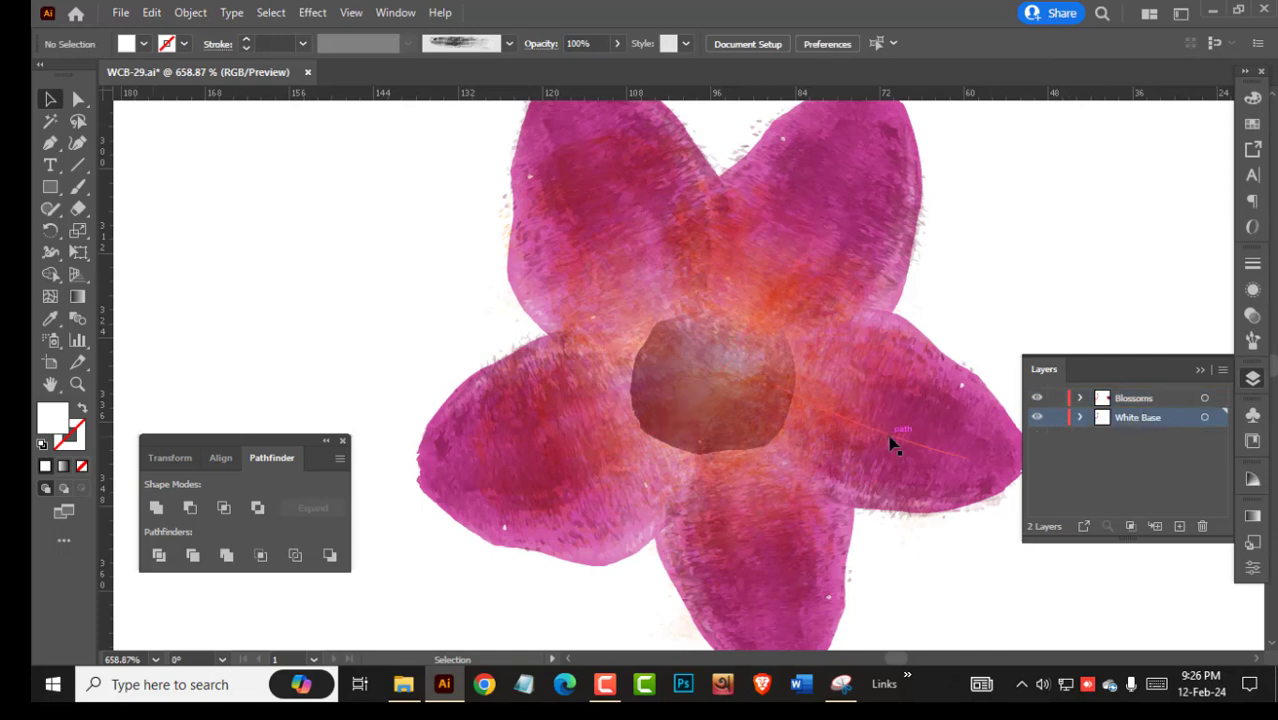
scroll(790, 388, "down", 2)
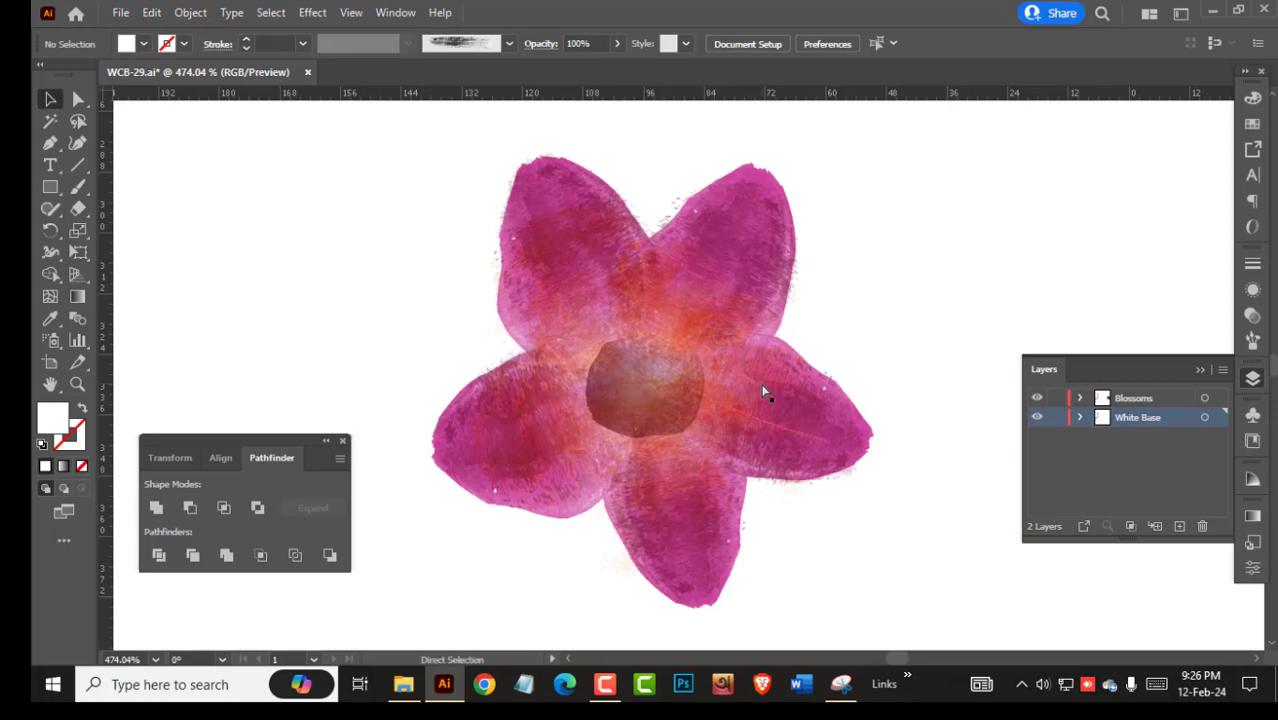
left_click(604, 684)
left_click(1190, 600)
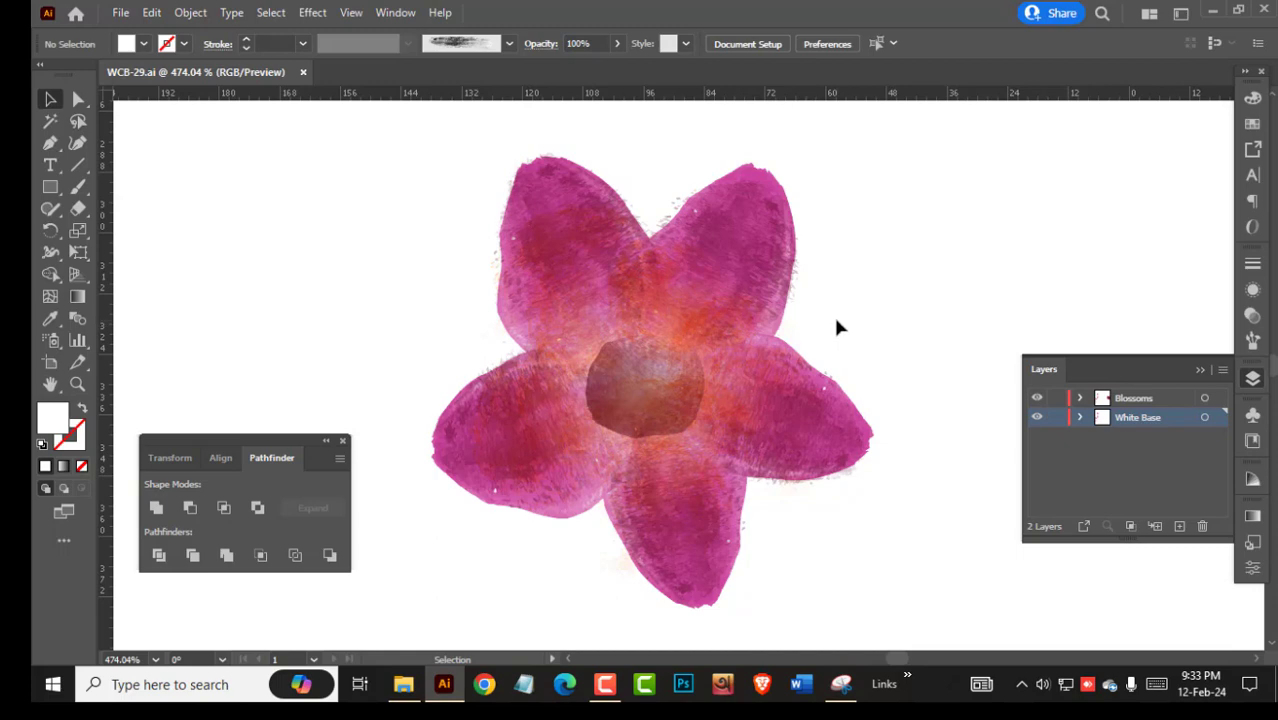
Copy the flower together with its white base twice, placing one copy on the artboard's upper right and one at its lower centre.
key("ctrl+space")
left_click_drag(866, 318, 498, 300)
key("space")
key("ctrl+space")
key("space")
left_click_drag(742, 315, 662, 366)
key("ctrl+space")
left_click_drag(590, 380, 716, 408)
left_click_drag(465, 217, 535, 283)
left_click_drag(453, 282, 780, 476)
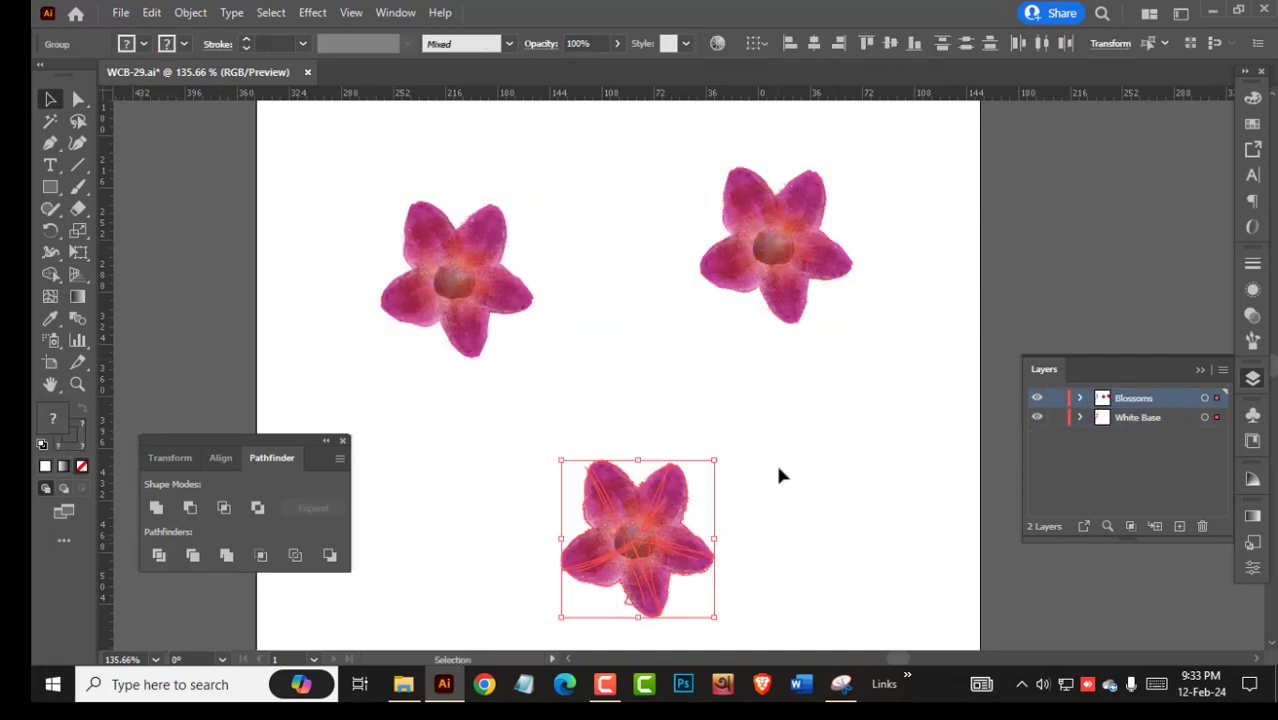
Scale the upper-right flower down to about 98 pt wide and the lower flower to about 90 pt wide, keeping their proportions.
left_click(770, 241)
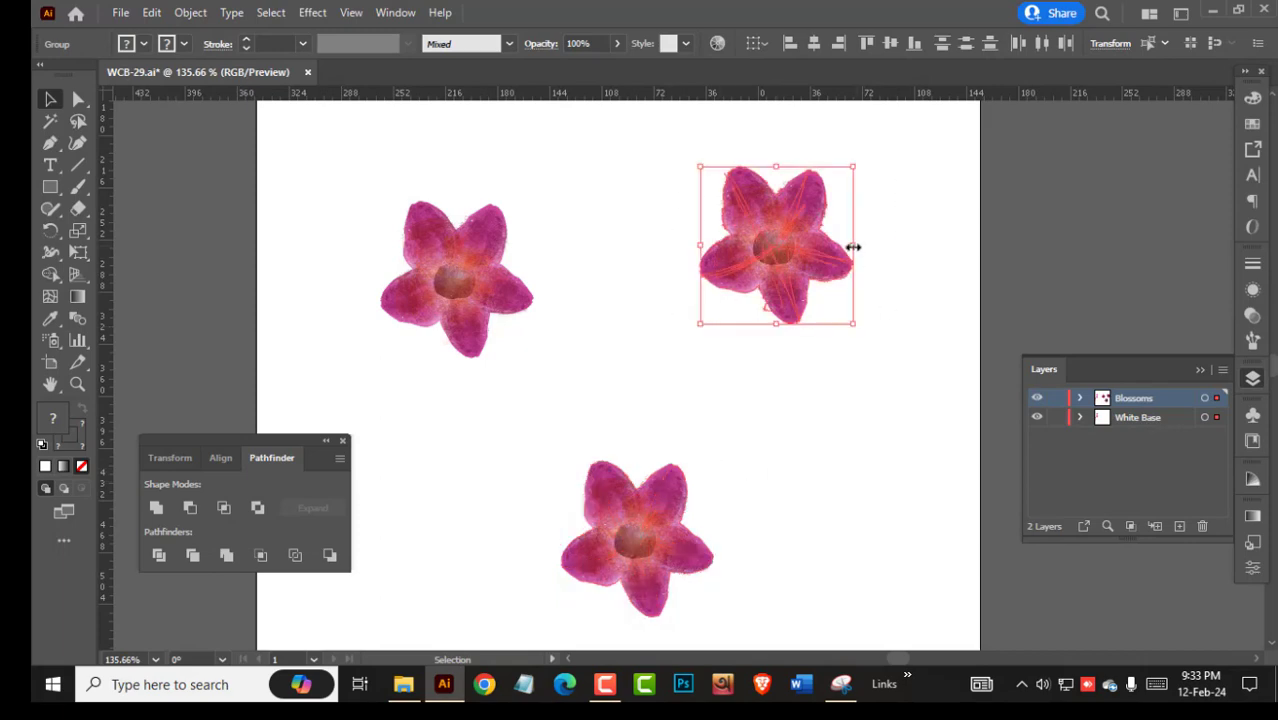
left_click_drag(853, 246, 849, 247)
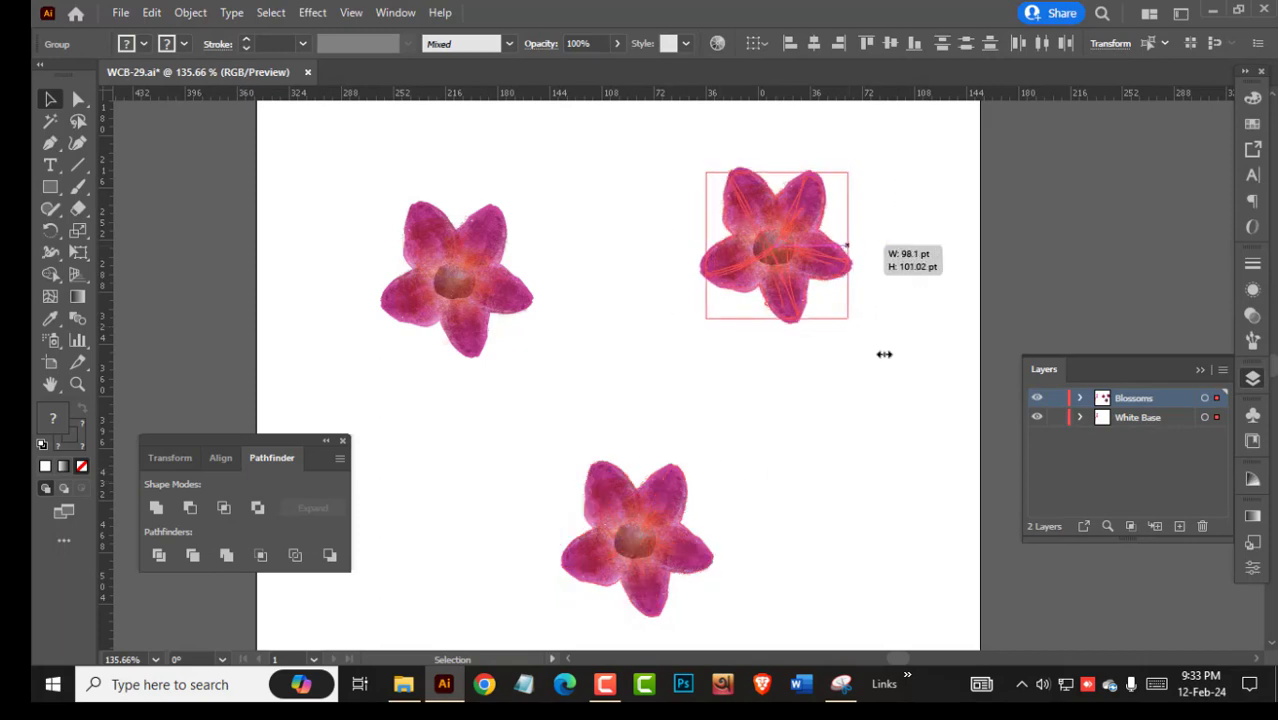
left_click(530, 420)
left_click(640, 538)
left_click_drag(712, 541, 703, 541)
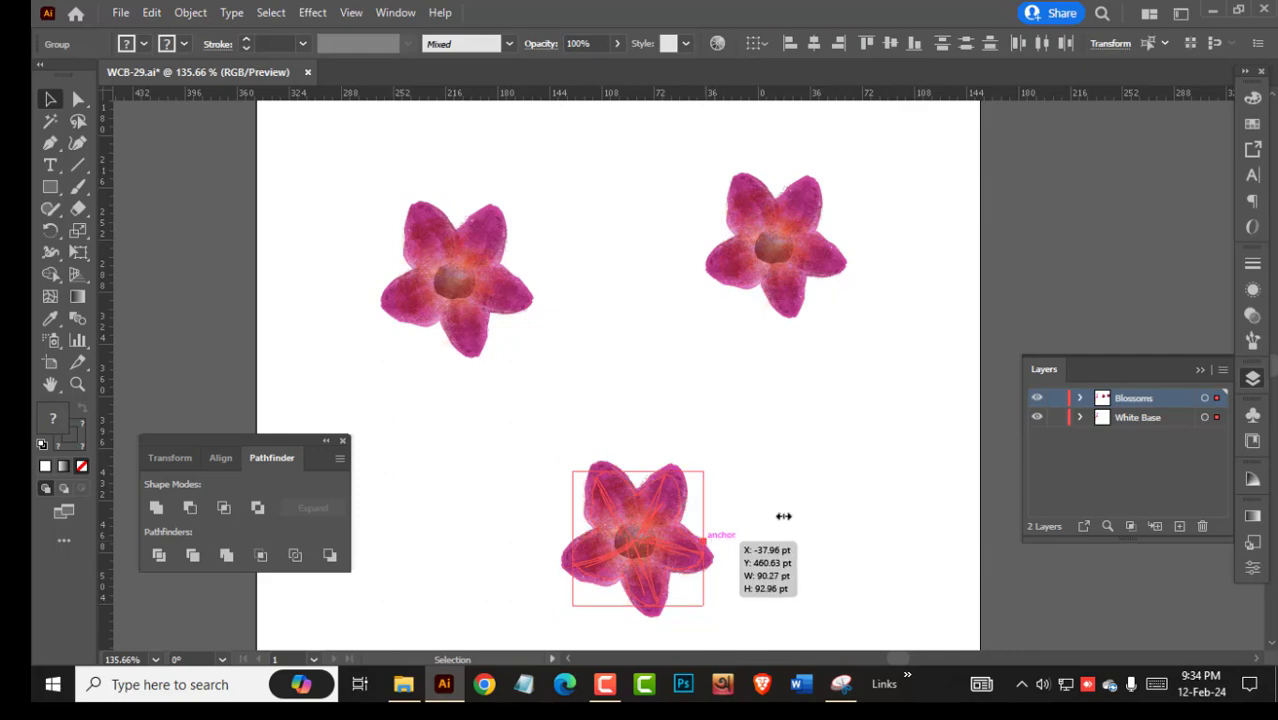
left_click(565, 427)
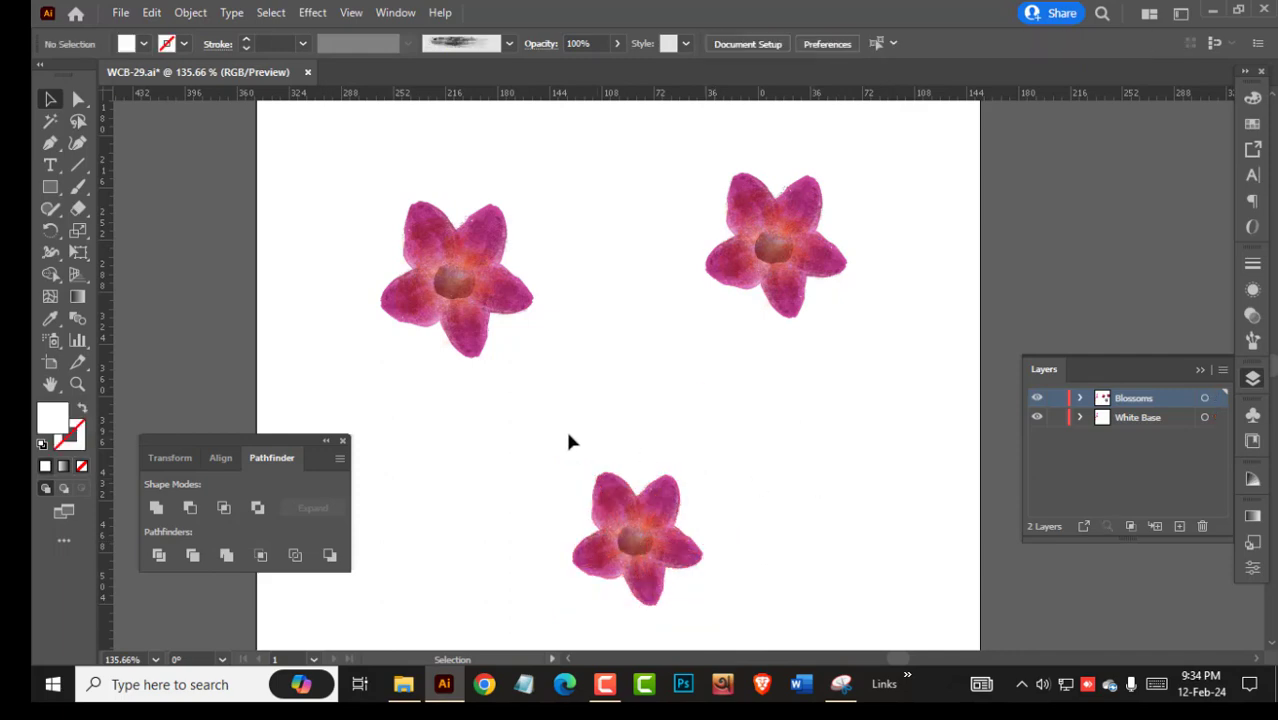
Copy the lower flower to the top centre of the artboard, between the left and right flowers.
left_click(656, 571)
left_click_drag(650, 479, 675, 266)
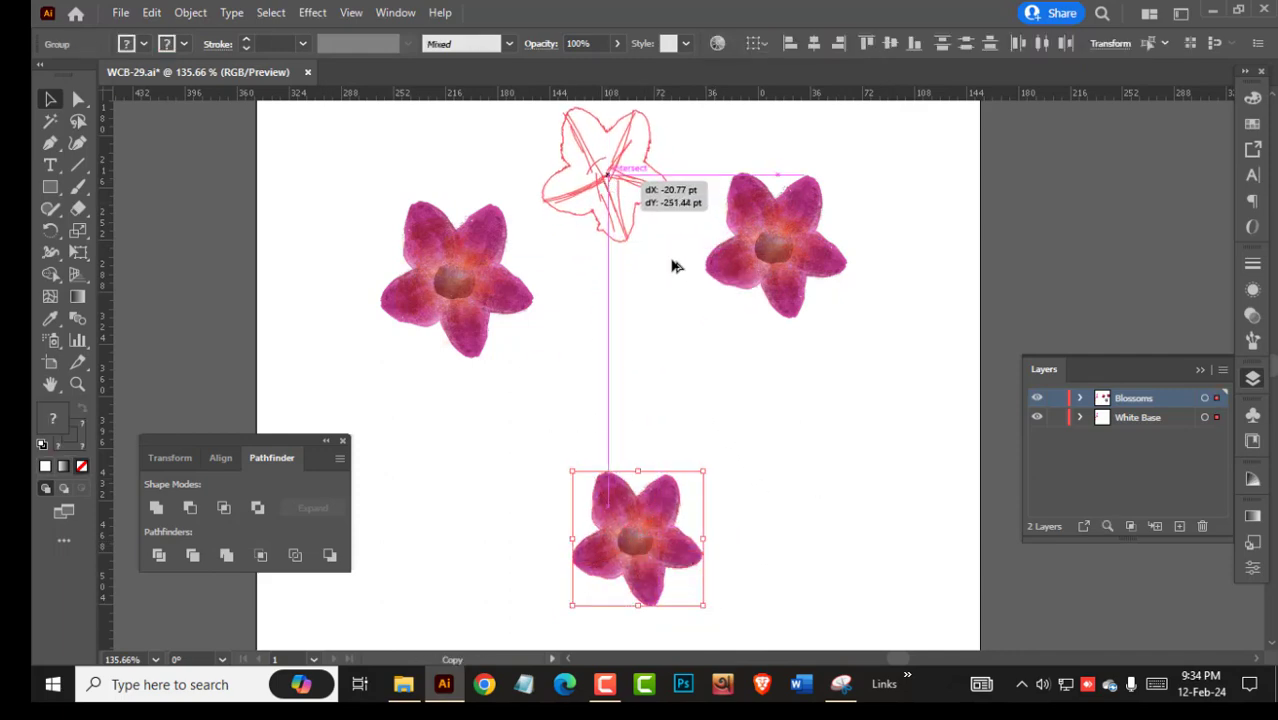
left_click_drag(665, 339, 687, 485)
left_click_drag(625, 328, 649, 280)
left_click(903, 330)
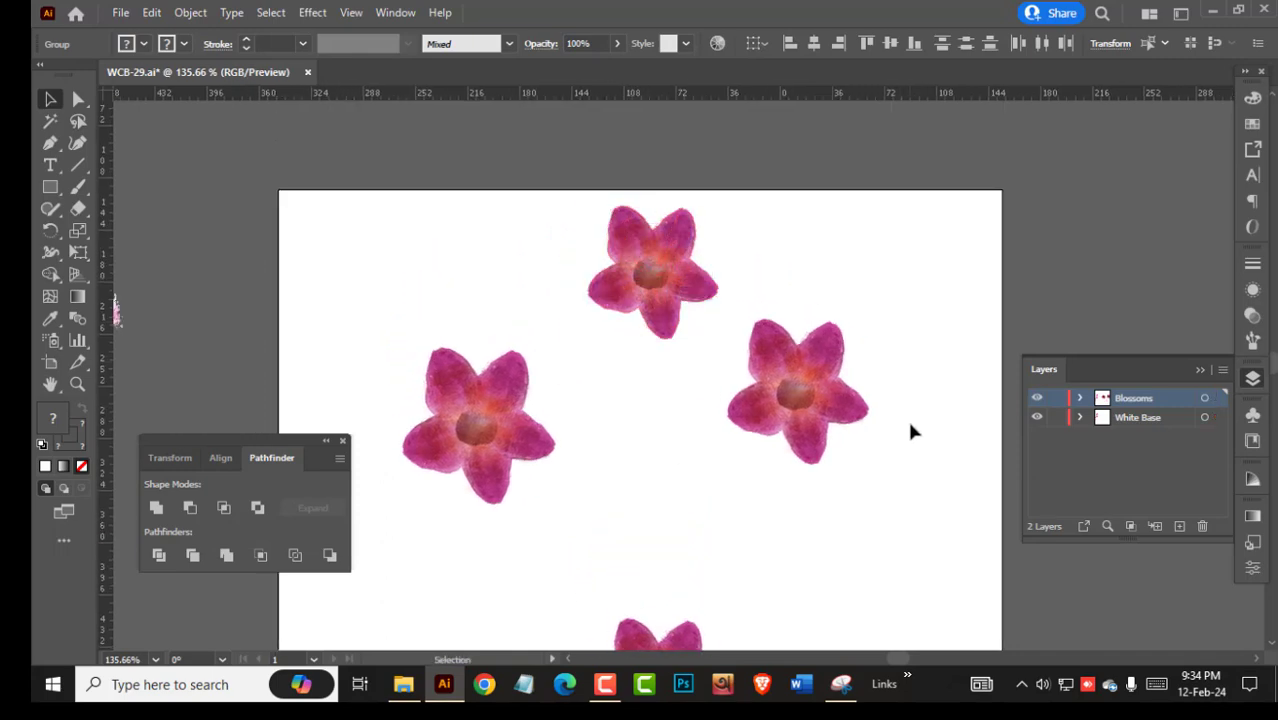
Move the right-hand flower slightly down and to the right, away from the top flower.
left_click_drag(959, 495, 867, 398)
left_click(705, 297)
left_click_drag(705, 300, 813, 428)
left_click(743, 487)
Add a layer named PETALS beneath White Base, and lock the Blossoms and White Base layers.
left_click(1178, 527)
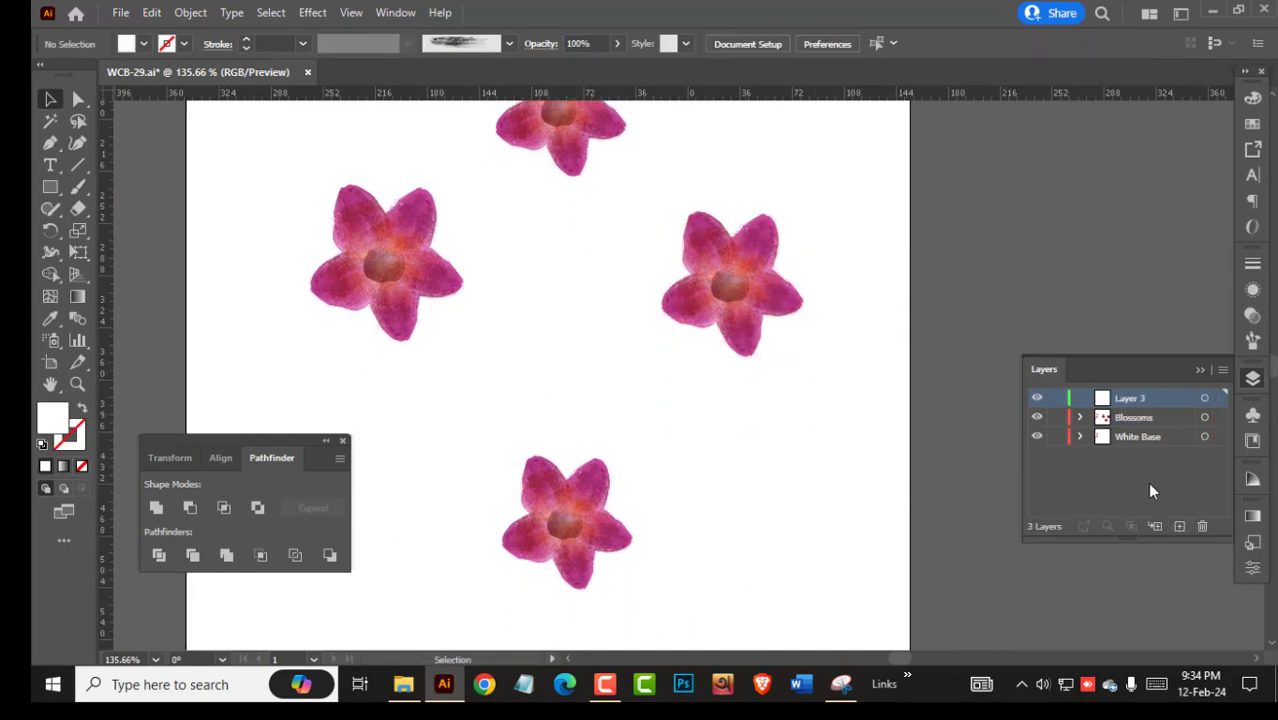
type("PE")
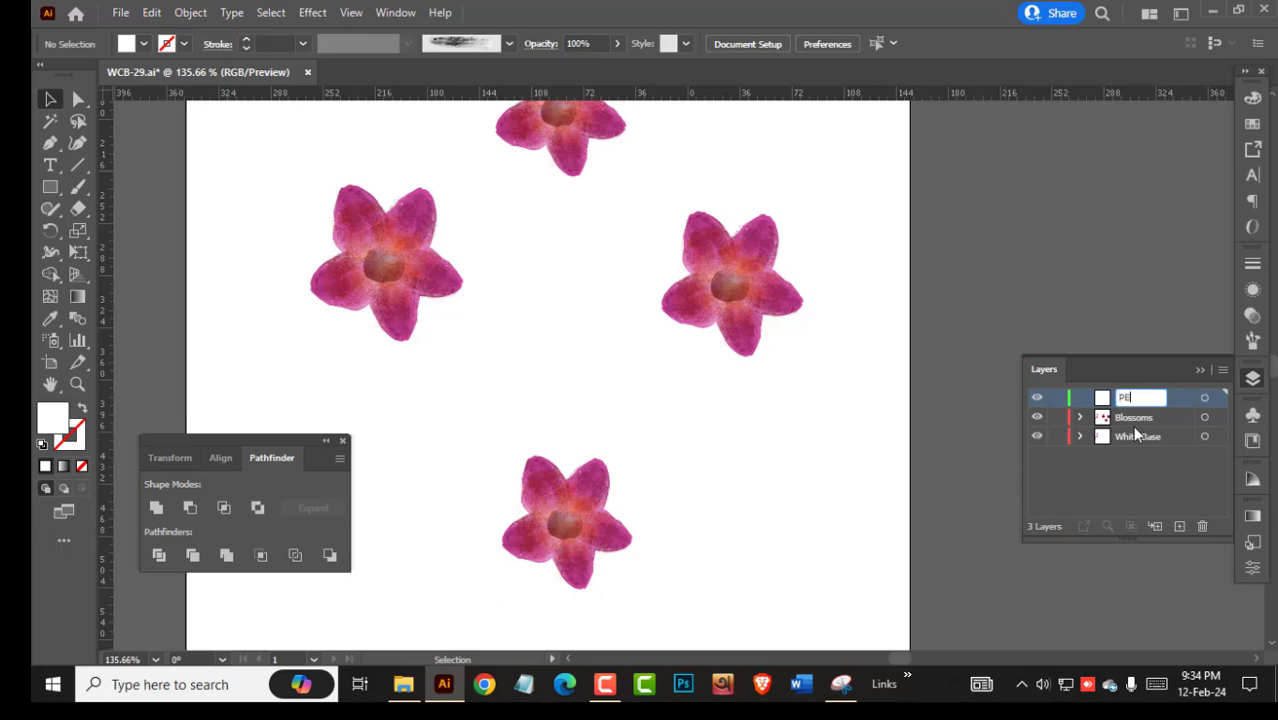
type("TALS")
key("Return")
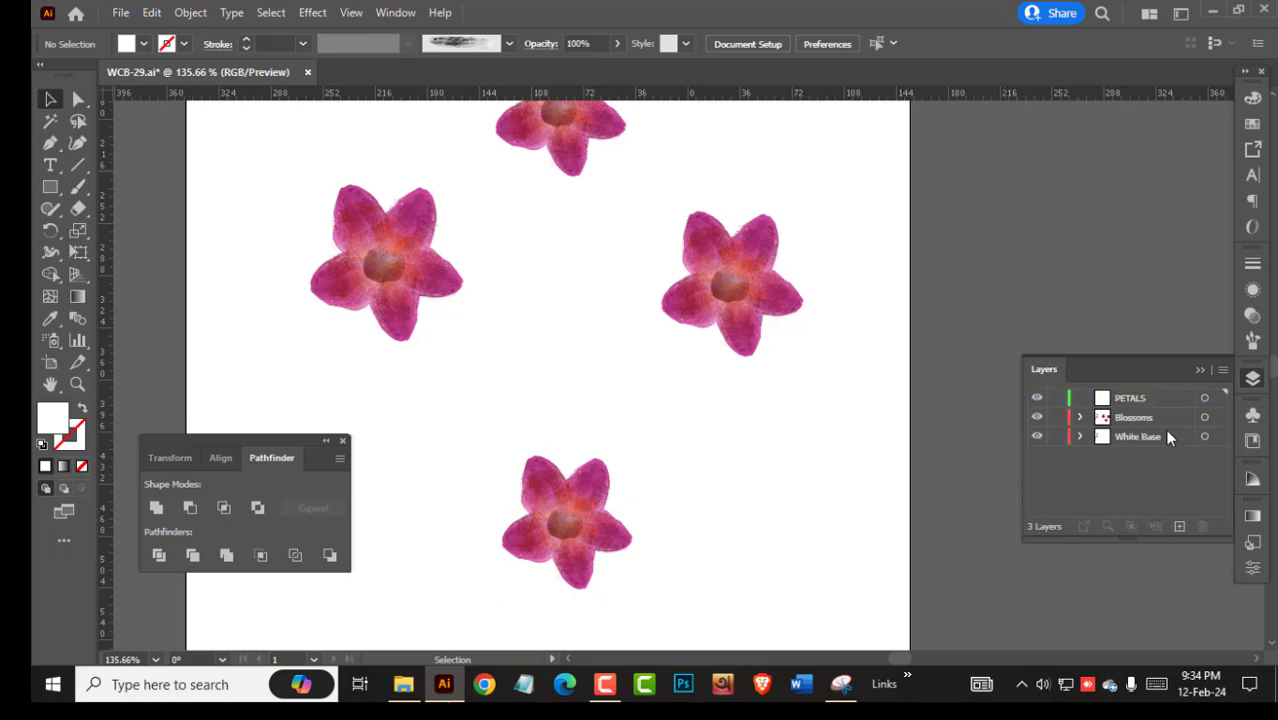
left_click_drag(1156, 396, 1055, 445)
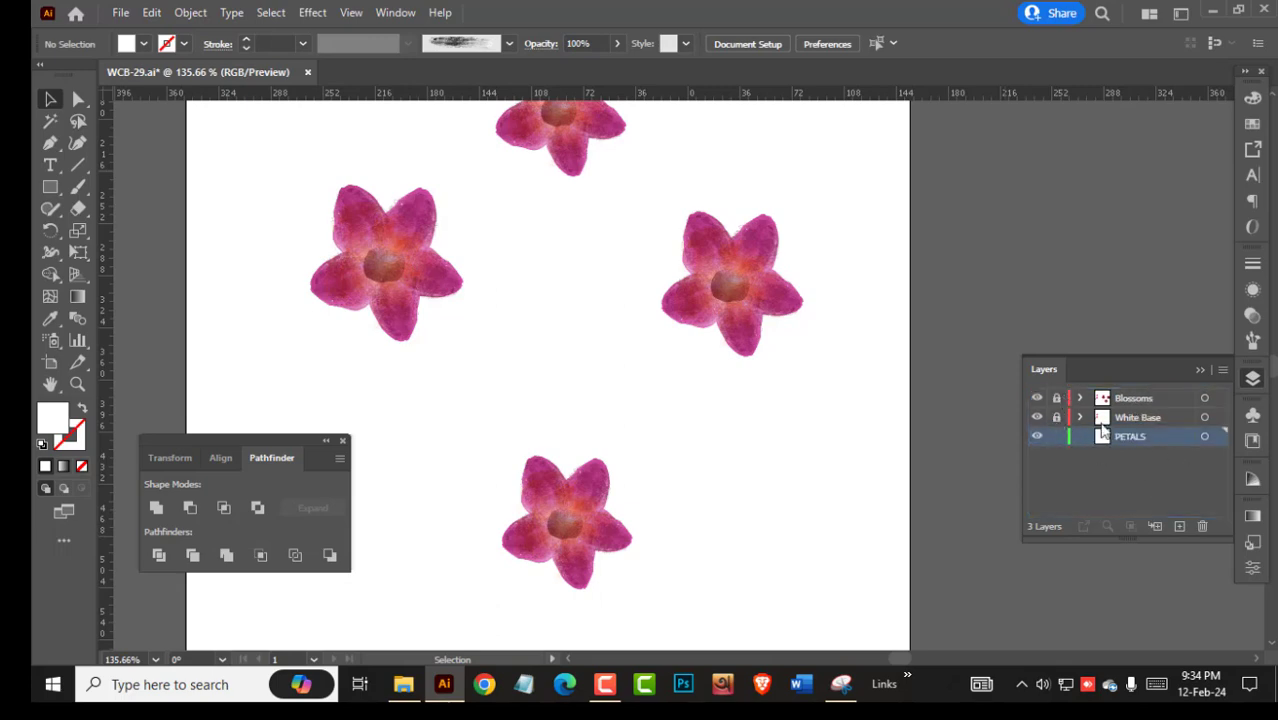
Set up the Paintbrush with the light green veined leaf art brush, no fill and a dark green 007320 stroke.
left_click(1253, 340)
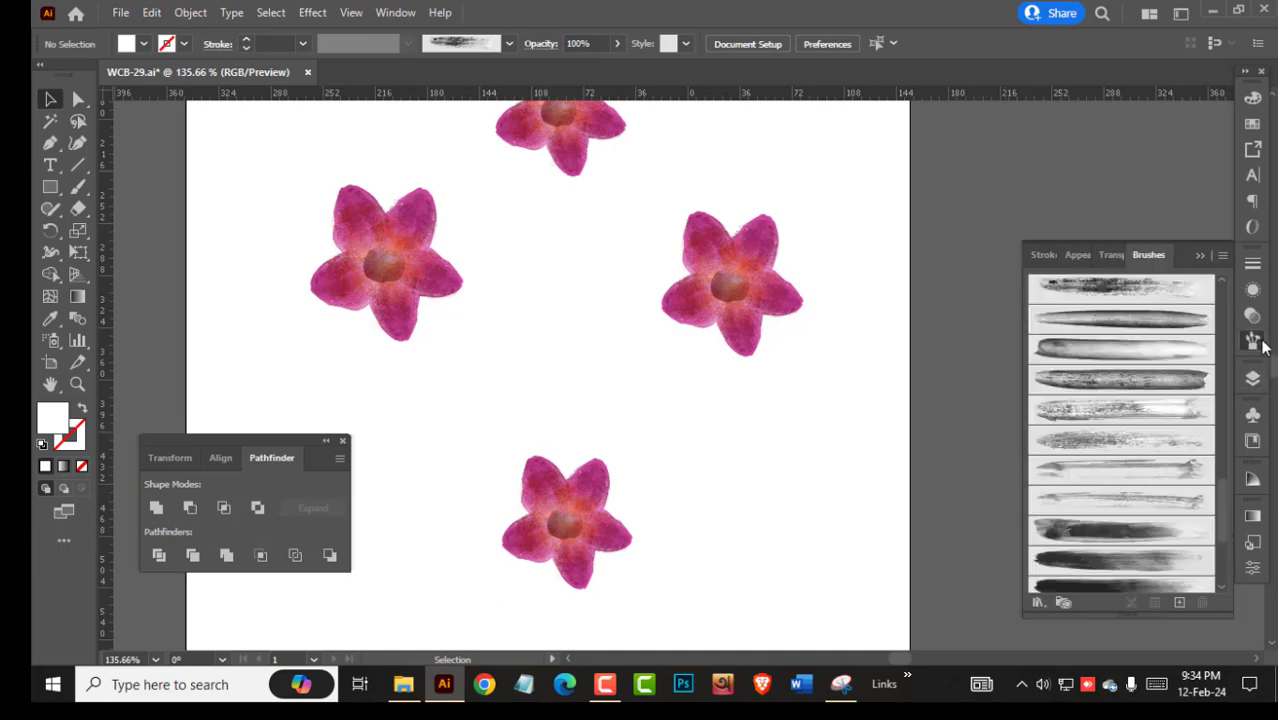
scroll(1150, 466, "down", 2)
left_click(1152, 467)
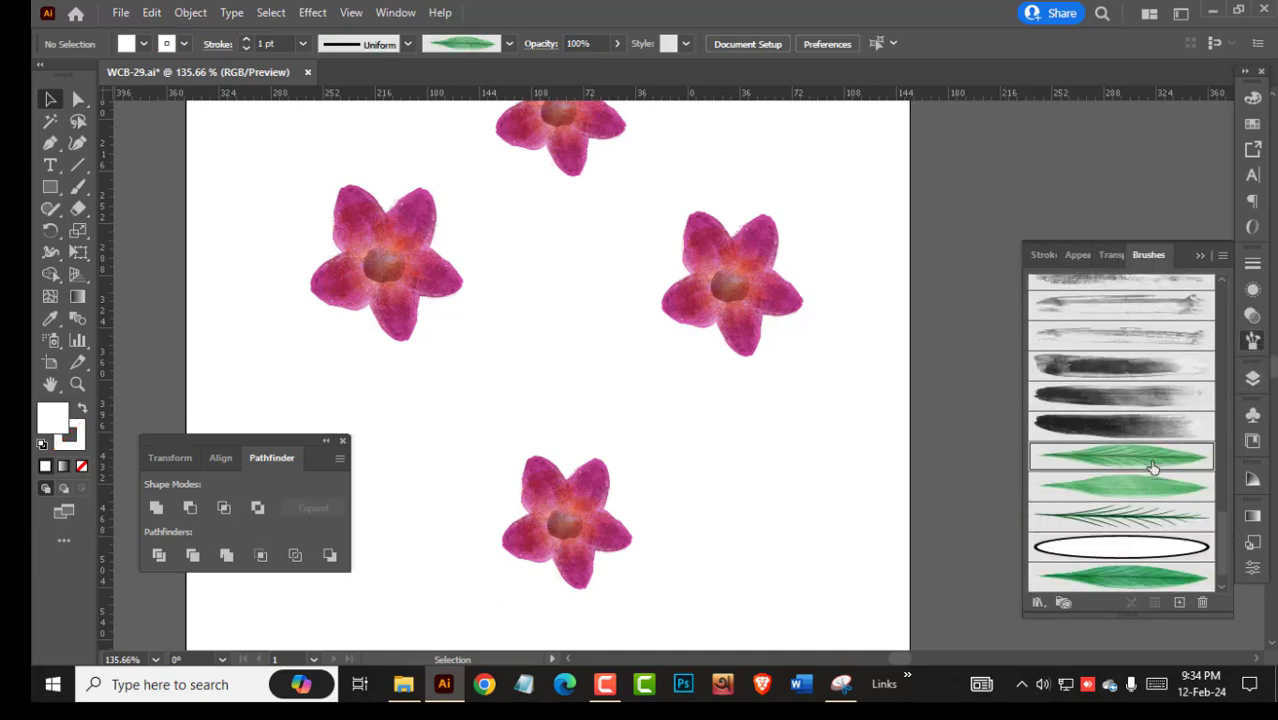
left_click(82, 466)
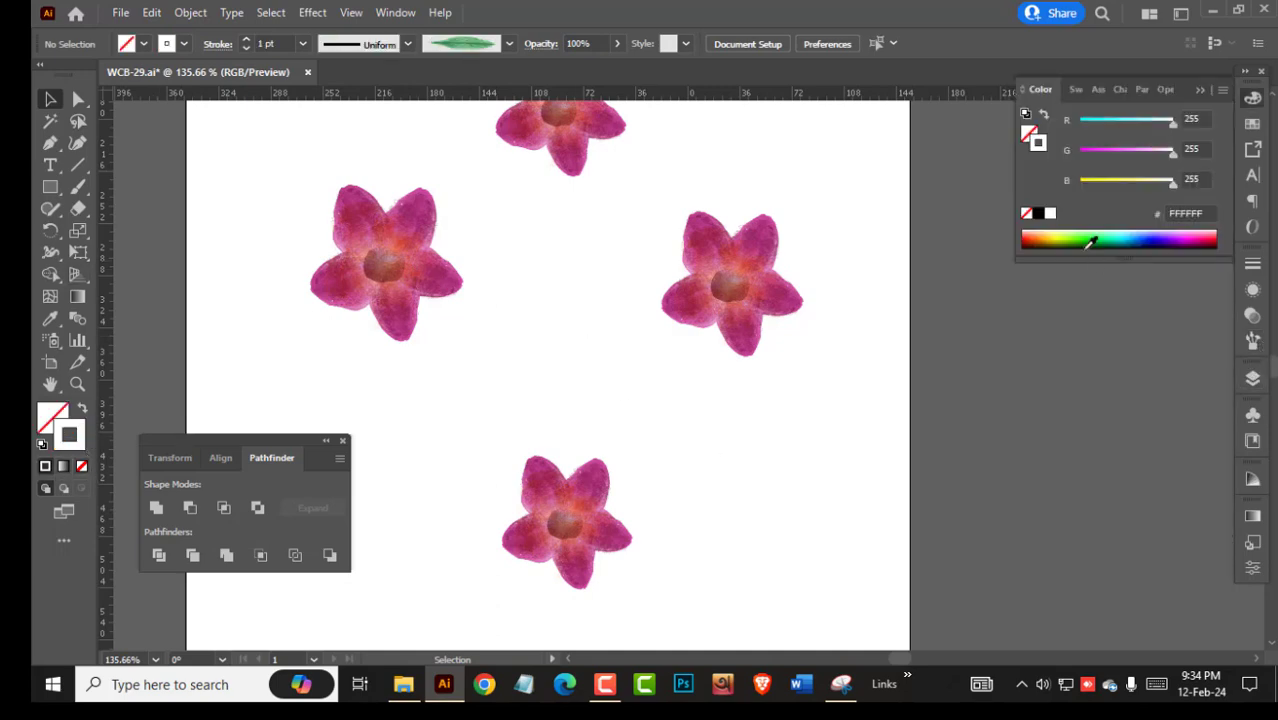
key("b")
left_click_drag(392, 286, 480, 316)
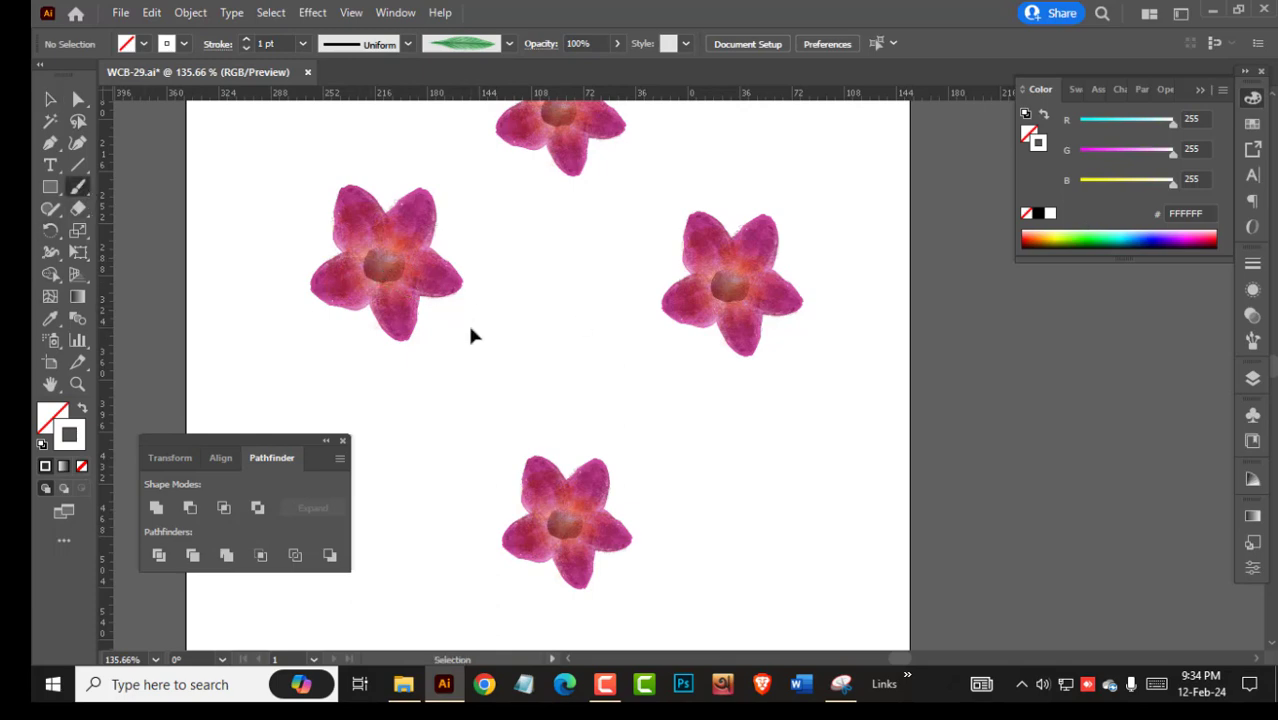
left_click(1101, 237)
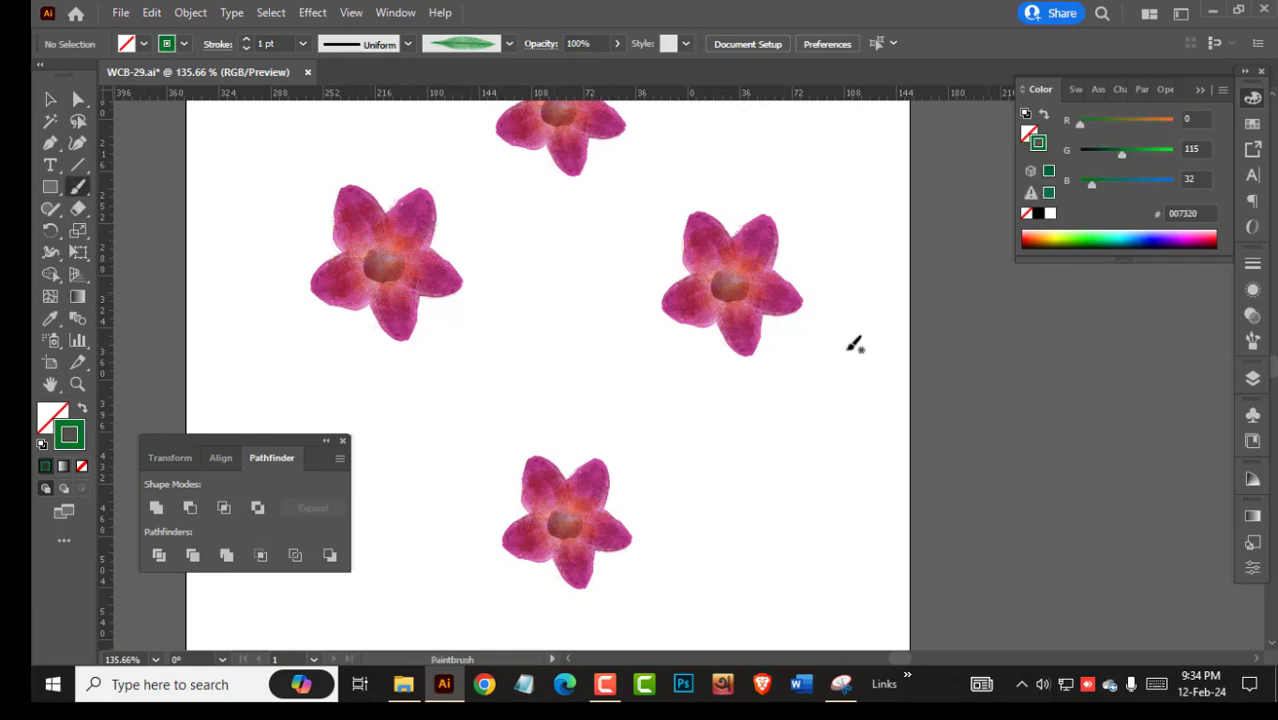
mouse_move(492, 464)
left_mouse_down()
mouse_move(525, 377)
mouse_move(556, 340)
left_mouse_up()
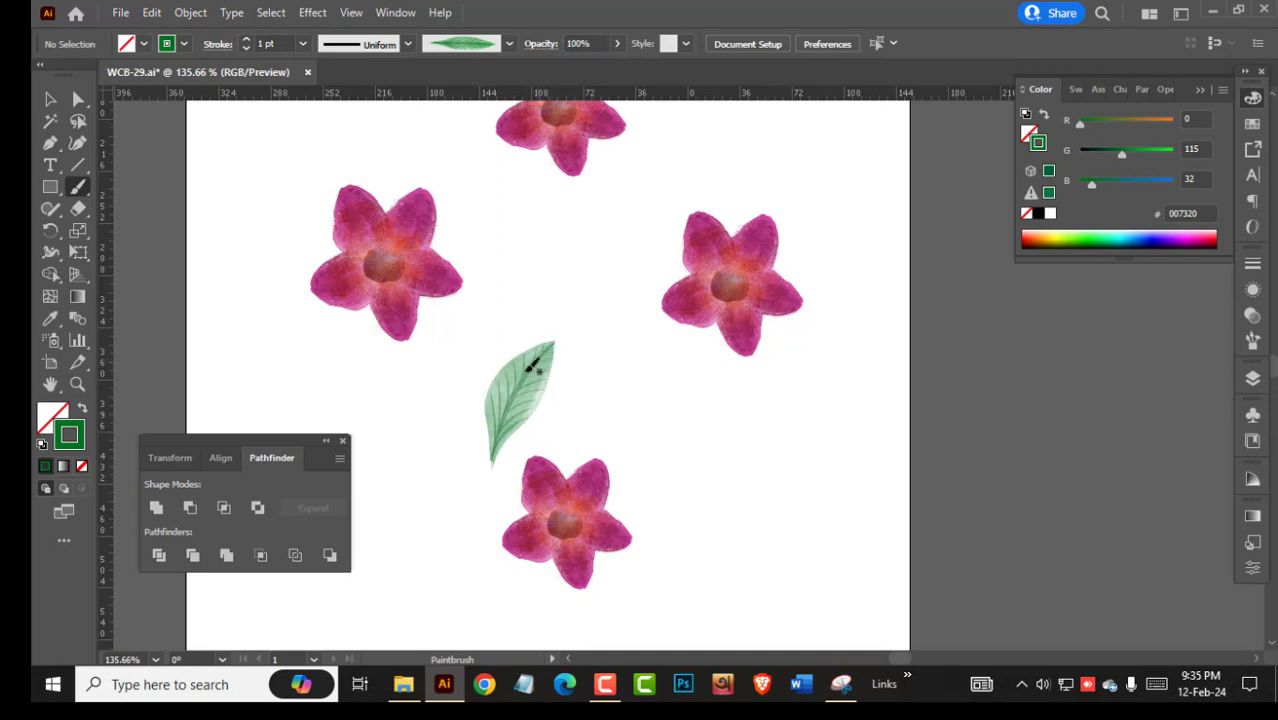
left_click(527, 380, "ctrl")
key("Delete")
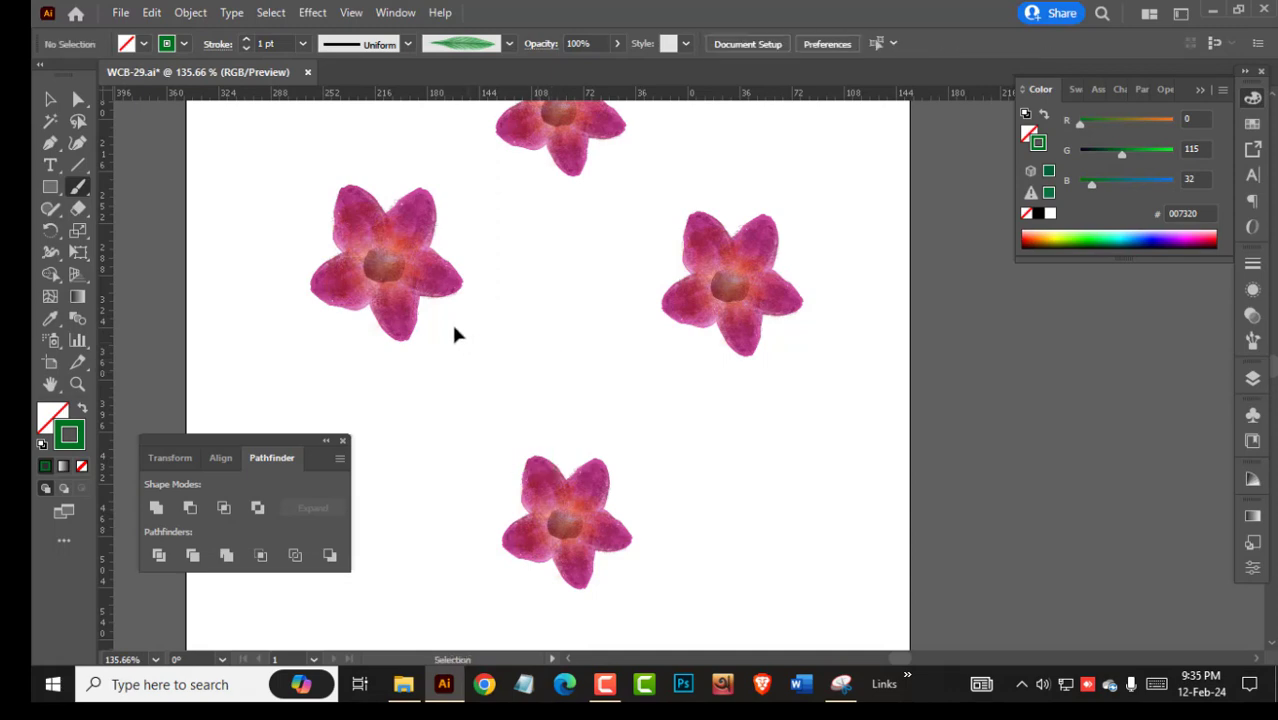
Paint a leaf rising from behind the top of the left-hand flower and set its stroke weight to 0.8 pt.
left_click_drag(385, 145, 385, 238)
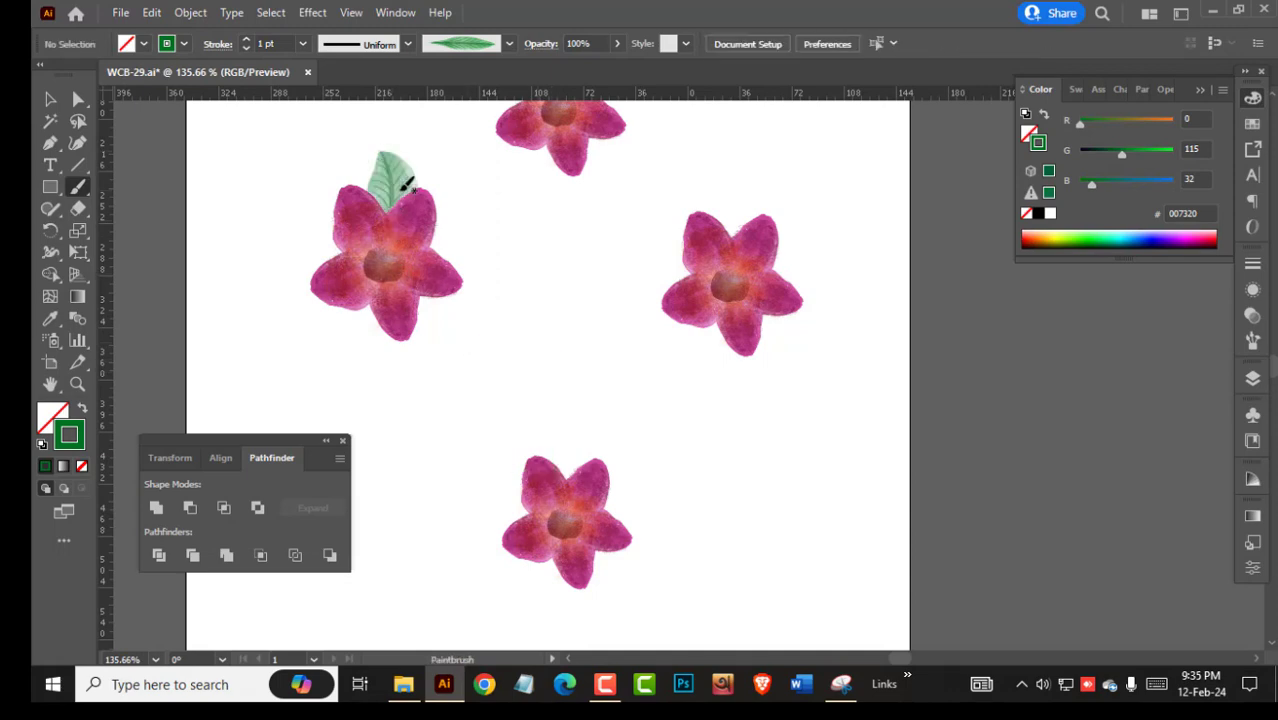
left_click(383, 204, "ctrl")
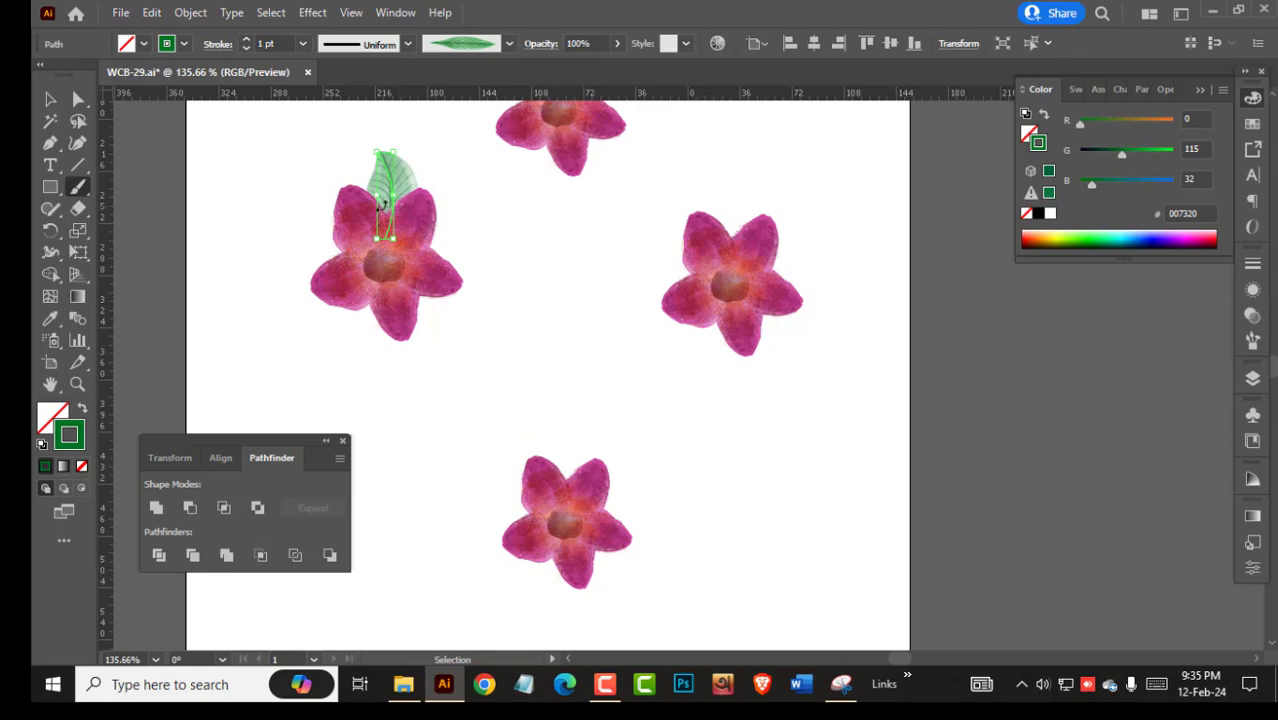
left_click(249, 48)
left_click(482, 283, "ctrl")
left_click_drag(516, 292, 624, 343)
left_click(503, 233, "ctrl")
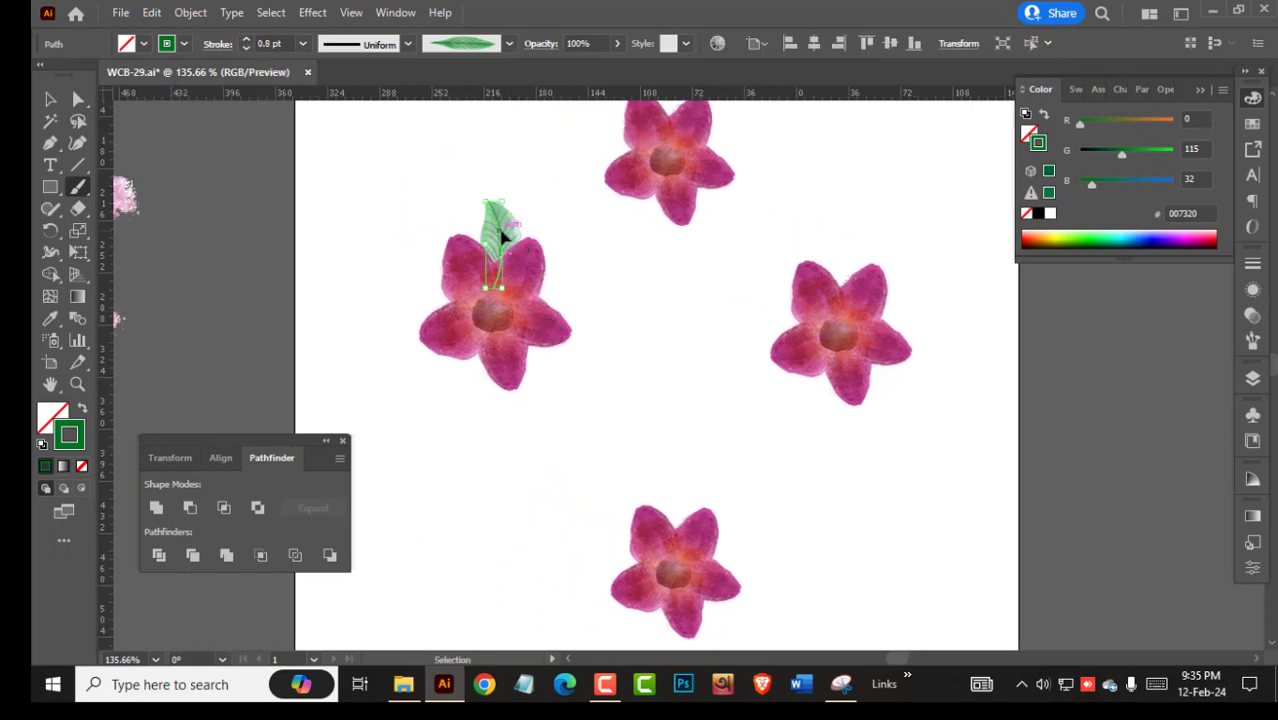
left_click(612, 335, "ctrl")
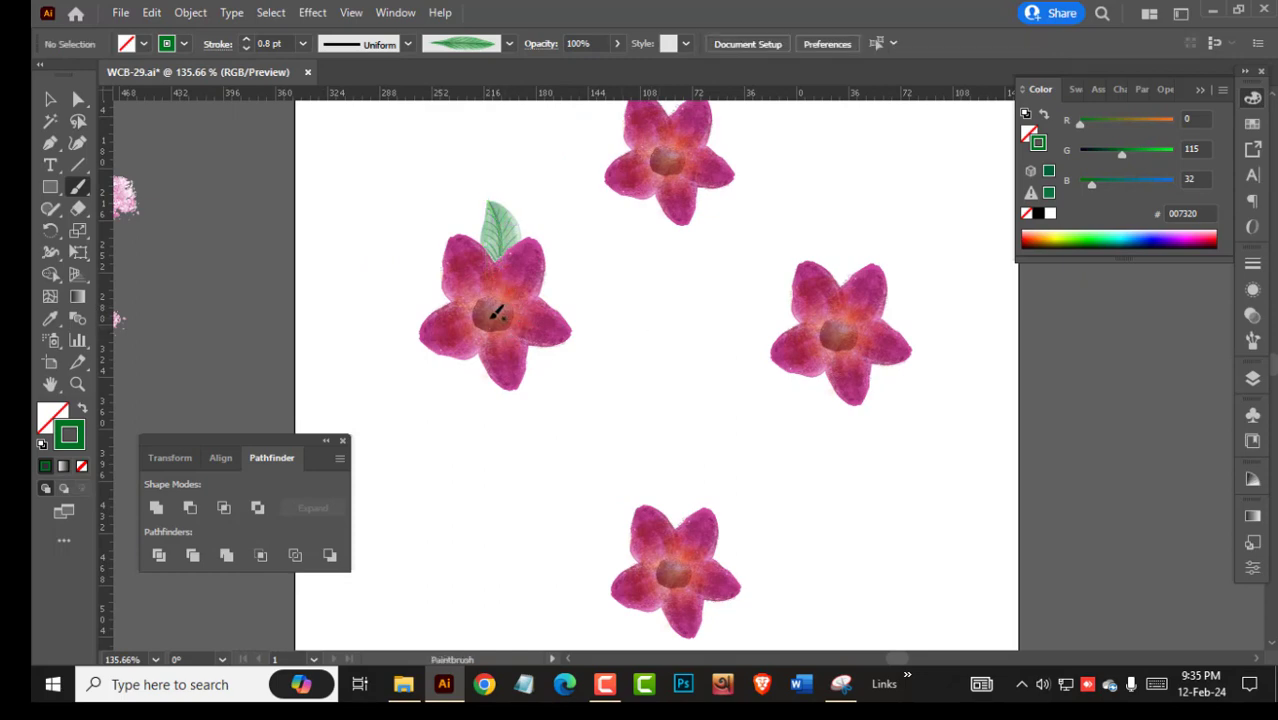
Paint two more leaves behind the left-hand flower, one below it and one on its left side.
mouse_move(494, 320)
left_mouse_down()
mouse_move(450, 396)
mouse_move(481, 402)
left_mouse_up()
left_click(622, 406, "ctrl")
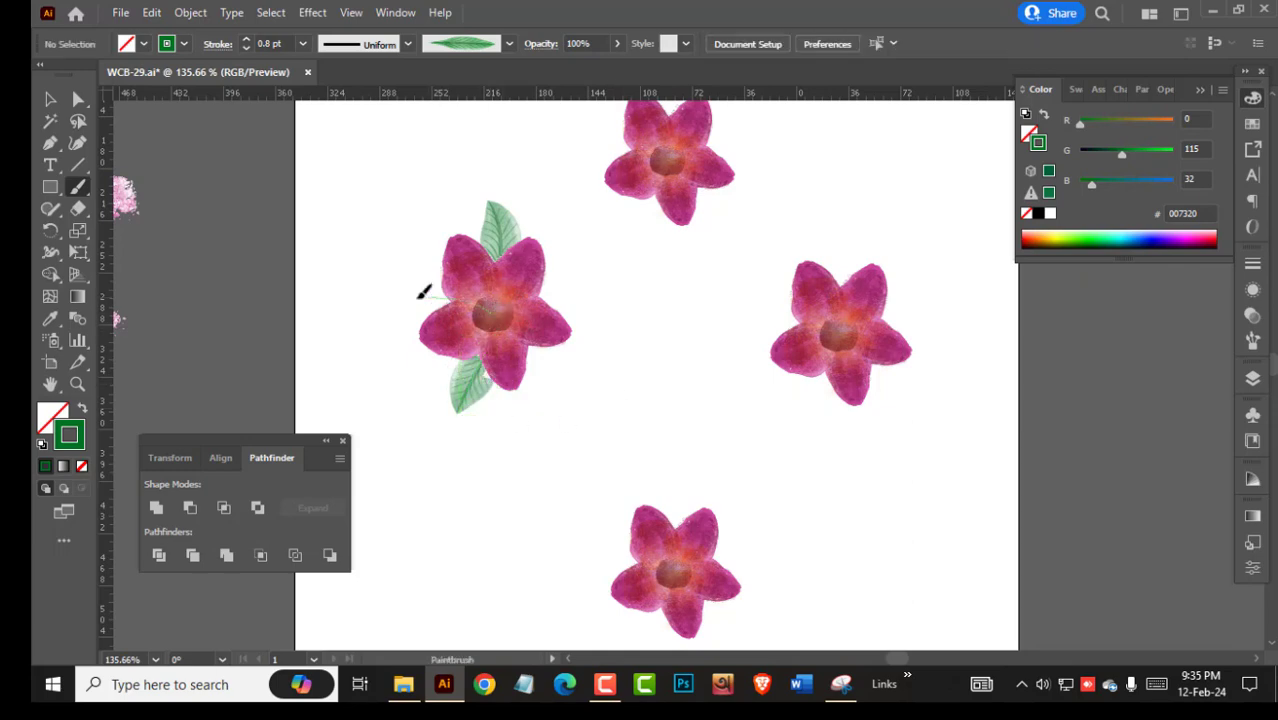
left_click_drag(424, 291, 380, 290)
left_click_drag(640, 292, 579, 330)
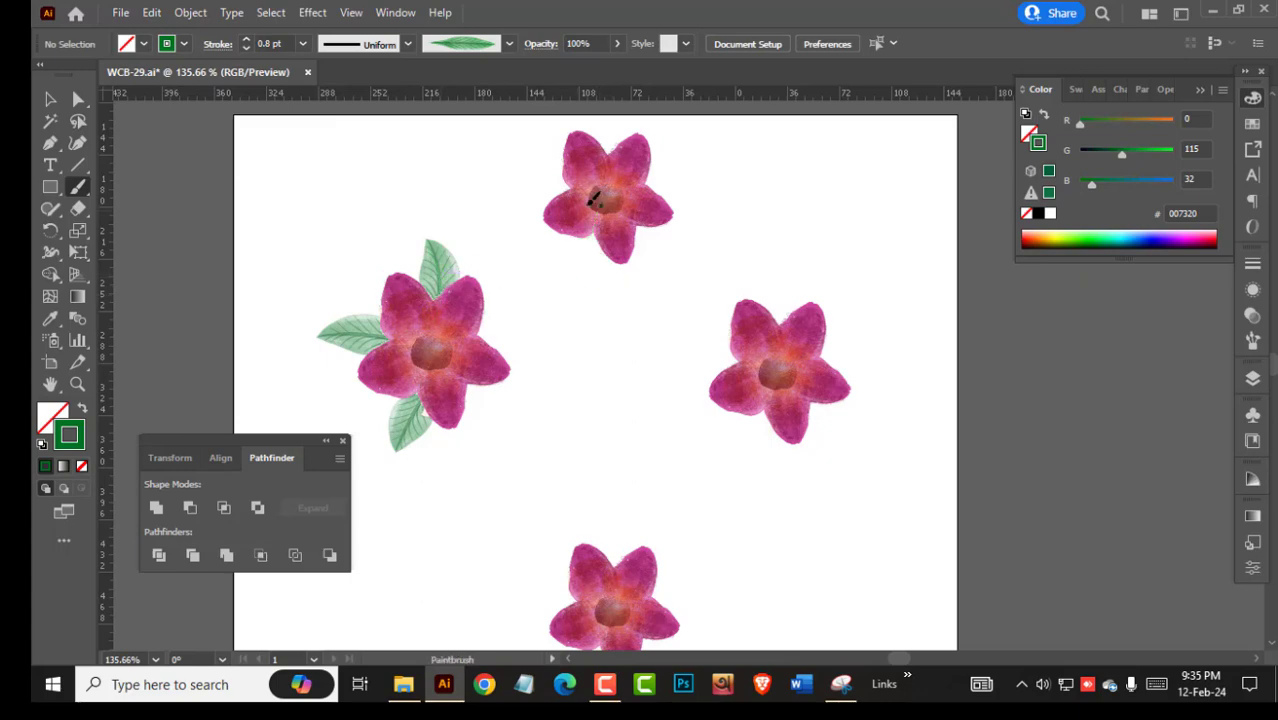
Paint a leaf below the top flower and give its stroke the width profile that is wide in the middle with pointed ends.
left_click_drag(594, 200, 610, 311)
mouse_move(562, 208)
left_mouse_down()
mouse_move(787, 342)
mouse_move(680, 352)
mouse_move(620, 275)
mouse_move(643, 323)
left_mouse_up()
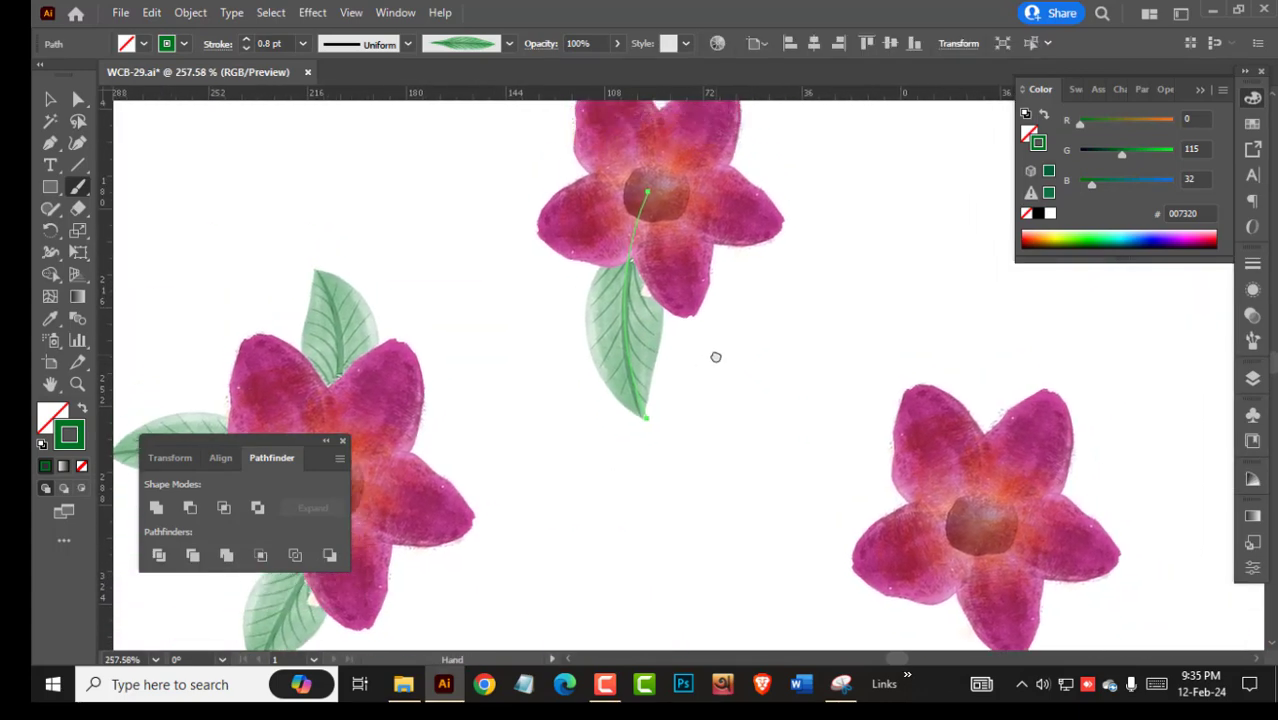
left_click(406, 44)
scroll(397, 176, "down", 5)
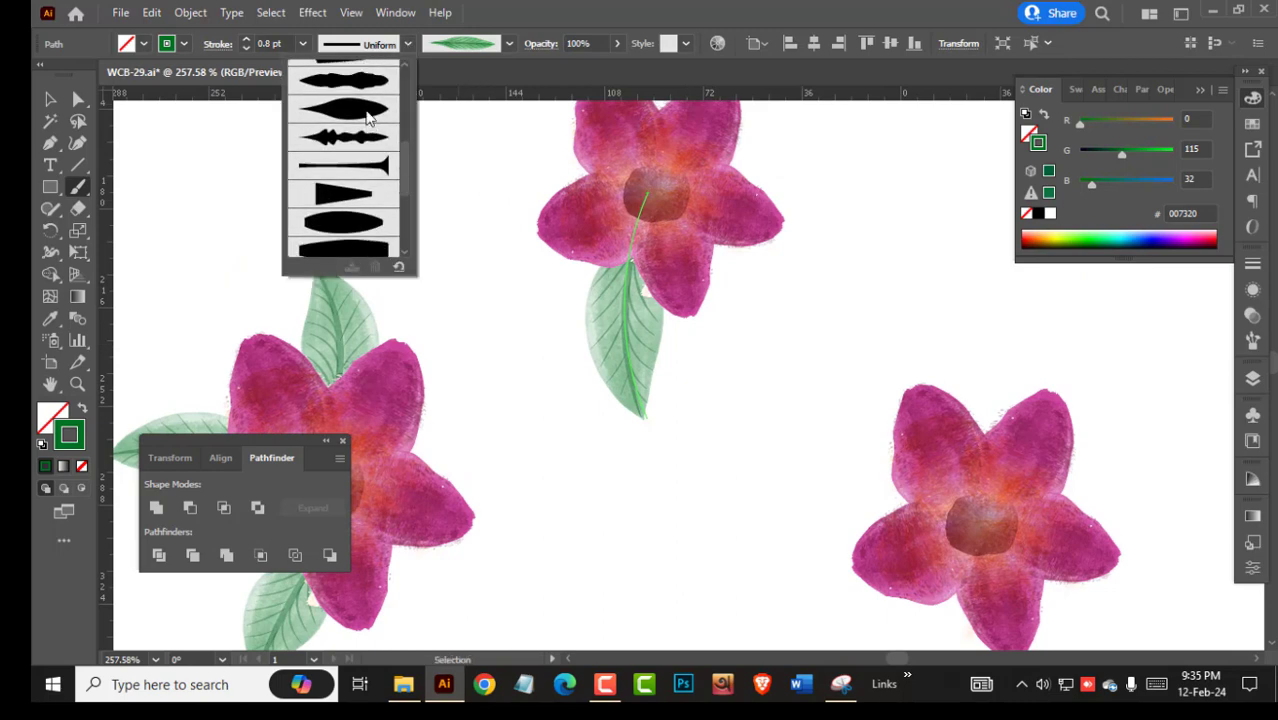
left_click(366, 114)
left_click(848, 430, "ctrl")
Apply the same pointed-end width profile to the three leaves of the left-hand flower.
left_click_drag(211, 430, 358, 364)
left_click(356, 360, "ctrl")
left_click(412, 544, "ctrl+shift")
left_click(479, 247, "ctrl+shift")
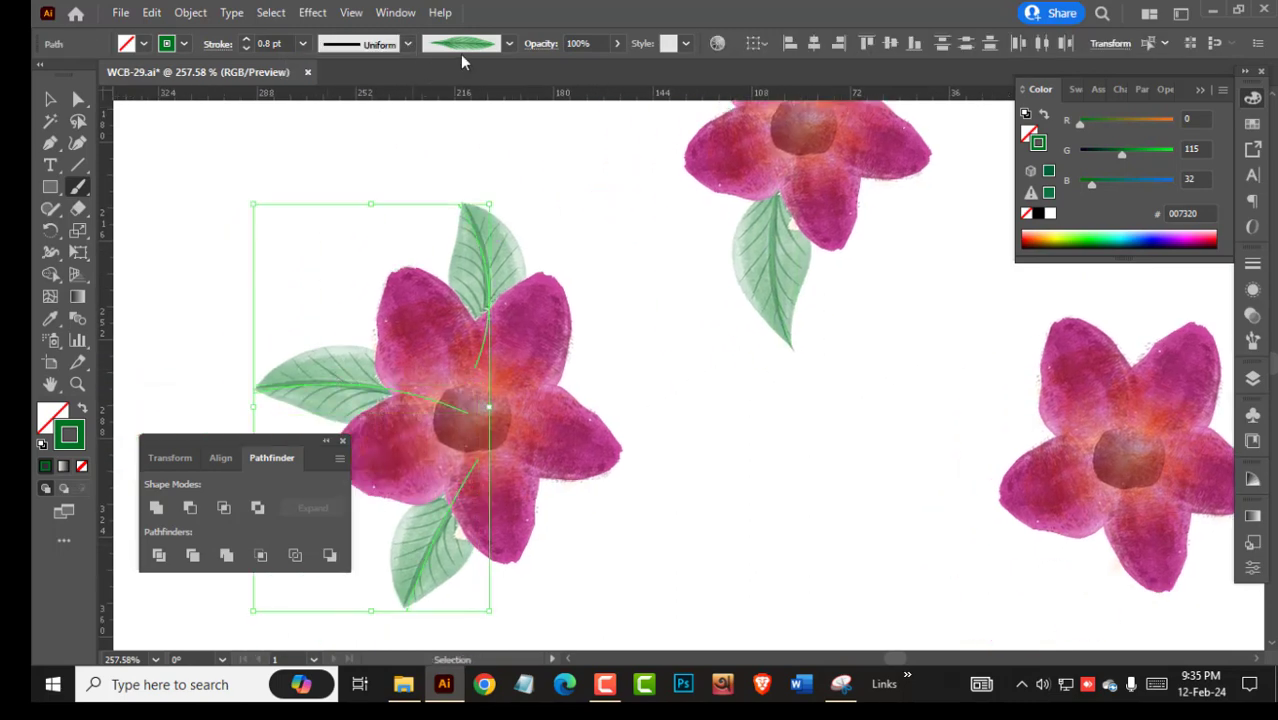
left_click(407, 44)
left_click_drag(407, 104, 413, 151)
left_click(354, 182)
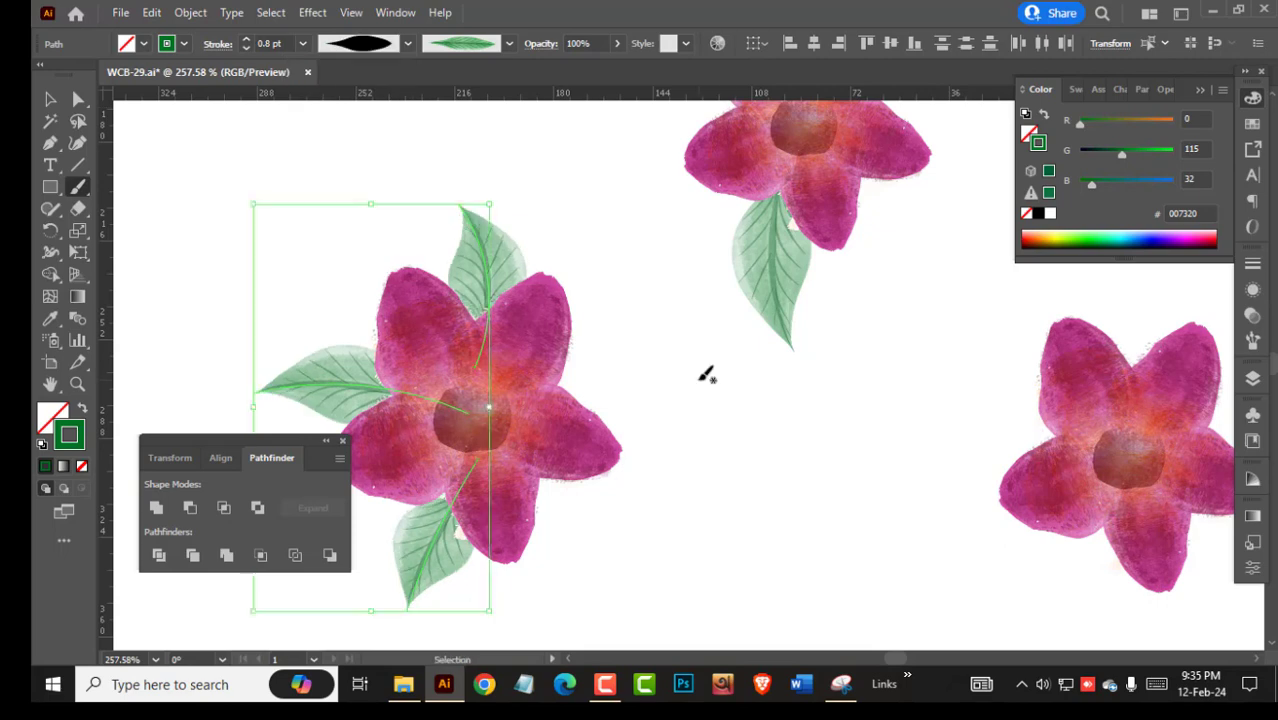
left_click(707, 374, "ctrl")
Paint a leaf on the right of the left-hand flower and leaves at the upper left, upper right and lower left of the top flower.
left_click_drag(715, 388, 616, 398)
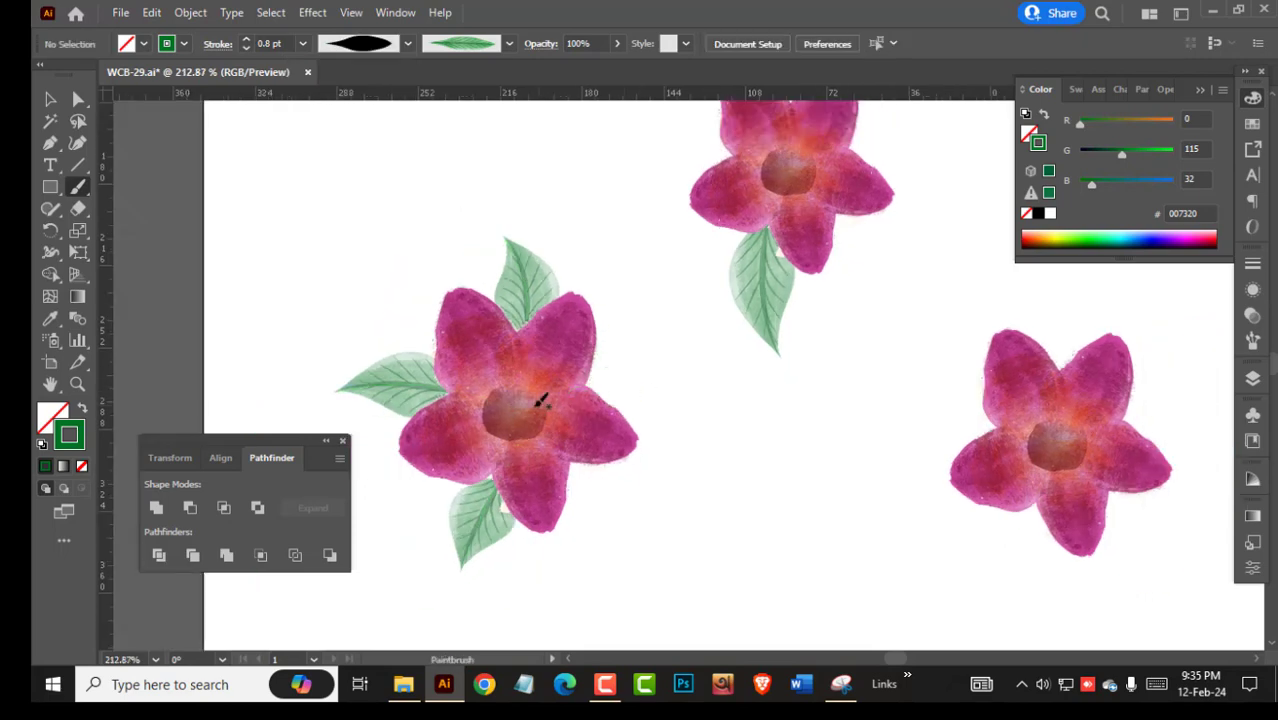
mouse_move(855, 334)
left_mouse_down()
mouse_move(728, 414)
mouse_move(719, 466)
left_mouse_up()
left_click_drag(544, 237, 614, 297)
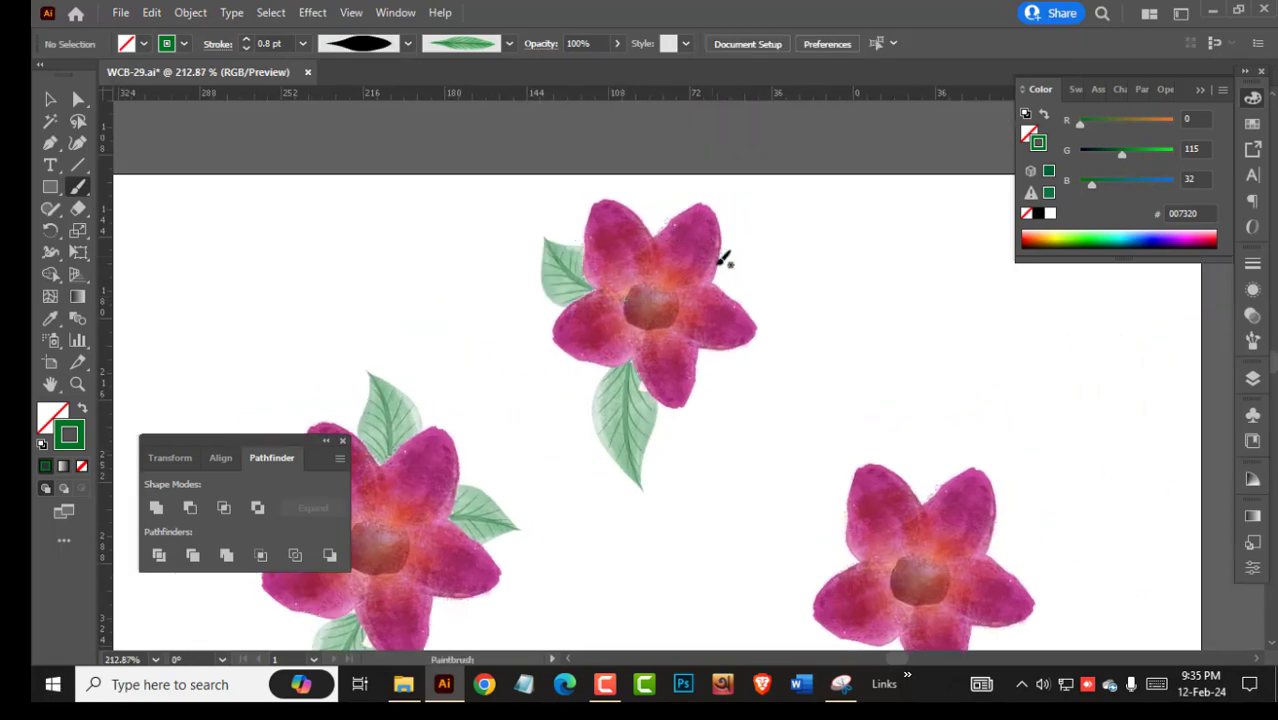
mouse_move(796, 265)
left_mouse_down()
mouse_move(690, 284)
mouse_move(750, 271)
left_mouse_up()
left_click_drag(523, 384, 651, 328)
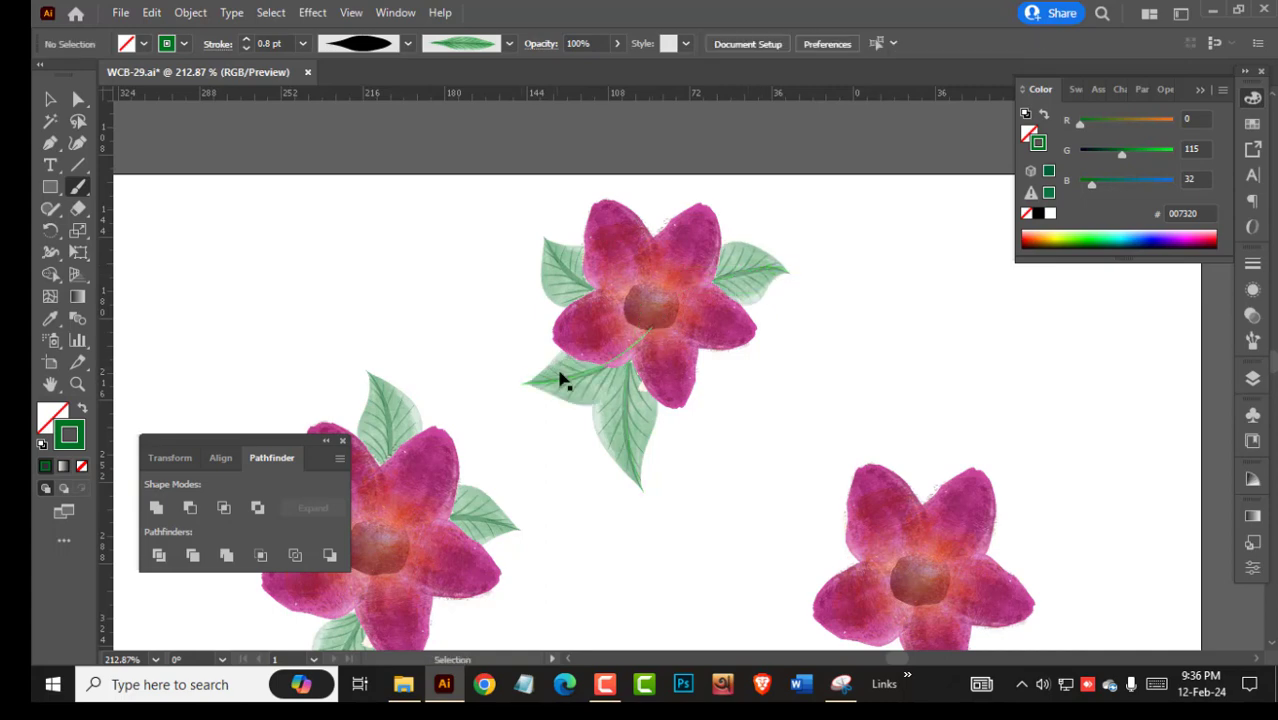
left_click(584, 381, "ctrl")
left_click(700, 430, "ctrl")
left_click(546, 360, "ctrl")
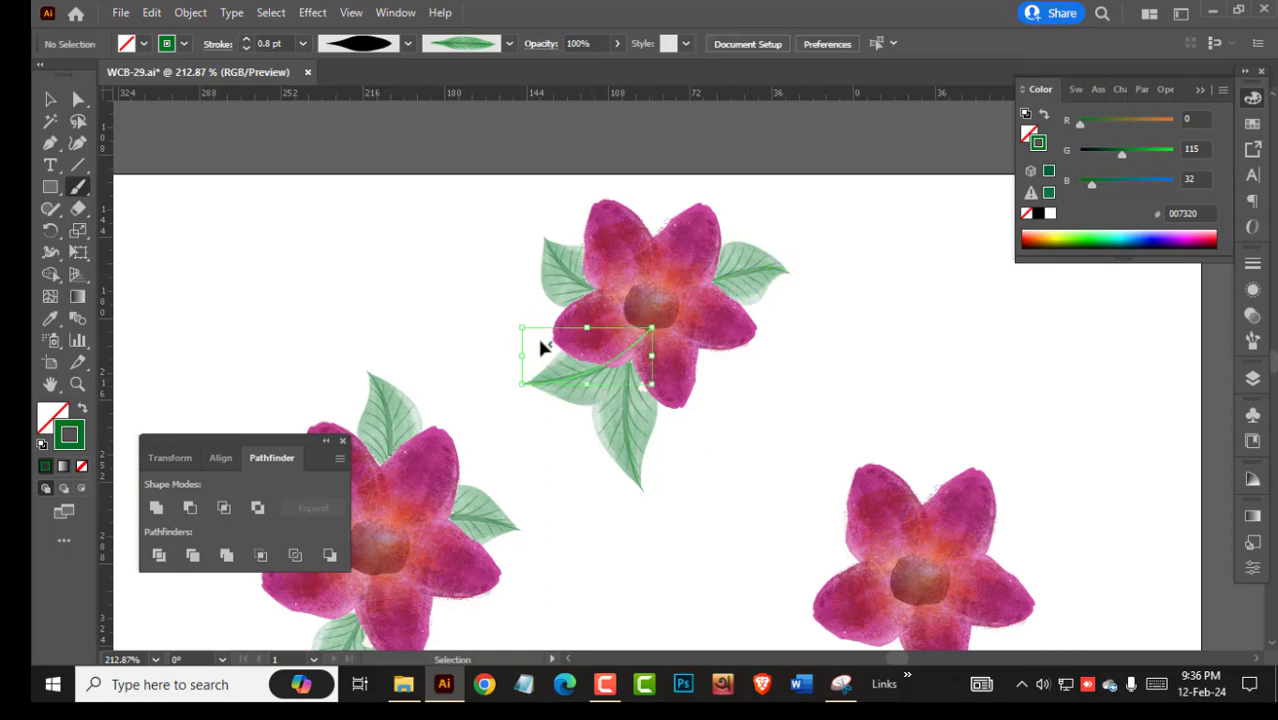
left_click(493, 257, "ctrl")
Paint the remaining leaves of the top flower, including one at its lower right, with a 0.6 pt stroke weight.
mouse_move(676, 320)
left_mouse_down()
mouse_move(758, 382)
mouse_move(722, 376)
mouse_move(722, 388)
mouse_move(706, 366)
left_mouse_up()
left_click(758, 378, "ctrl")
left_click(247, 49)
left_click(837, 336, "ctrl")
left_click(790, 335, "ctrl")
mouse_move(661, 256)
left_mouse_down()
mouse_move(653, 187)
mouse_move(655, 214)
left_mouse_up()
left_click(830, 330, "ctrl")
Paint leaves at the top, left, lower right and right of the right-hand flower, nudging the lower-right one closer to the petals.
left_click_drag(943, 469, 844, 306)
left_click_drag(818, 378, 851, 276)
left_click_drag(812, 410, 687, 381)
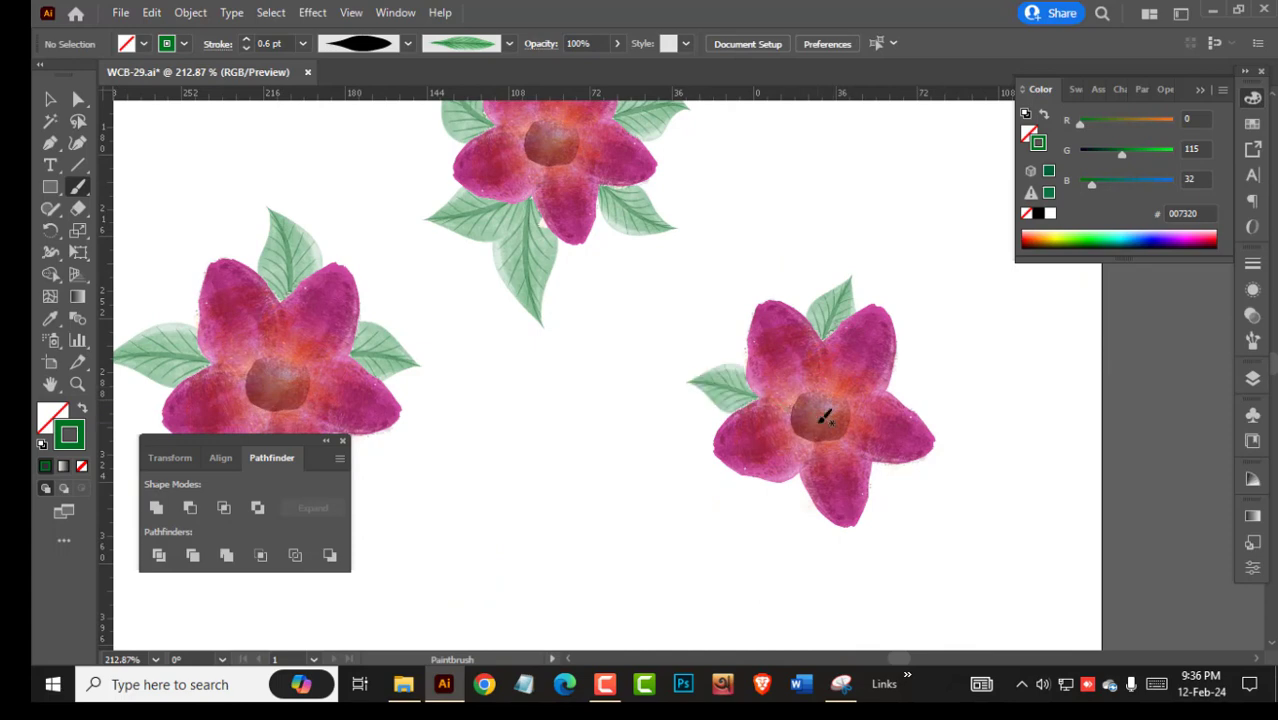
mouse_move(861, 429)
left_mouse_down()
mouse_move(733, 335)
mouse_move(791, 403)
left_mouse_up()
key("ctrl+z")
left_click_drag(697, 323, 801, 438)
left_click_drag(757, 389, 752, 381, "ctrl")
left_click(825, 385, "ctrl")
mouse_move(698, 321)
left_mouse_down()
mouse_move(864, 272)
mouse_move(806, 287)
left_mouse_up()
left_click_drag(798, 356, 1034, 78)
Paint leaves at the left, lower left, lower right and upper left of the bottom flower, nudging them into position.
mouse_move(660, 408)
left_mouse_down()
mouse_move(601, 399)
mouse_move(530, 388)
left_mouse_up()
mouse_move(667, 440)
left_mouse_down()
mouse_move(641, 548)
mouse_move(765, 530)
left_mouse_up()
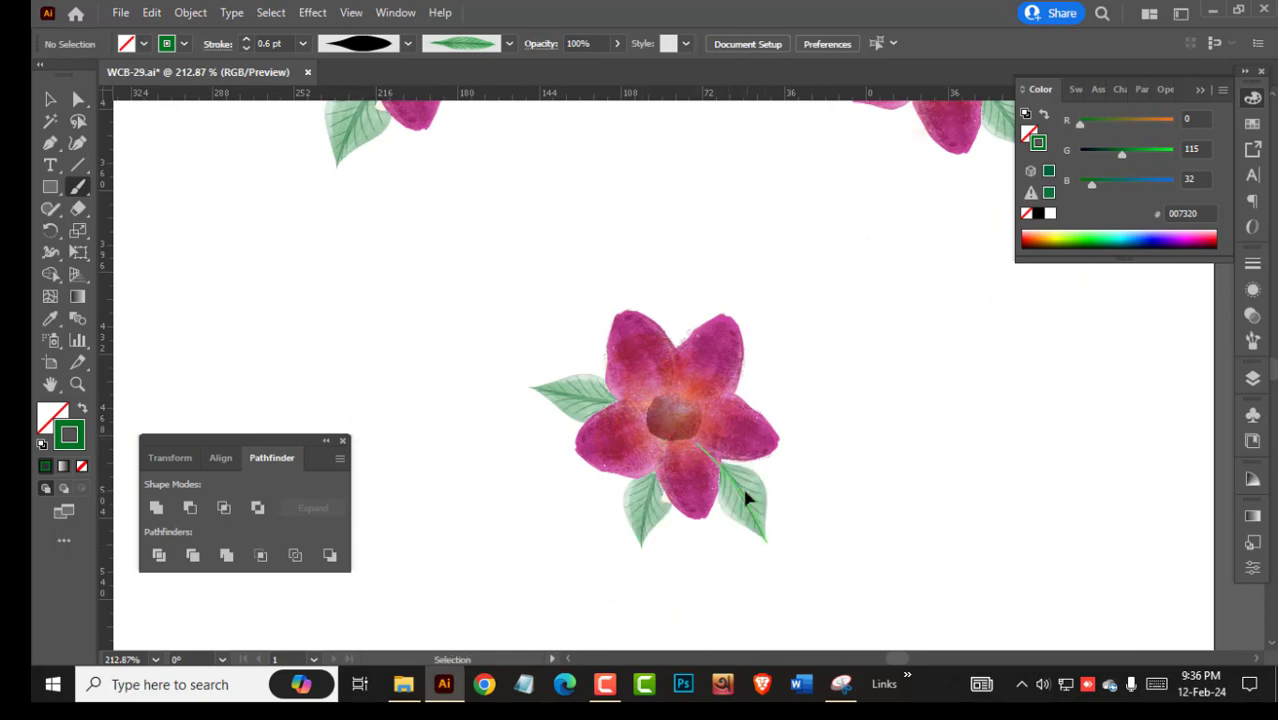
left_click_drag(743, 484, 737, 479, "ctrl")
left_click_drag(599, 369, 589, 272)
left_click_drag(583, 389, 580, 392, "ctrl")
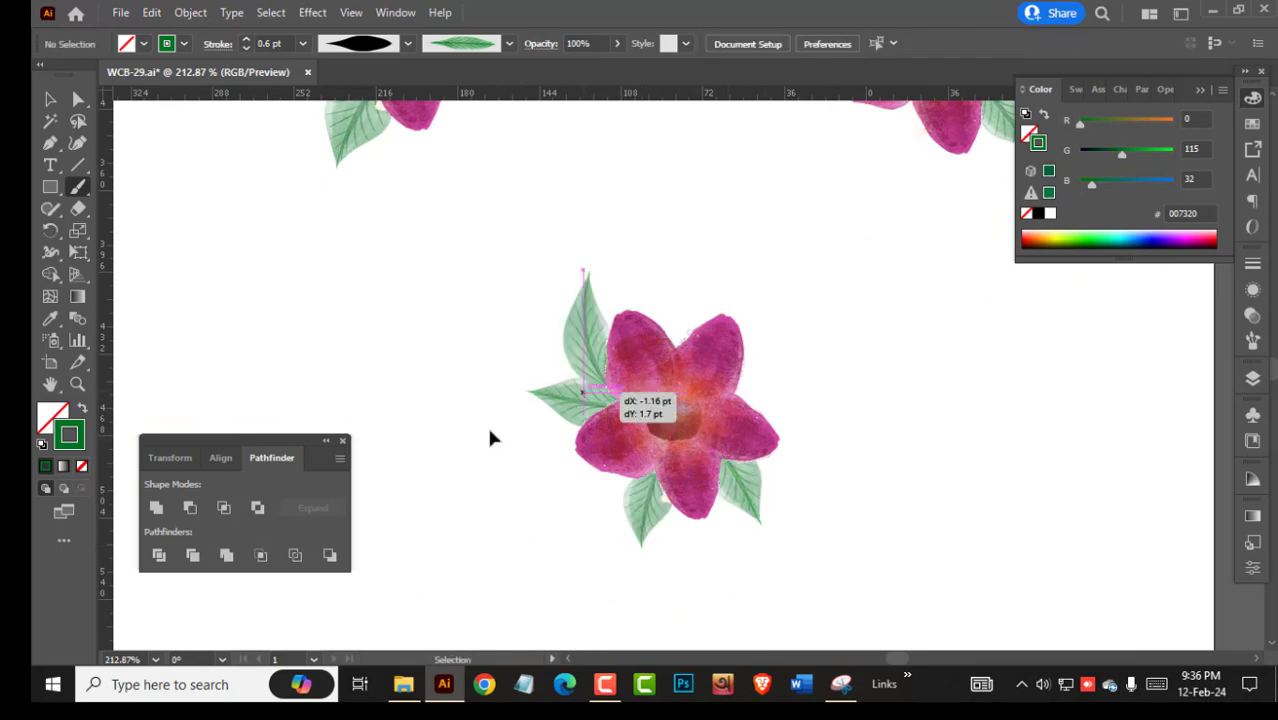
left_click(488, 425, "ctrl")
Paint two more leaves on the bottom flower, one between its upper petals and one on its right side.
left_click_drag(733, 325, 745, 400)
left_click_drag(683, 472, 699, 308)
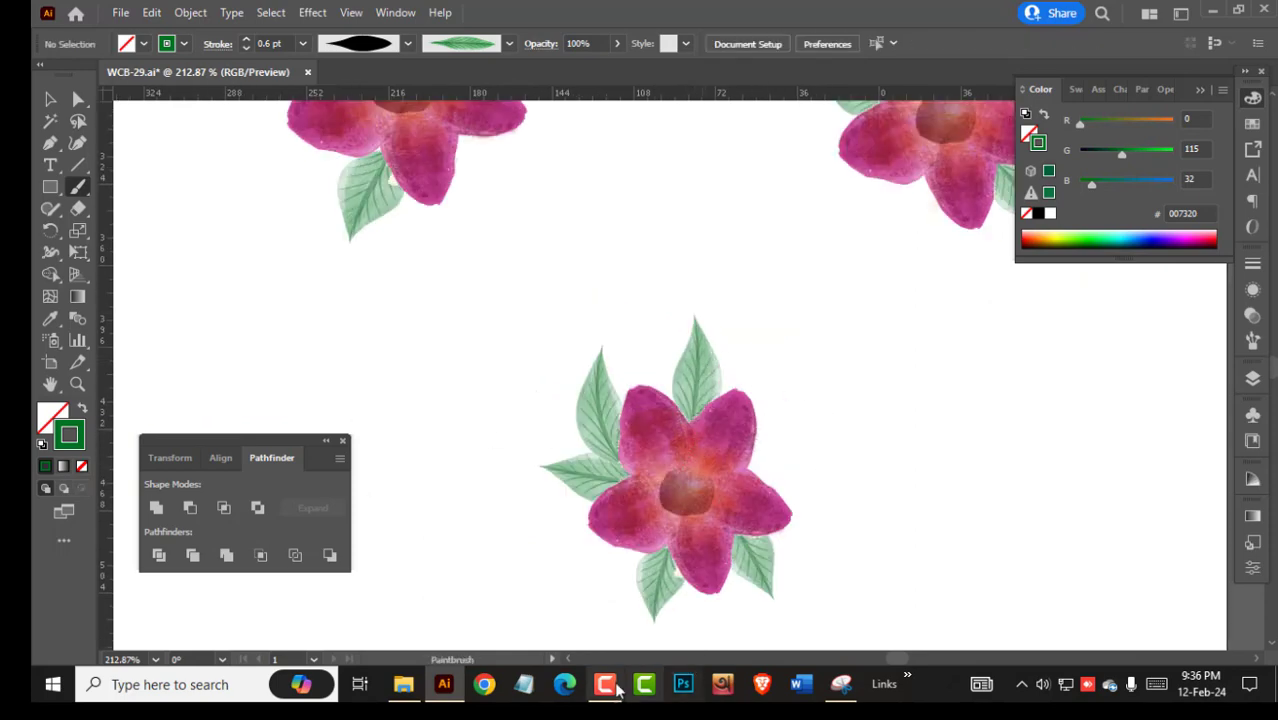
left_click_drag(796, 448, 829, 435)
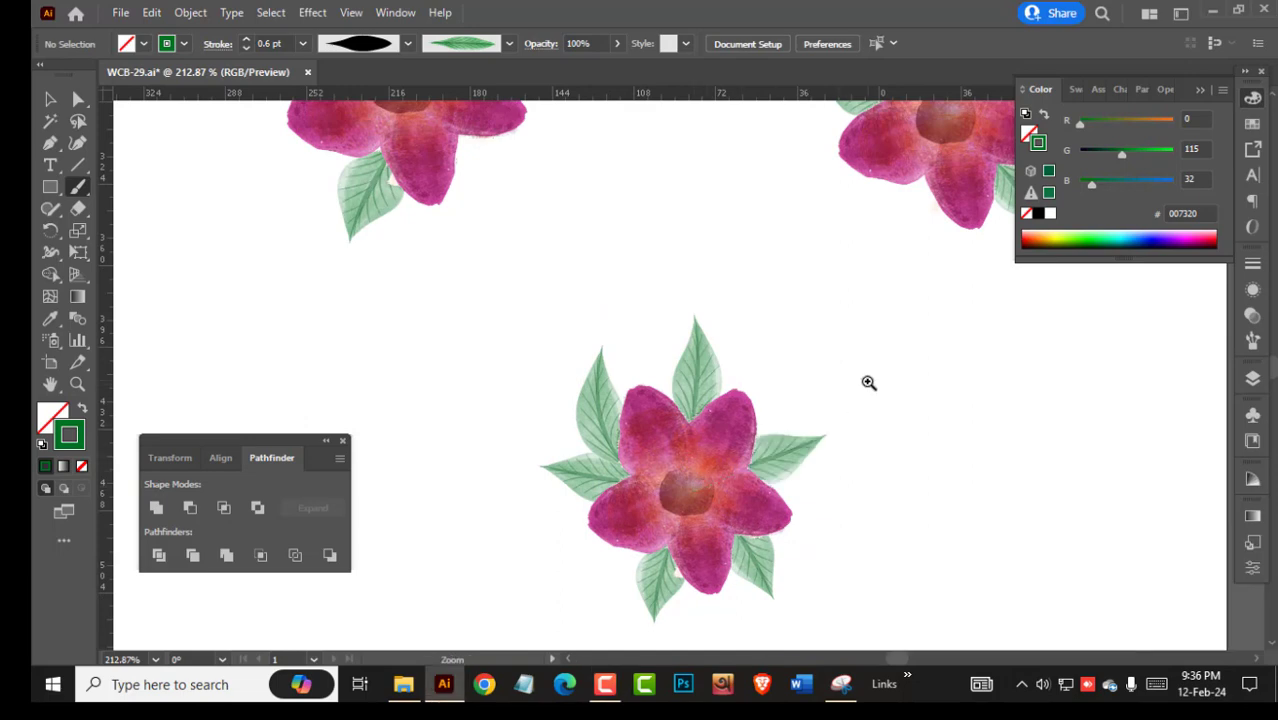
mouse_move(868, 382)
left_mouse_down("ctrl")
mouse_move(763, 419)
mouse_move(823, 345)
mouse_move(747, 451)
mouse_move(738, 425)
left_mouse_up("ctrl")
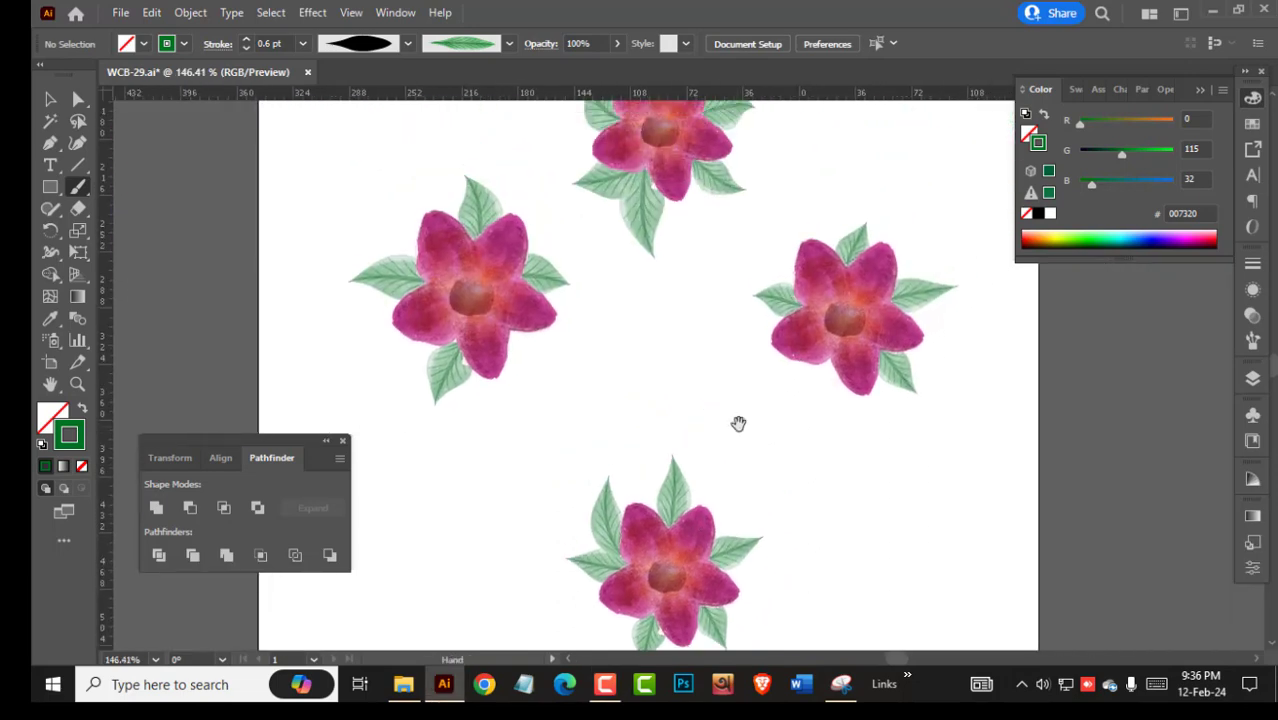
left_click_drag(889, 421, 869, 389)
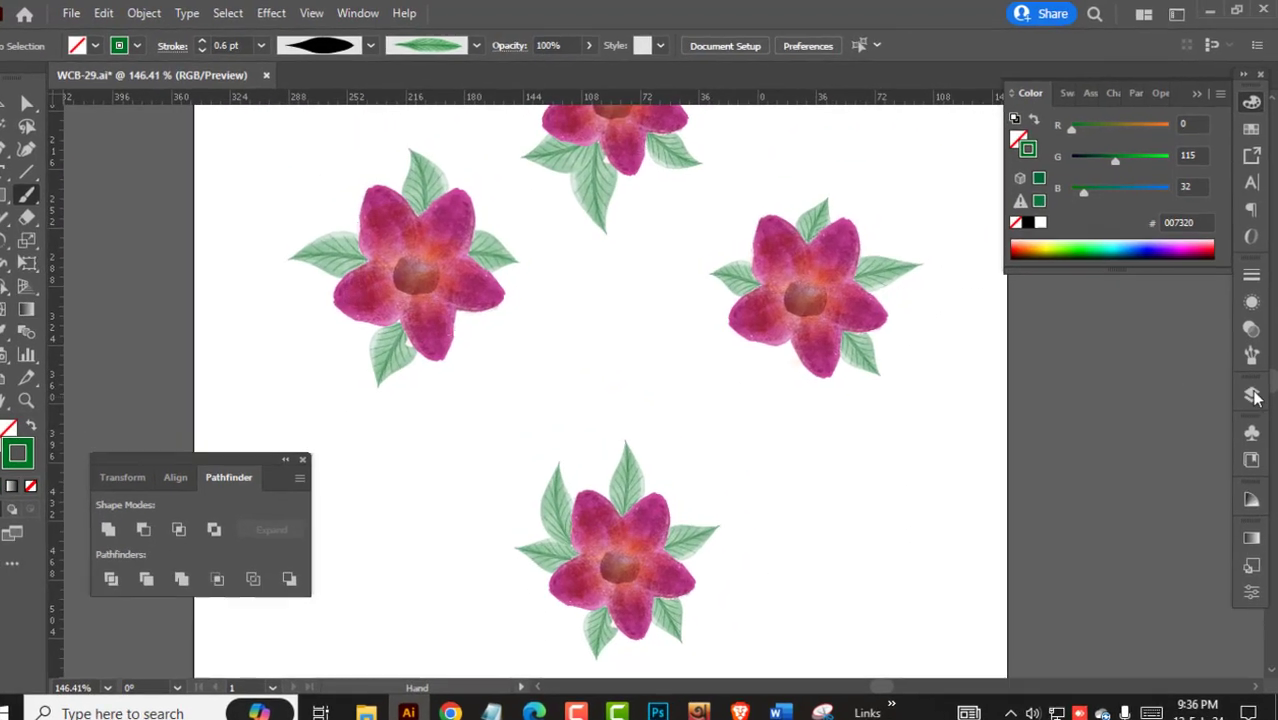
Duplicate the PETALS layer and make the copy the active layer.
left_click(1253, 396)
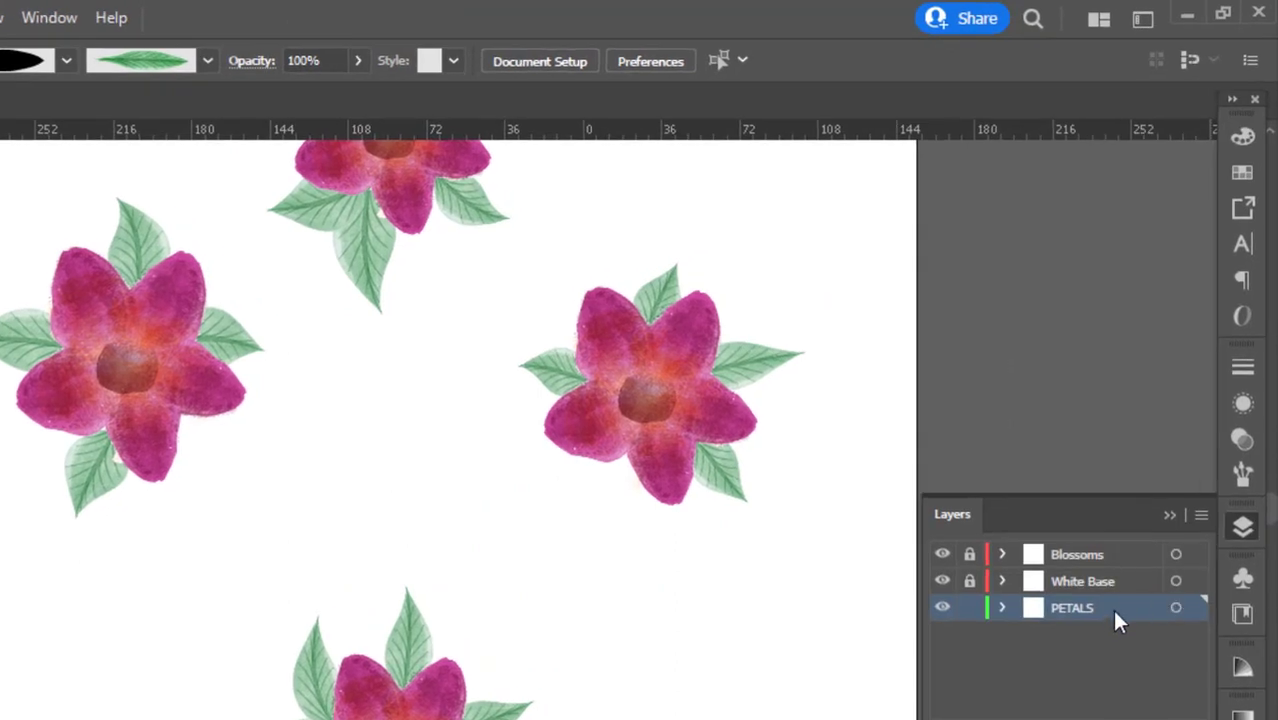
left_click_drag(1128, 610, 1172, 719)
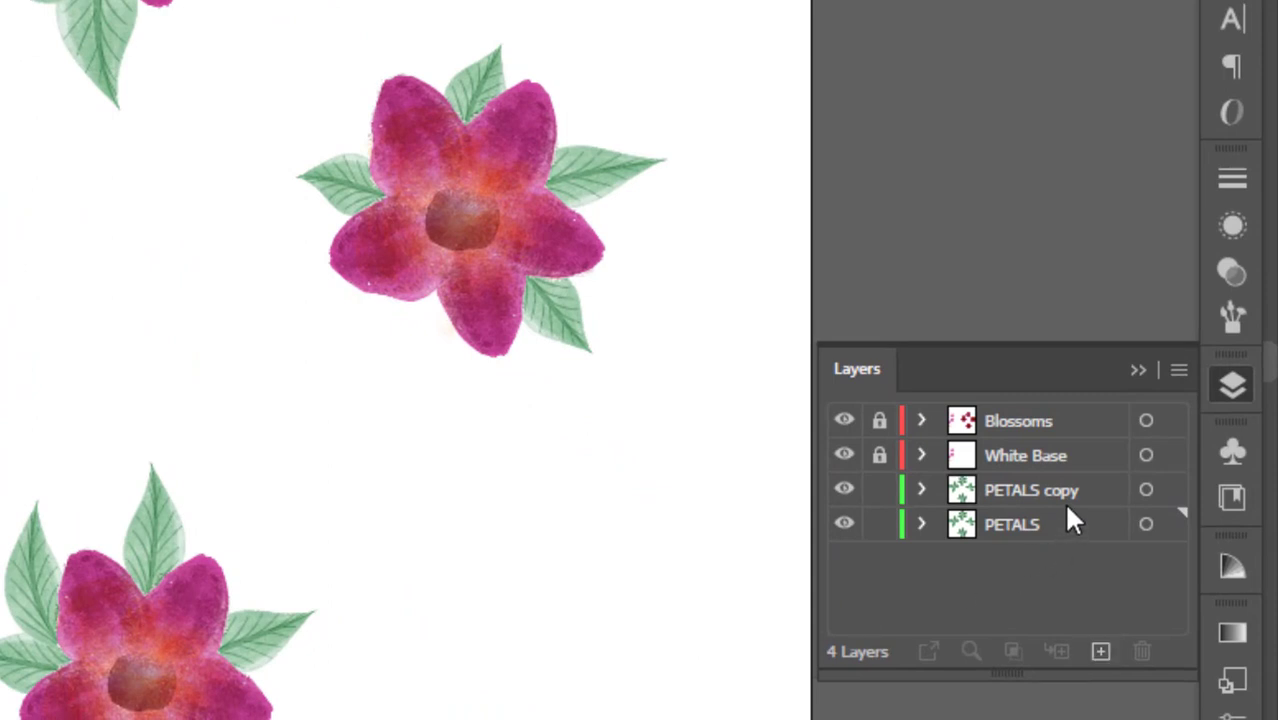
left_click(1067, 494)
Target all the artwork on the PETALS copy layer and set its blending mode to Multiply.
left_click(1145, 490)
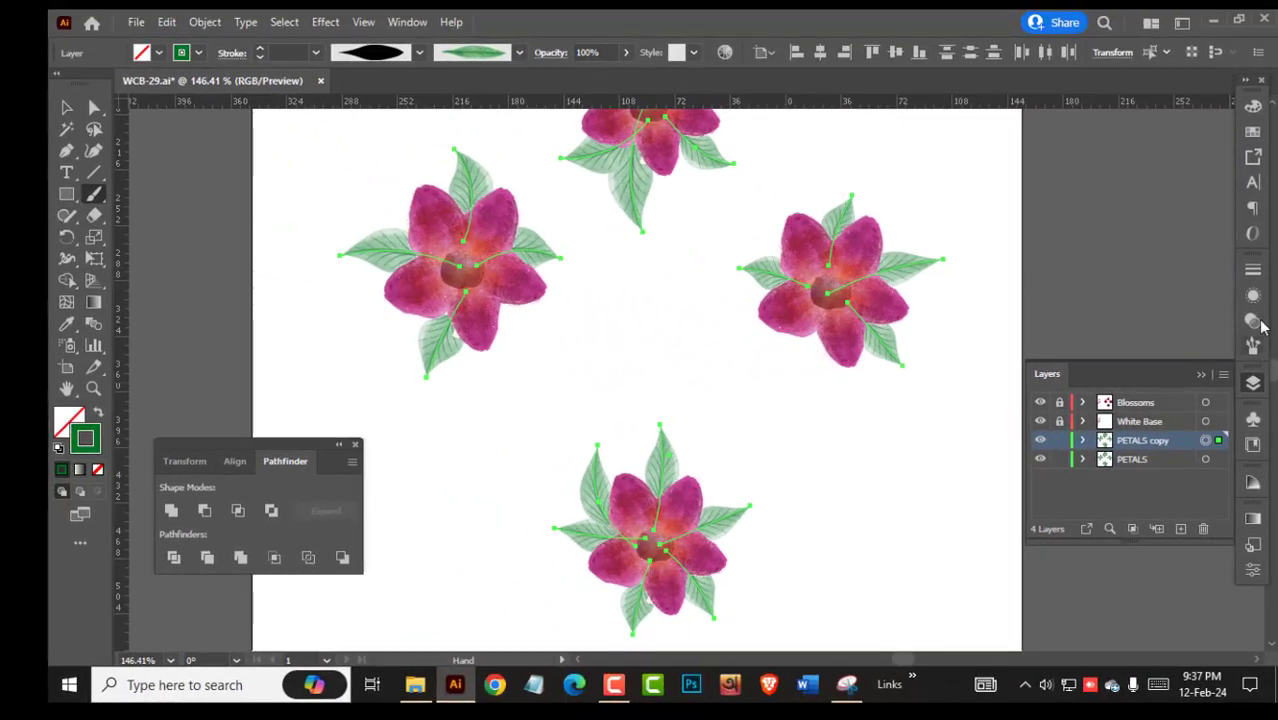
left_click(1235, 279)
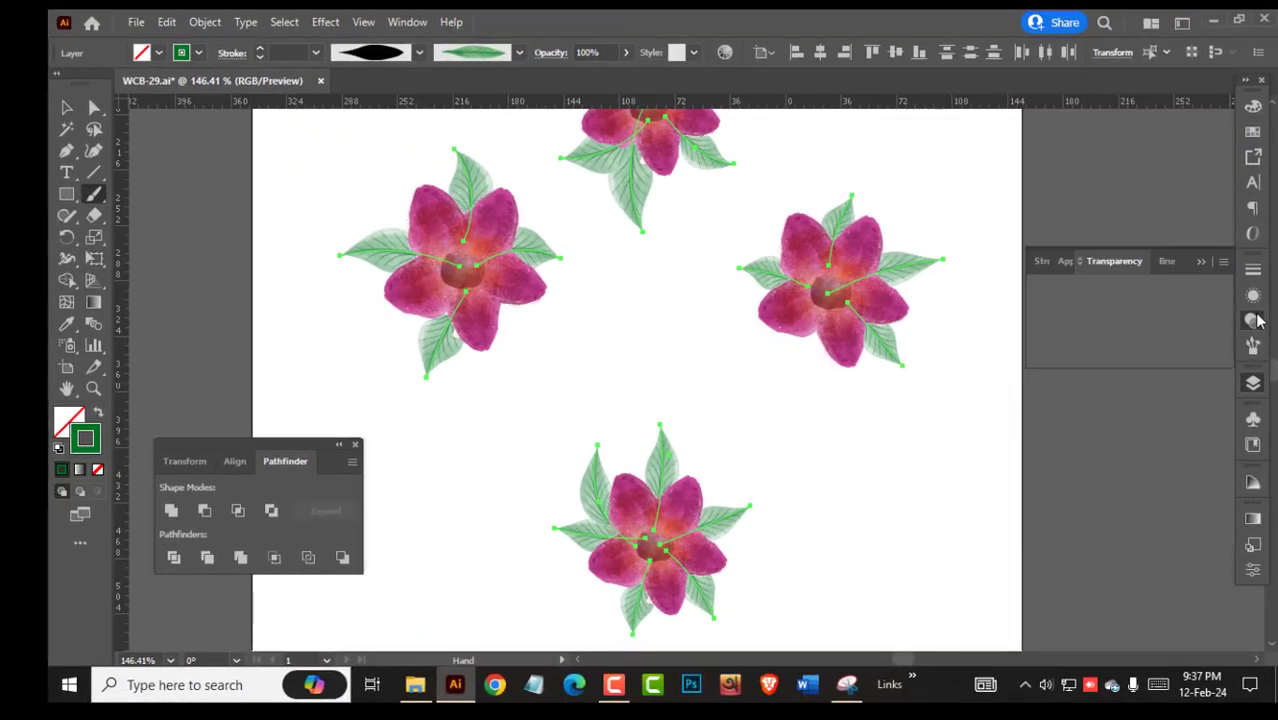
left_click(1087, 291)
left_click(1075, 352)
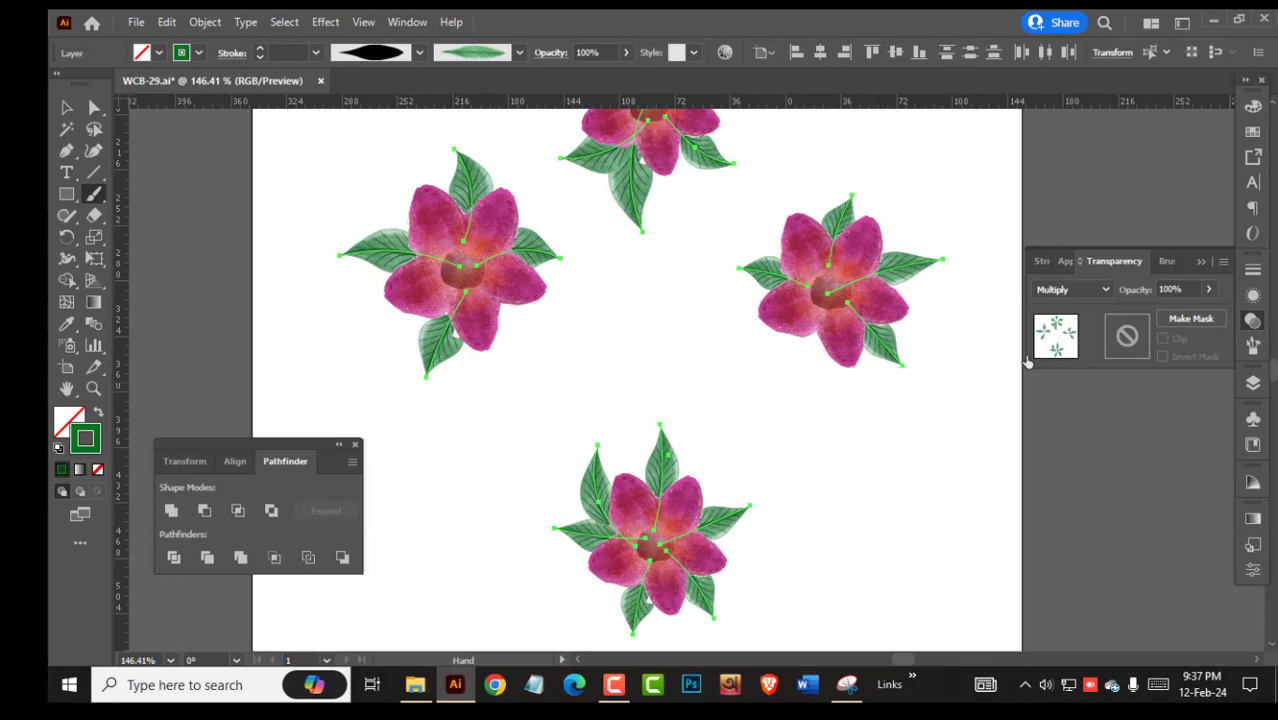
key("ctrl+space")
left_click_drag(759, 253, 970, 396)
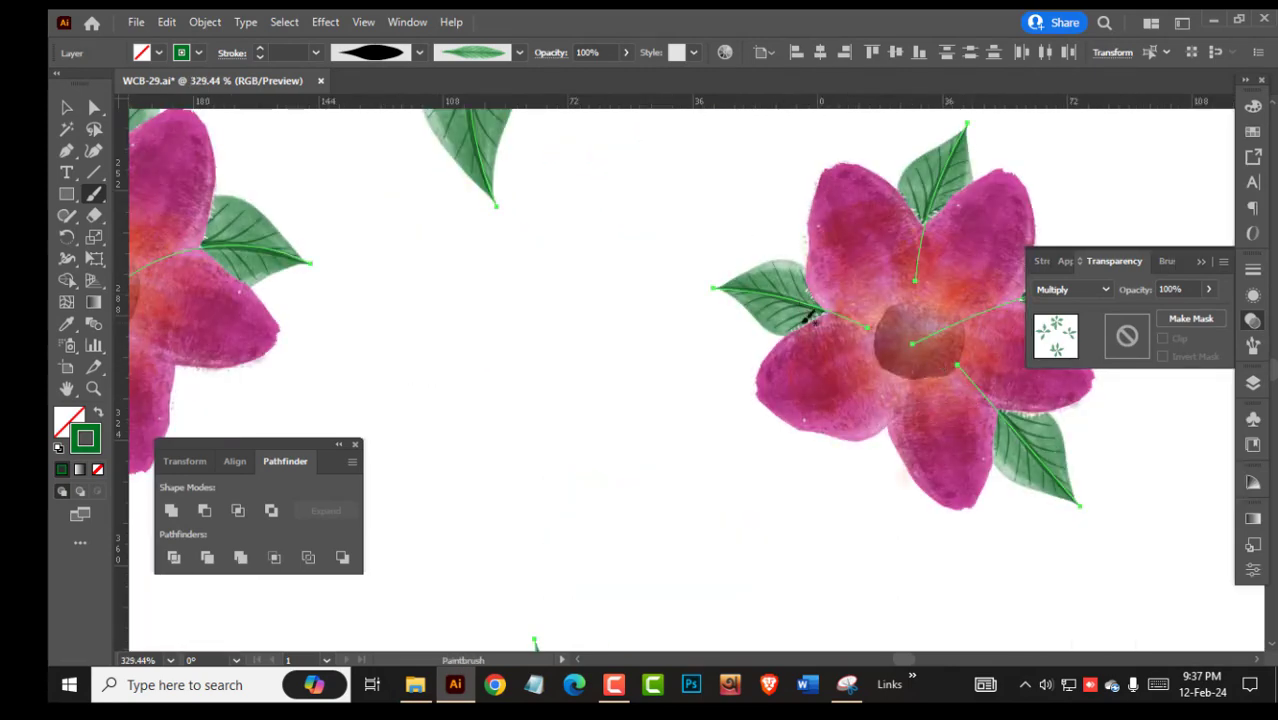
Switch the copied leaf layer's blending to Normal and back to Multiply to compare the leaf colours.
left_click(1081, 289)
left_click(1075, 306)
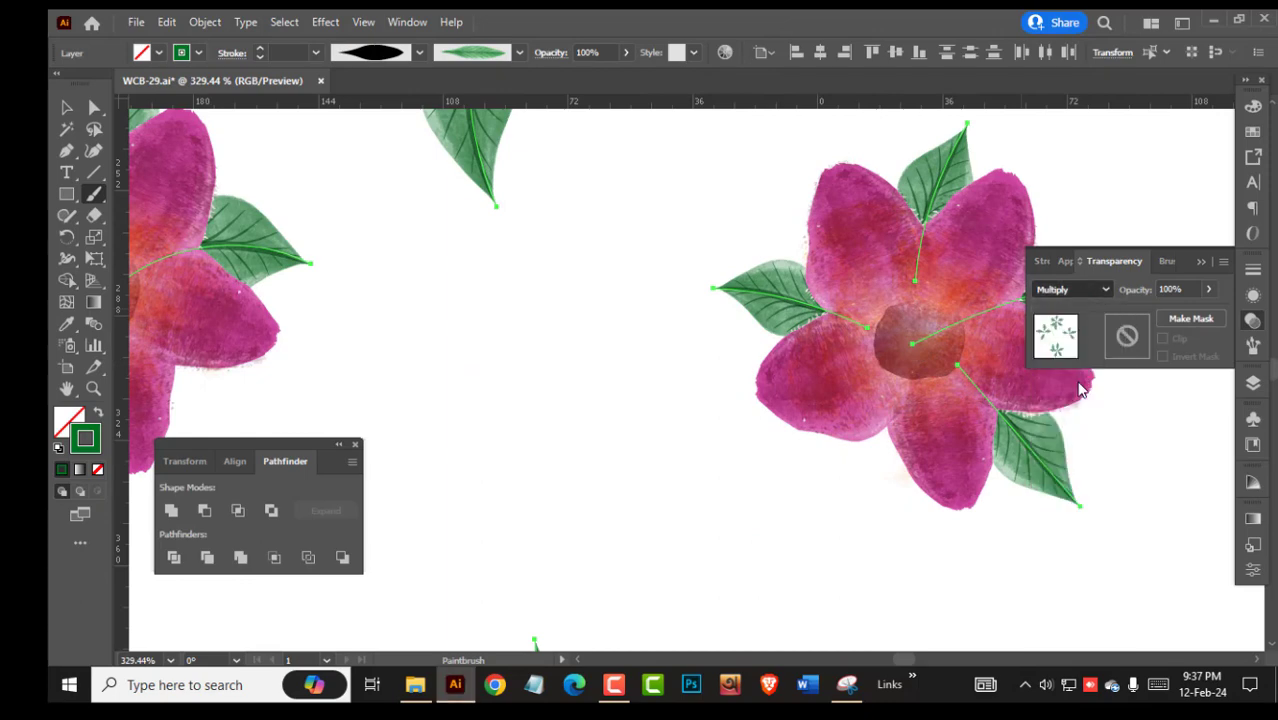
left_click(1080, 291)
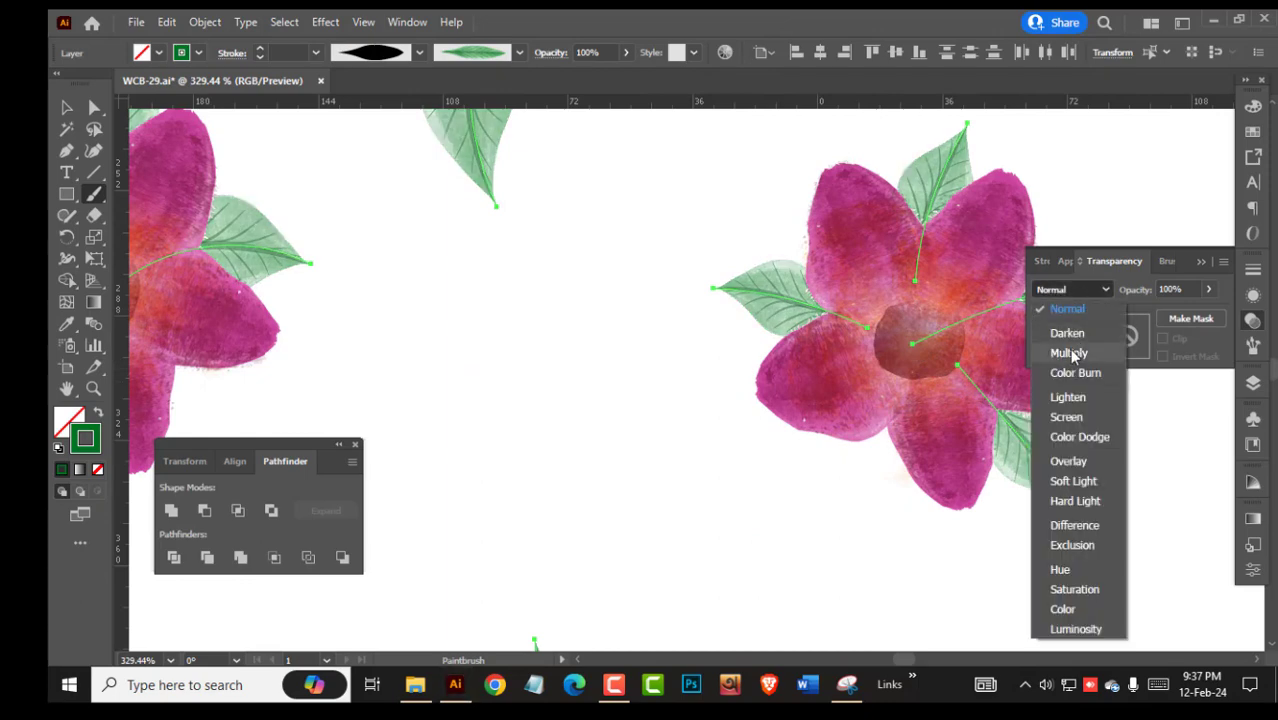
left_click(1074, 354)
Rename the PETALS copy layer as Multiply and deselect its leaves.
left_click(1254, 384)
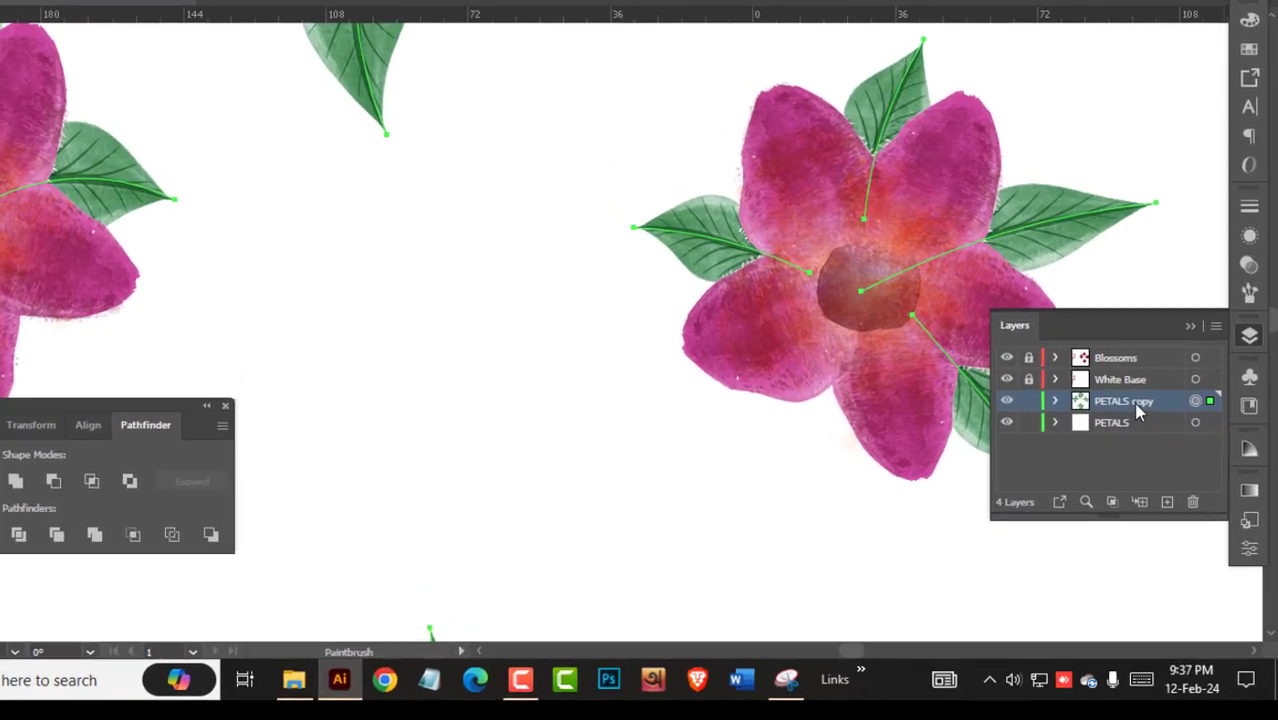
double_click(1145, 441)
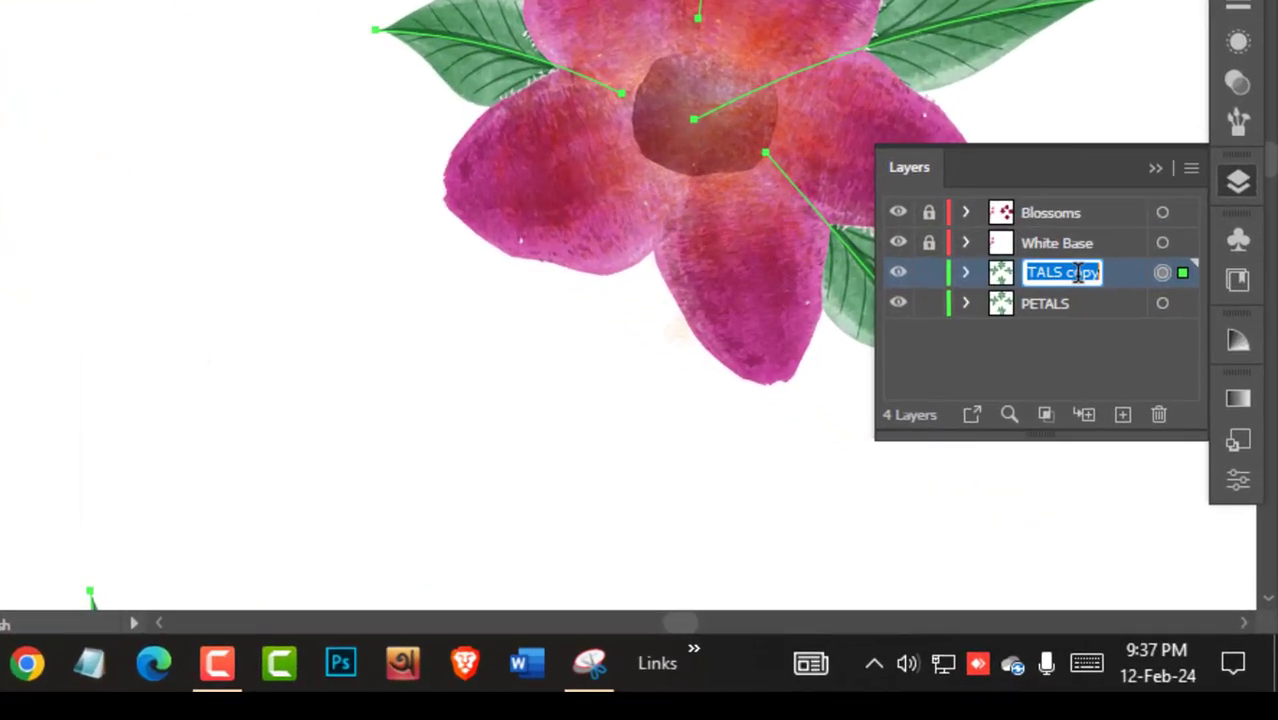
left_click_drag(1062, 262, 1094, 262)
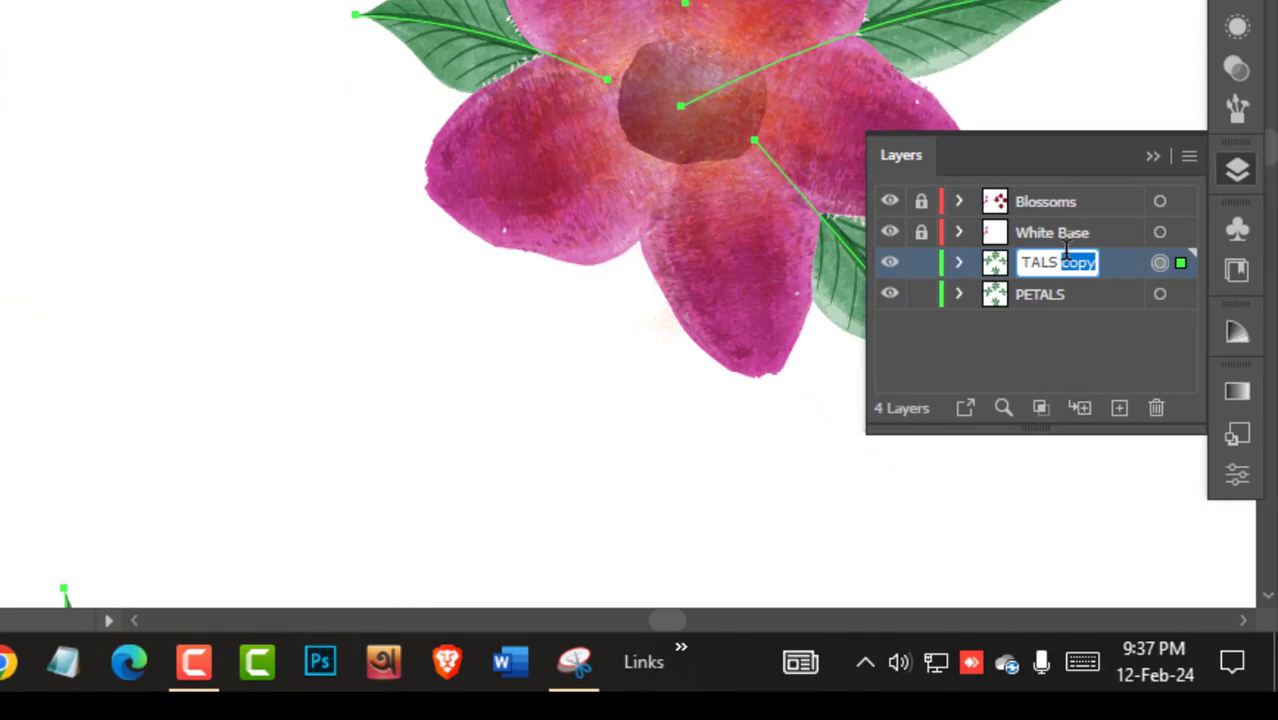
key("BackSpace")
type("Multiply")
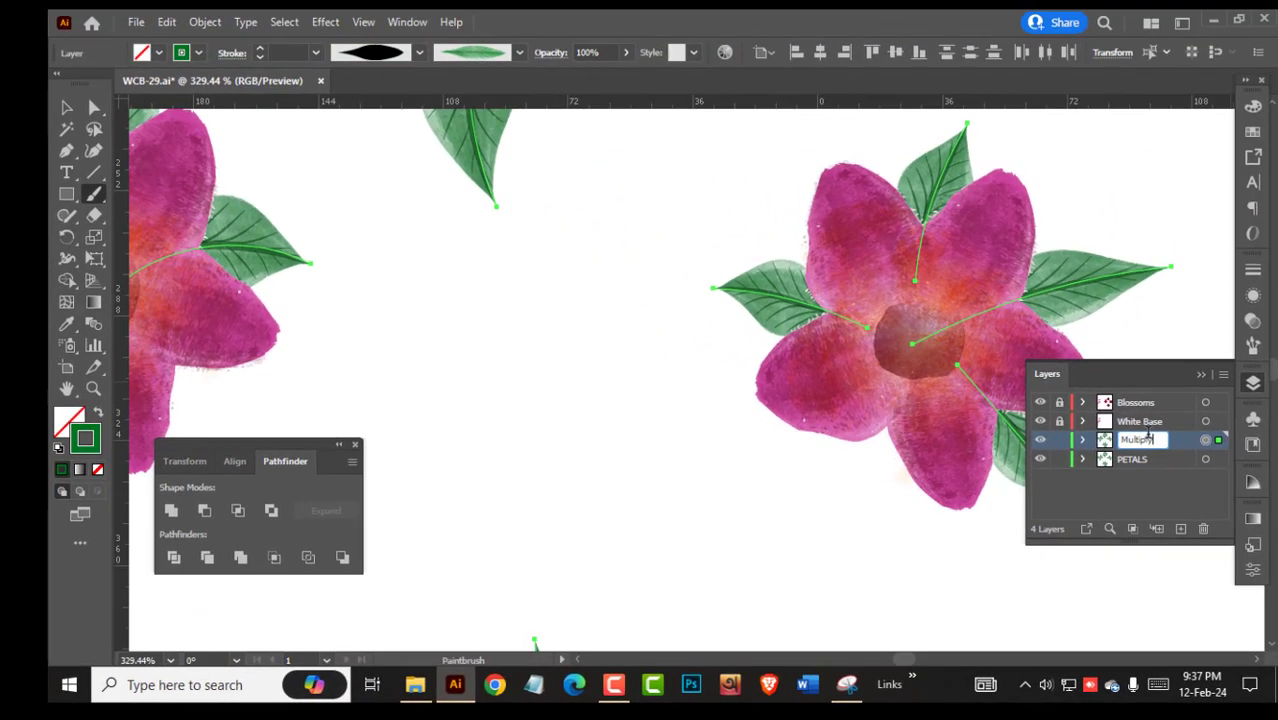
key("Return")
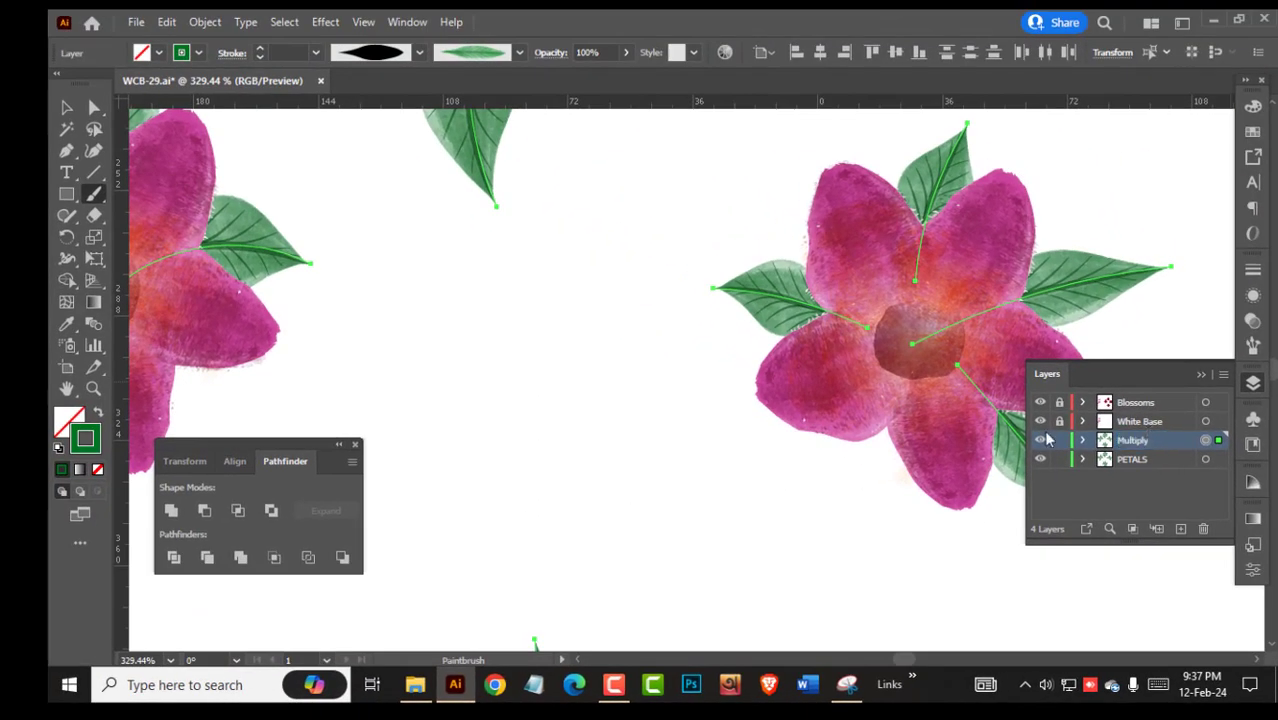
left_click(644, 390, "ctrl")
left_click_drag(694, 392, 545, 398)
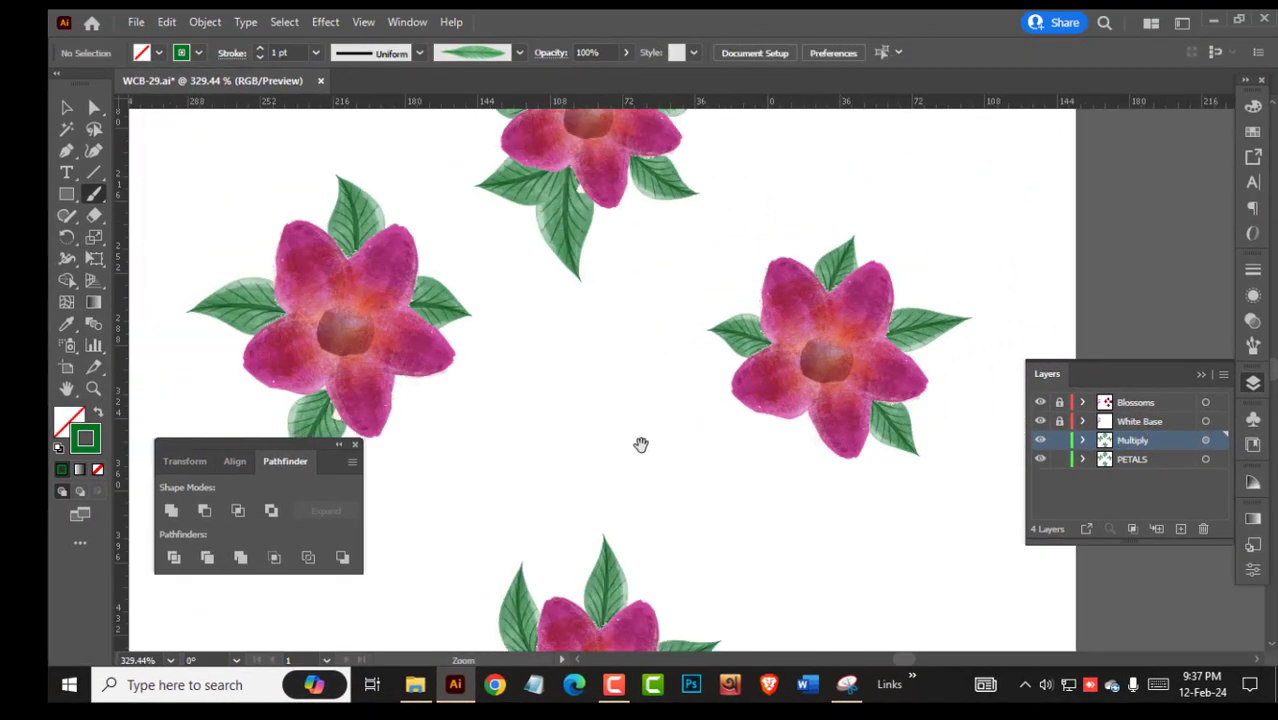
Paint a thin green stem on the Pulm layer connecting the bottom flower to the centre flower.
left_click_drag(641, 444, 656, 365)
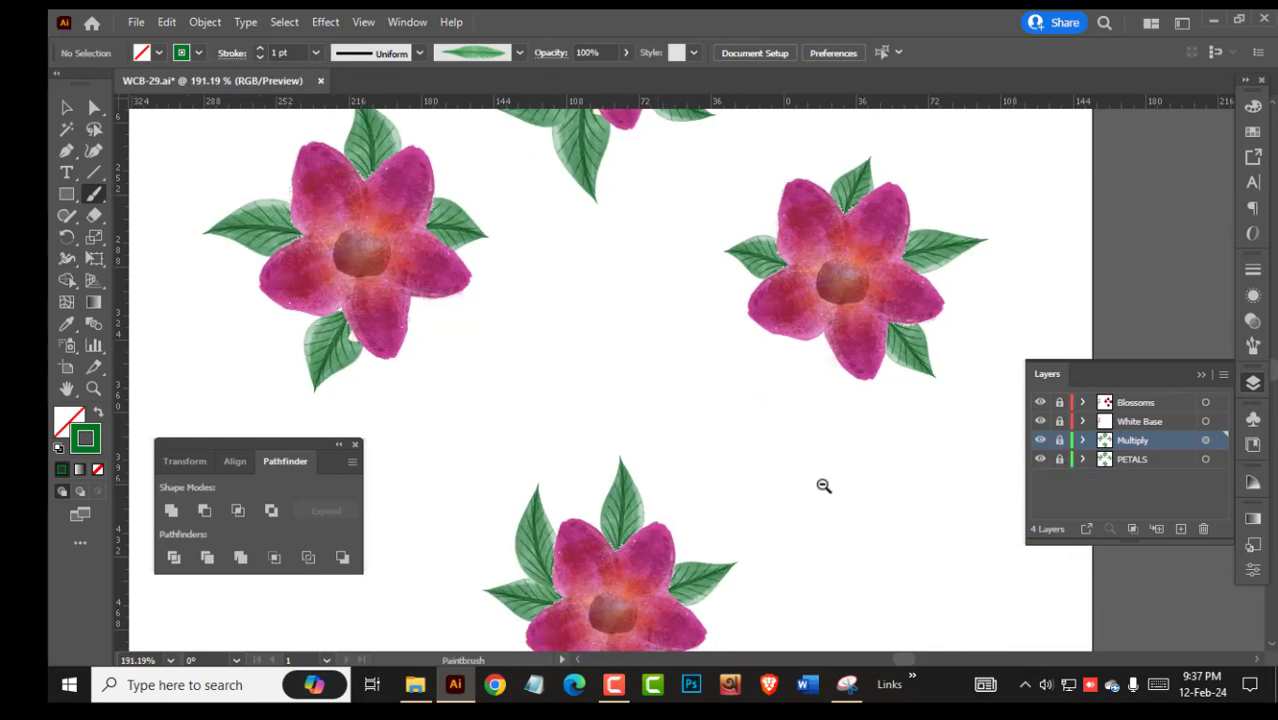
left_click_drag(822, 486, 798, 481)
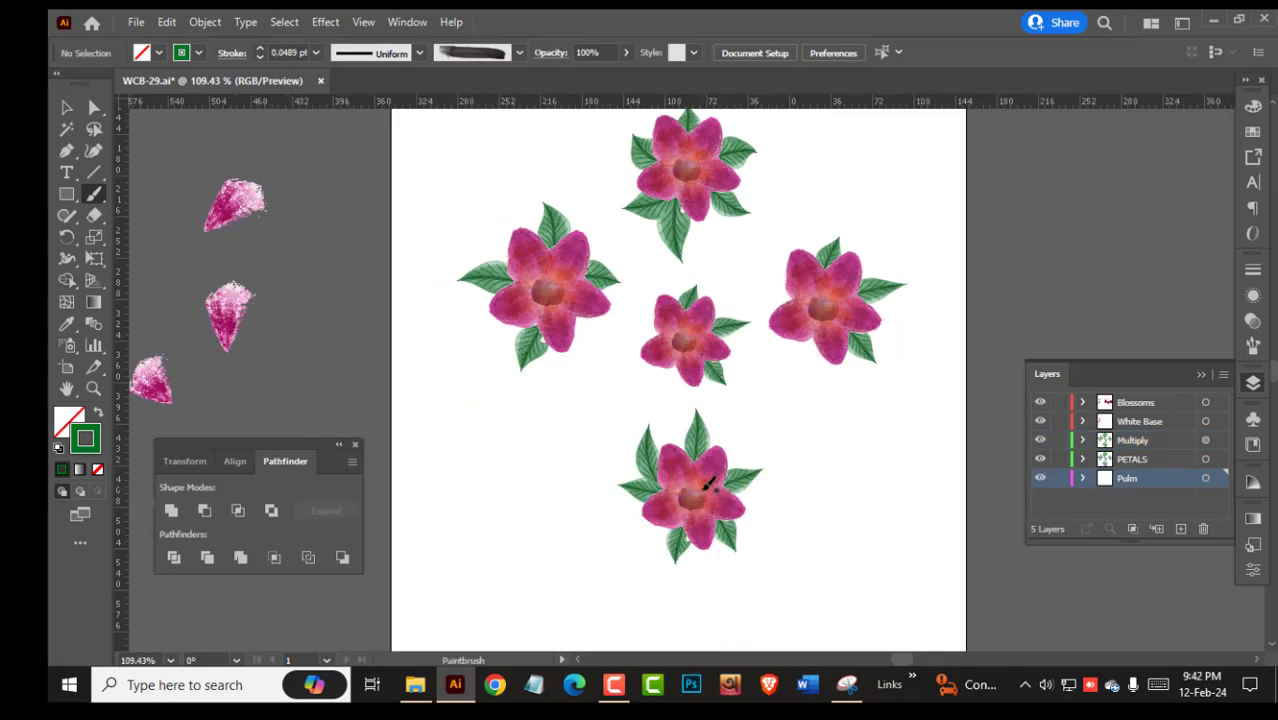
left_click_drag(689, 352, 691, 348)
scroll(690, 430, "up", 2)
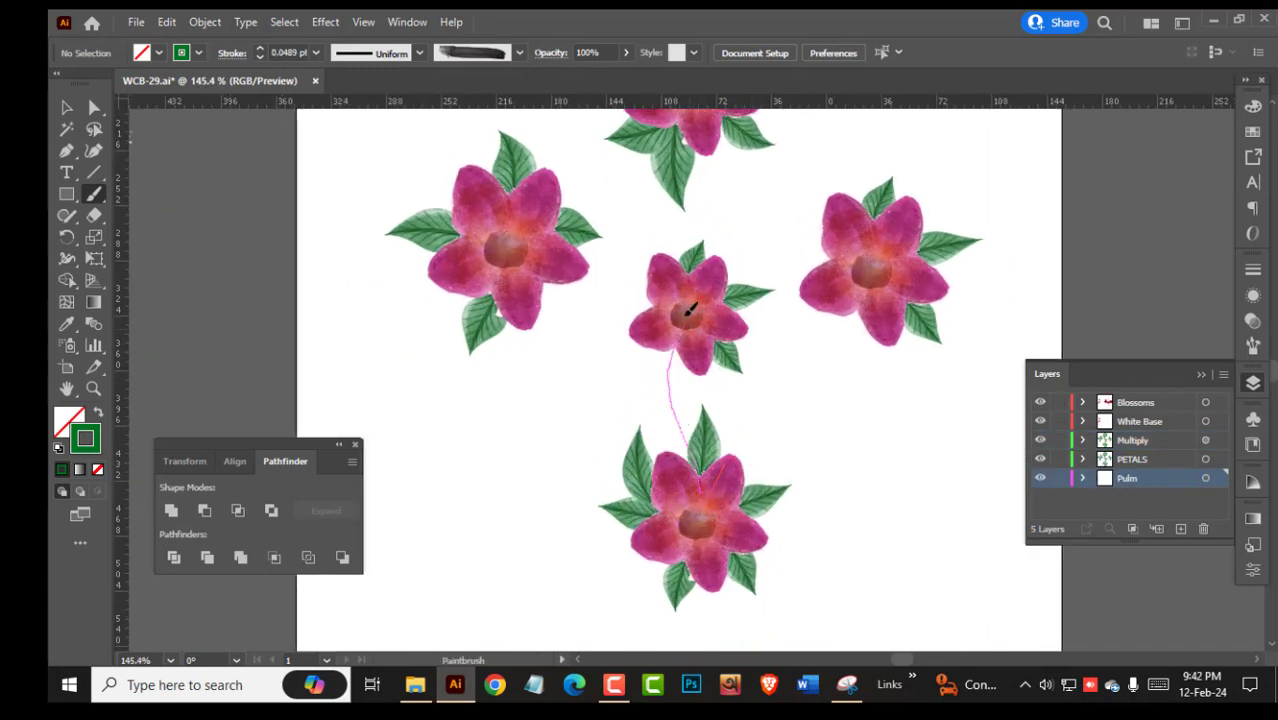
left_click_drag(689, 311, 690, 313)
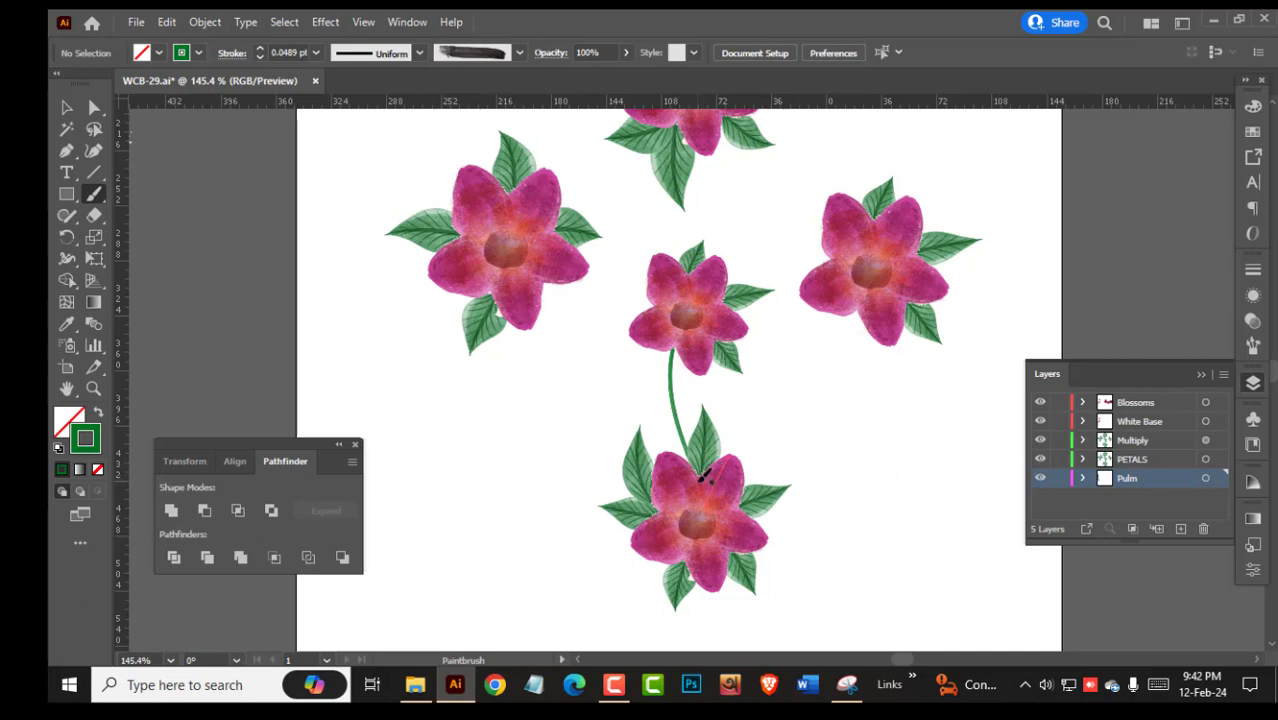
mouse_move(707, 459)
left_mouse_down()
mouse_move(760, 432)
mouse_move(855, 405)
left_mouse_up()
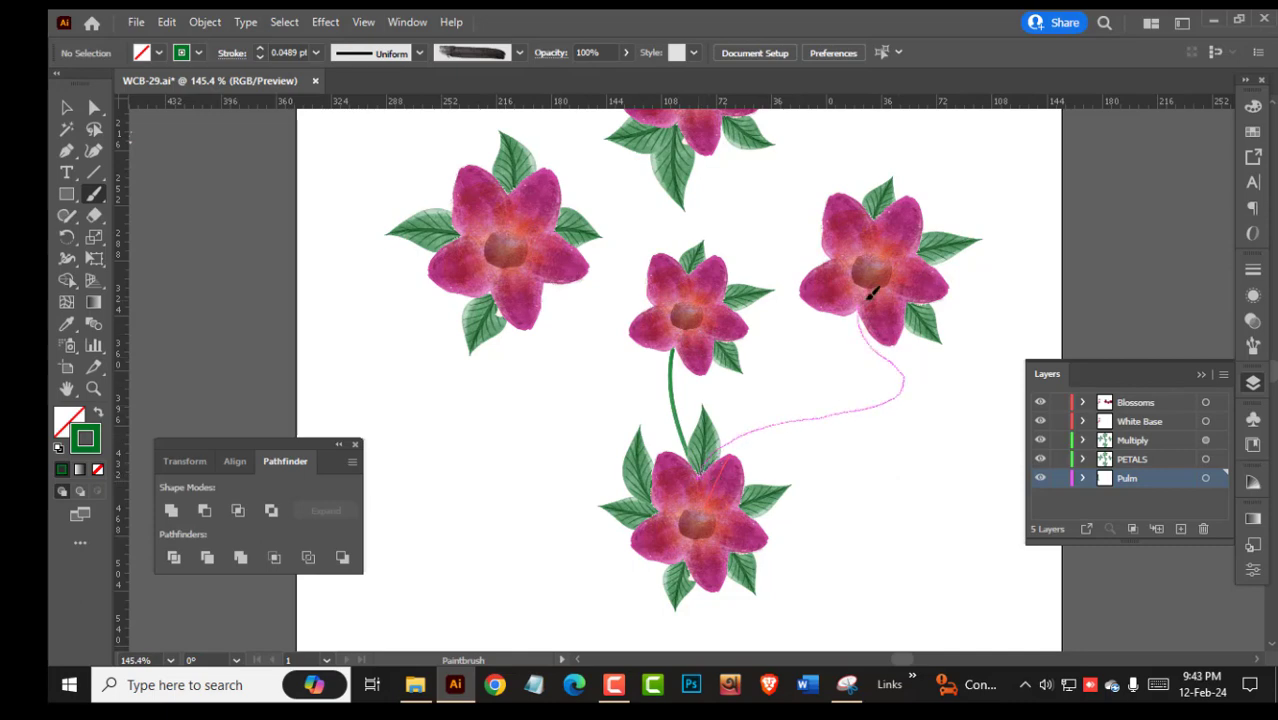
left_click_drag(870, 292, 870, 295)
key("ctrl+z")
Paint an S-curved green stem from the bottom flower up to the left flower and adjust its lower end.
left_click_drag(634, 400, 624, 220)
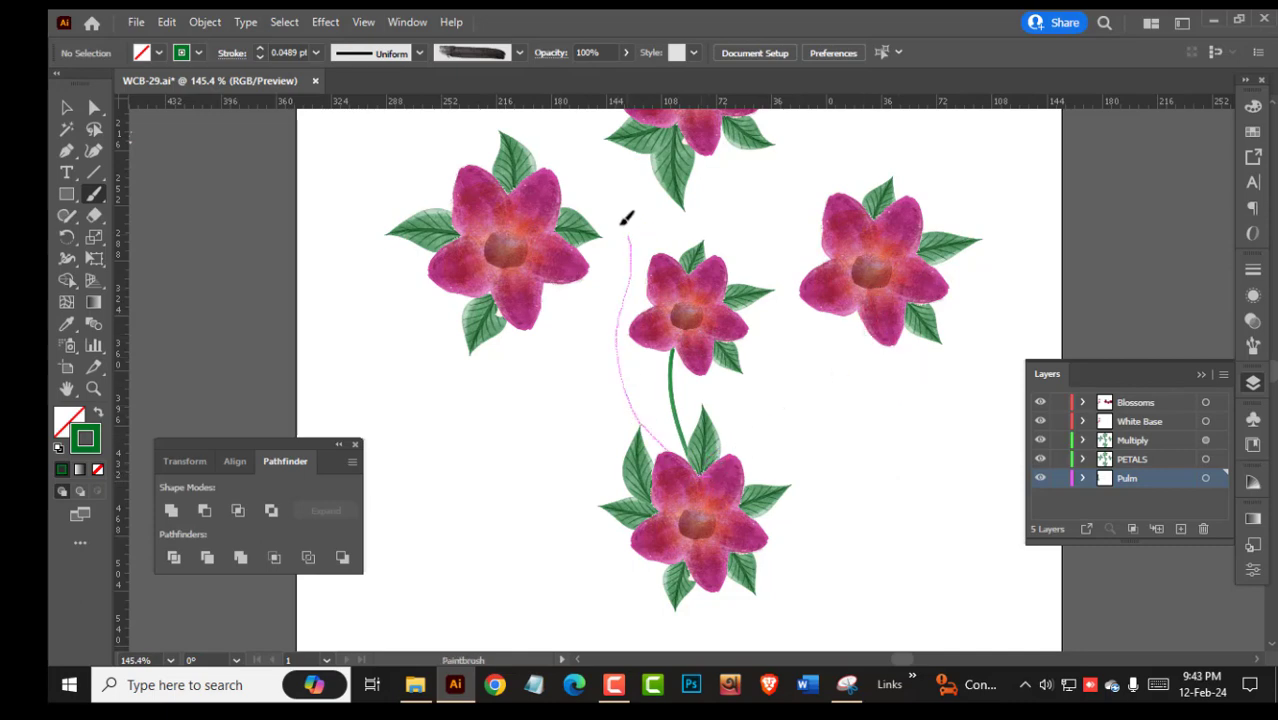
left_click_drag(537, 228, 538, 228)
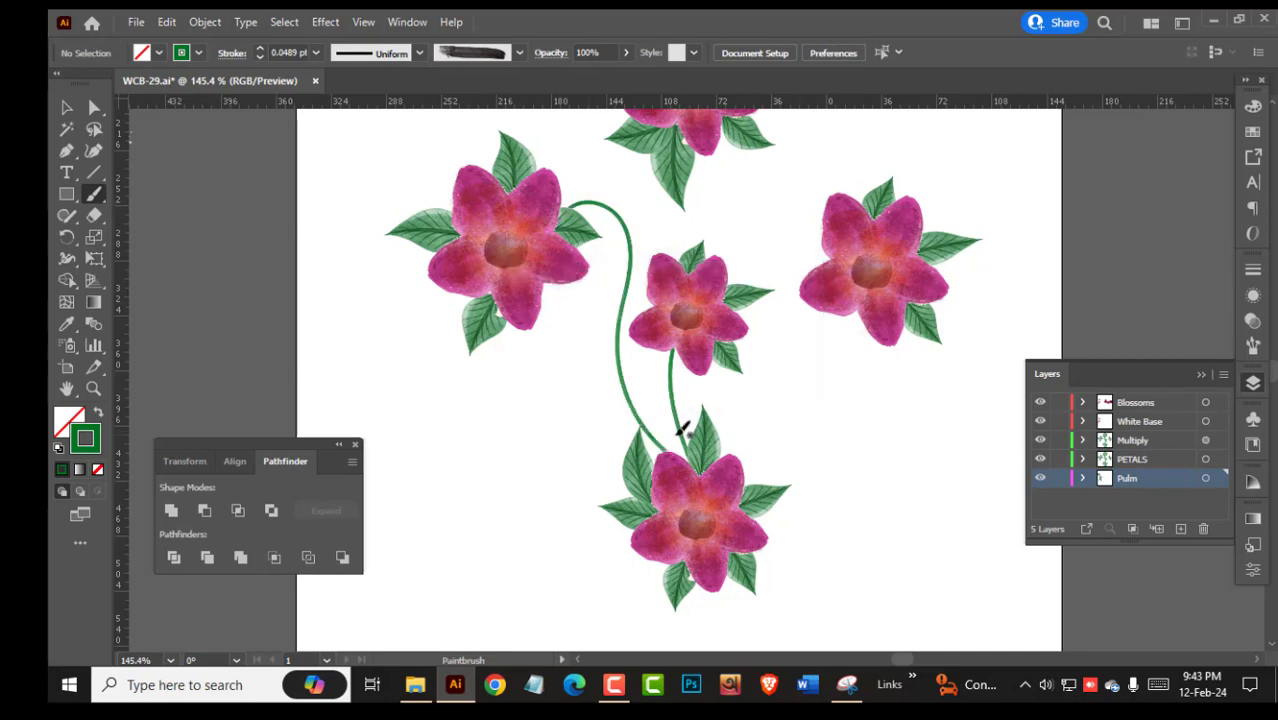
key("a")
mouse_move(678, 470)
left_mouse_down()
mouse_move(730, 485)
mouse_move(703, 489)
left_mouse_up()
left_click(822, 400)
Paint a curved green stem from the centre flower up to the top flower.
key("space")
left_click_drag(826, 398, 811, 449)
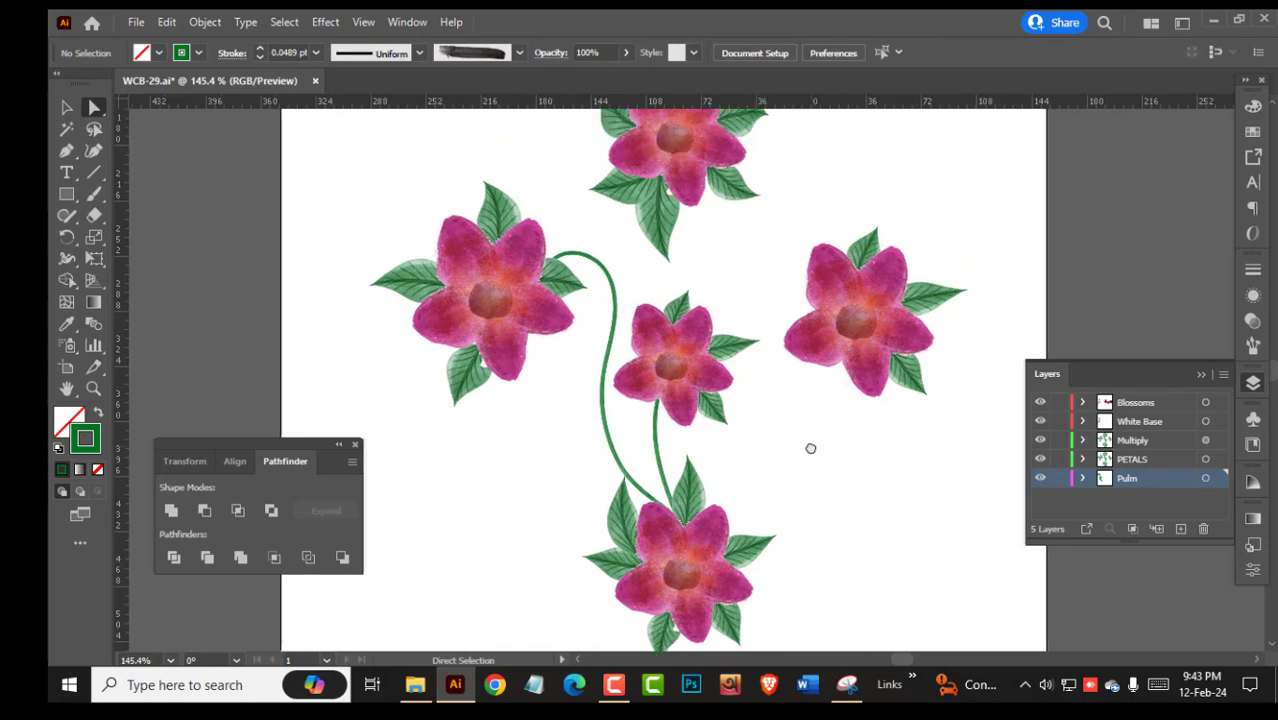
key("b")
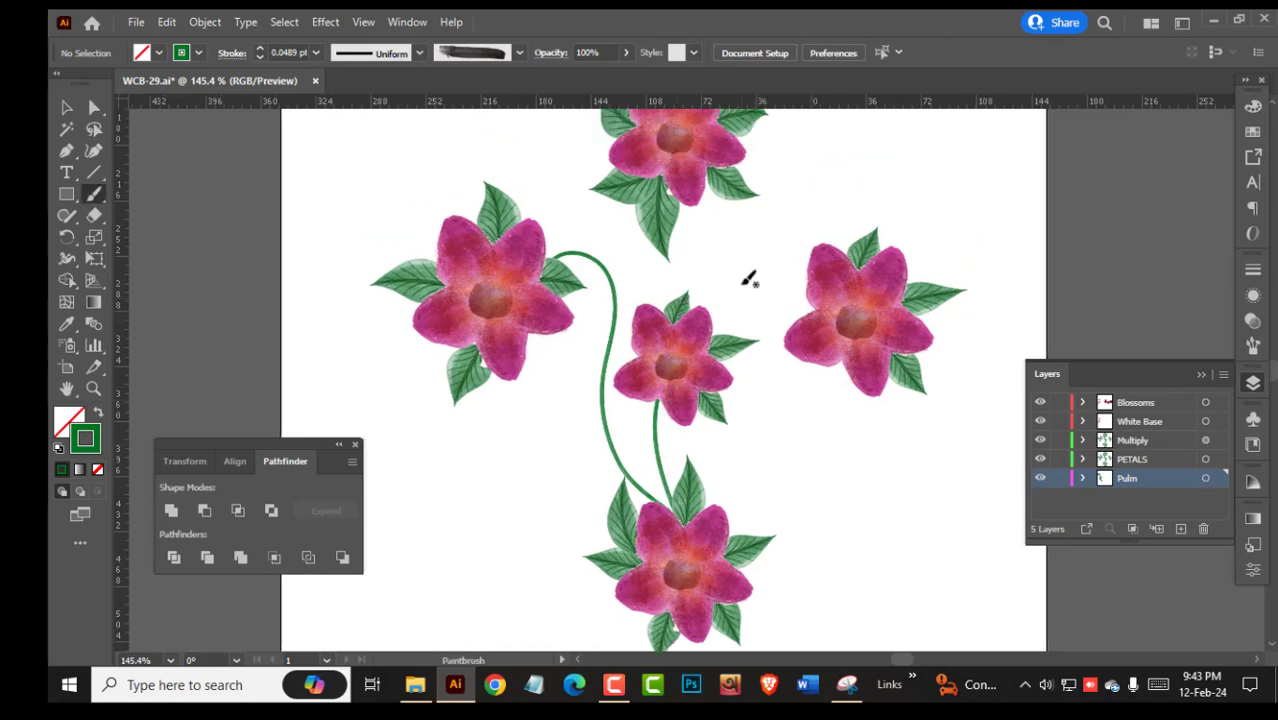
key("space")
left_click_drag(750, 280, 696, 410)
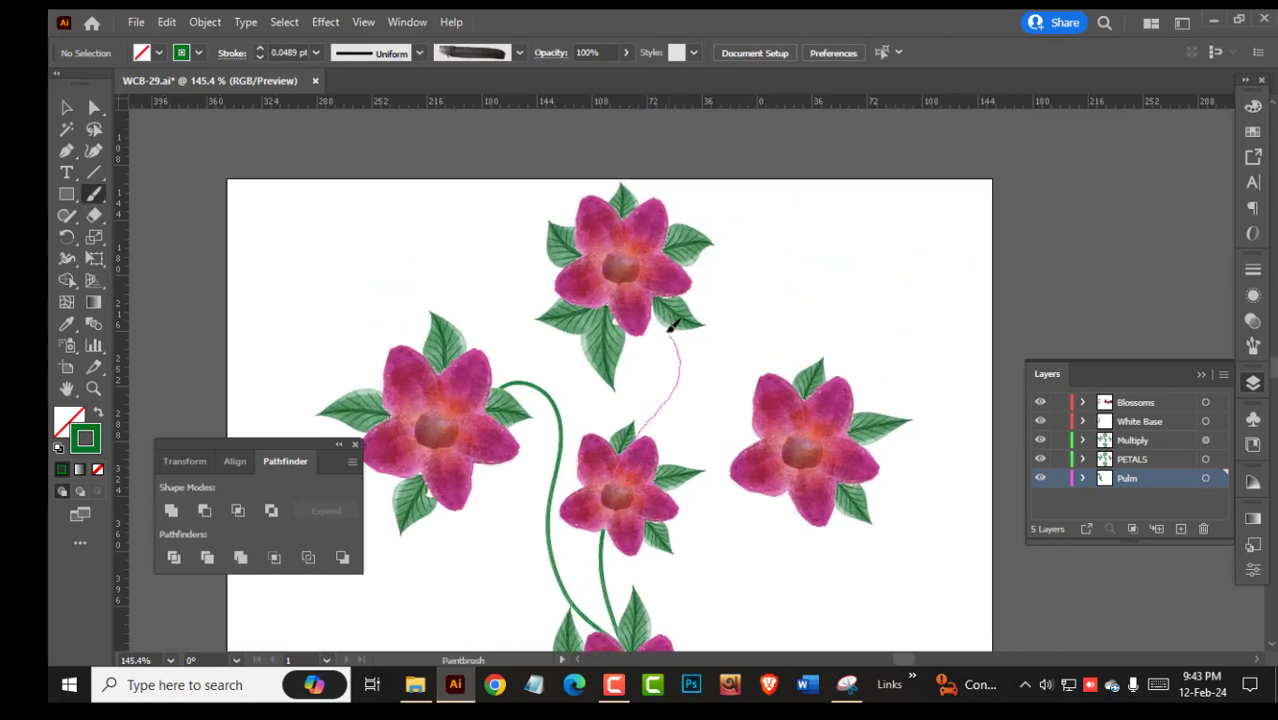
left_click_drag(650, 287, 650, 285)
Paint a green stem from the bottom flower diagonally up to the right flower.
key("space")
mouse_move(695, 564)
left_mouse_down()
mouse_move(630, 317)
mouse_move(622, 408)
left_mouse_up()
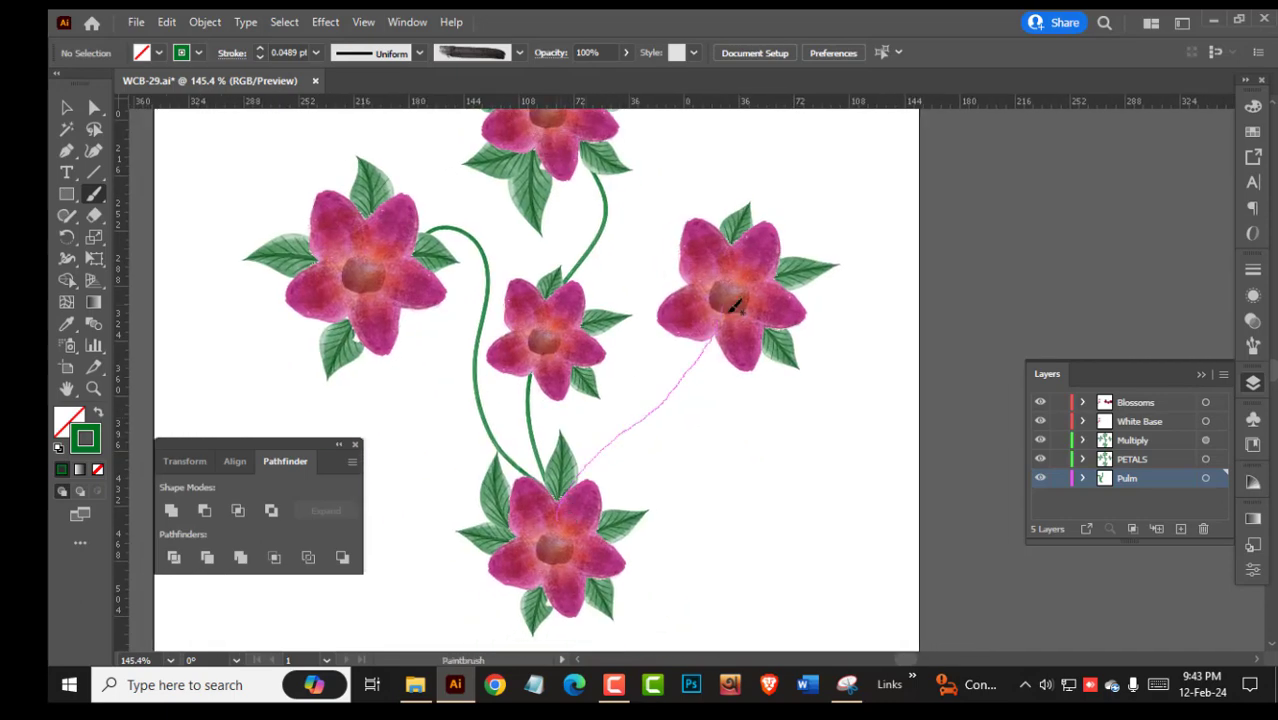
left_click_drag(731, 312, 732, 314)
key("space")
left_click_drag(696, 401, 713, 519)
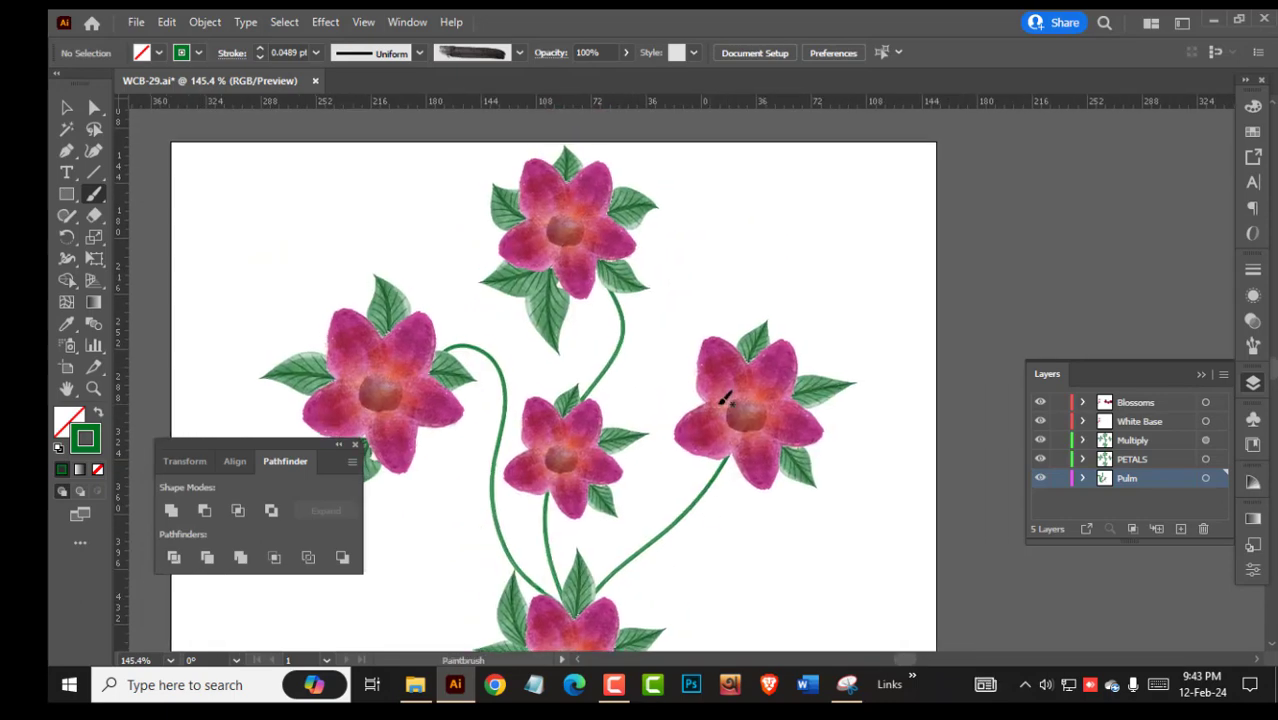
left_click_drag(723, 398, 642, 362)
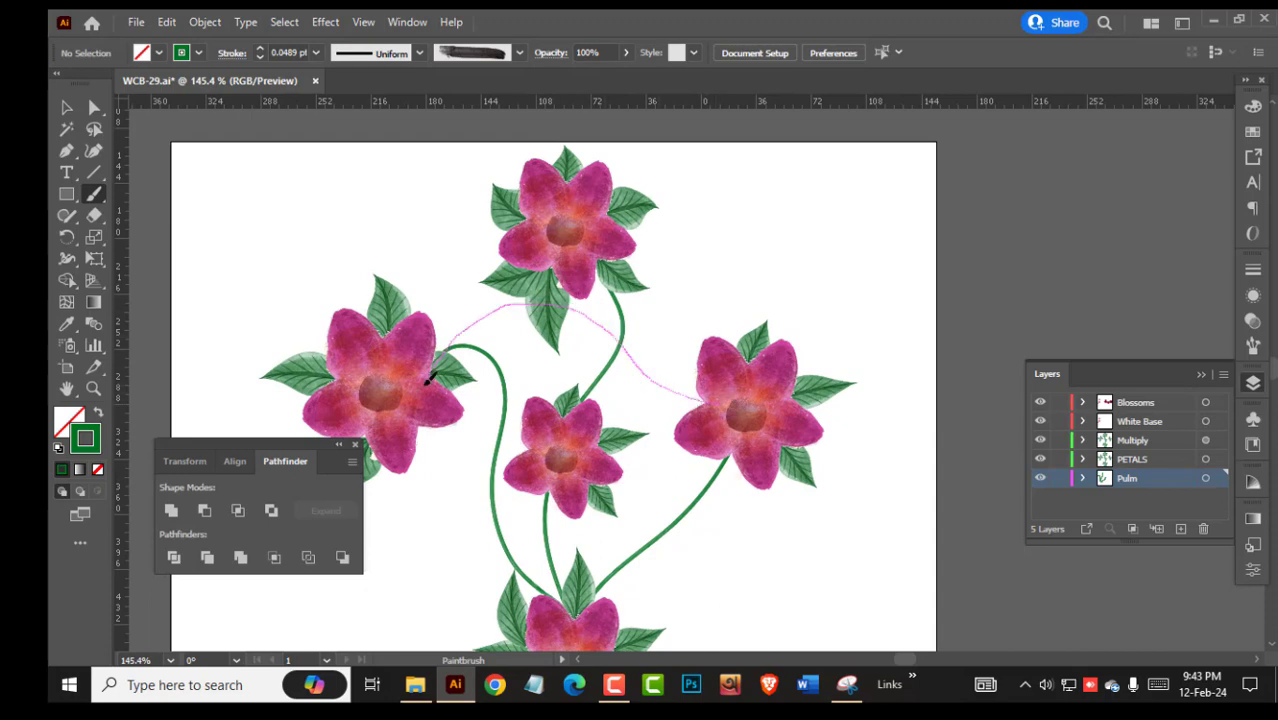
left_click_drag(430, 377, 431, 377)
scroll(640, 385, "down", 3)
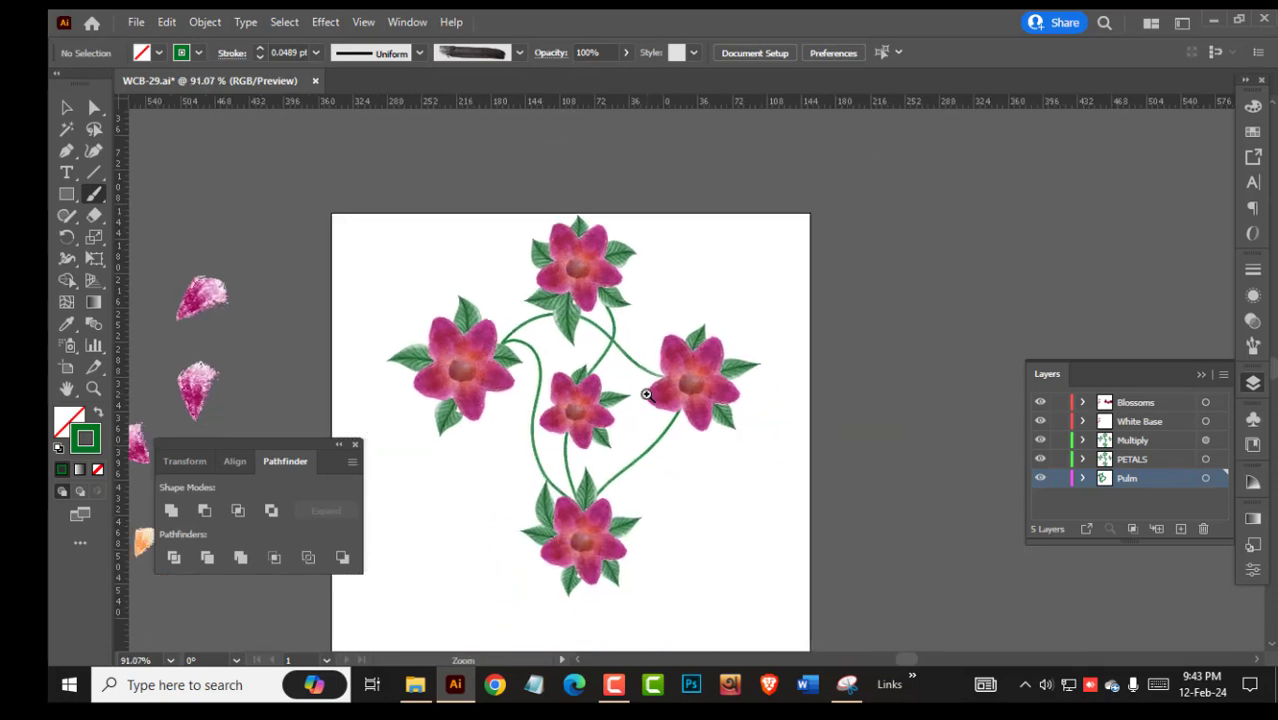
key("ctrl+z")
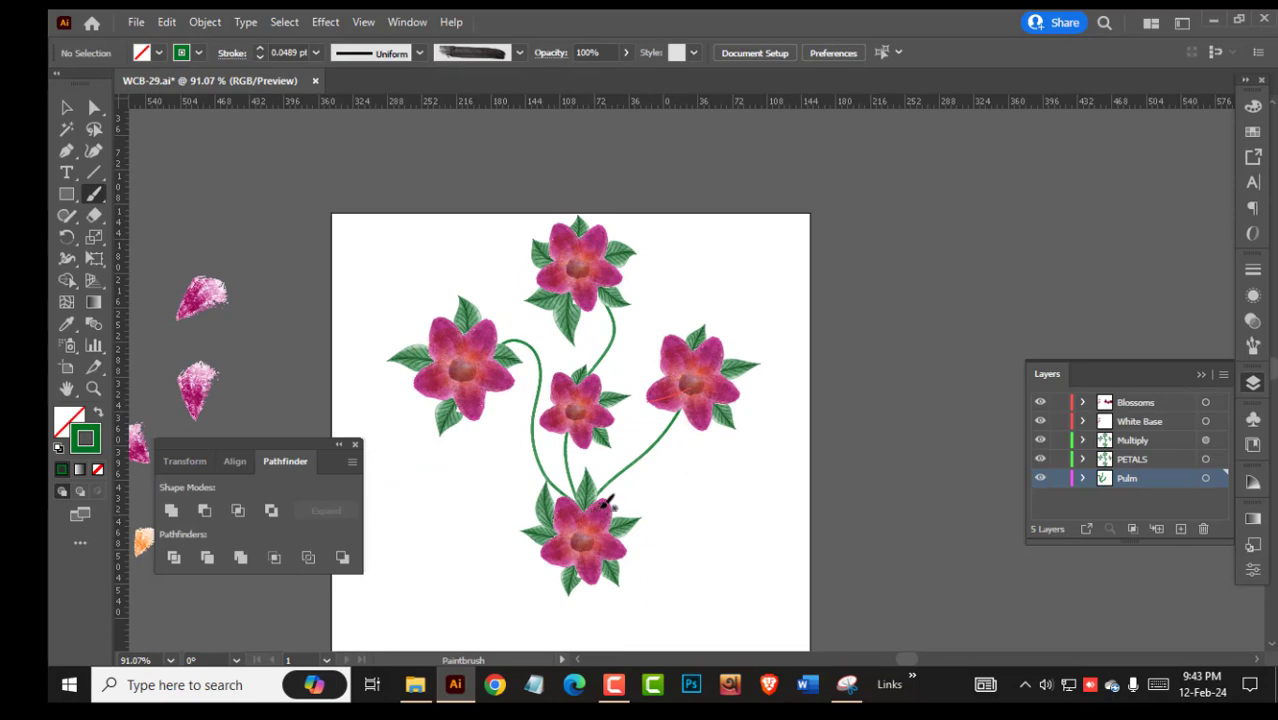
left_click(1160, 458)
scroll(490, 440, "up", 3)
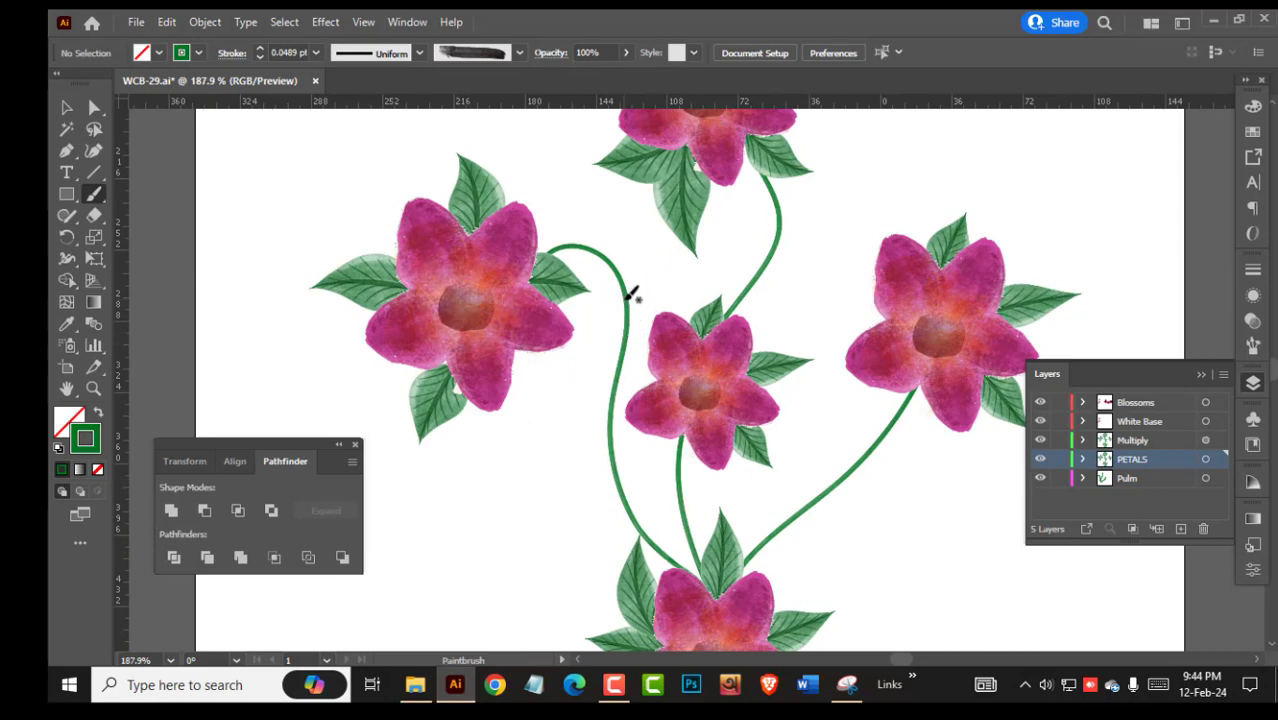
left_click_drag(590, 375, 587, 390)
key("ctrl+z")
Paint a leaf at the bend of the left stem with an existing leaf's brush, setting its stroke to 0.3 pt with a uniform profile.
left_click(565, 283, "ctrl")
left_click(648, 259, "ctrl")
left_click_drag(641, 204, 640, 205)
key("v")
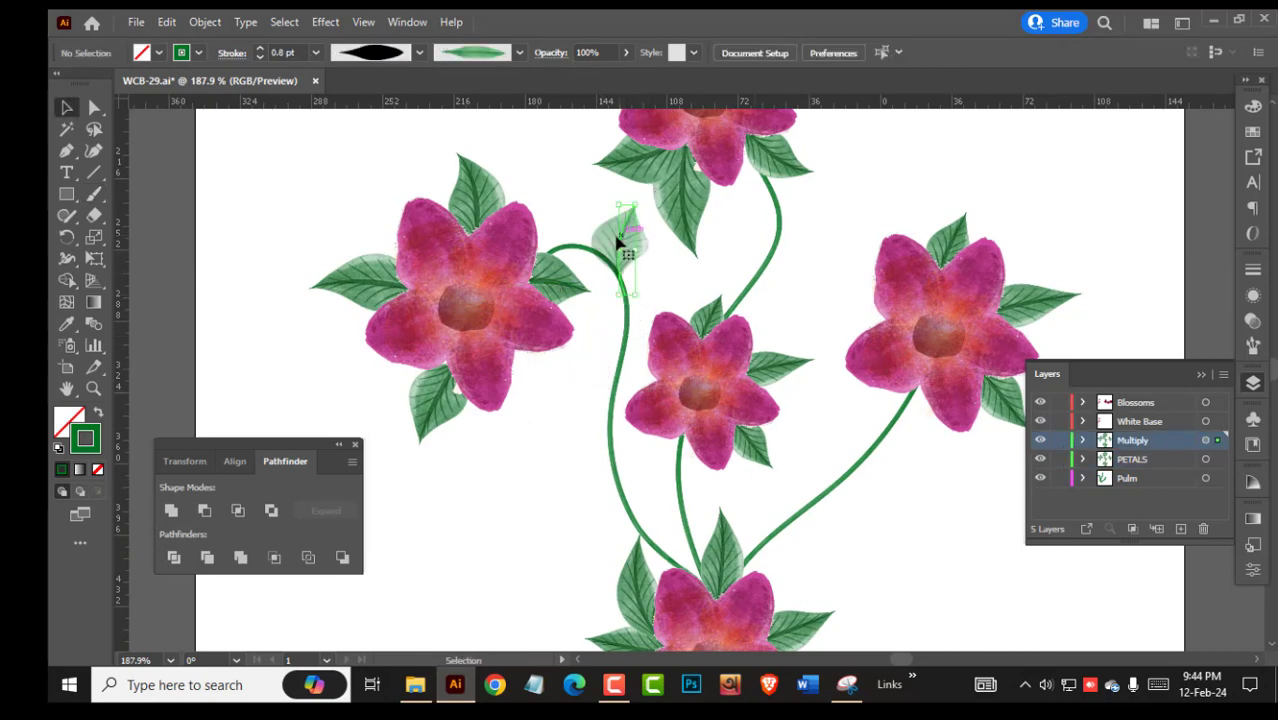
left_click(619, 242)
left_click(259, 57)
left_click(260, 50)
left_click(260, 50)
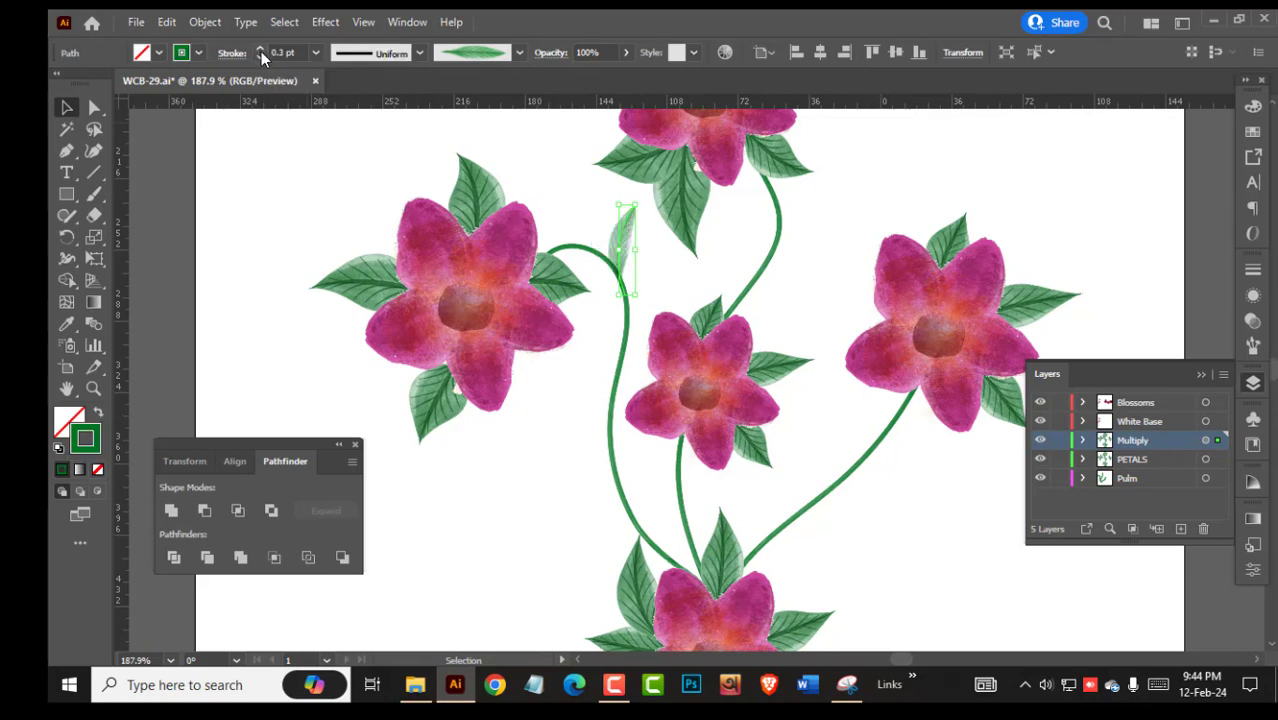
key("ctrl+shift+a")
Paint three more leaves on alternating sides of the left stem's upper half.
left_click_drag(636, 362, 730, 419)
key("b")
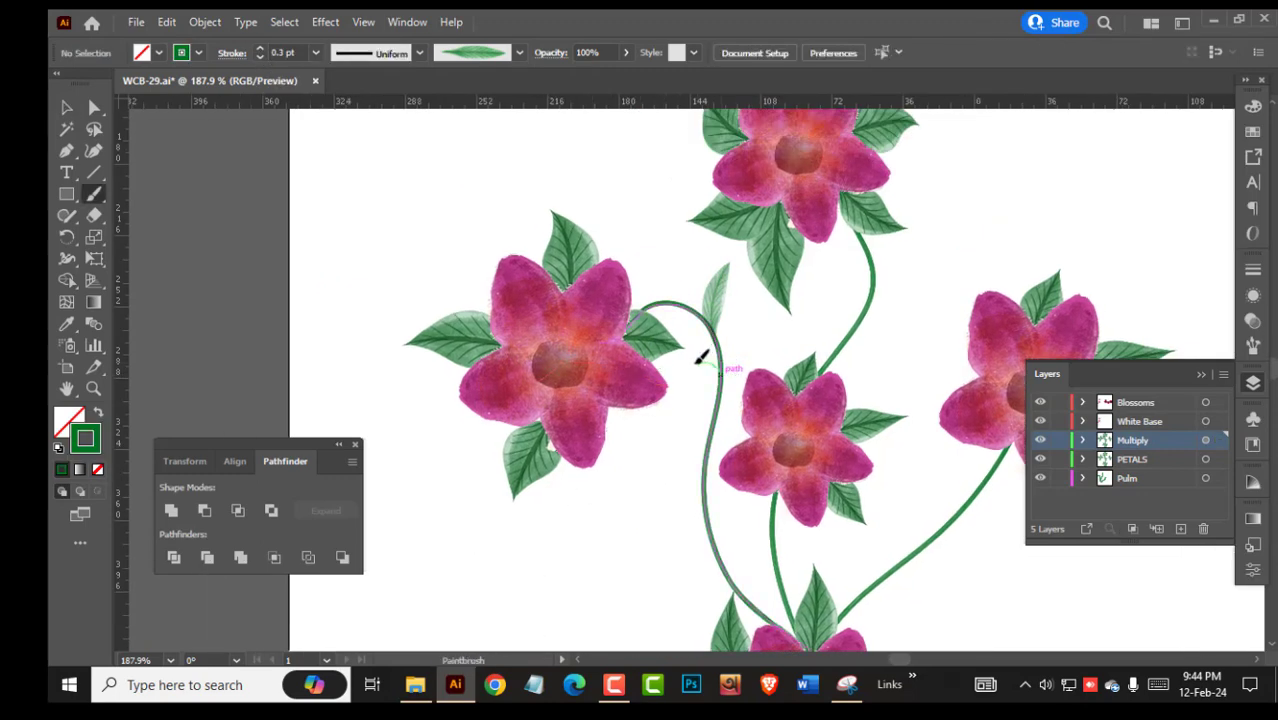
scroll(760, 478, "up", 3, "alt")
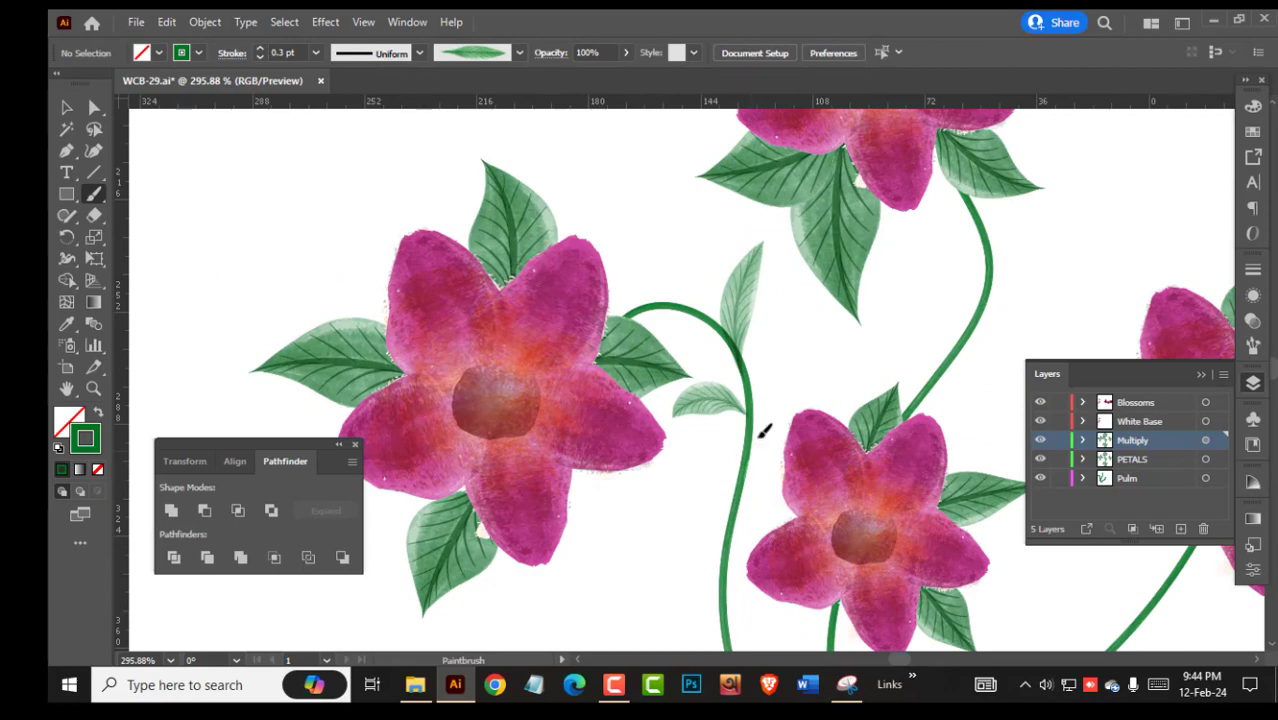
left_click_drag(751, 445, 851, 359)
left_click_drag(729, 570, 789, 440)
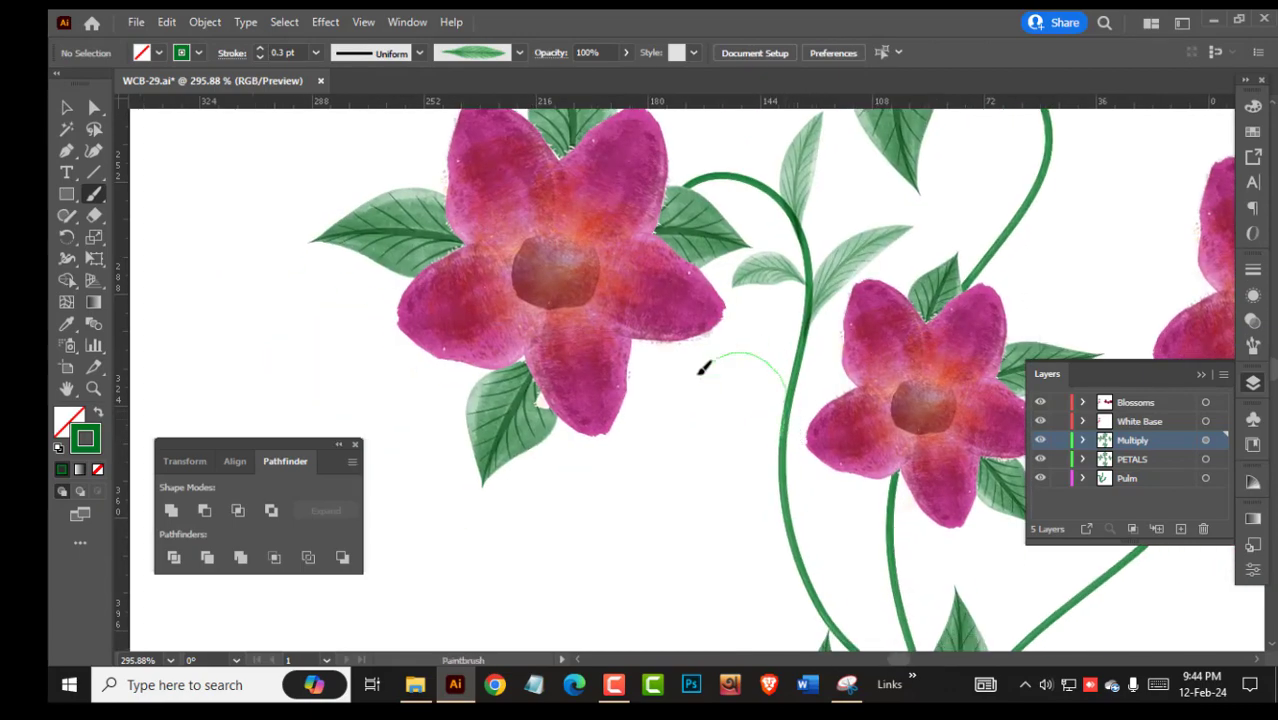
left_click_drag(699, 374, 693, 378)
Paint a small leaf on the inner side of the left stem, beside the centre flower, undoing the first attempt.
mouse_move(797, 499)
left_mouse_down()
mouse_move(745, 377)
mouse_move(748, 464)
left_mouse_up()
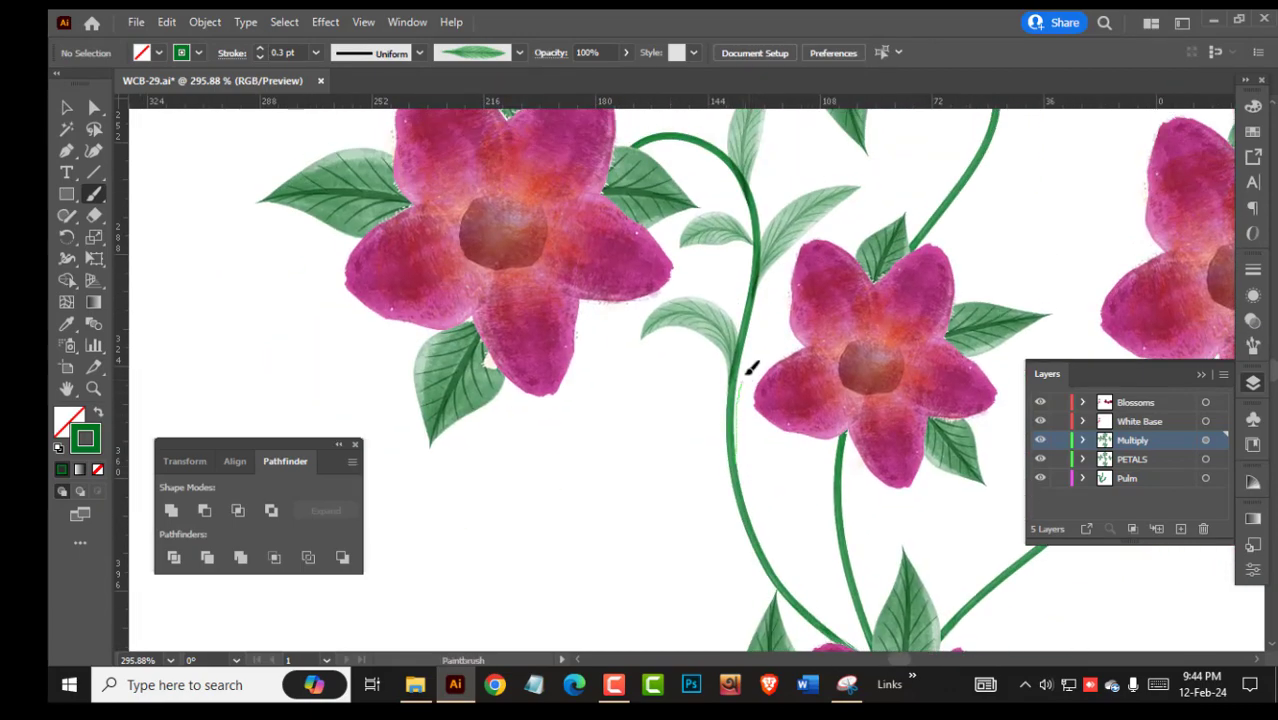
left_click_drag(820, 354, 821, 355)
key("ctrl+z")
left_click_drag(779, 293, 782, 291)
Paint a leaf from the left stem towards the centre flower's petal and set its stroke to 0.1 pt.
left_click_drag(755, 486, 739, 395)
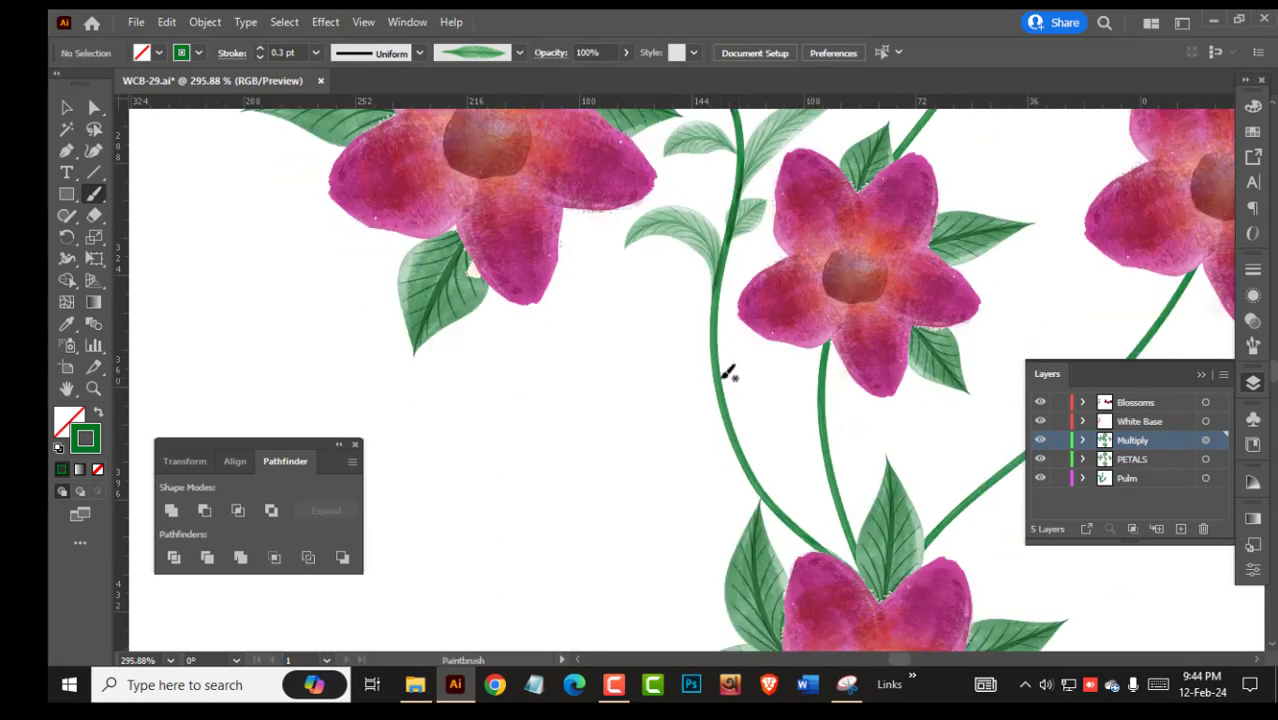
left_click_drag(745, 272, 799, 255)
left_click_drag(778, 335, 804, 345)
left_click(760, 305, "ctrl")
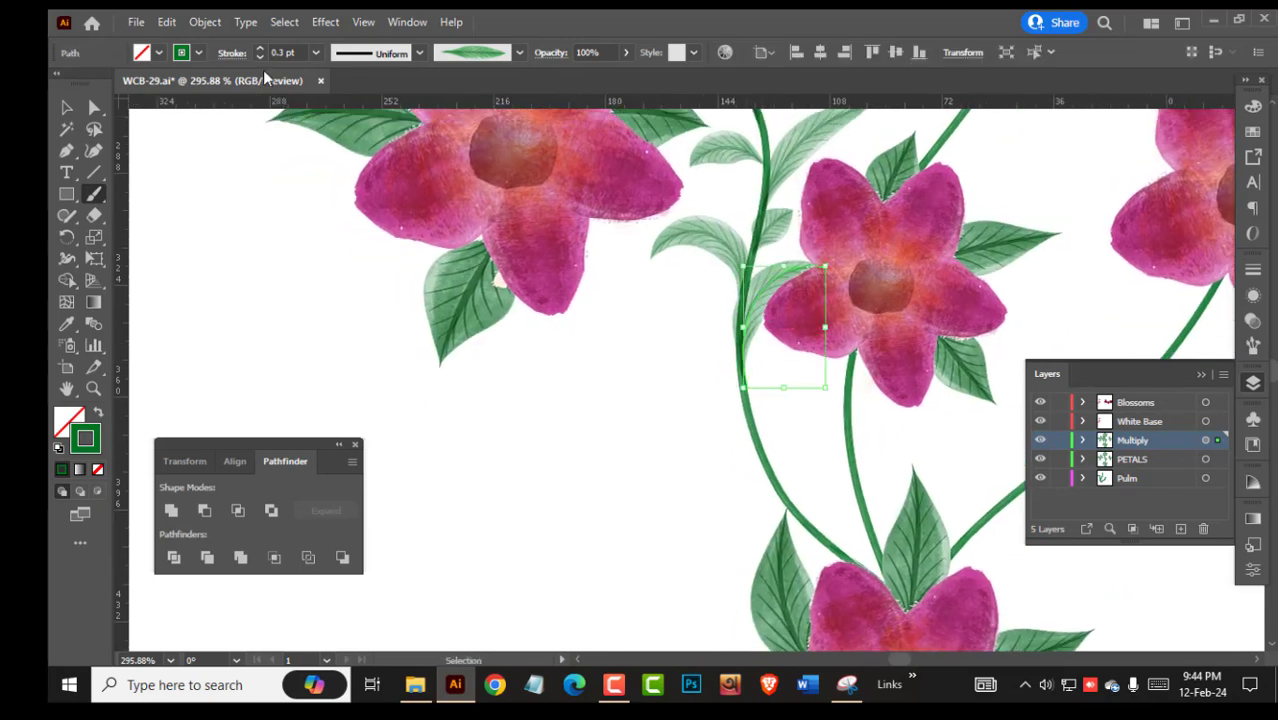
left_click(261, 58)
left_click(261, 60)
left_click(358, 299, "ctrl")
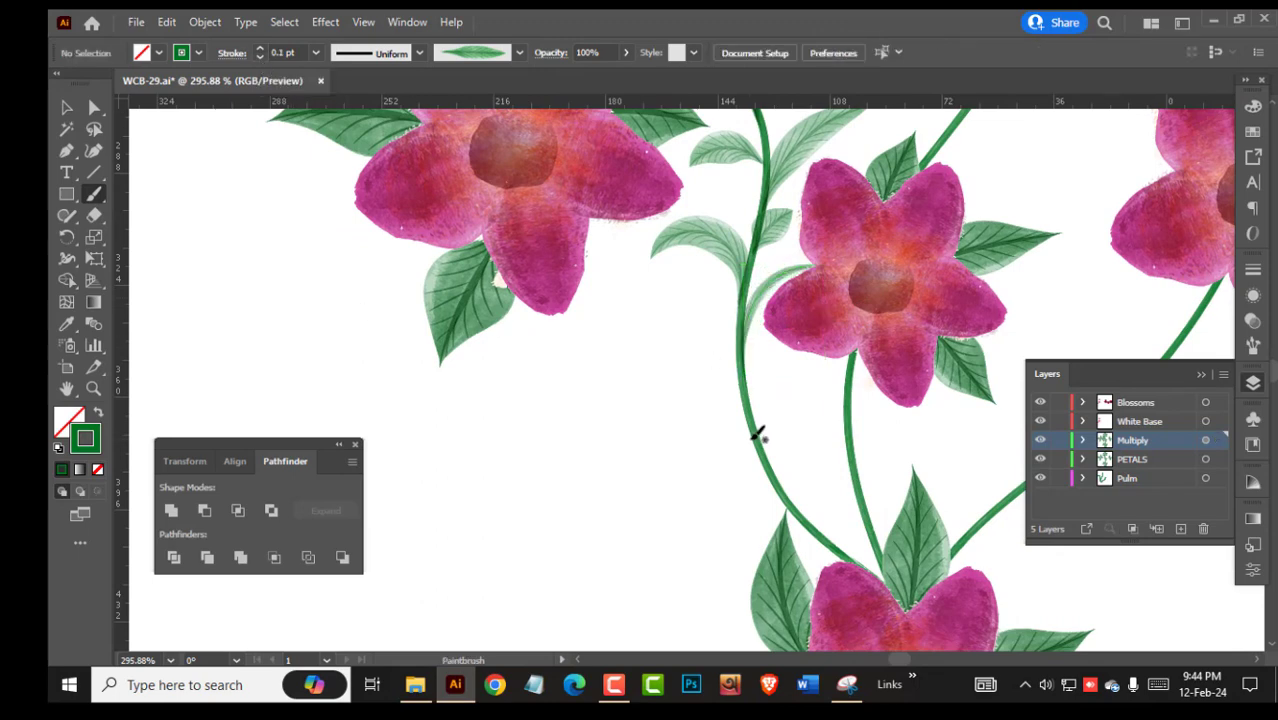
Paint a long curved leaf on the outer side of the left stem and raise its stroke to 0.3 pt.
left_click_drag(700, 326, 594, 352)
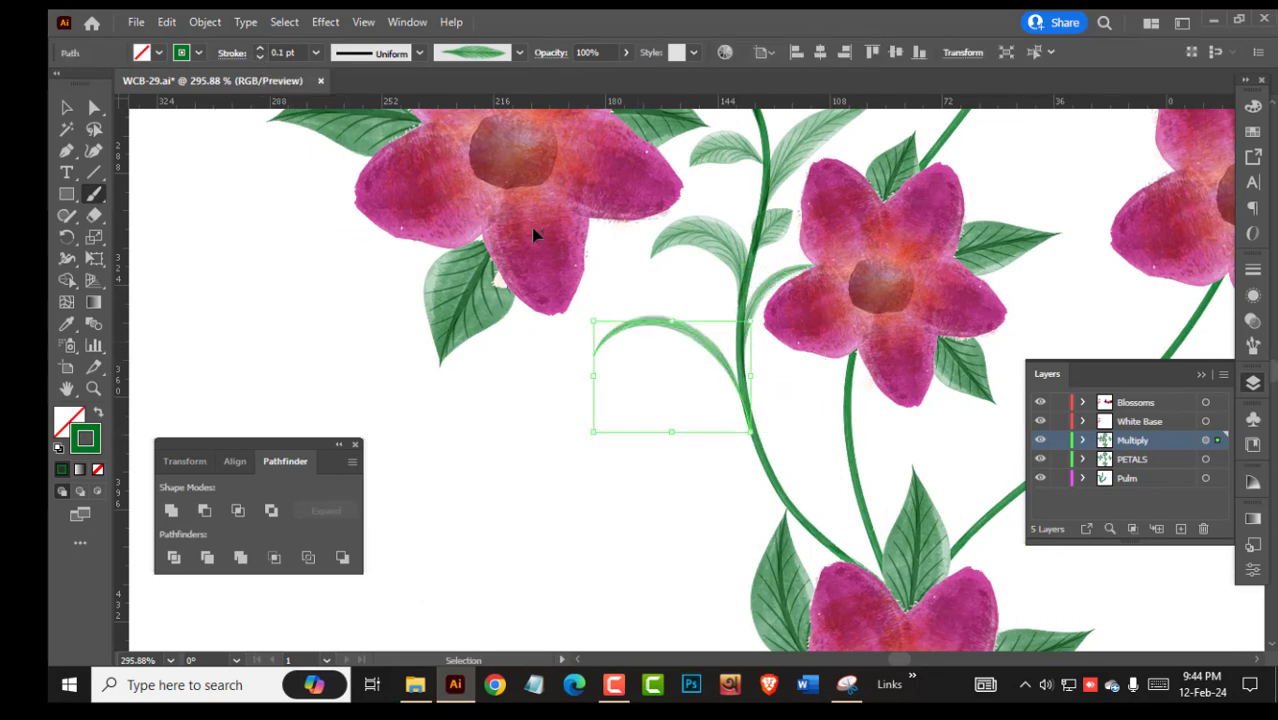
left_click(261, 50)
left_click(351, 306, "ctrl")
Delete the unwanted leaf and paint one leaf on each side of the left stem's lower part.
mouse_move(805, 457)
left_mouse_down()
mouse_move(632, 411)
mouse_move(619, 345)
mouse_move(660, 320)
left_mouse_up()
left_click(606, 361, "ctrl")
key("Delete")
mouse_move(585, 413)
left_mouse_down()
mouse_move(472, 379)
mouse_move(434, 428)
left_mouse_up()
left_click_drag(642, 459, 632, 451)
left_click_drag(521, 363, 531, 373)
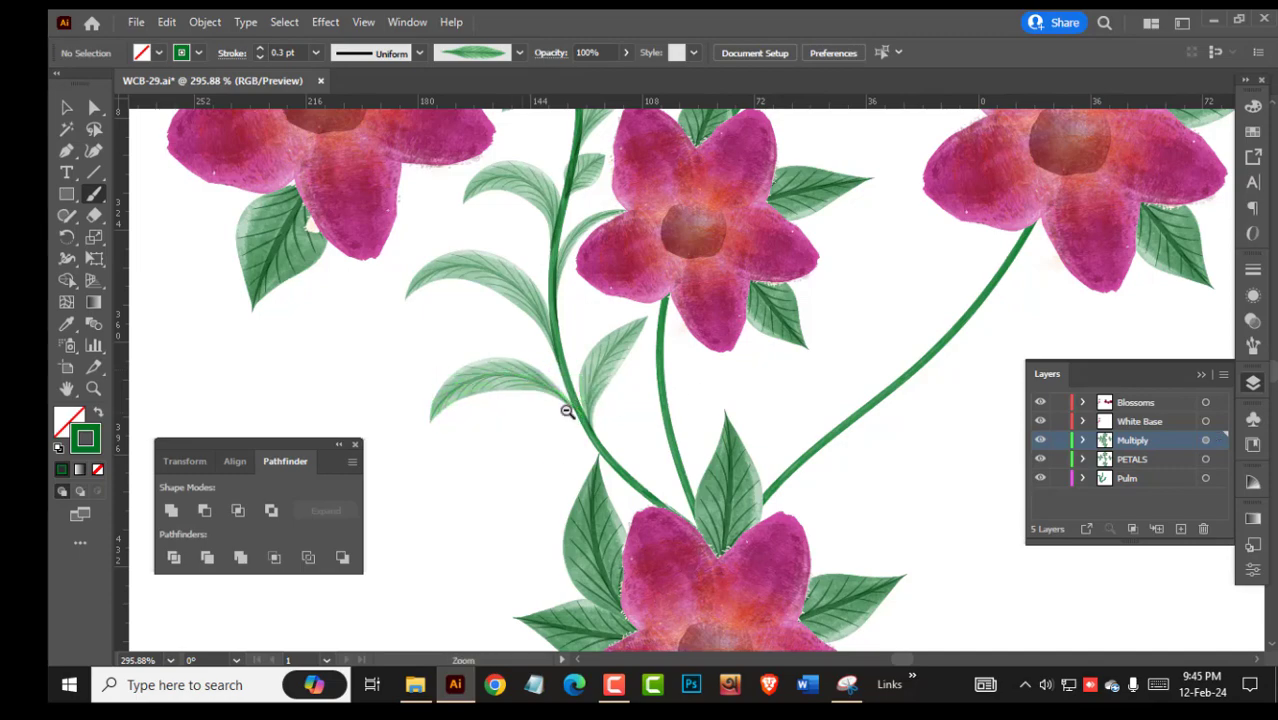
Paint leaves along both sides of the stem between the centre flower and the top flower.
scroll(533, 411, "down", 5)
mouse_move(847, 430)
left_mouse_down()
mouse_move(803, 479)
mouse_move(814, 389)
mouse_move(780, 323)
left_mouse_up()
left_click_drag(887, 340, 818, 468)
left_click_drag(760, 455, 751, 311)
mouse_move(710, 498)
left_mouse_down()
mouse_move(784, 466)
mouse_move(868, 490)
left_mouse_up()
left_click_drag(833, 420, 823, 537)
mouse_move(794, 476)
left_mouse_down()
mouse_move(774, 380)
mouse_move(681, 346)
left_mouse_up()
left_click_drag(836, 380, 738, 386)
mouse_move(675, 520)
left_mouse_down()
mouse_move(714, 500)
mouse_move(845, 521)
left_mouse_up()
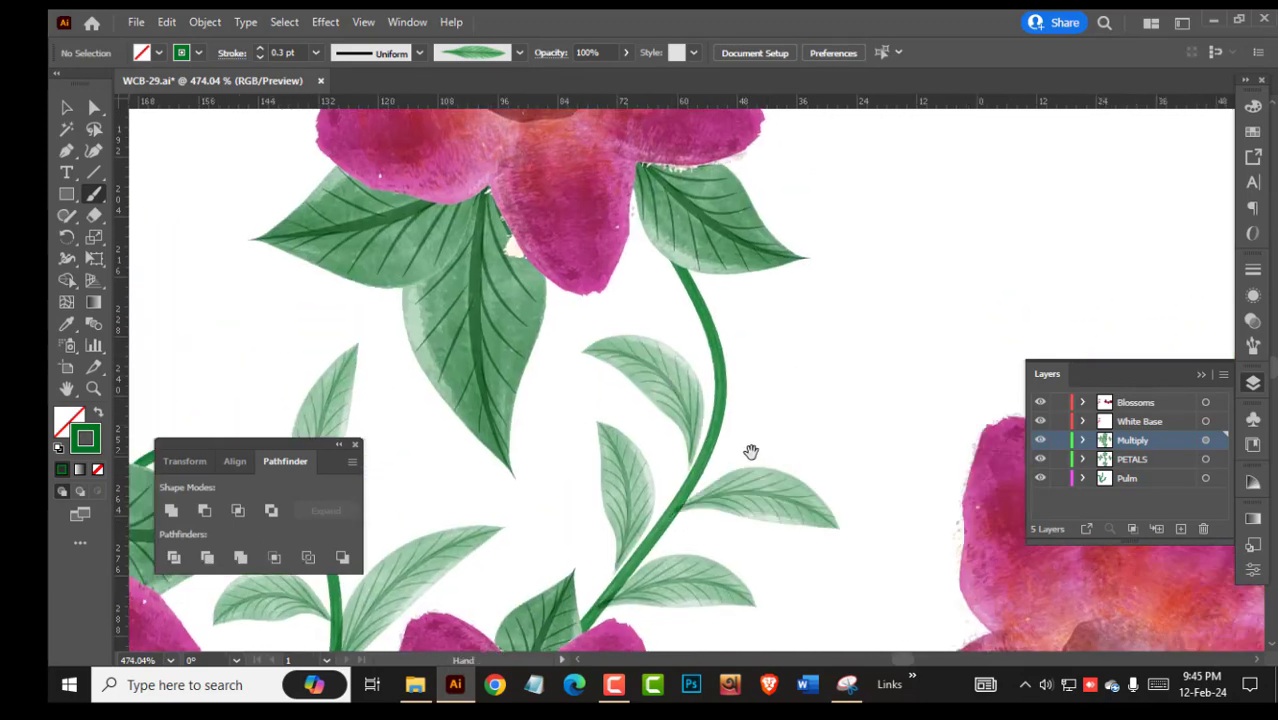
mouse_move(733, 394)
left_mouse_down()
mouse_move(782, 331)
mouse_move(893, 310)
left_mouse_up()
key("ctrl+space")
left_click_drag(734, 310, 719, 325)
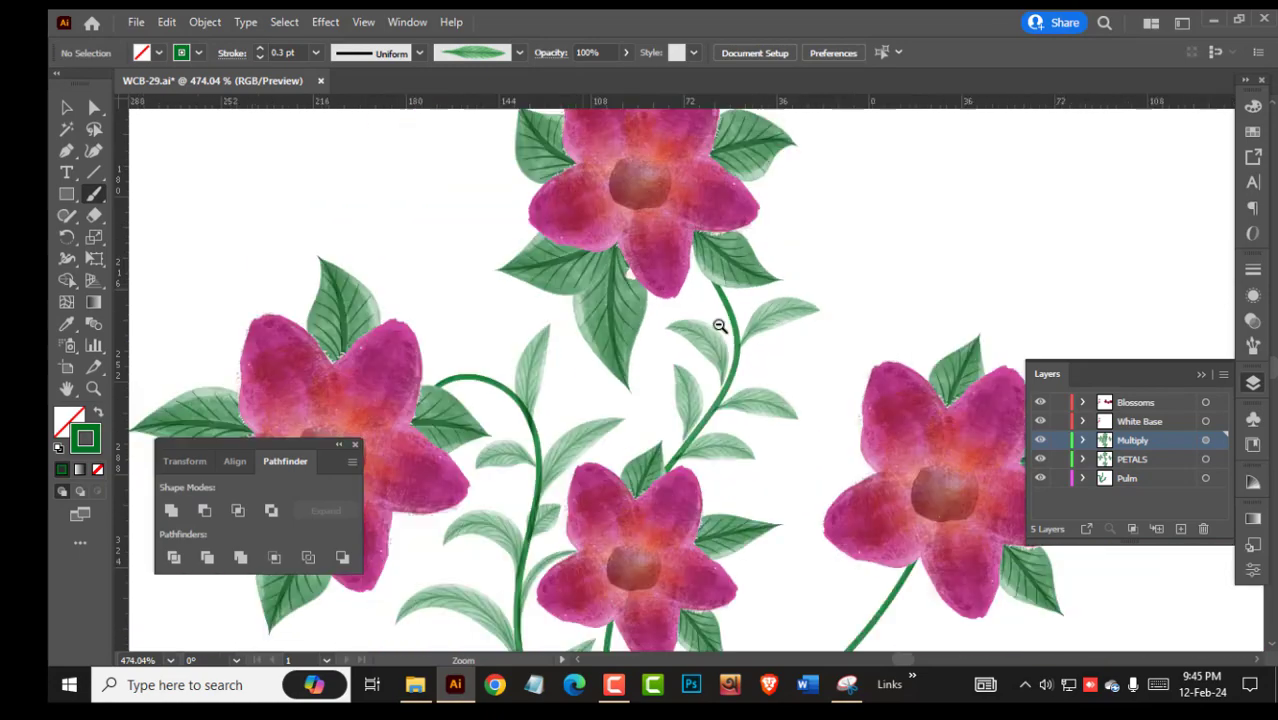
Adjust the anchor points of the stem running to the right flower, moving its upper end against the petals.
left_click_drag(731, 612, 641, 376)
key("a")
left_click_drag(645, 451, 707, 515)
left_click_drag(580, 541, 754, 474)
left_click_drag(730, 337, 736, 360)
left_click_drag(896, 213, 952, 232)
left_click(892, 400)
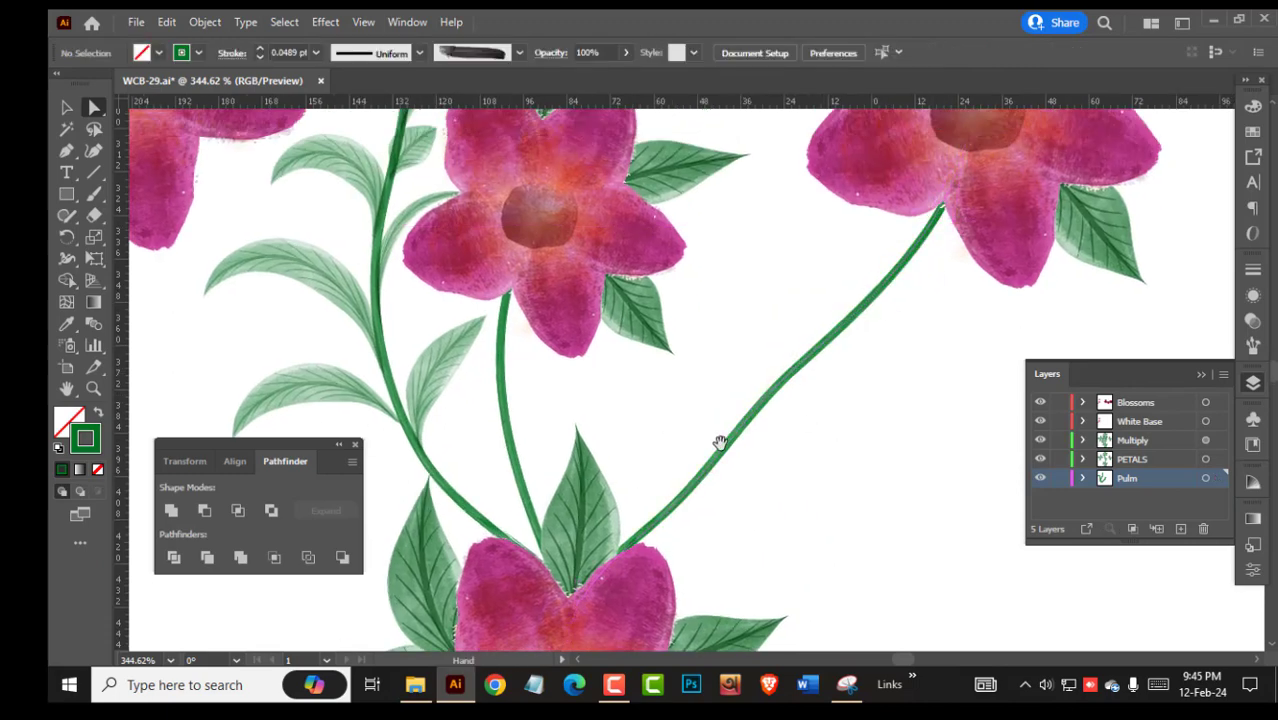
left_click_drag(619, 449, 804, 444)
left_click(700, 445)
left_click(692, 424)
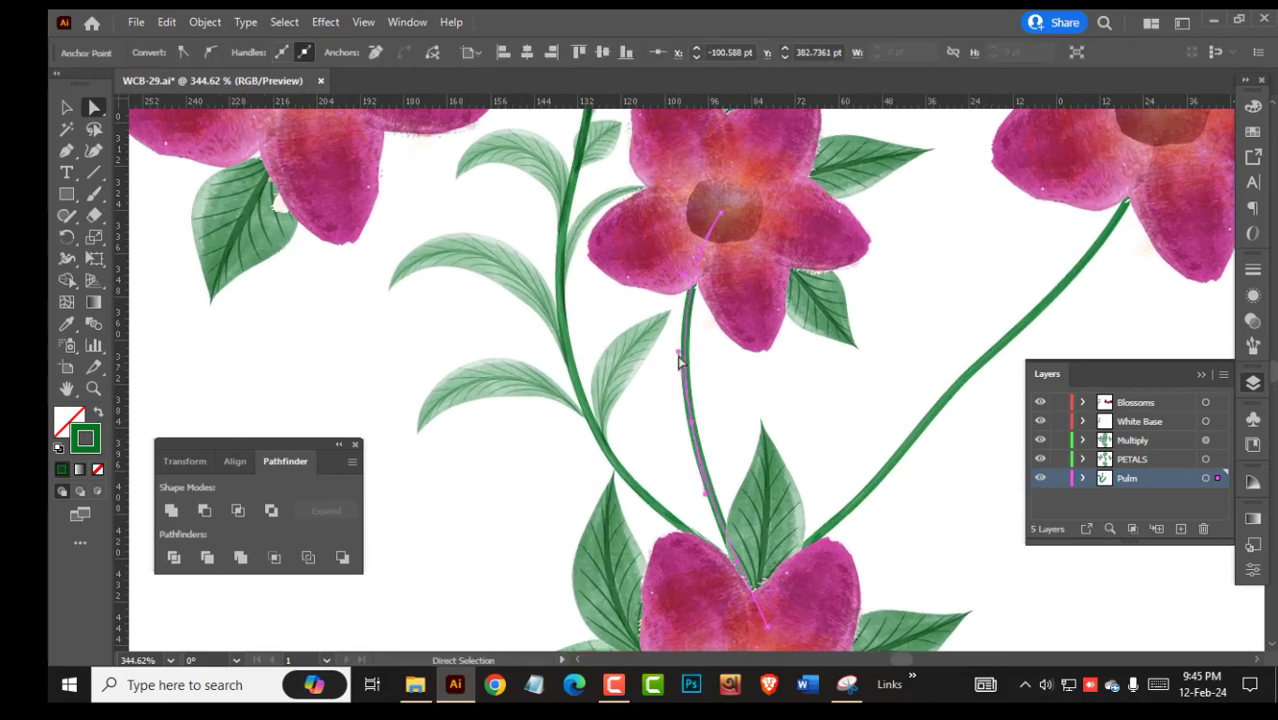
left_click(866, 366)
Pick up the leaf brush settings from an existing leaf and ready the Paintbrush for more leaves.
left_click_drag(868, 364, 776, 362)
left_click_drag(667, 393, 545, 389)
left_click_drag(612, 331, 613, 430)
key("v")
left_click(742, 272)
left_click(790, 315)
left_click(94, 193)
left_click_drag(694, 413, 608, 337)
left_click_drag(608, 473, 830, 506)
left_click_drag(633, 343, 627, 329)
key("ctrl+z")
Paint a leaf near the base of the right flower's stem and give it the teardrop-shaped width profile.
mouse_move(648, 498)
left_mouse_down()
mouse_move(683, 405)
mouse_move(671, 334)
left_mouse_up()
left_click(680, 394, "ctrl")
left_click(375, 53)
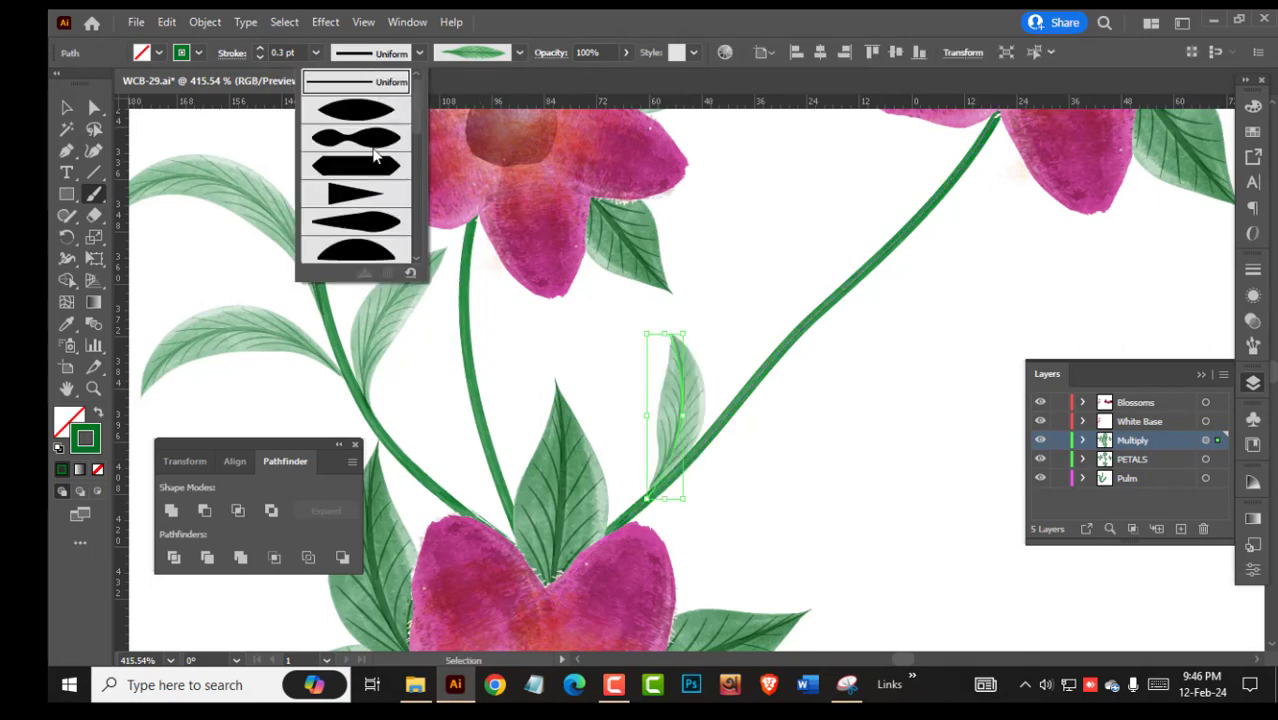
left_click(378, 228)
Select all the small leaves along the left stem together.
left_click_drag(844, 410, 702, 473)
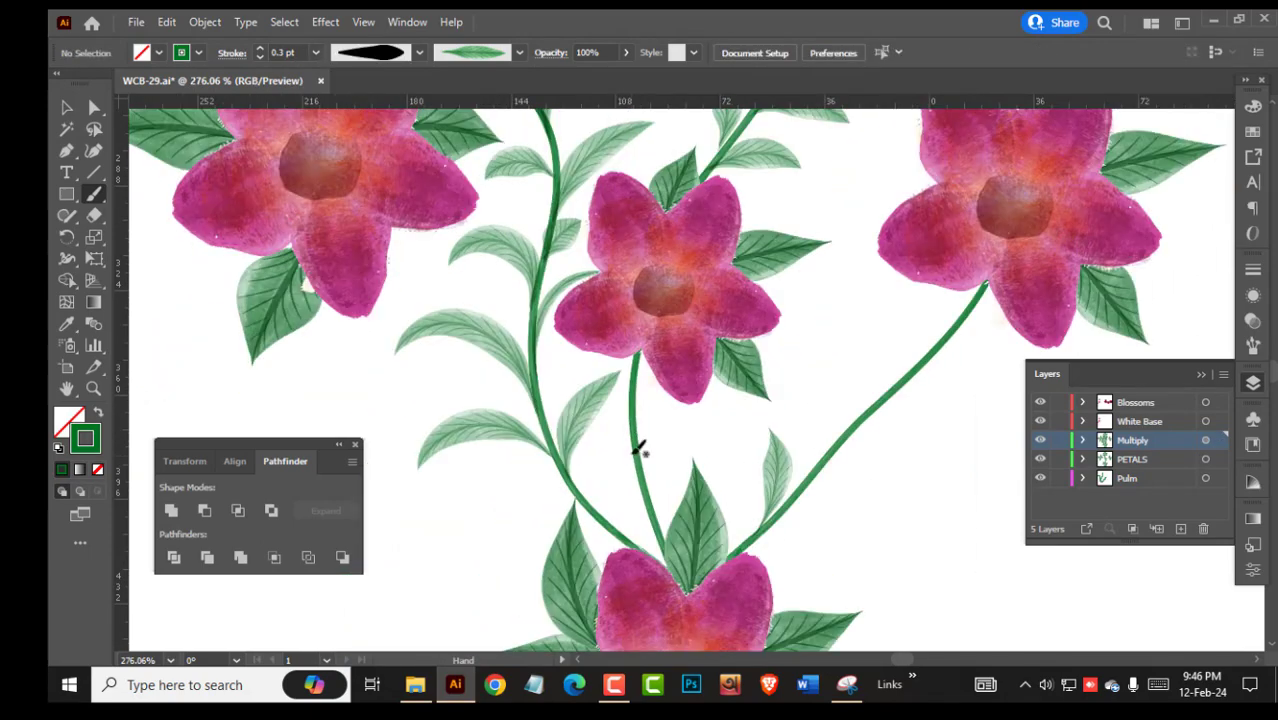
key("v")
left_click(588, 420)
left_click(502, 431, "shift")
left_click(492, 347, "shift")
left_click(518, 240, "shift")
left_click(564, 279, "shift")
left_click(564, 228, "shift")
left_click(606, 151, "shift")
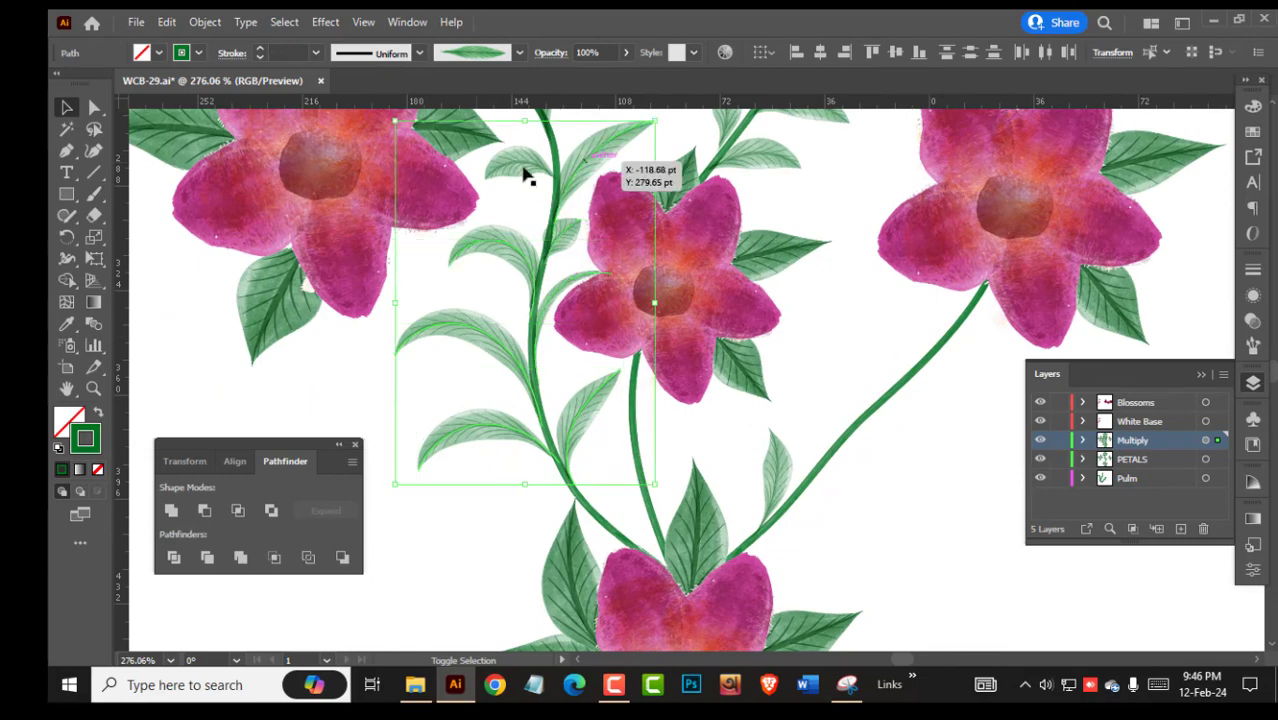
left_click(522, 166, "shift")
left_click_drag(605, 211, 594, 407)
left_click(535, 284, "shift")
Add the small leaves on the remaining stems to the selection and apply the bottle-shaped width profile to all of them.
left_click(772, 344, "shift")
left_click(765, 297, "shift")
left_click(720, 284, "shift")
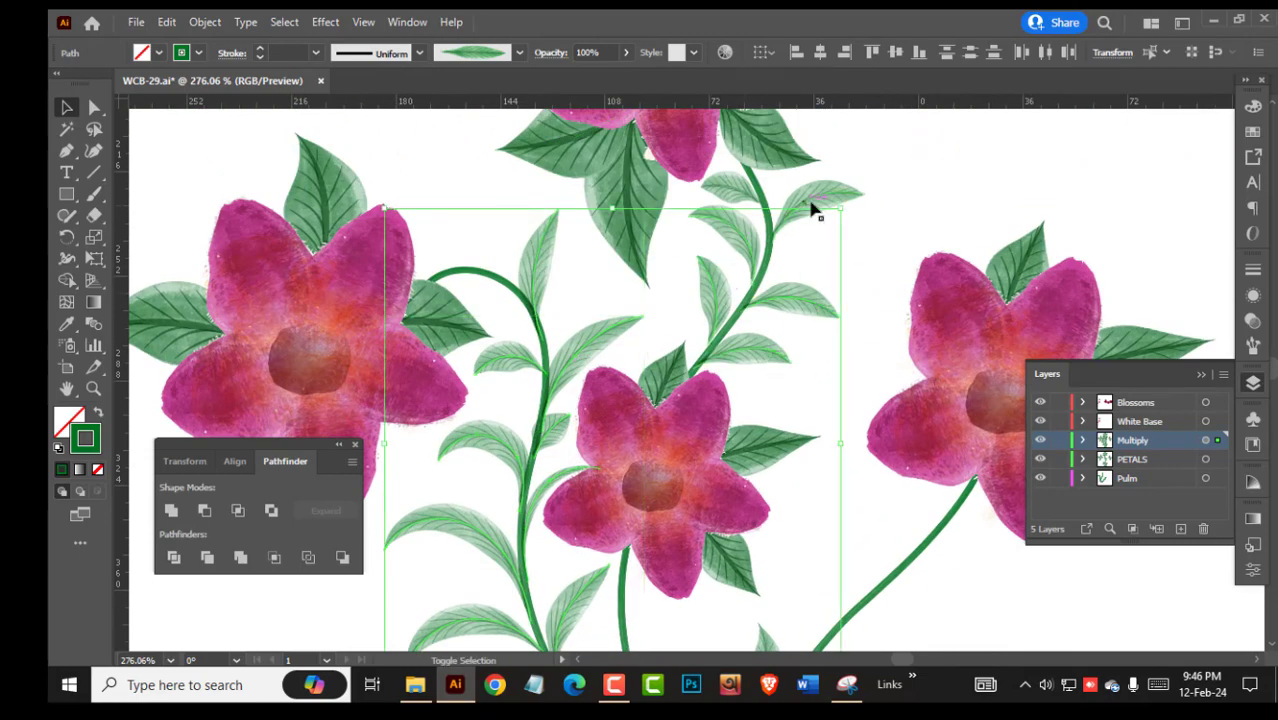
left_click(809, 203, "shift")
left_click(735, 190, "shift")
left_click_drag(762, 465, 661, 239)
left_click(660, 432, "shift")
left_click(419, 52)
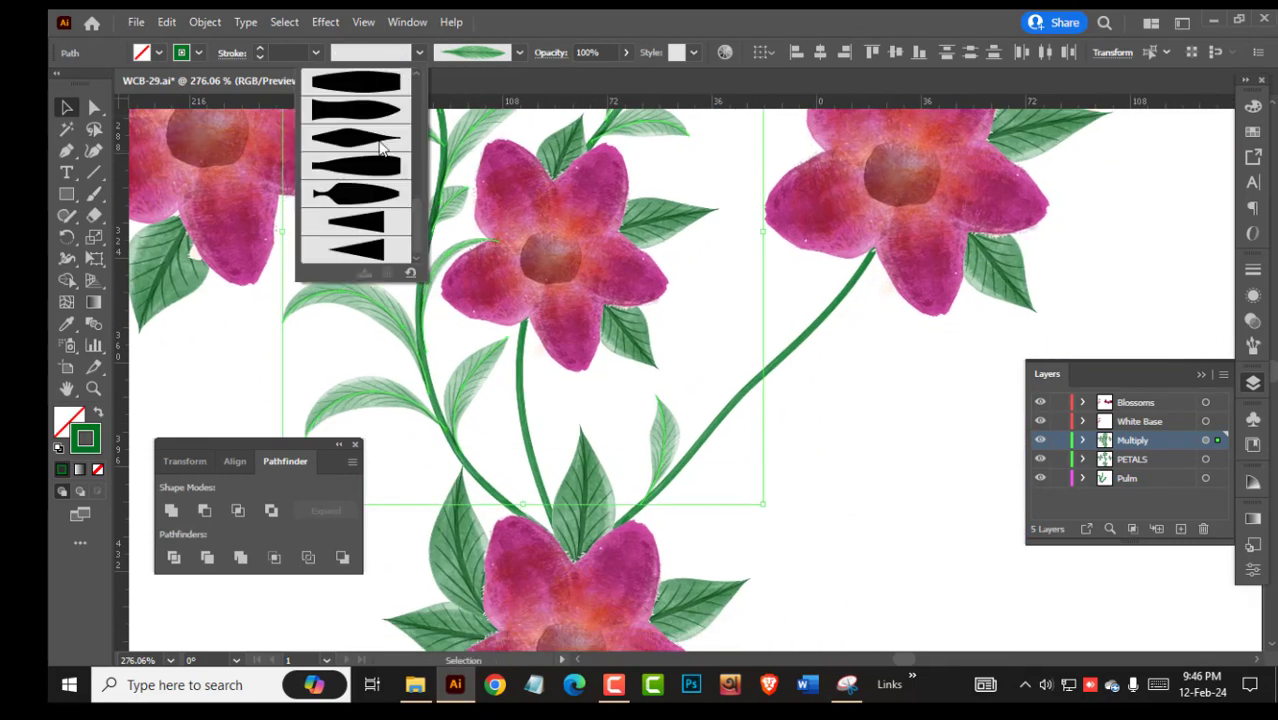
left_click(372, 138)
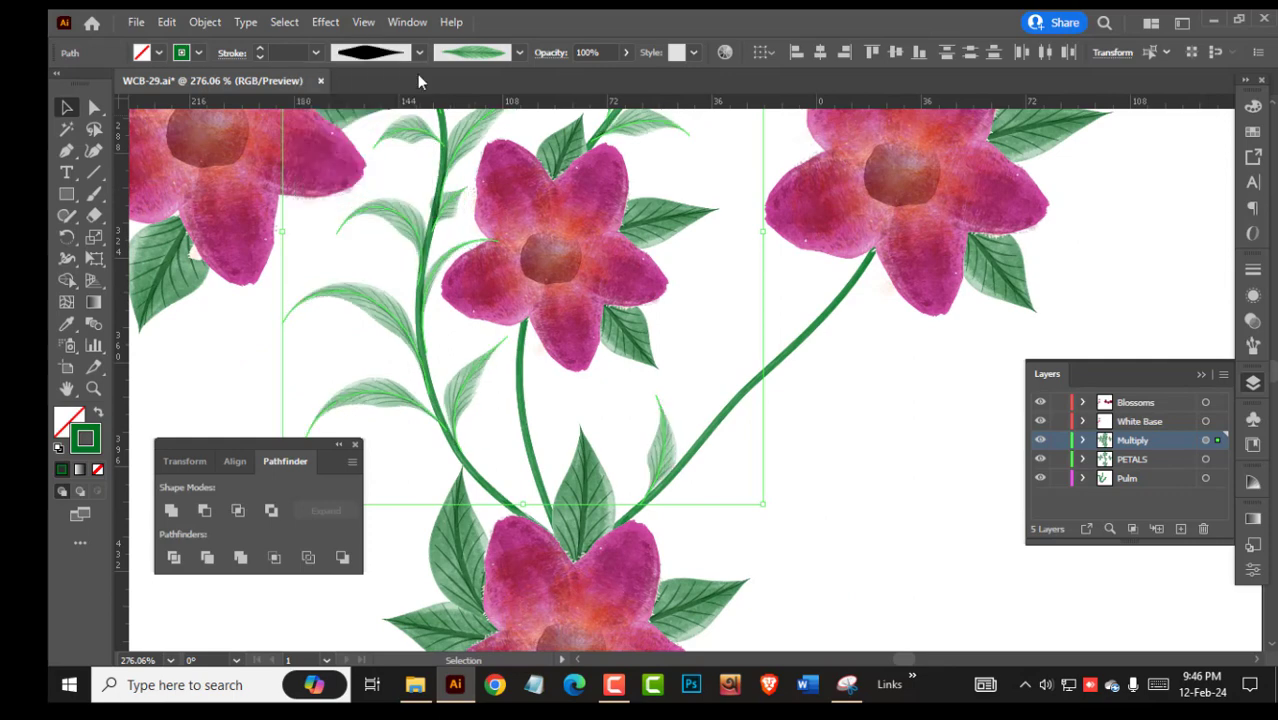
left_click(420, 52)
left_click_drag(417, 121, 419, 219)
left_click(372, 204)
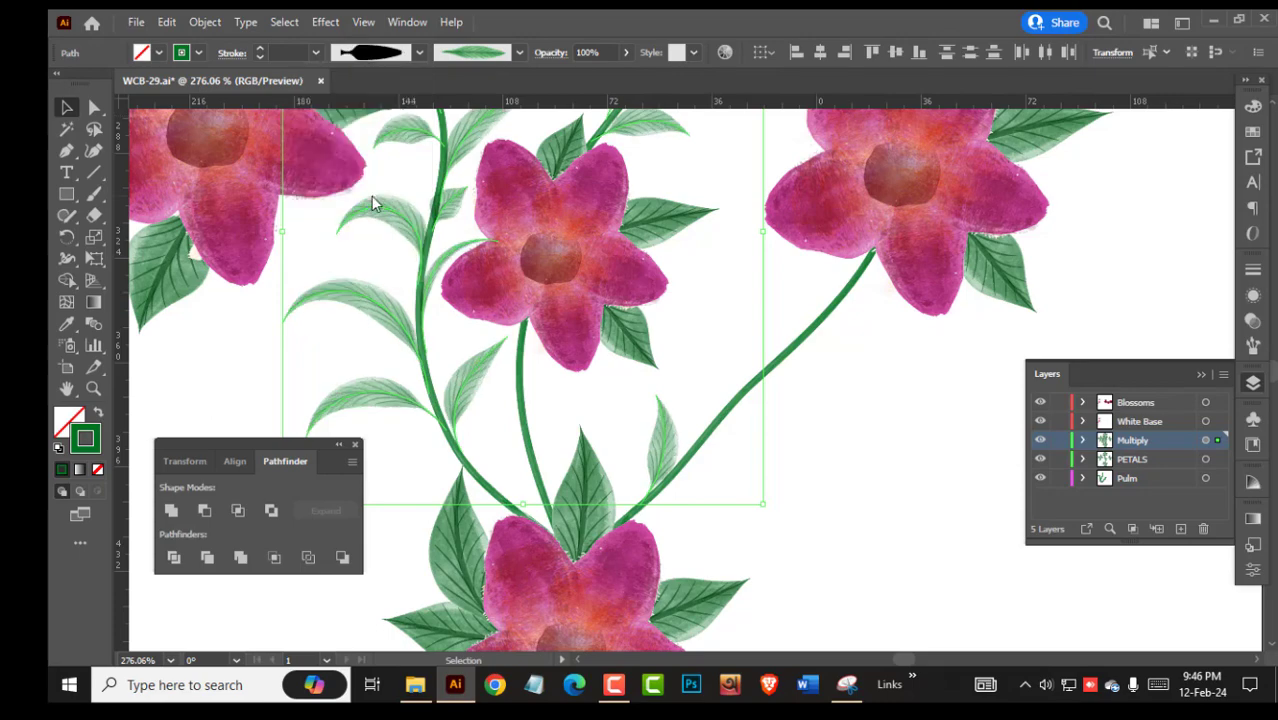
left_click(779, 465)
Pick up the leaf settings from the right stem's leaf and paint another leaf on the opposite side near its base.
scroll(685, 428, "up", 2)
left_click_drag(673, 196, 953, 299)
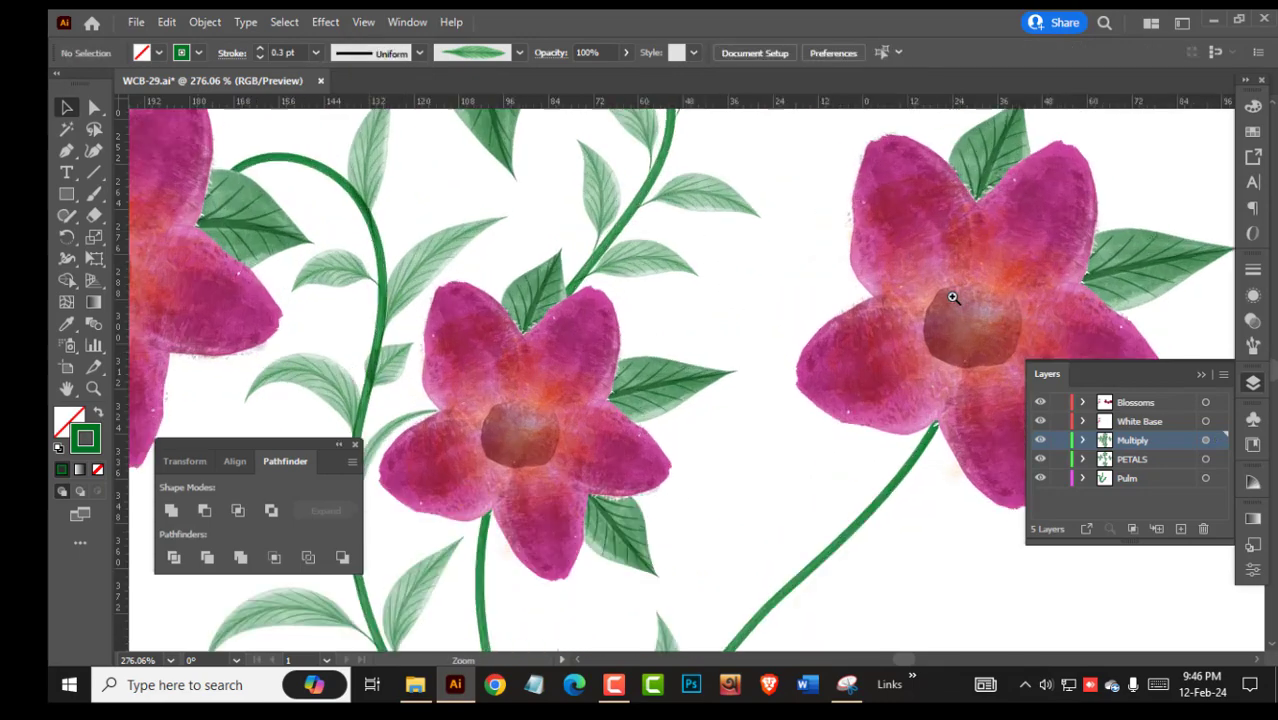
left_click_drag(603, 273, 560, 280)
left_click_drag(710, 351, 590, 145)
left_click(546, 486)
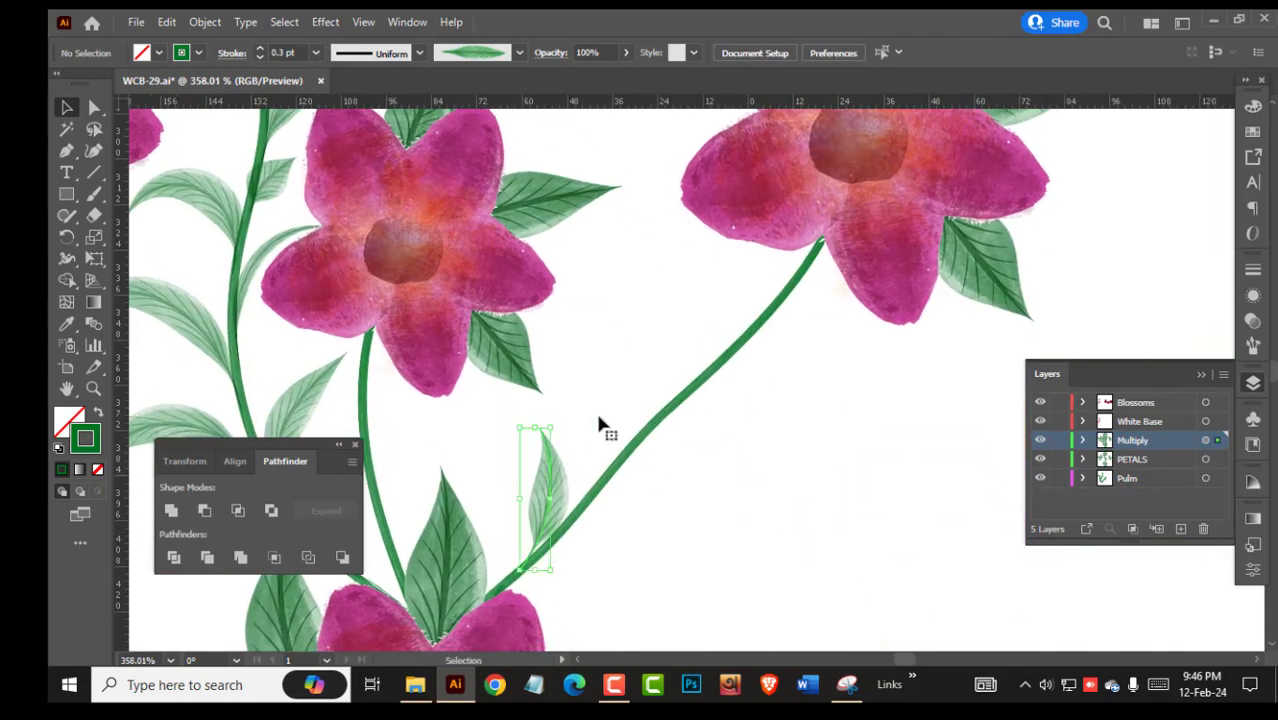
left_click(600, 411)
key("b")
mouse_move(514, 580)
left_mouse_down()
mouse_move(645, 563)
mouse_move(654, 577)
left_mouse_up()
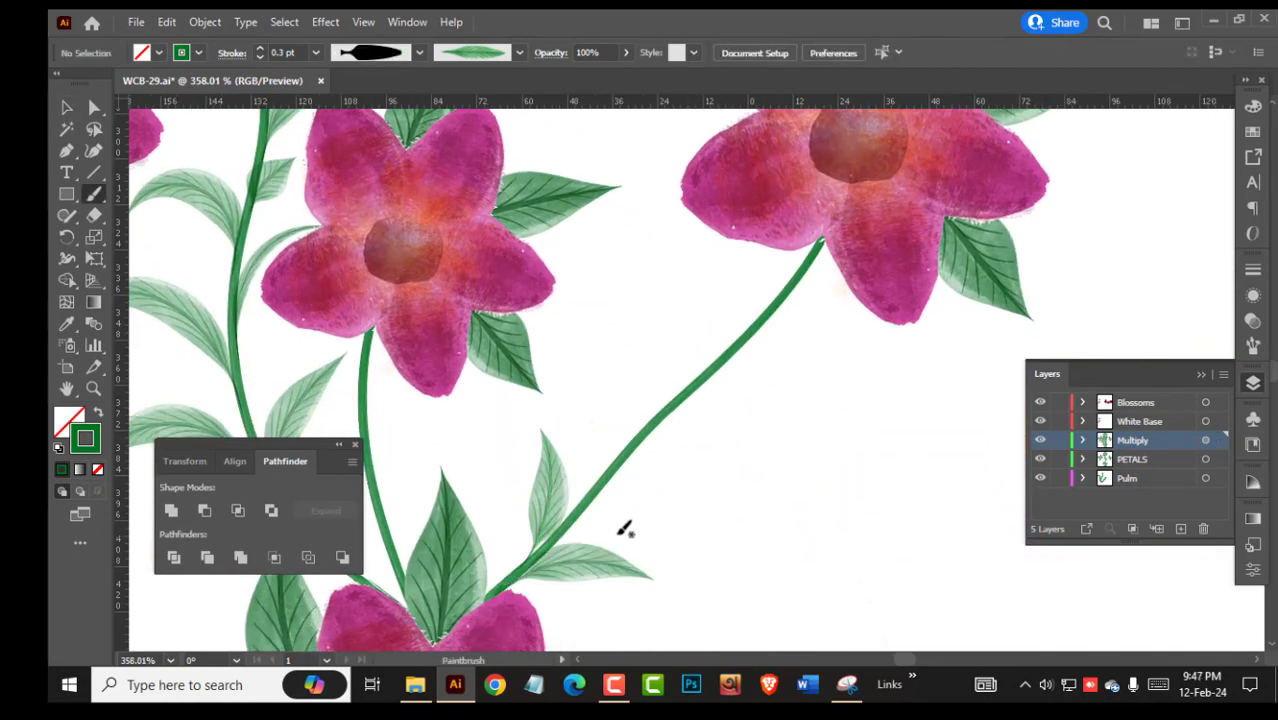
Paint more small leaves along both sides of the right flower's stem, up towards the flower.
left_click_drag(620, 342, 619, 338)
scroll(696, 479, "up", 3)
left_click_drag(743, 498, 667, 358)
left_click_drag(633, 542, 804, 524)
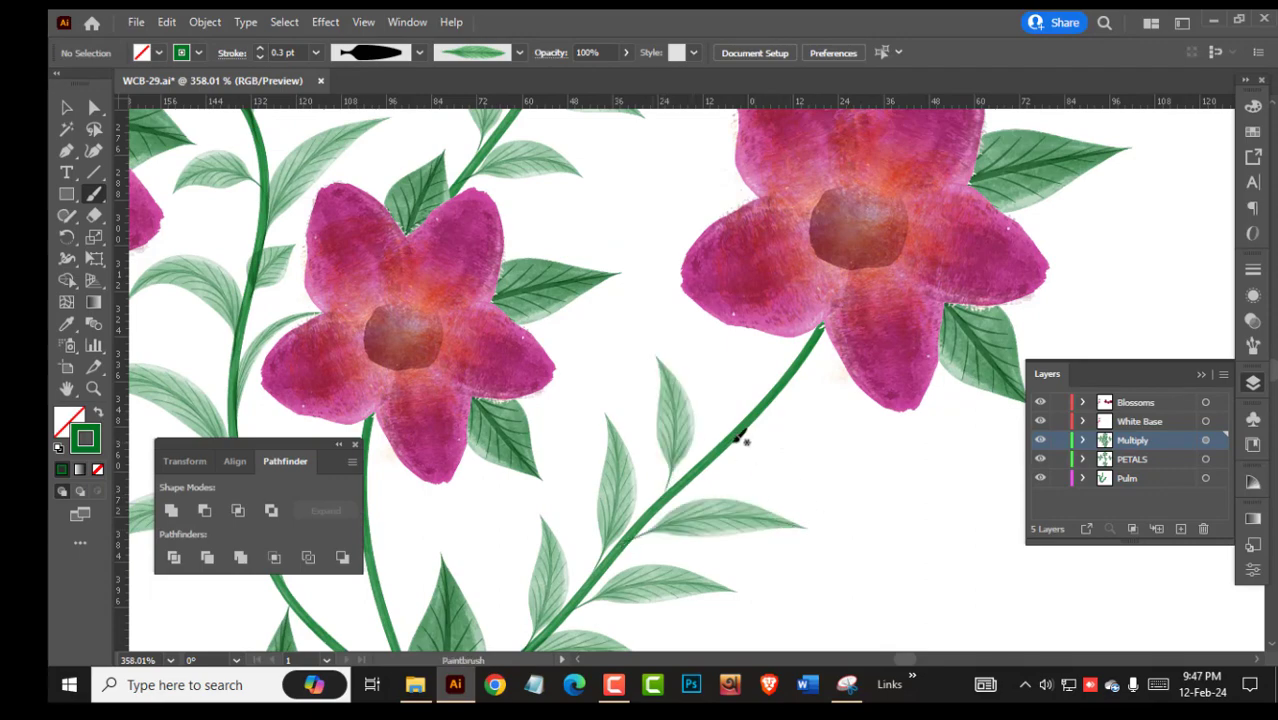
left_click_drag(736, 353, 735, 352)
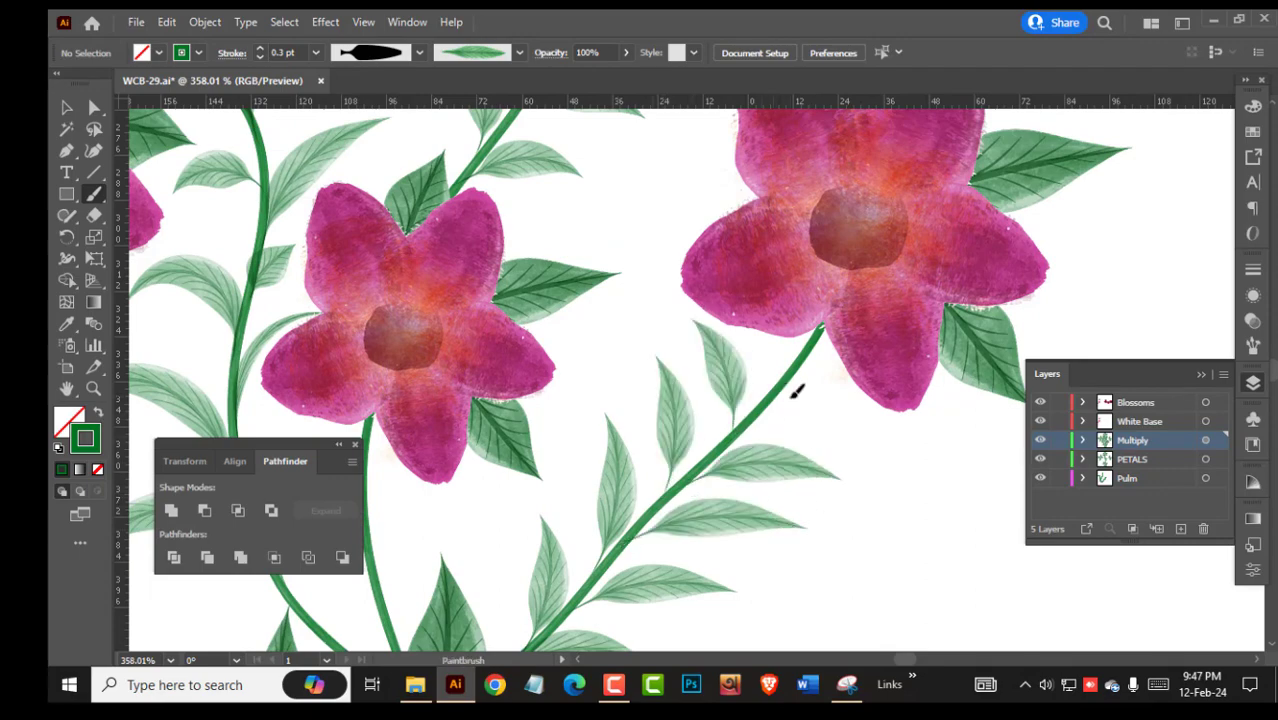
Paint small leaves on both sides of the central flower's short stem, from its base up to the petals.
scroll(613, 402, "down", 5)
left_click_drag(668, 344, 579, 145)
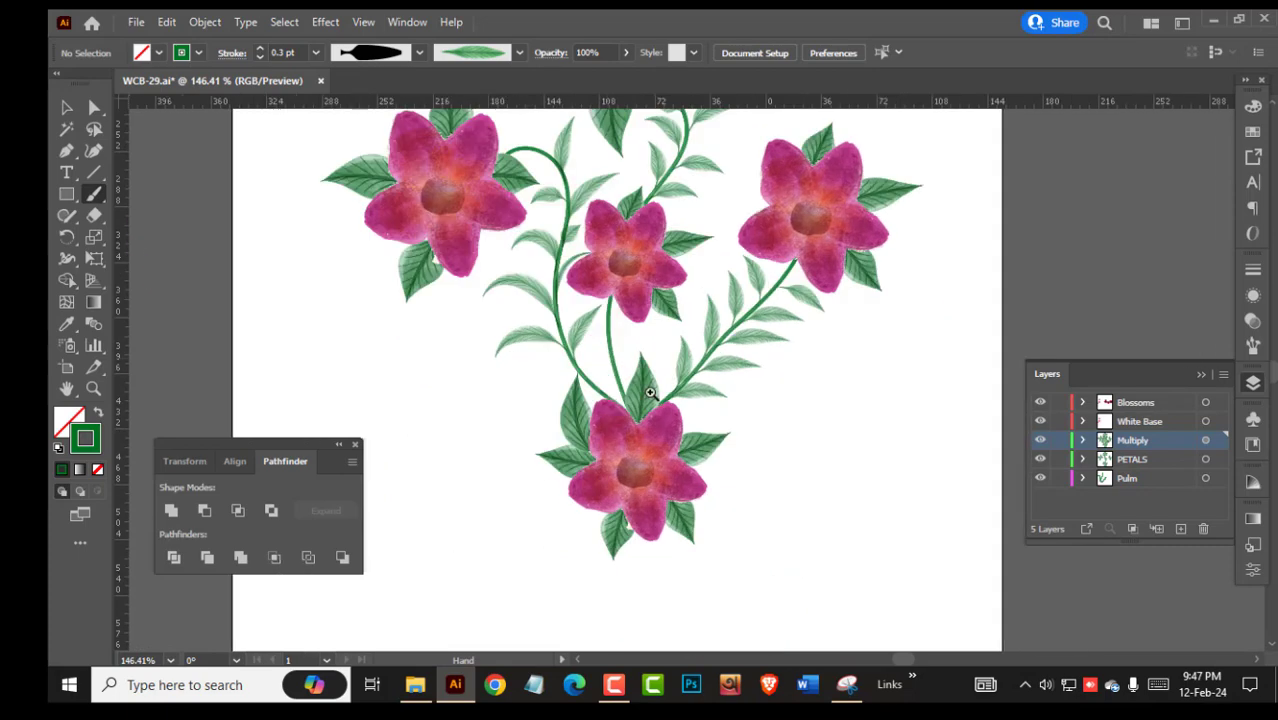
left_click_drag(874, 466, 435, 292)
left_click_drag(592, 322, 640, 372)
mouse_move(644, 428)
left_mouse_down()
mouse_move(690, 331)
mouse_move(716, 324)
left_mouse_up()
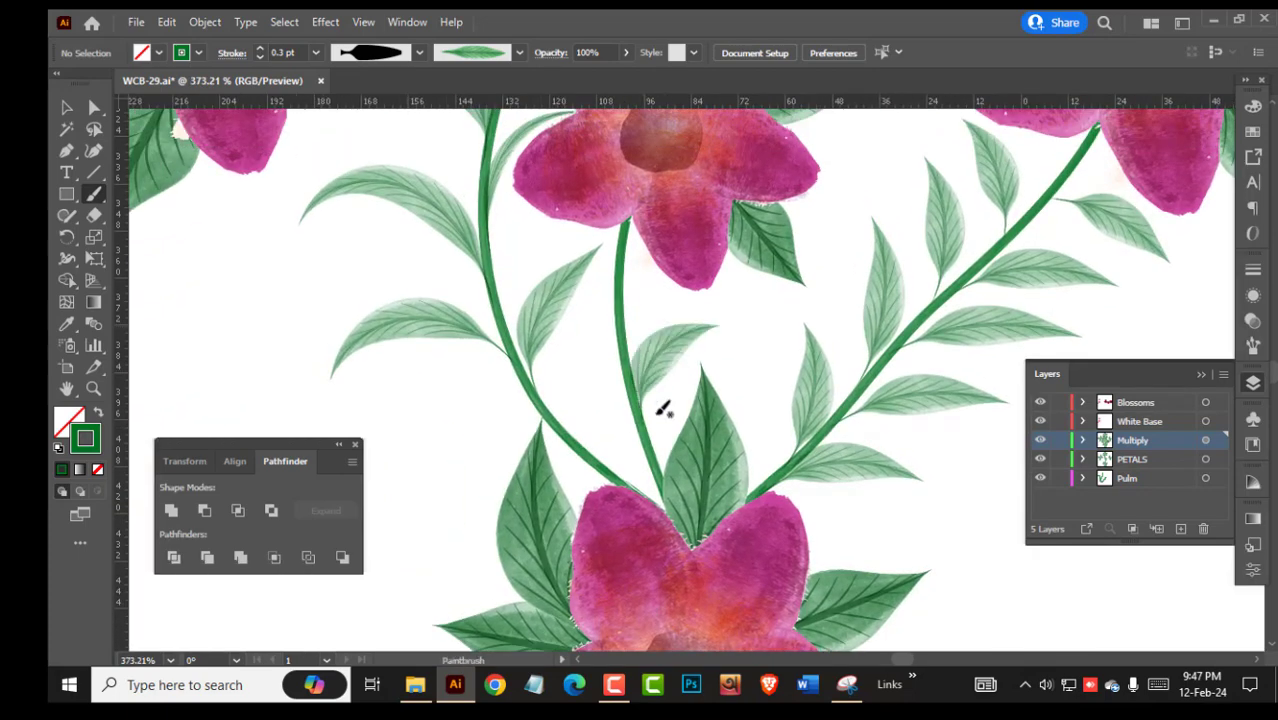
left_click_drag(597, 420, 571, 342)
mouse_move(632, 308)
left_mouse_down()
mouse_move(649, 403)
mouse_move(680, 398)
left_mouse_up()
Paint a long upright leaf where the left stem meets its flower and adjust the stem's end anchor against the petals.
scroll(665, 398, "down", 5)
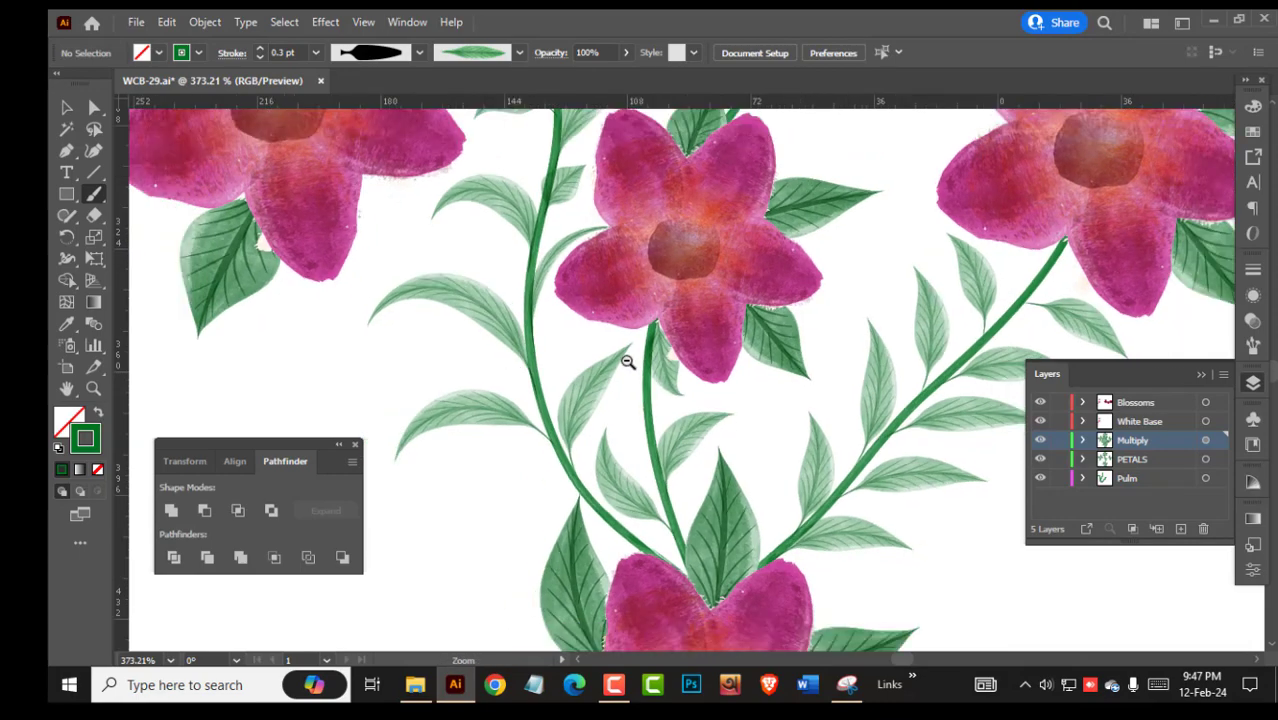
scroll(600, 400, "up", 5)
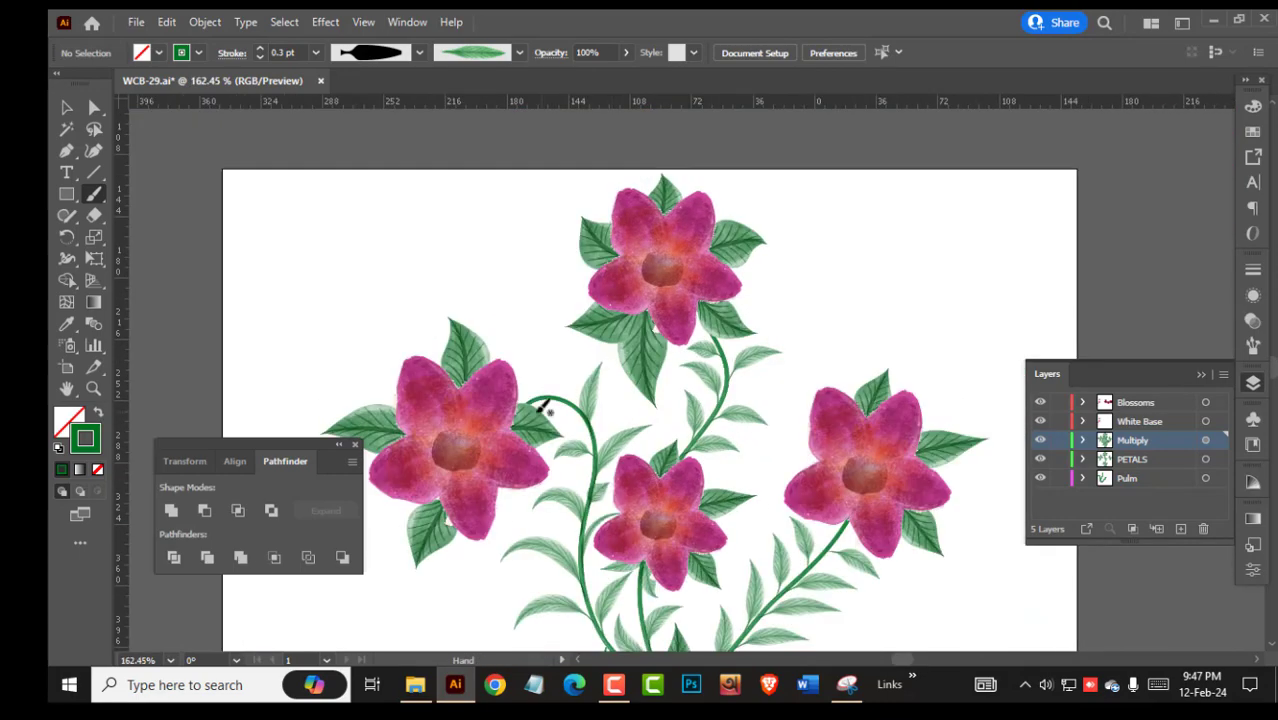
left_click_drag(537, 298, 540, 370)
scroll(478, 394, "up", 5)
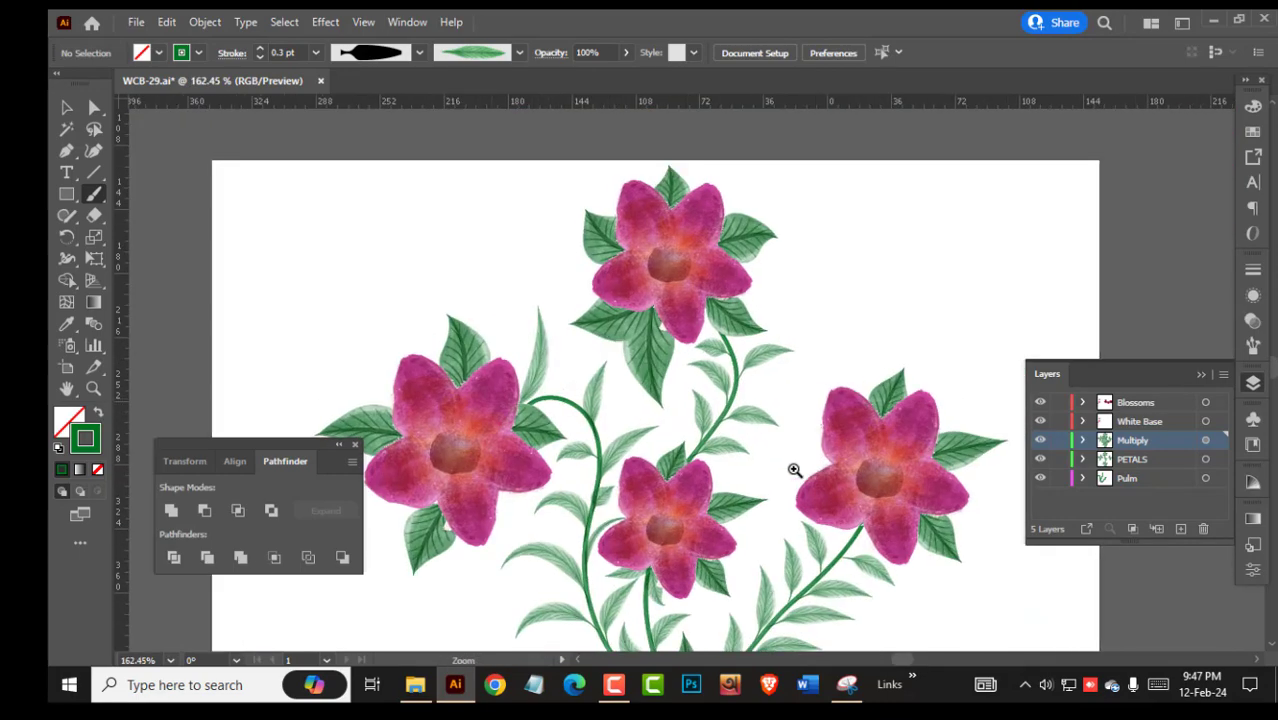
key("a")
left_click_drag(622, 432, 604, 432)
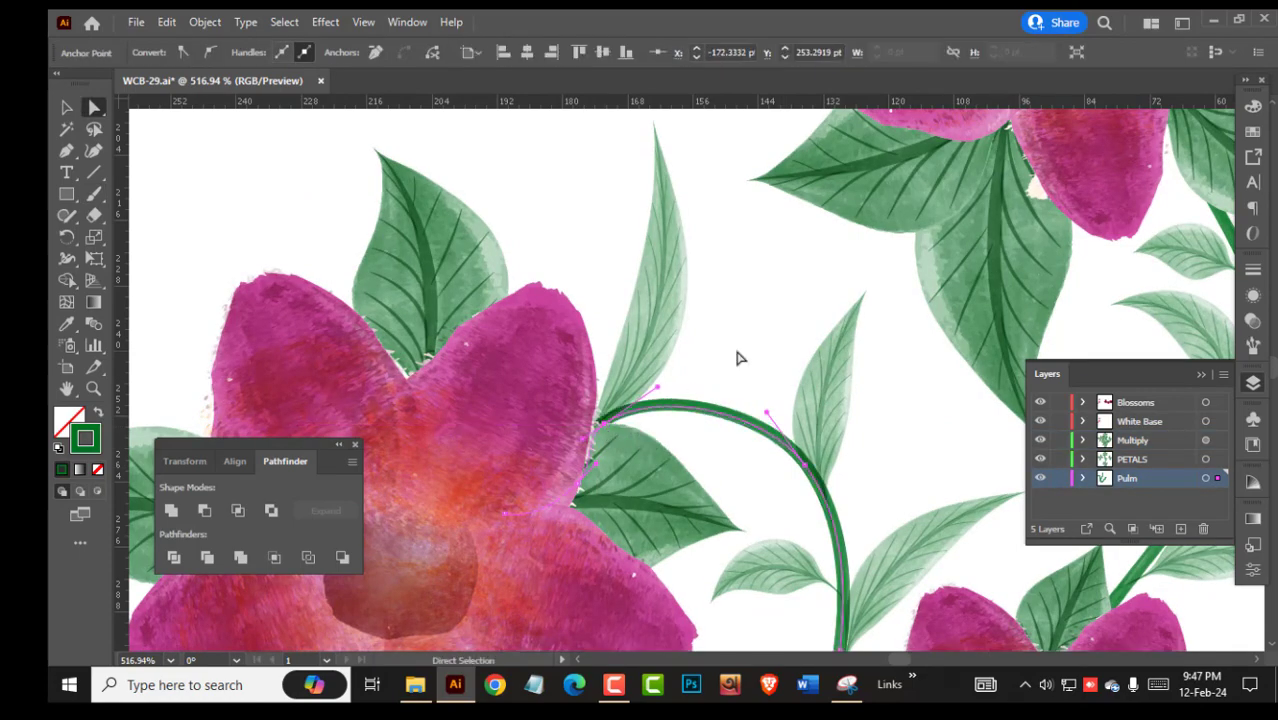
left_click(739, 359)
Delete the lowest flower together with its lower and left leaves.
left_click_drag(739, 359, 450, 373)
left_click_drag(809, 449, 652, 250)
left_click_drag(840, 334, 773, 409)
left_click_drag(773, 409, 572, 432)
left_click_drag(705, 448, 631, 390)
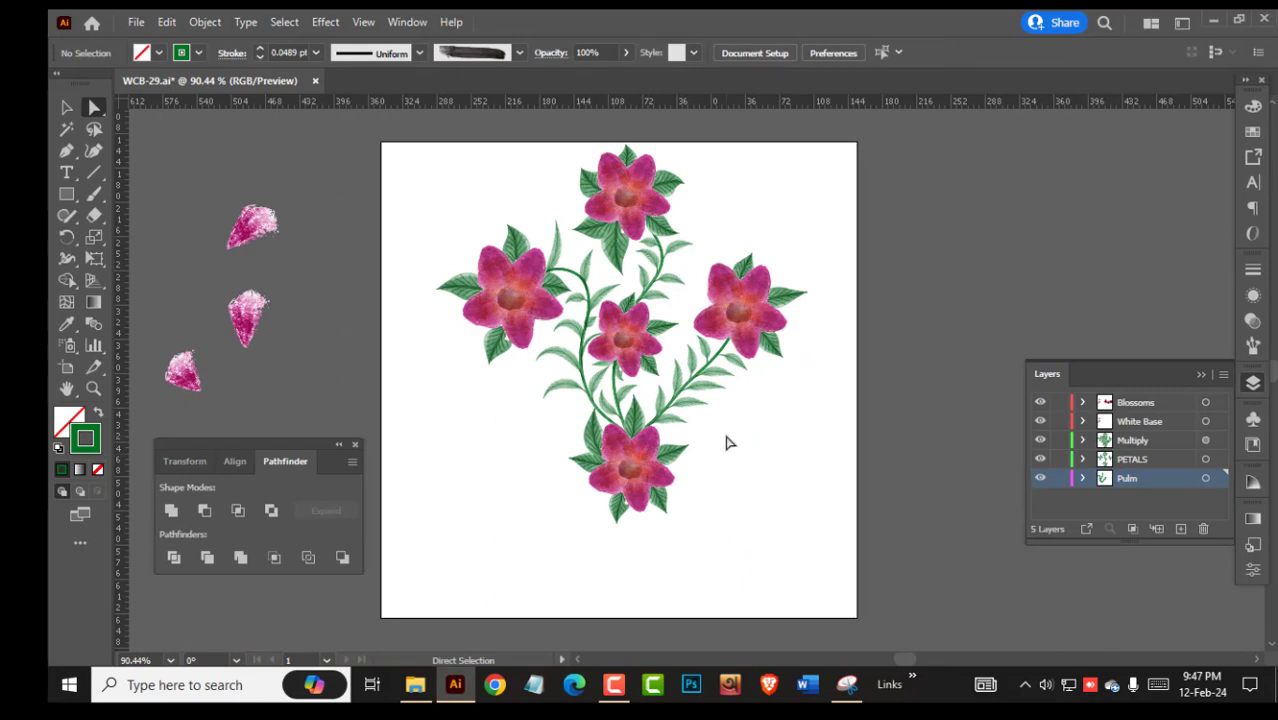
key("v")
left_click(648, 466)
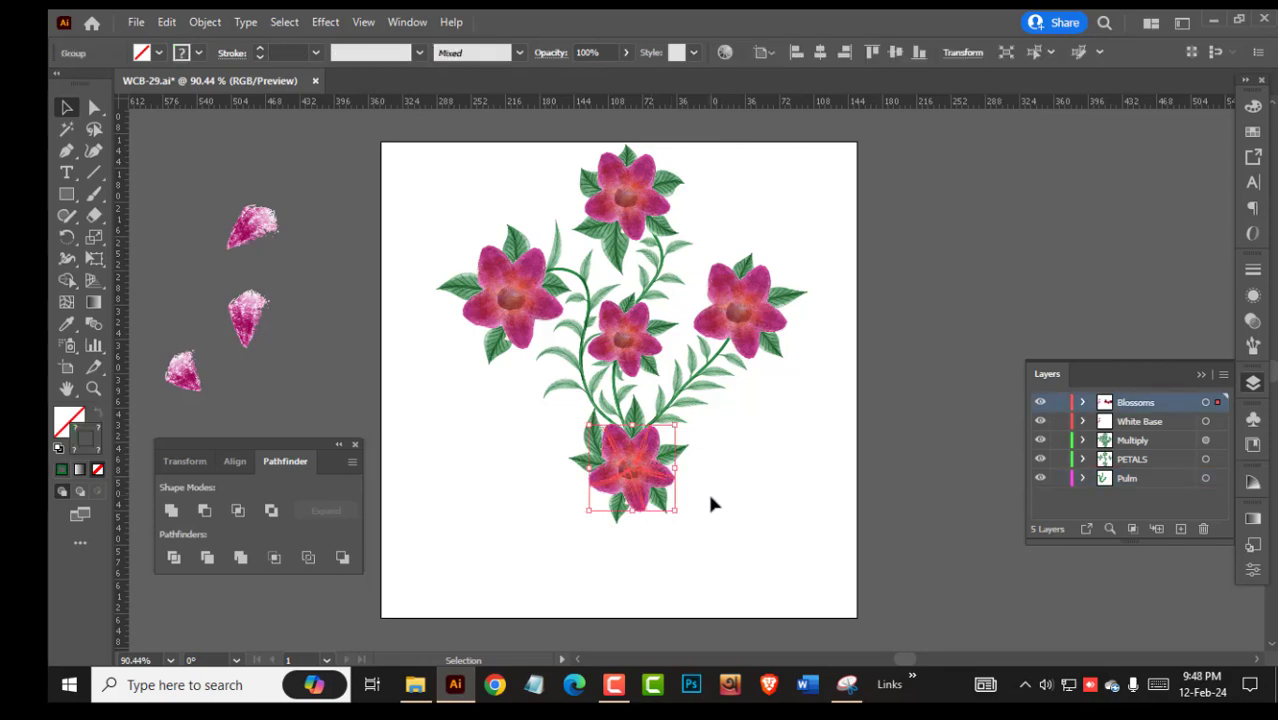
left_click_drag(730, 541, 569, 471)
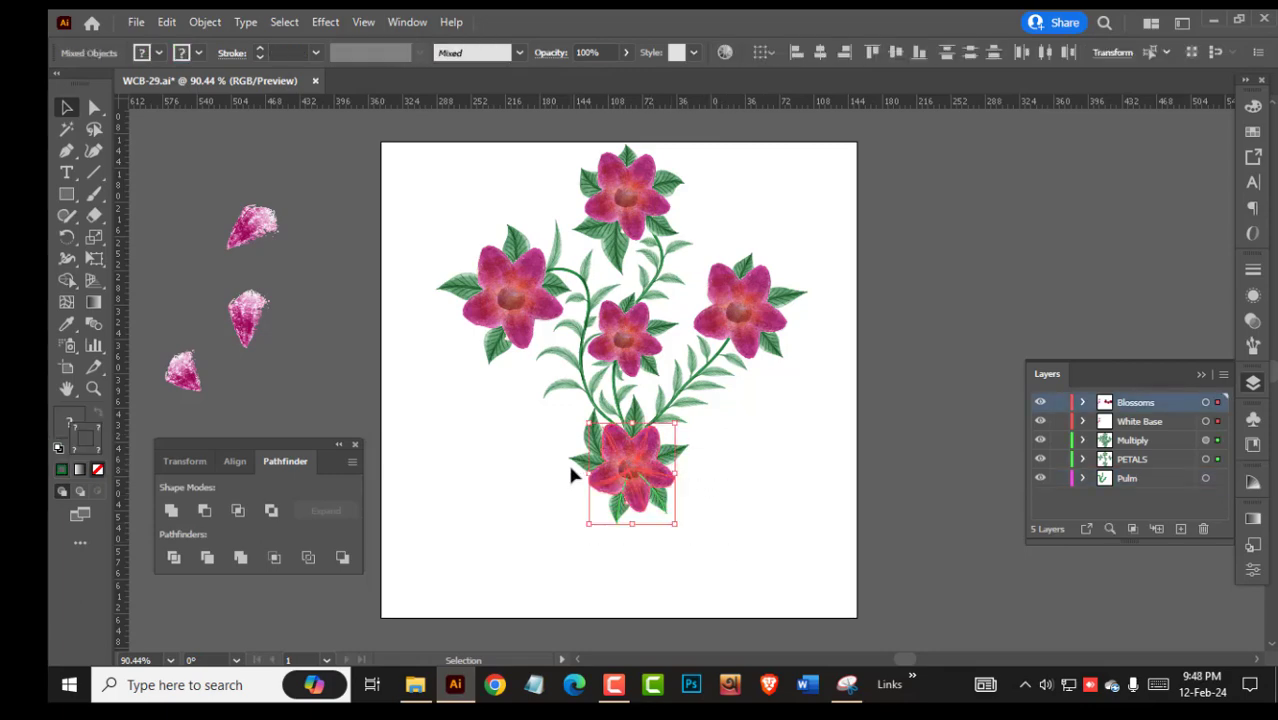
key("Delete")
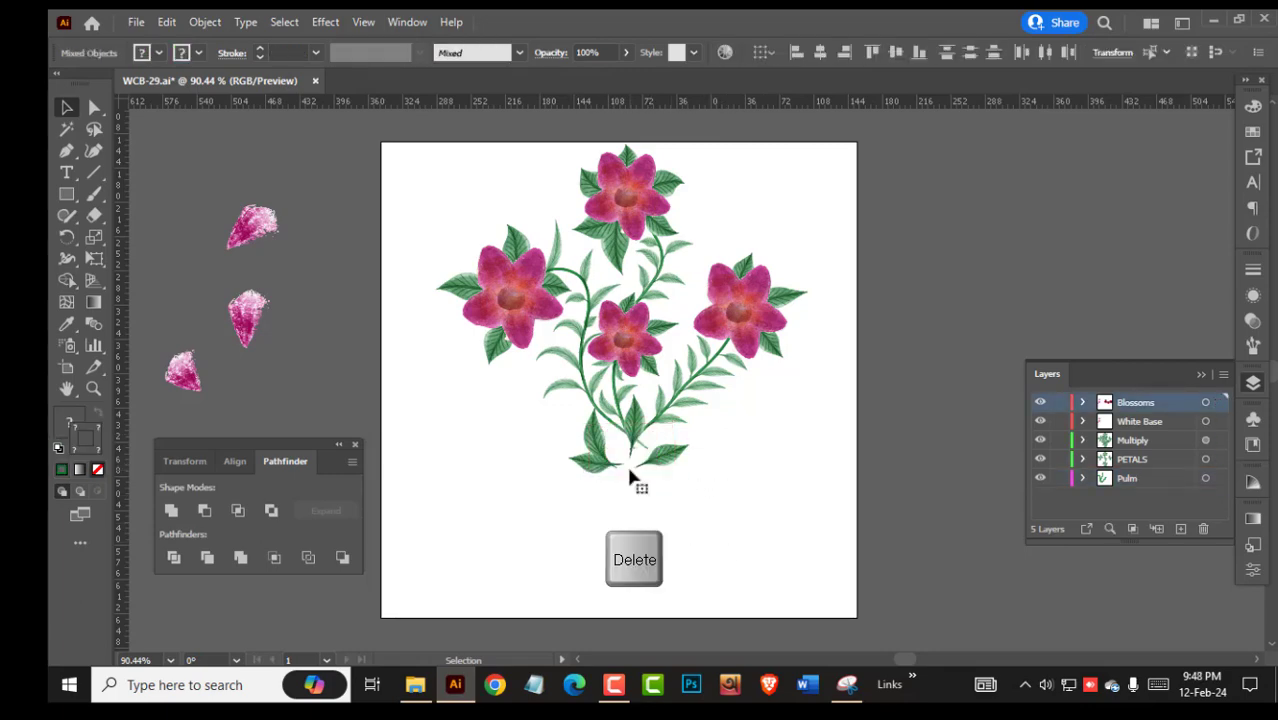
left_click_drag(597, 454, 660, 467)
key("Delete")
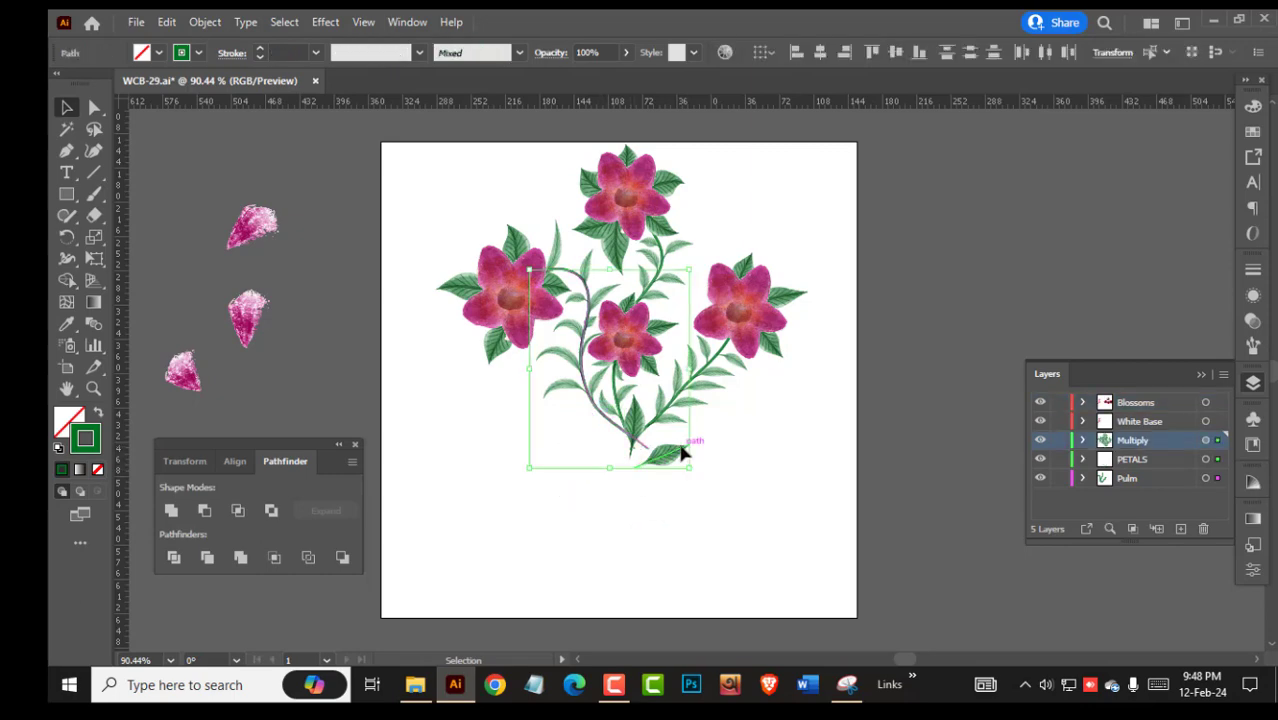
Undo the accidental deletion of the left stem and delete the removed flower's remaining upper and right leaves, including their stacked copies.
key("Delete")
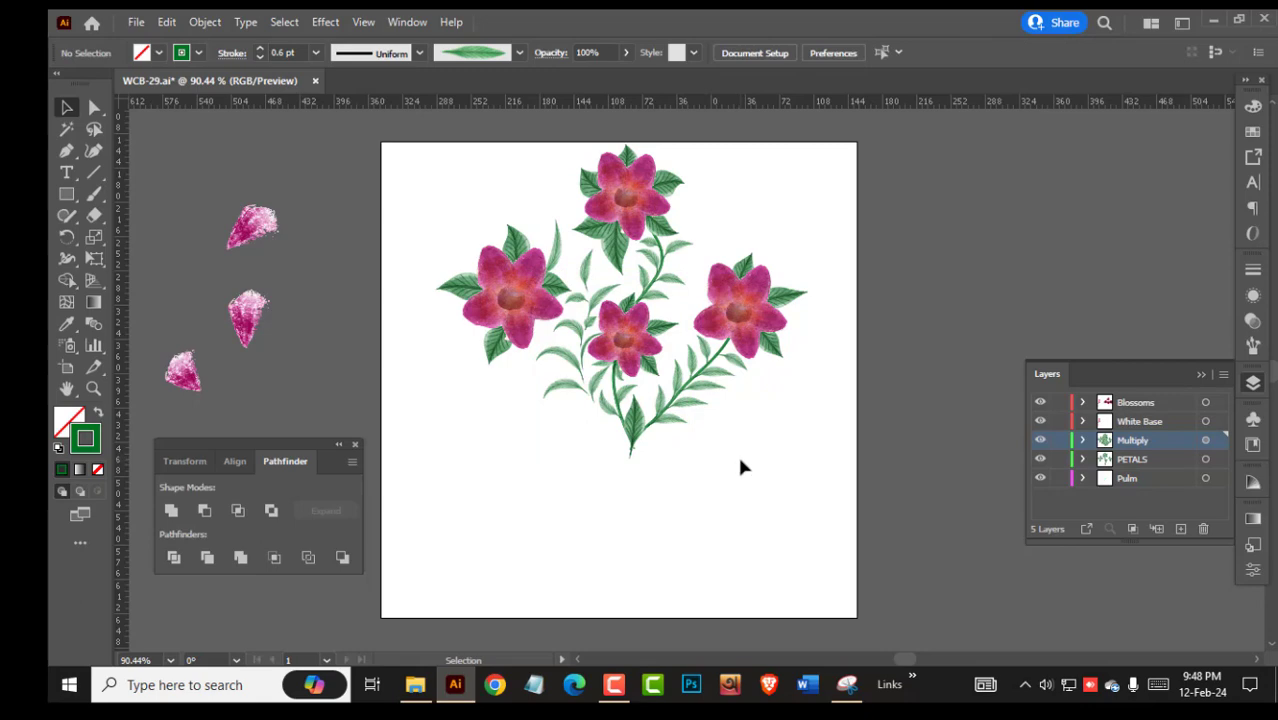
key("ctrl+z")
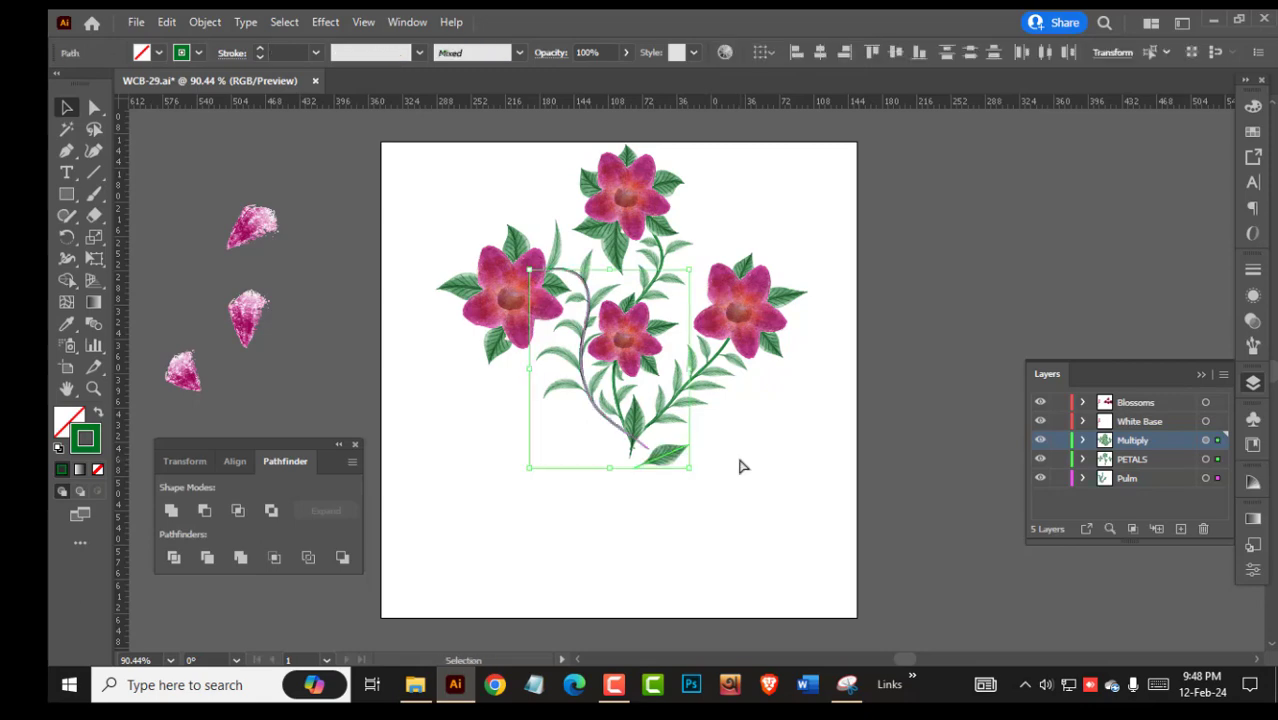
left_click(680, 456)
key("Delete")
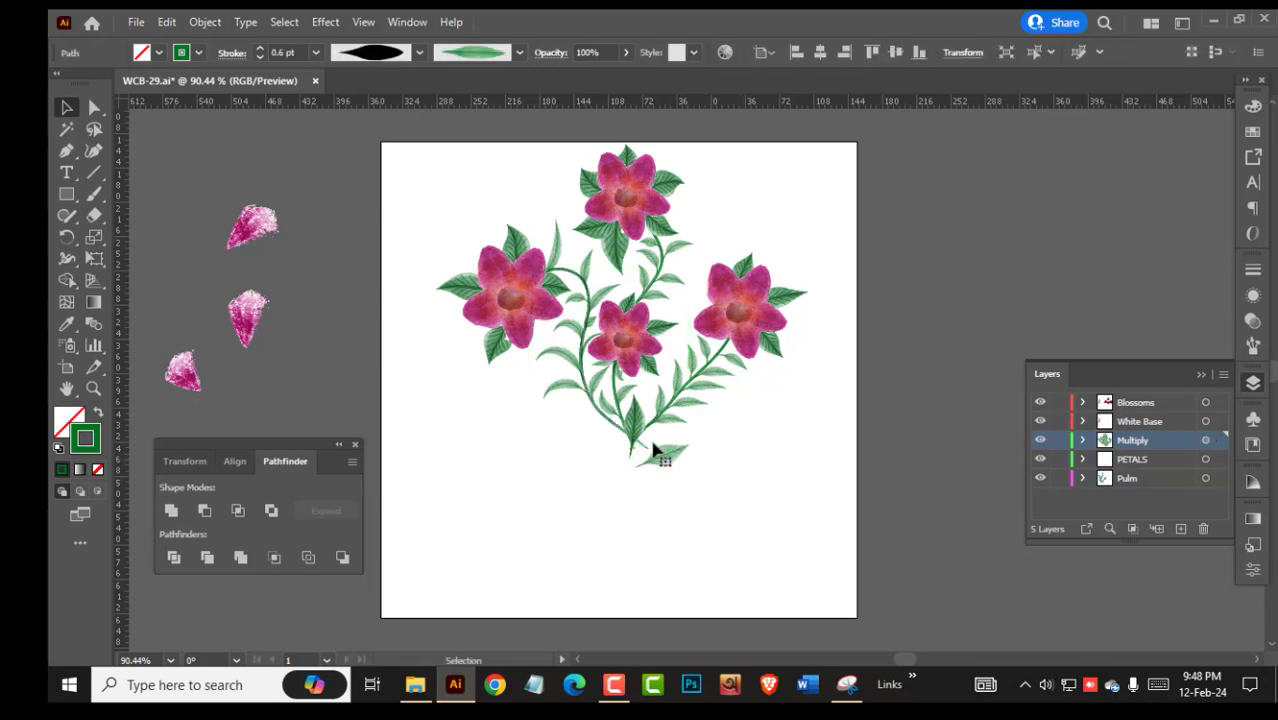
left_click(635, 431)
key("Delete")
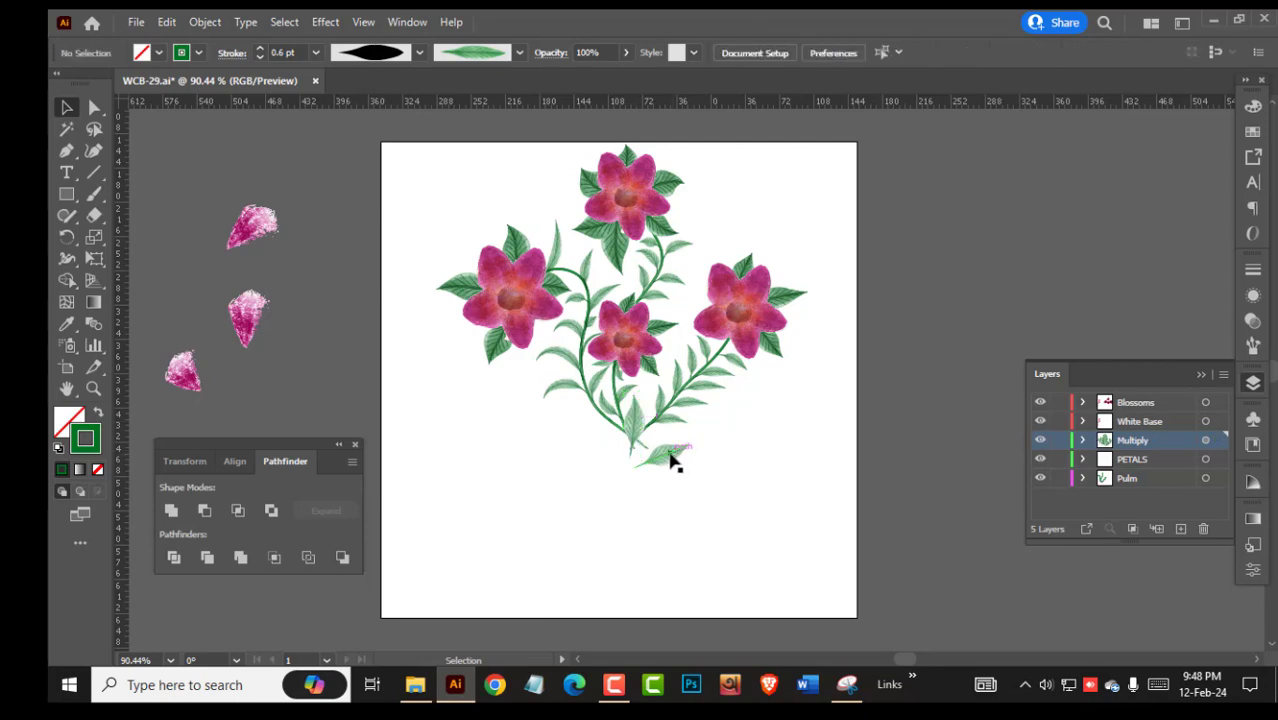
left_click(670, 453)
key("Delete")
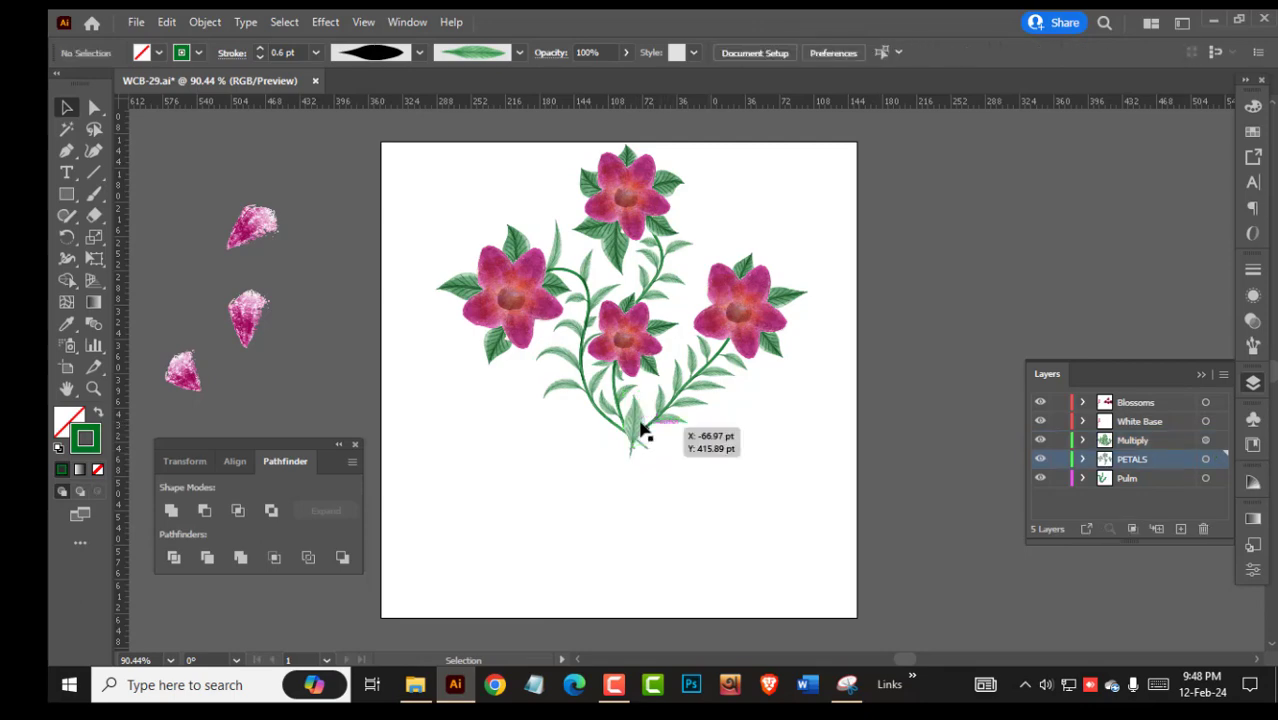
left_click(640, 425)
key("Delete")
Move the lower end anchors of the crossing stems so that all three stems meet at one point.
left_click_drag(603, 419, 871, 524)
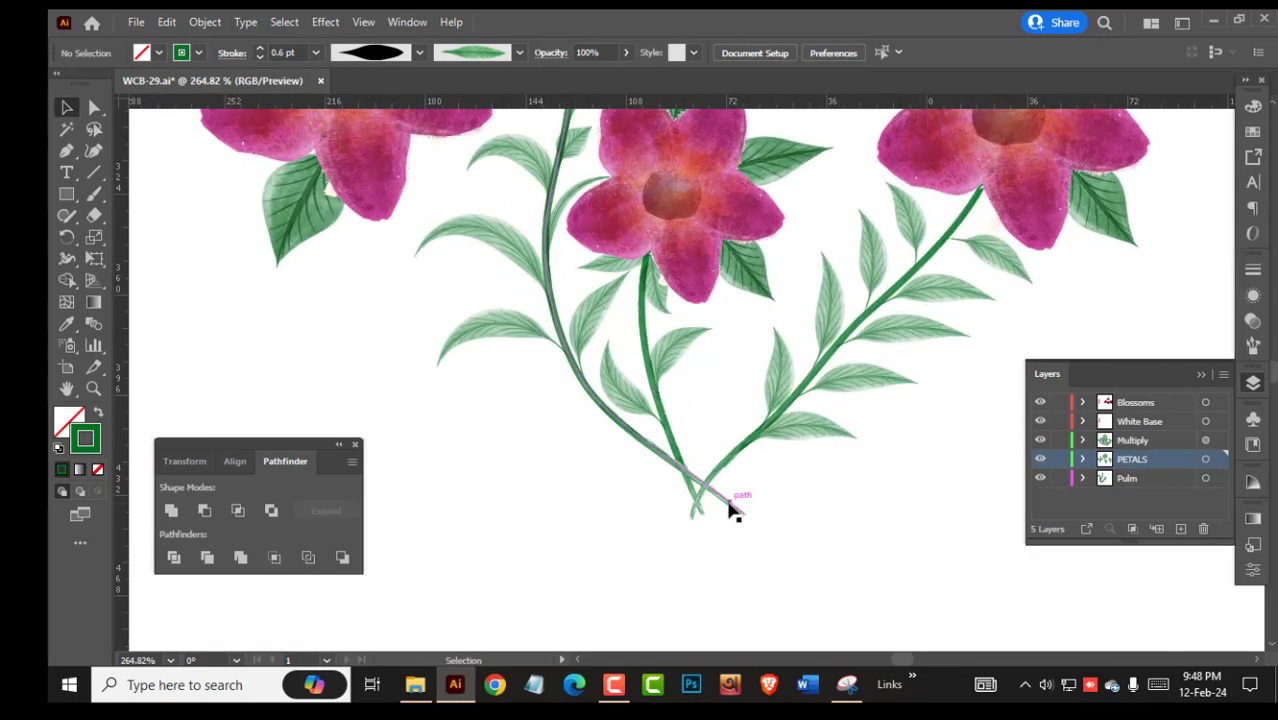
key("a")
left_click(735, 510)
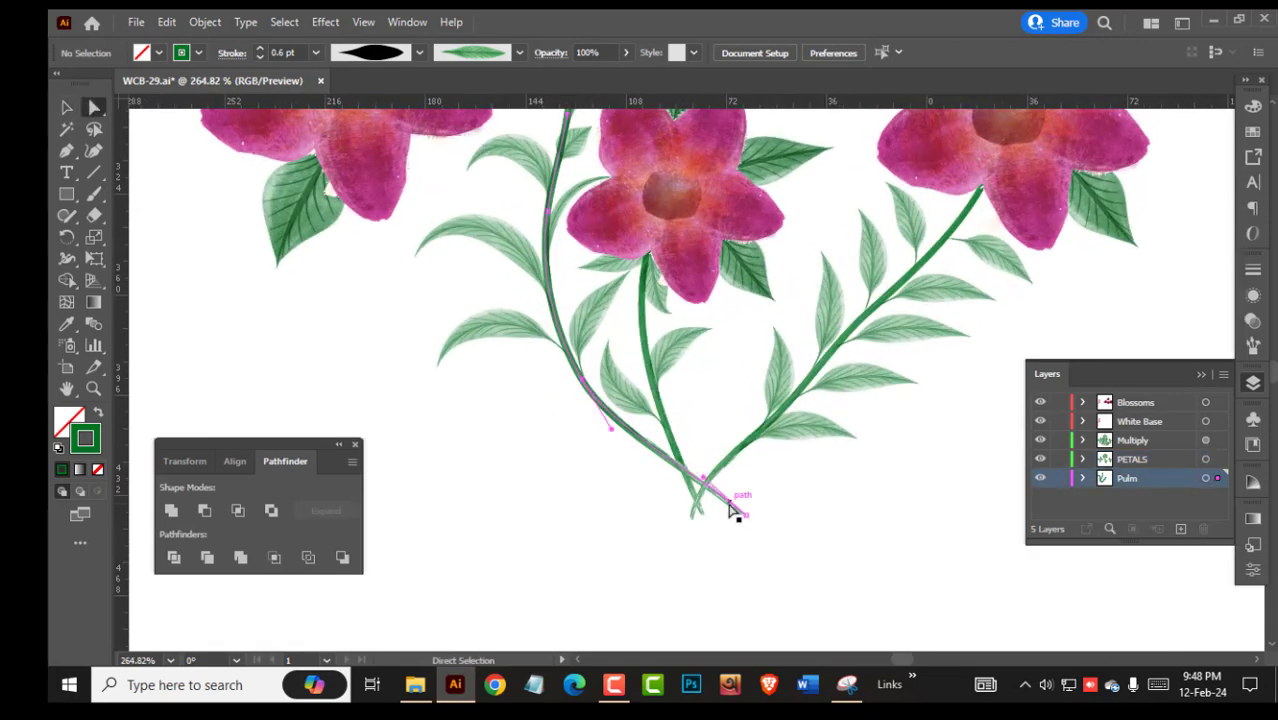
left_click(93, 215)
key("a")
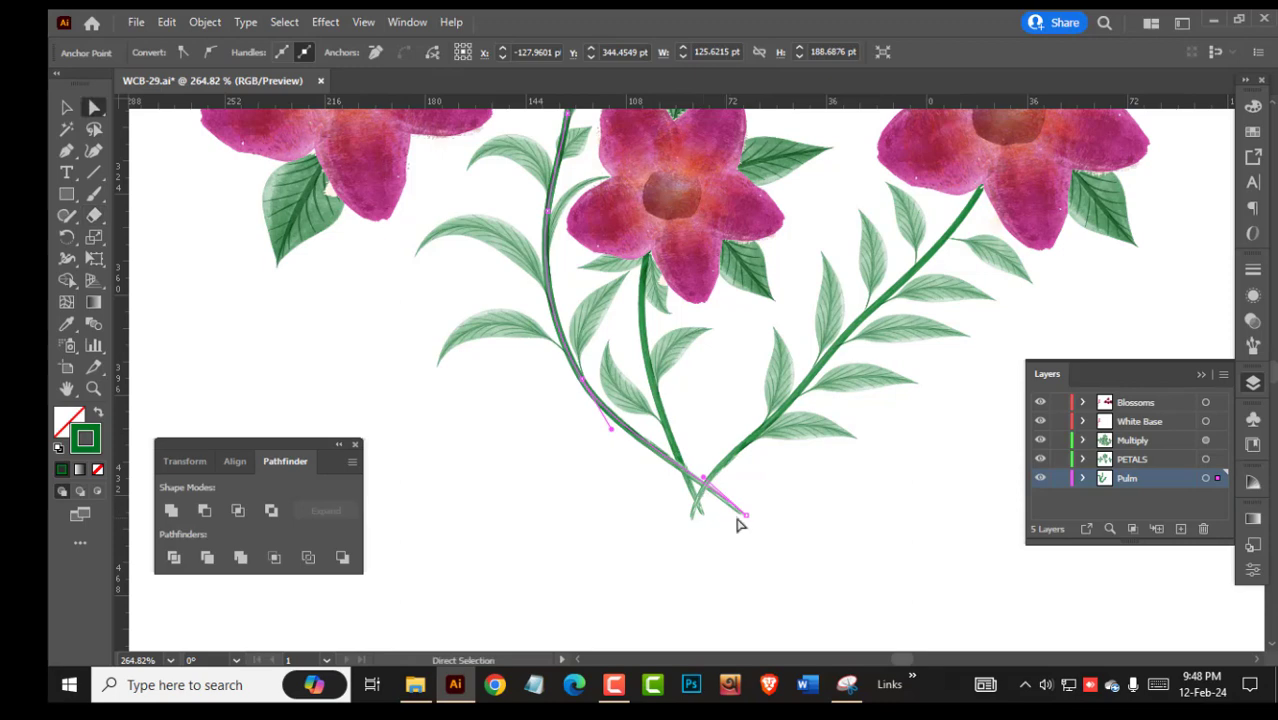
left_click_drag(733, 517, 702, 510)
left_click(725, 522)
left_click(773, 516)
Reuse an existing leaf's brush settings to paint a long leaf between the middle and right stems and another below the right stem.
key("v")
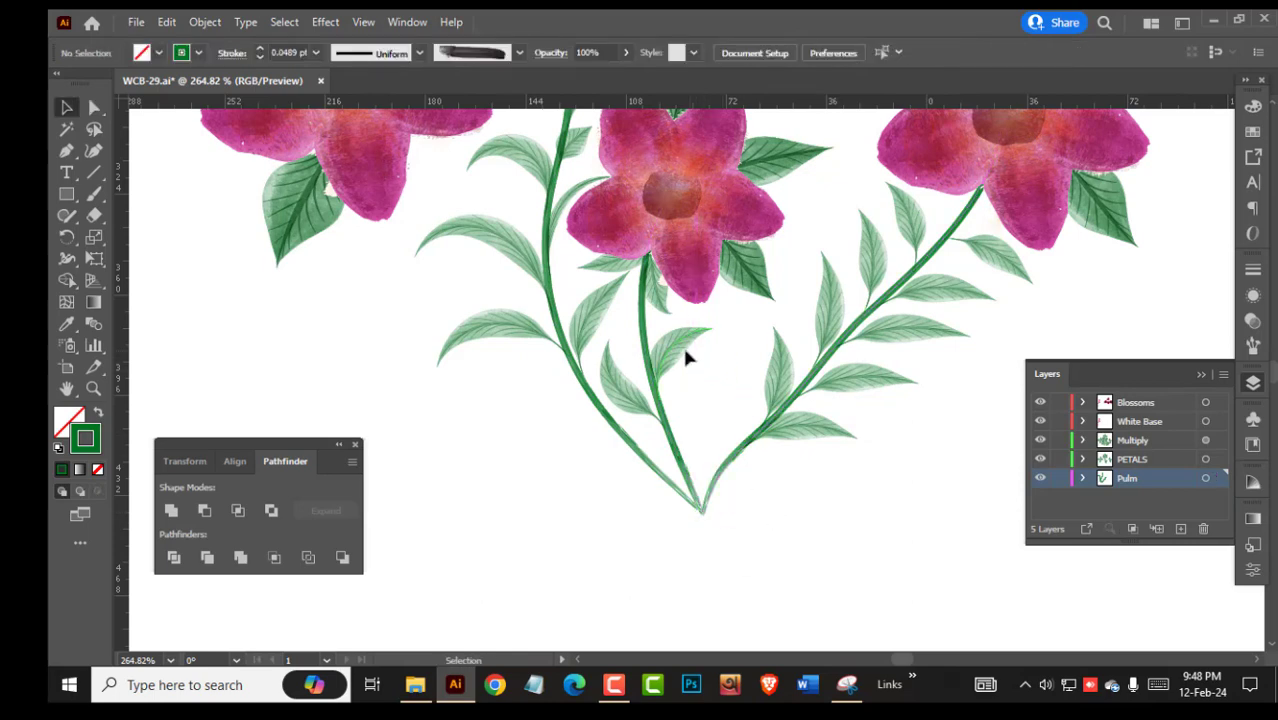
left_click(686, 358)
left_click(790, 548)
key("b")
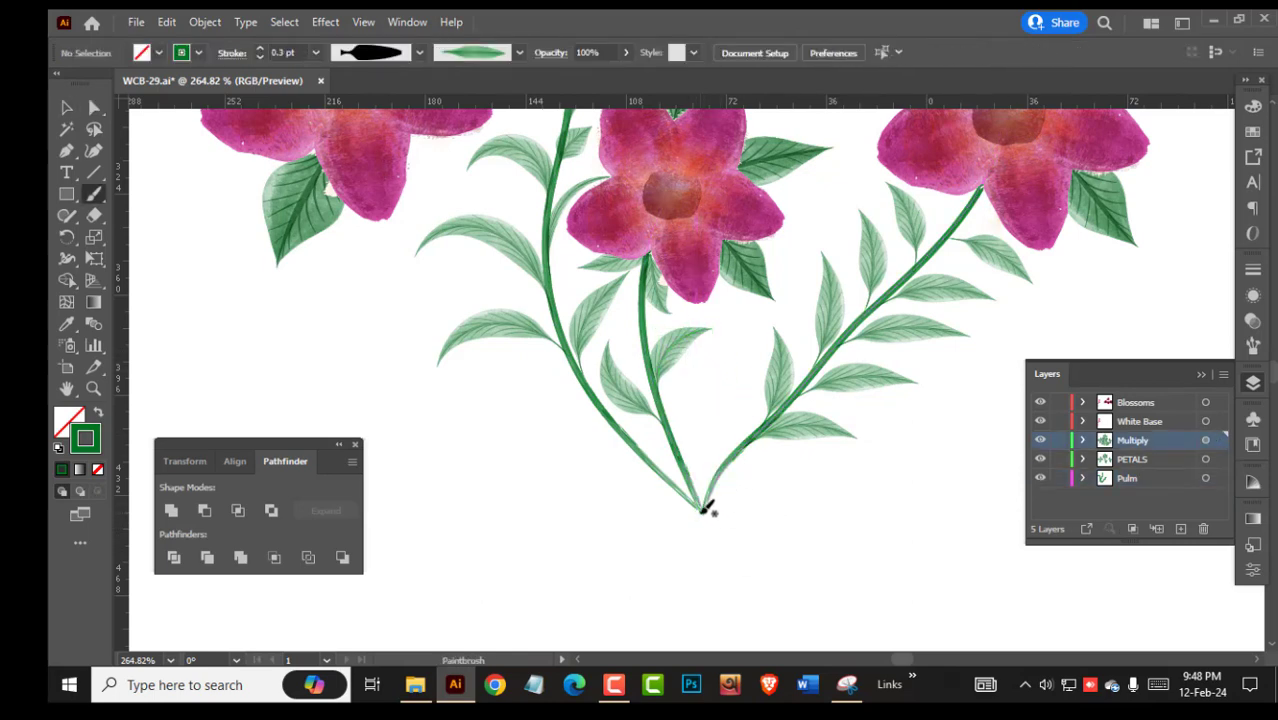
left_click_drag(740, 334, 740, 340)
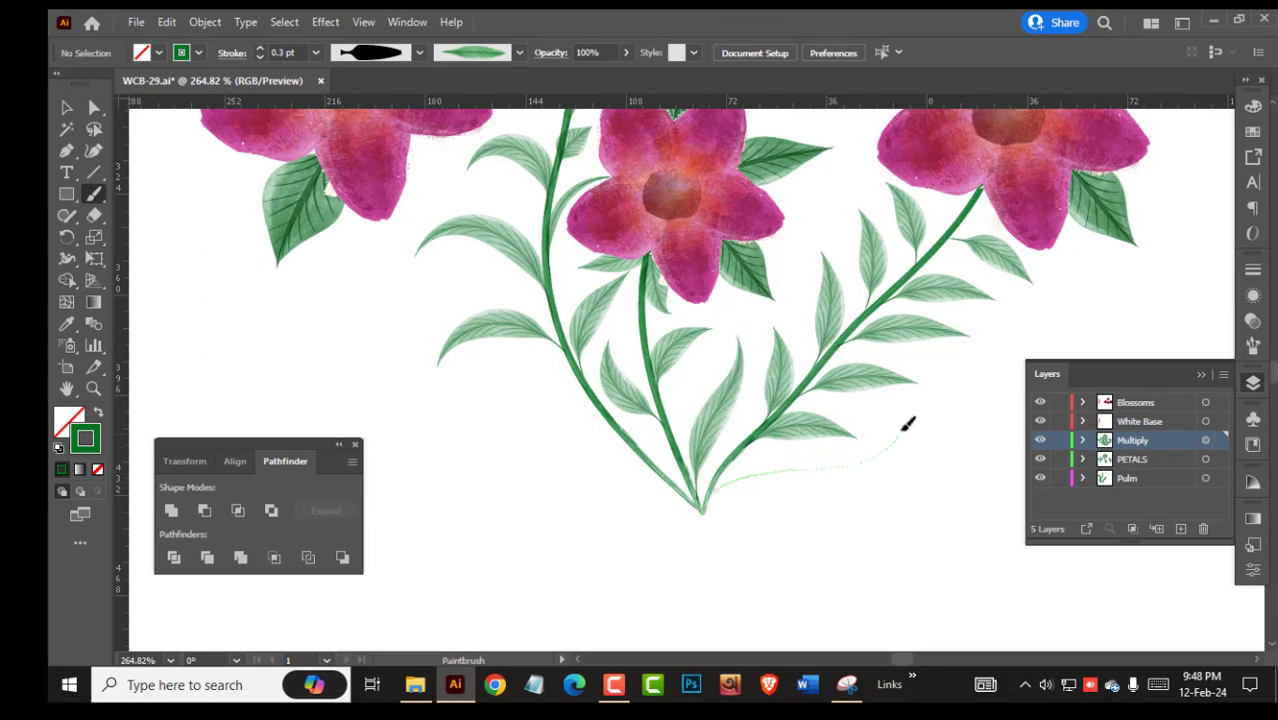
left_click_drag(907, 425, 907, 426)
Paint a long curved leaf out to the left of the stem junction and a smaller leaf above it on the left stem.
scroll(792, 550, "left", 2)
scroll(792, 550, "up", 1)
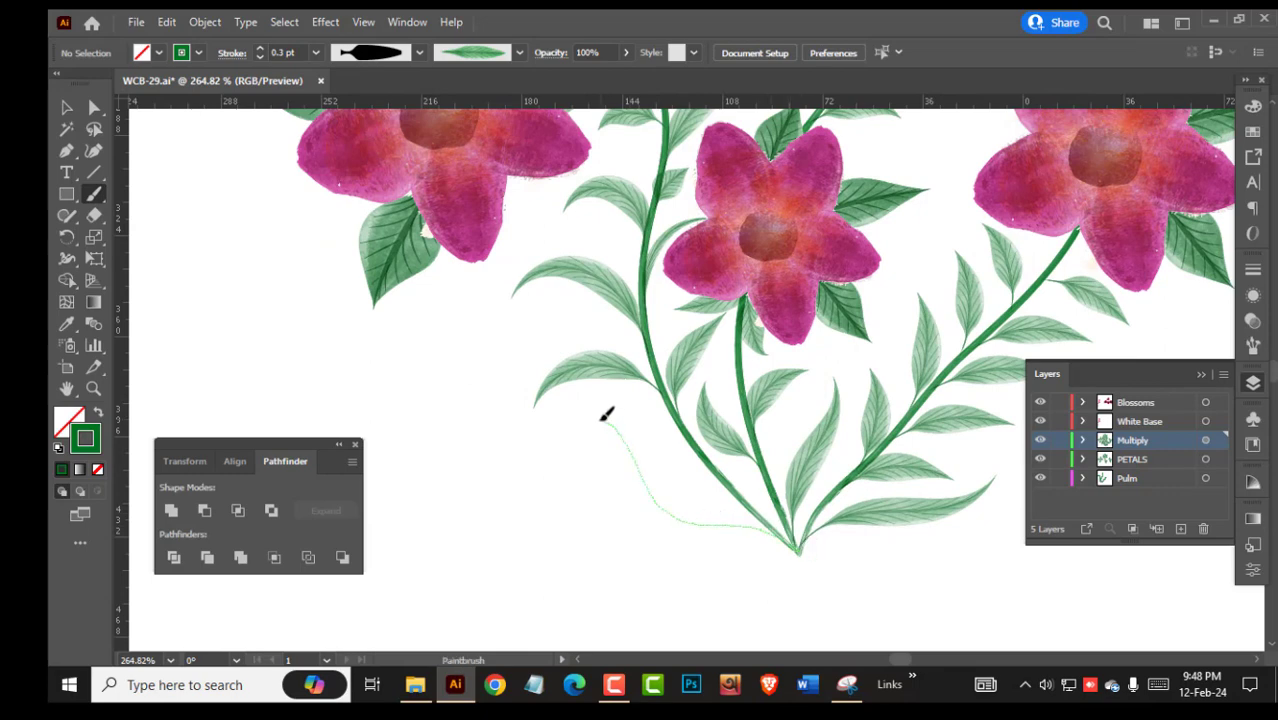
left_click_drag(603, 418, 638, 400)
left_click_drag(759, 397, 733, 408)
key("ctrl+z")
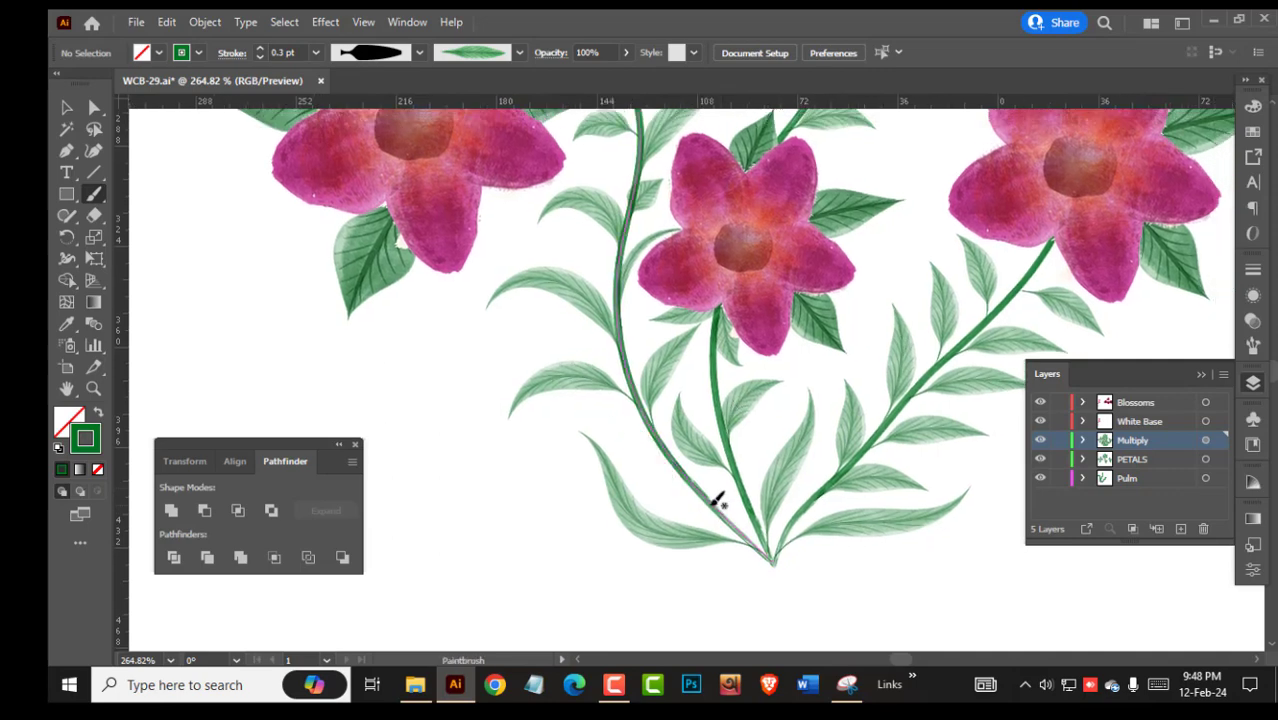
left_click_drag(797, 411, 678, 406)
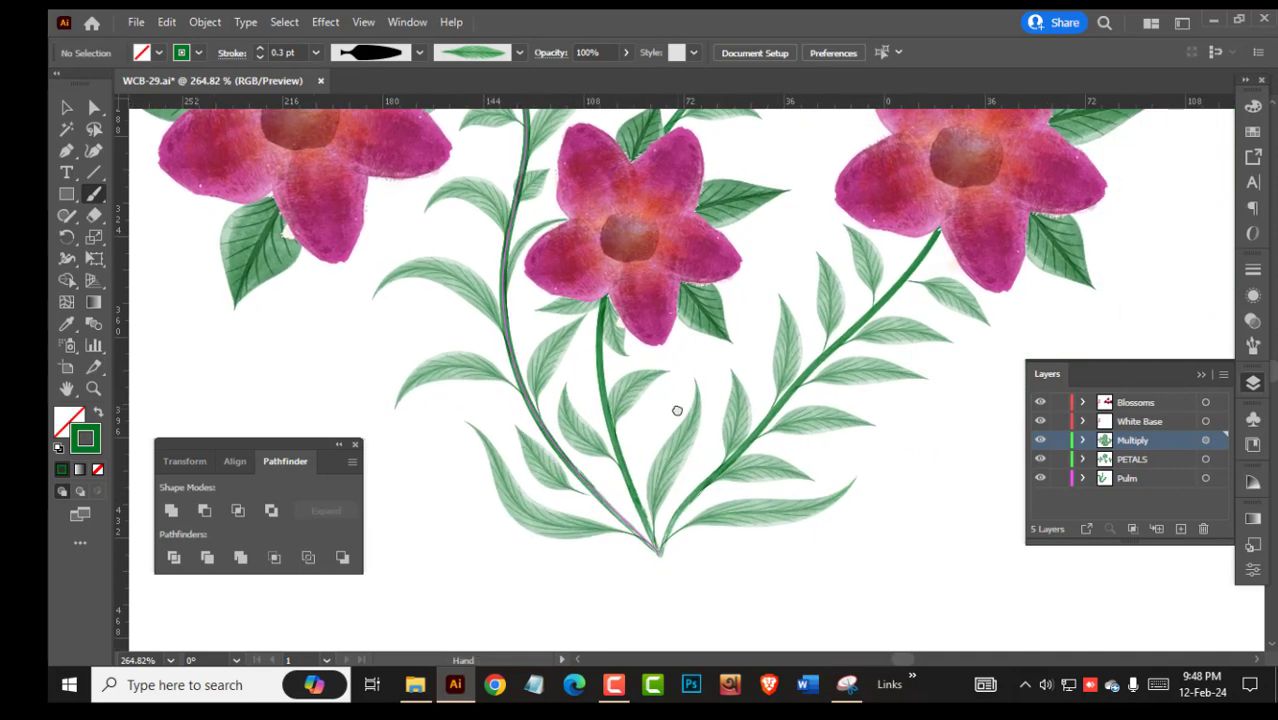
mouse_move(772, 360)
left_mouse_down()
mouse_move(637, 391)
mouse_move(535, 383)
mouse_move(563, 382)
left_mouse_up()
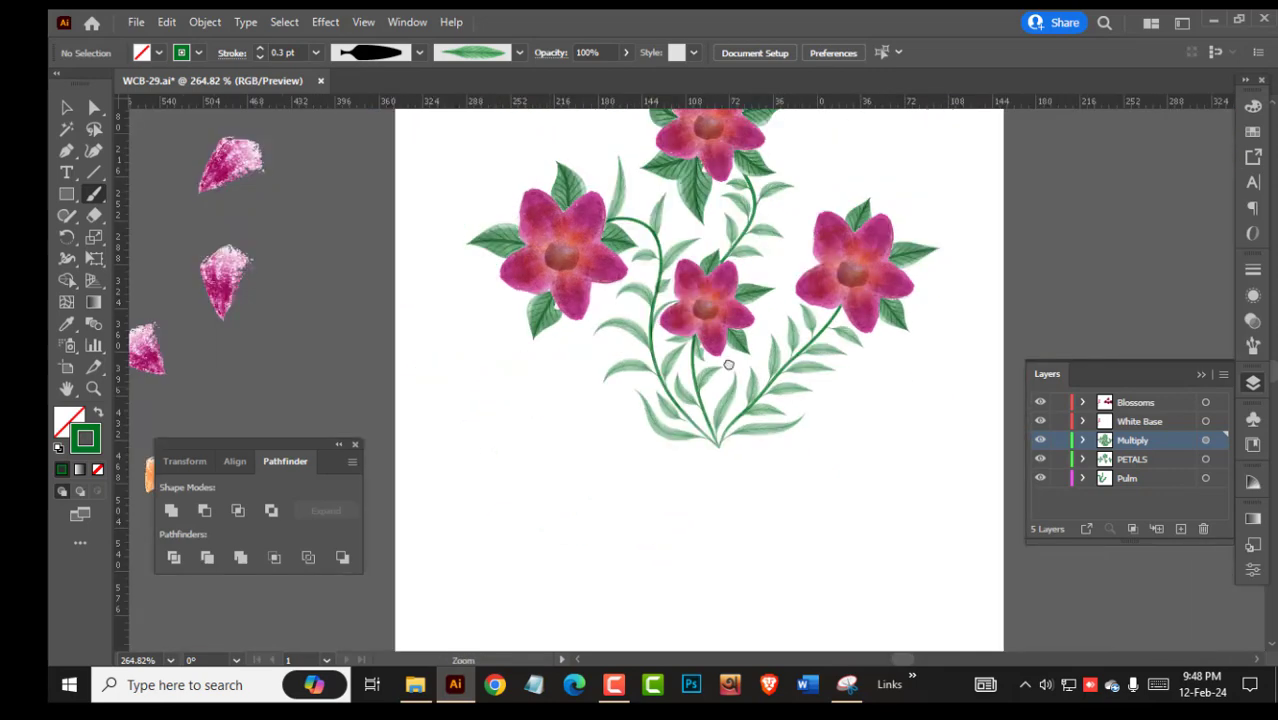
Select all the stem leaves that share the same appearance on the Multiply layer and copy them.
left_click_drag(750, 320, 701, 392)
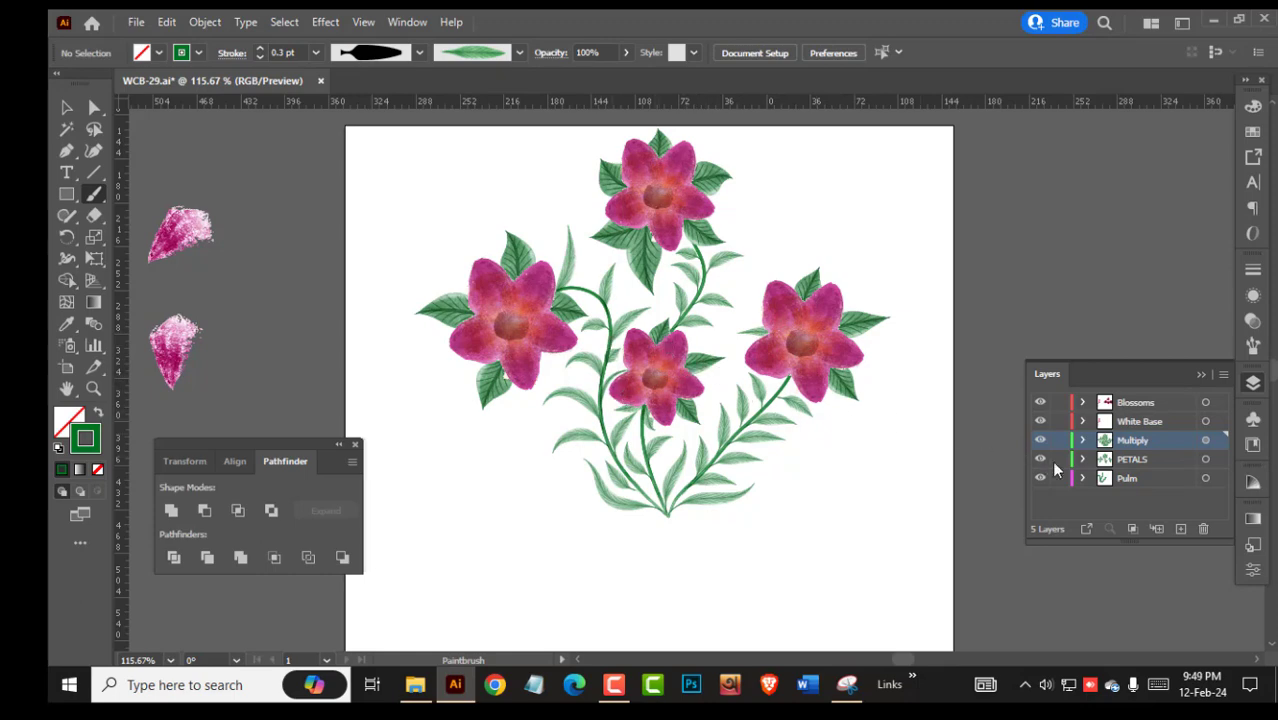
key("v")
left_click(764, 437)
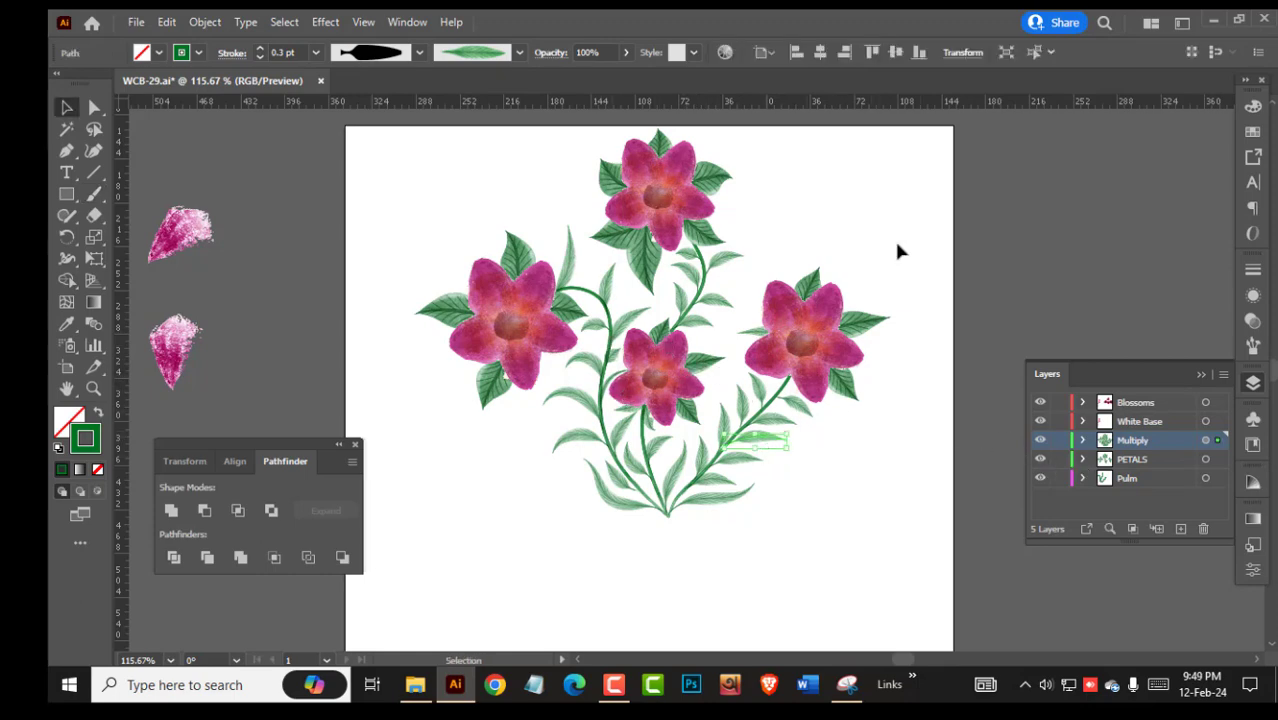
left_click(1034, 53)
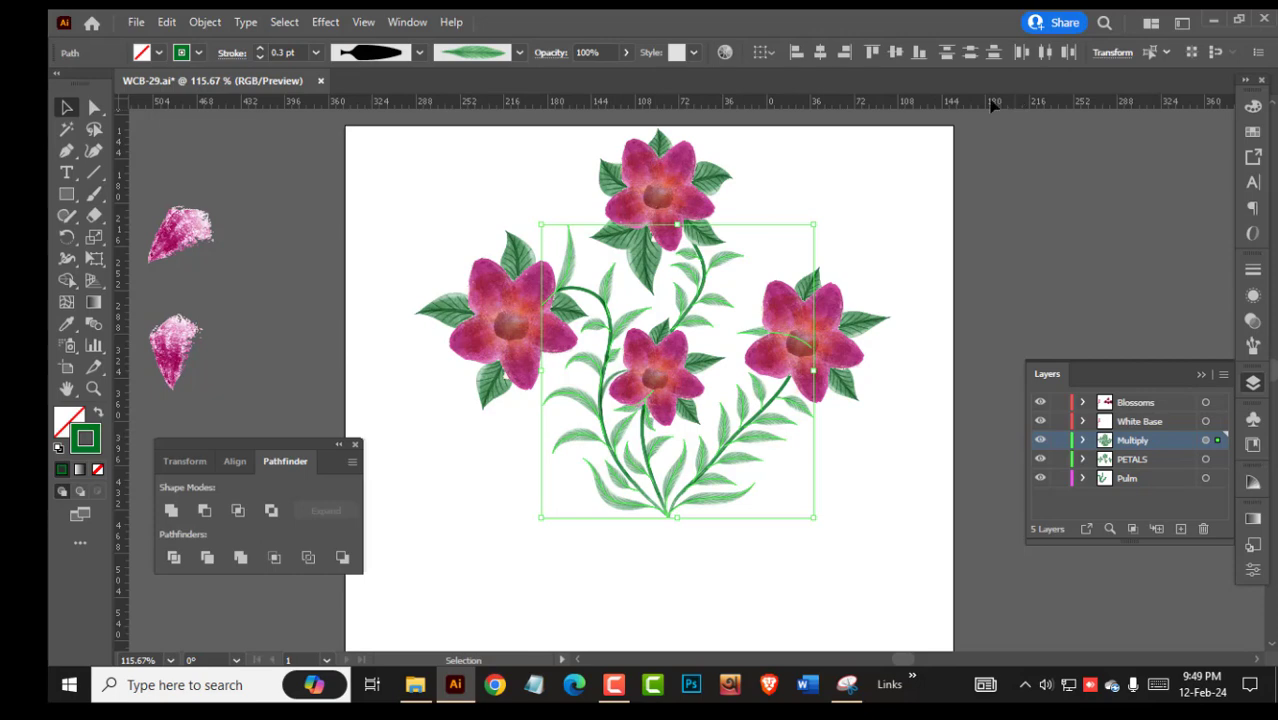
left_click(167, 22)
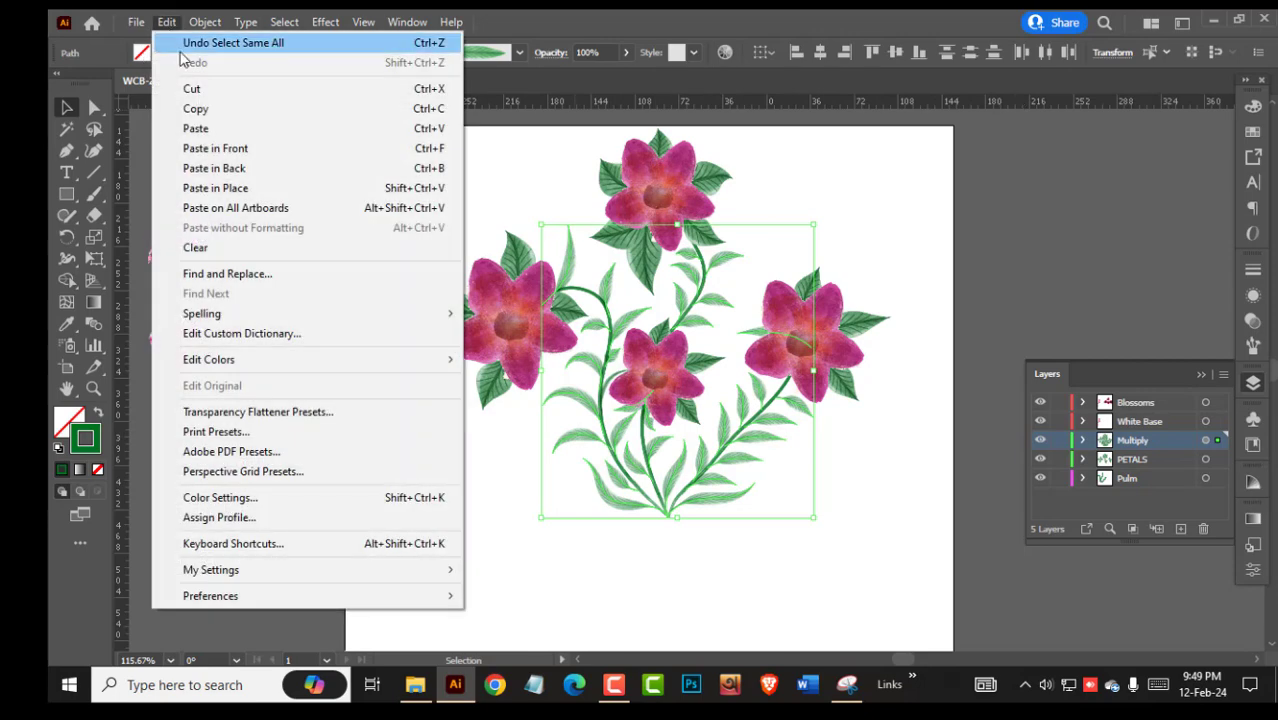
left_click(194, 108)
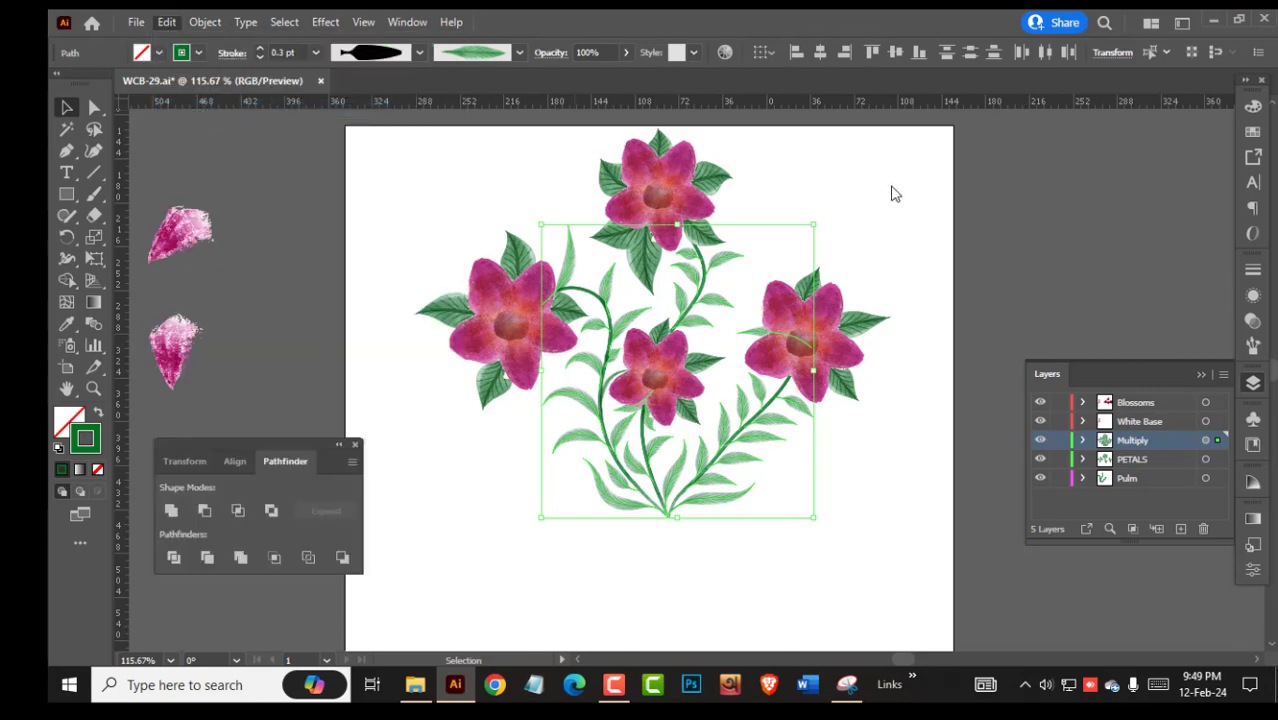
Paste the copied stem leaves in front on the PETALS layer, directly over the originals.
left_click(895, 194)
left_click(1160, 462)
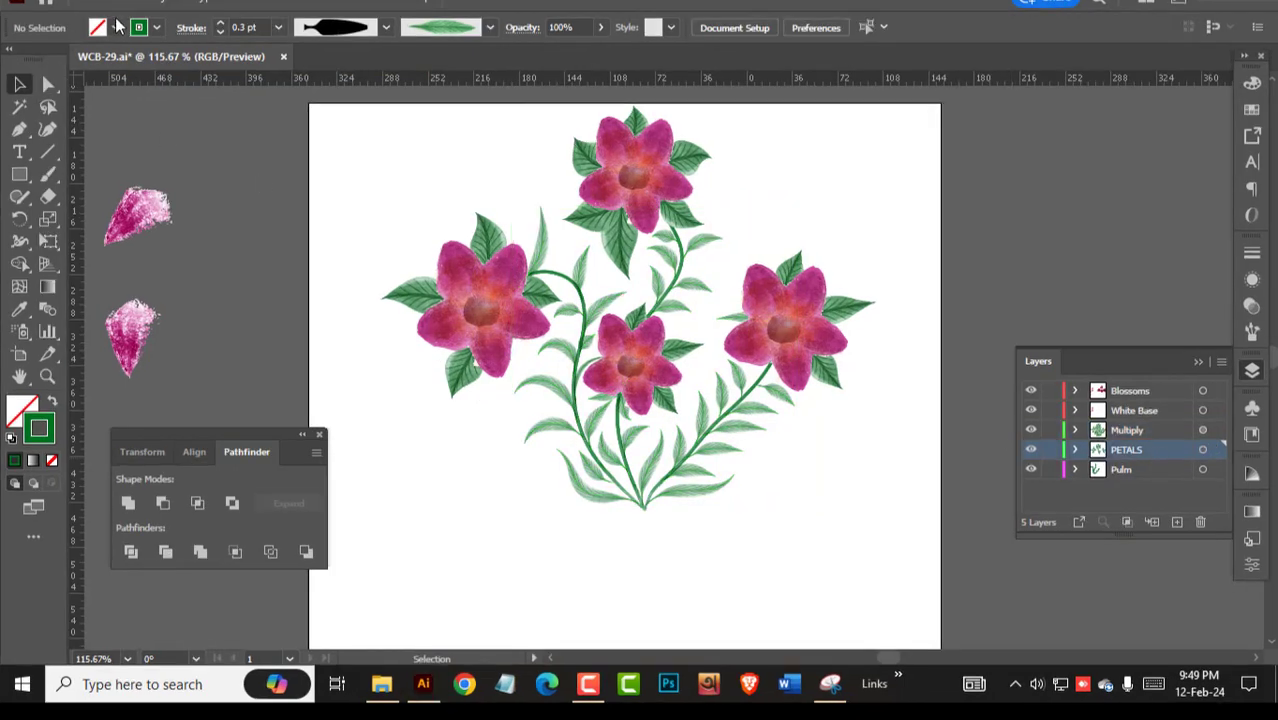
left_click(130, 3)
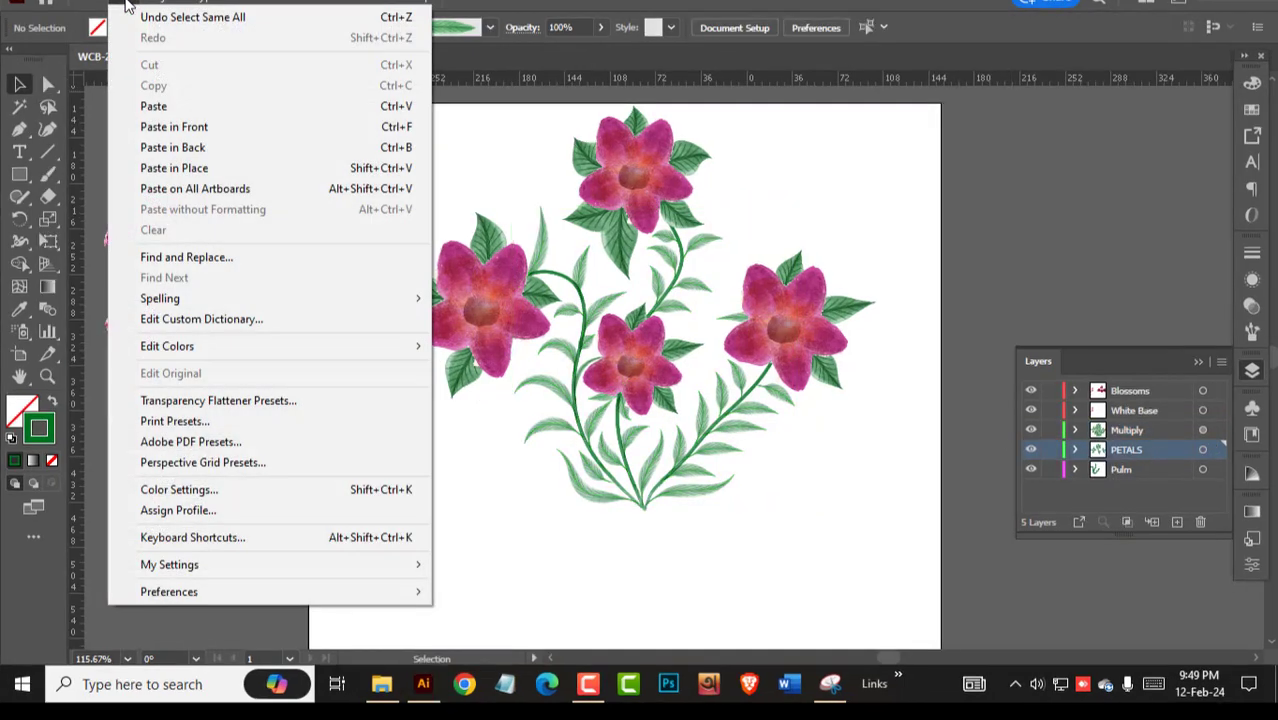
left_click(170, 126)
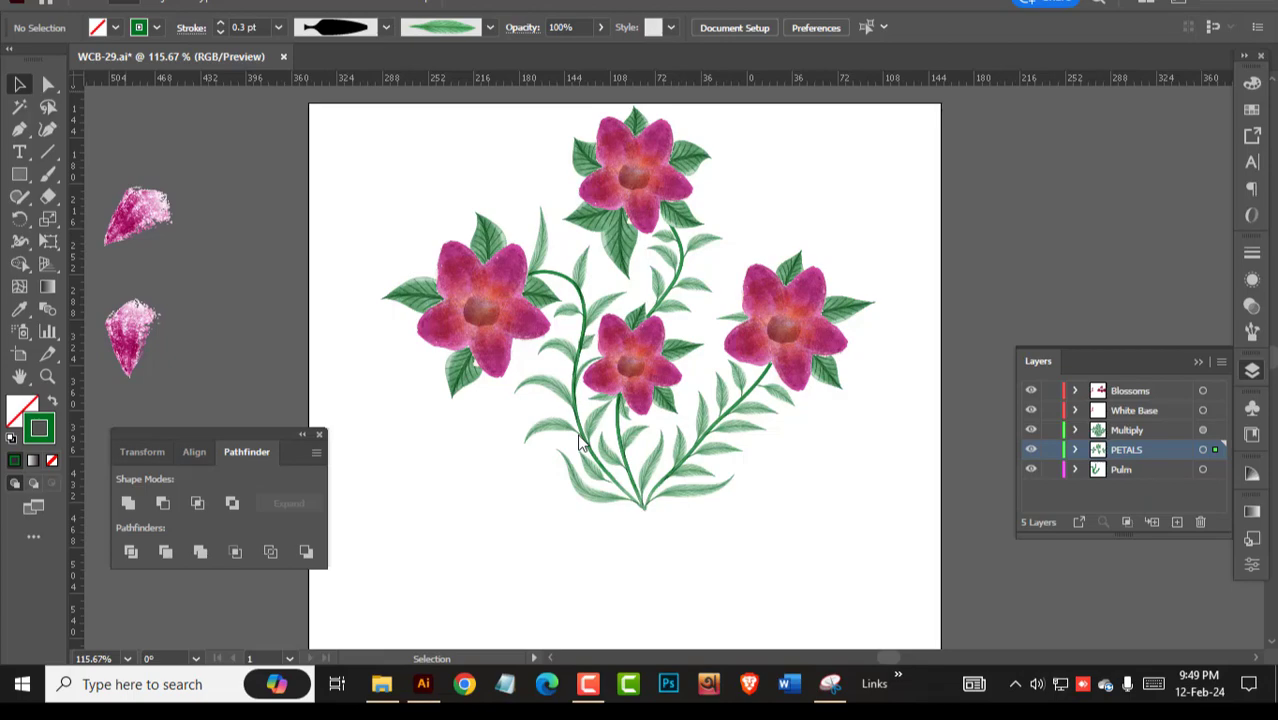
Inspect the doubled stem leaves up close and compare the artwork with the Multiply layer hidden and shown.
left_click(580, 443)
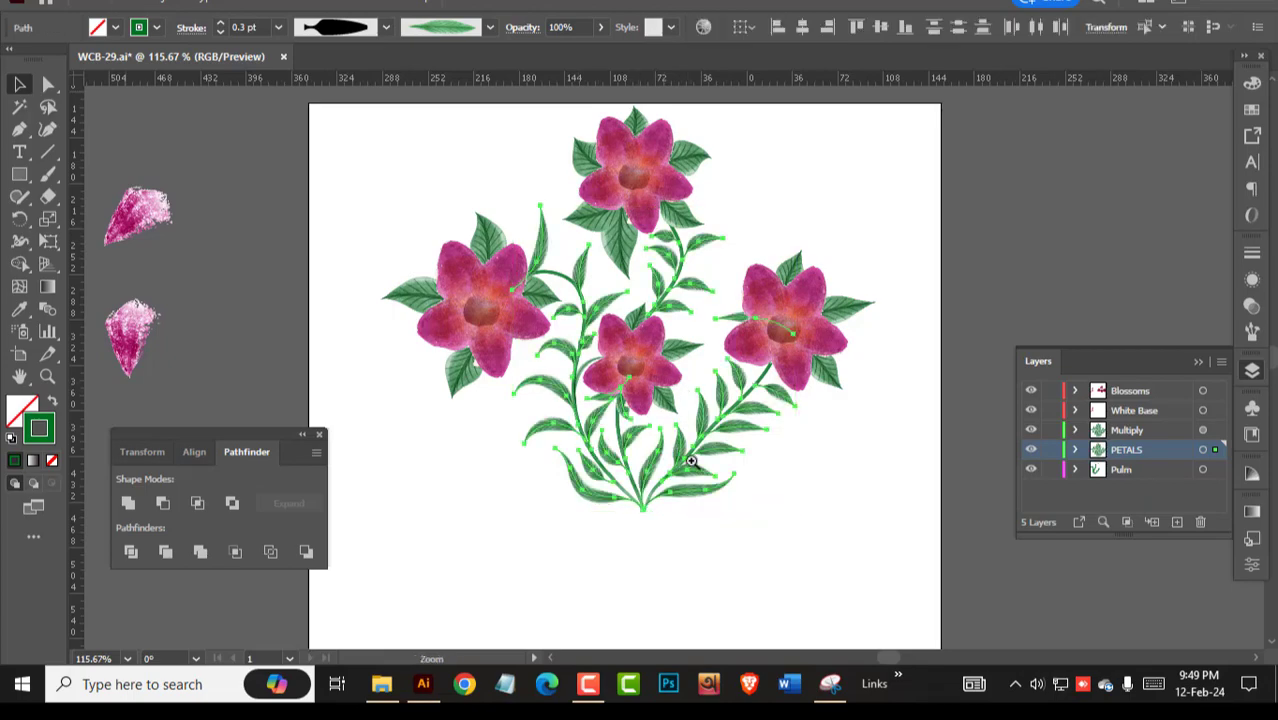
left_click_drag(690, 460, 1010, 560)
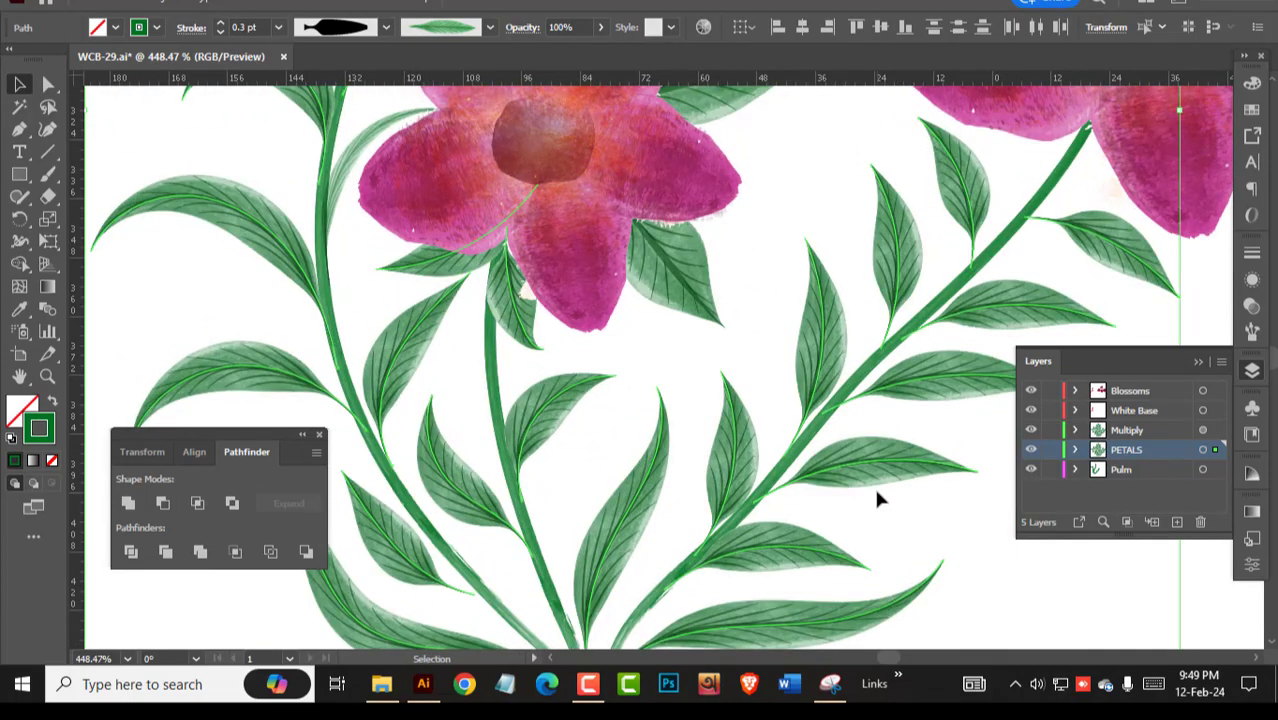
left_click_drag(857, 460, 540, 428)
left_click(932, 538)
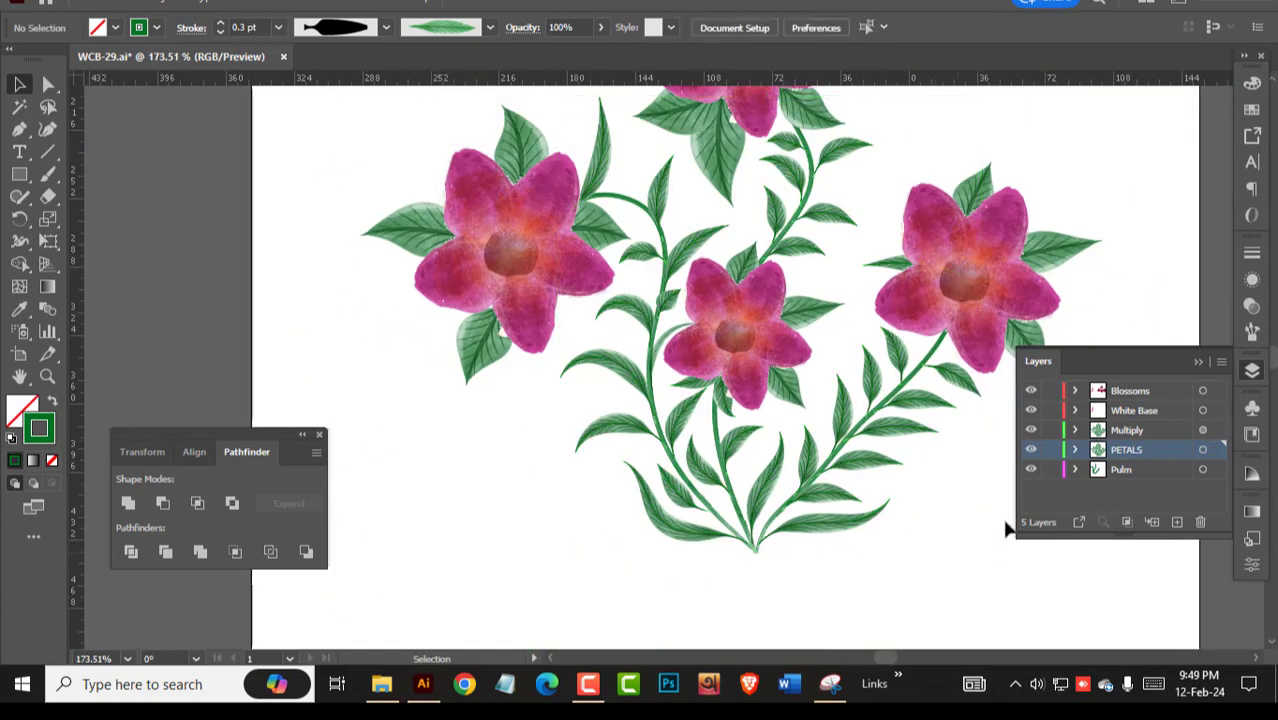
left_click(1030, 432)
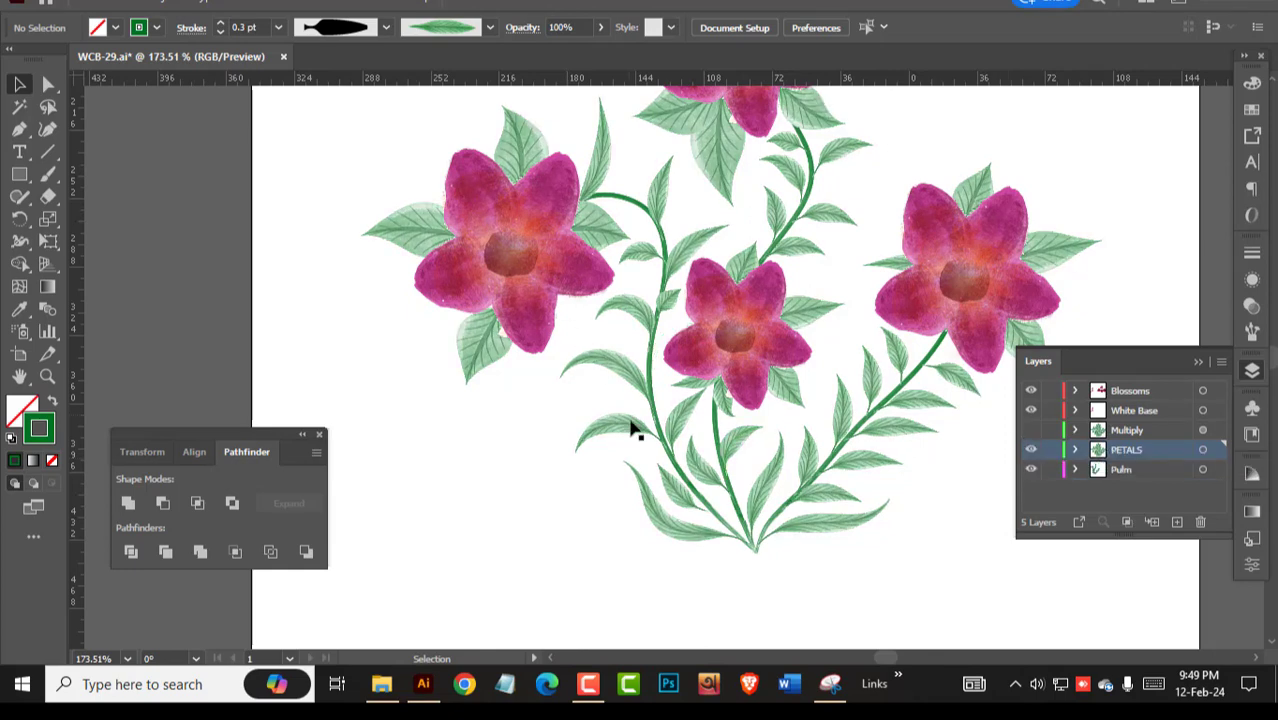
left_click(1030, 430)
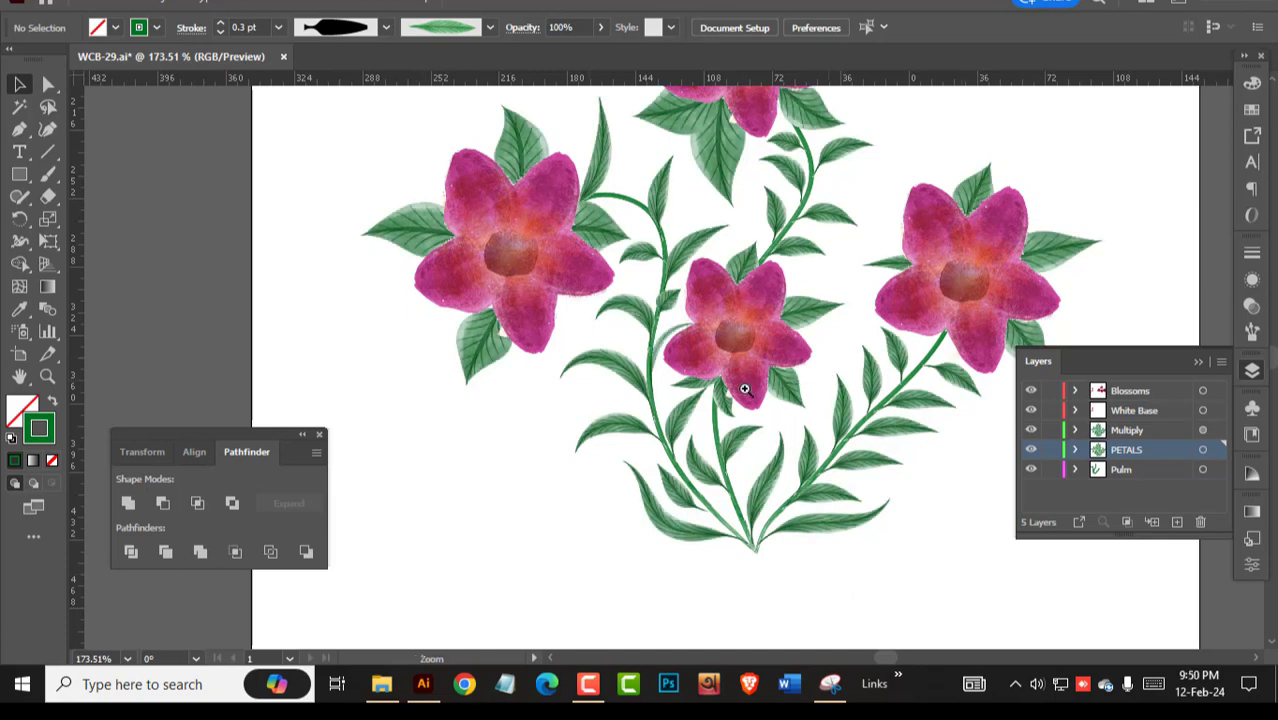
Delete the three spare magenta petals lying outside the artboard.
key("z")
left_click_drag(679, 380, 641, 373)
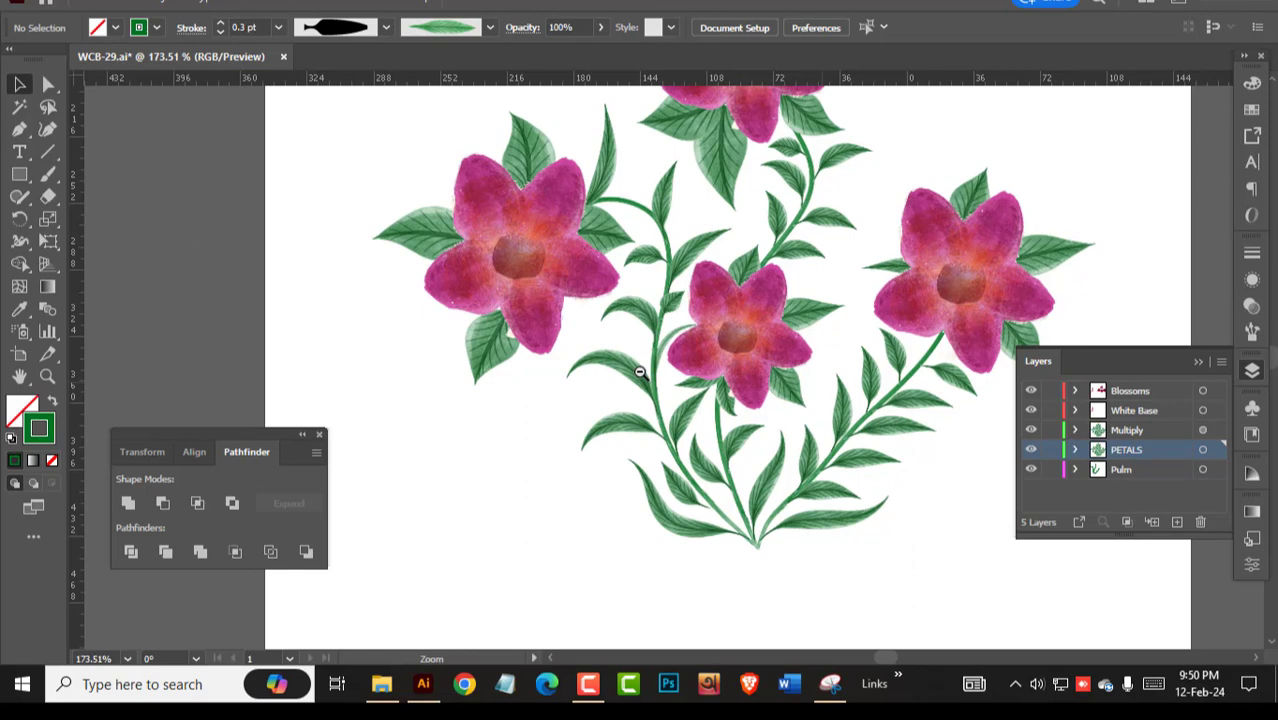
left_click(640, 372, "alt")
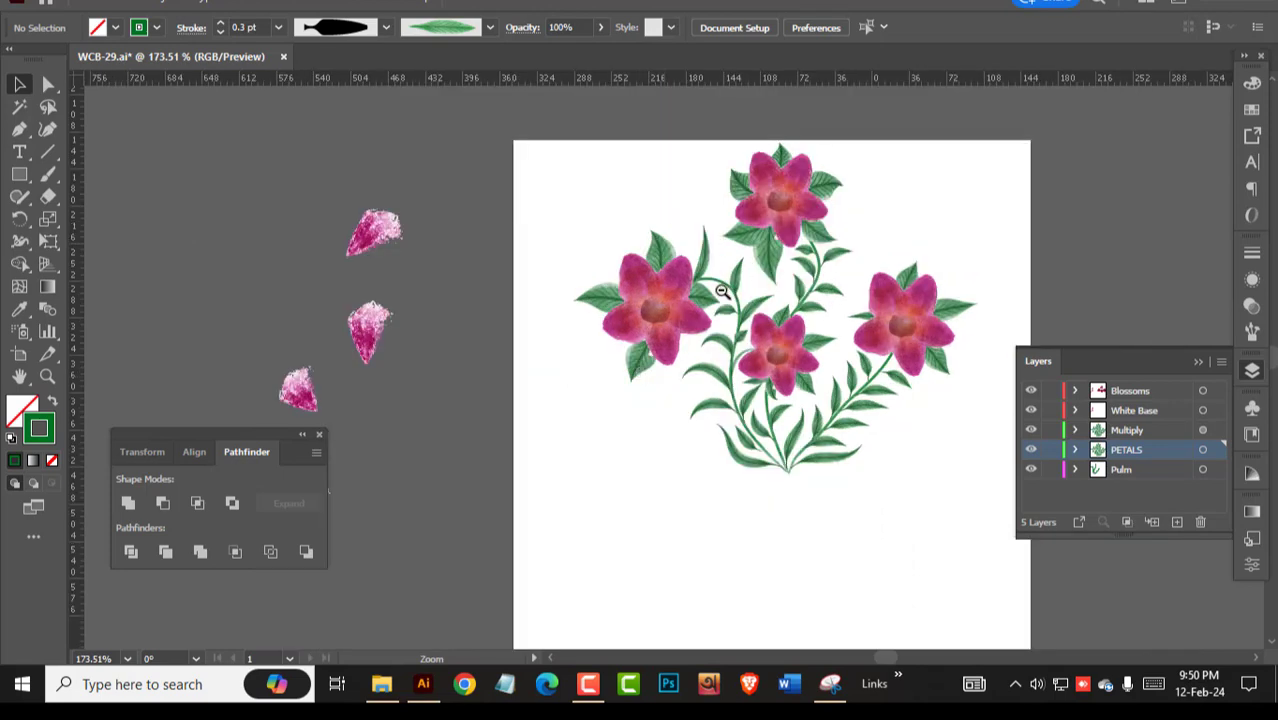
left_click_drag(826, 262, 678, 291)
left_click_drag(174, 215, 288, 200)
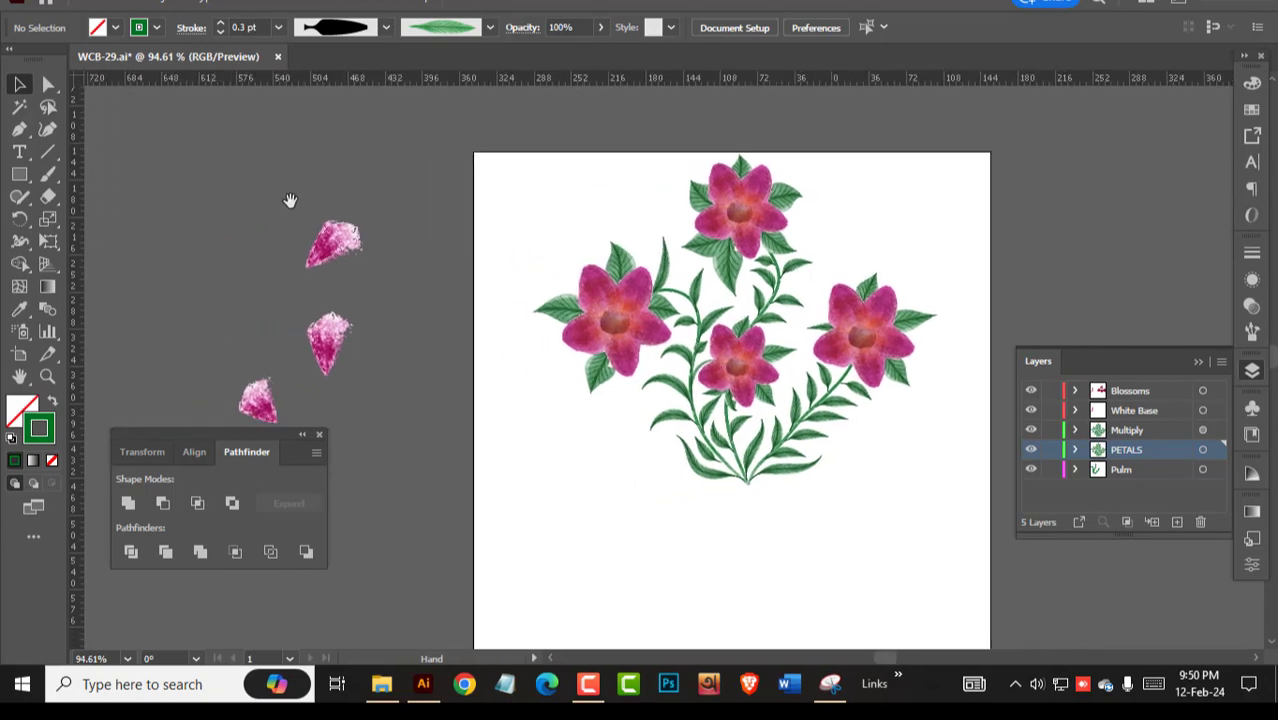
key("ctrl+a")
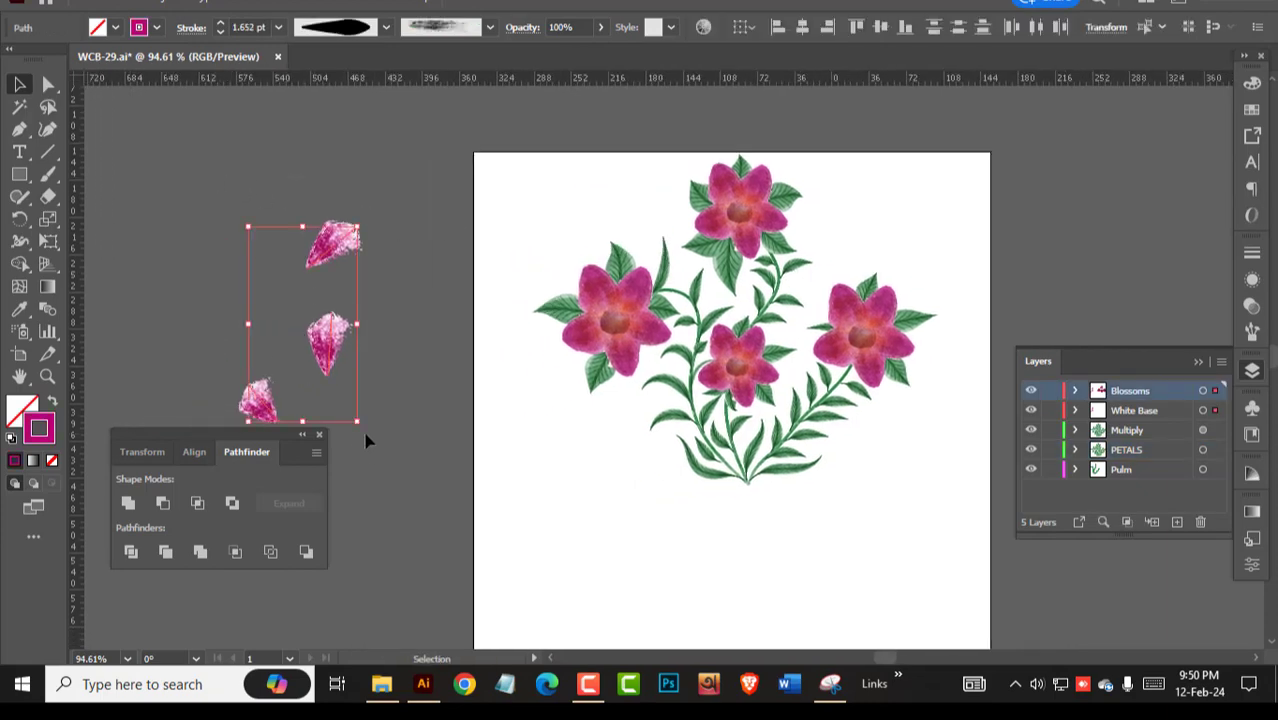
key("Delete")
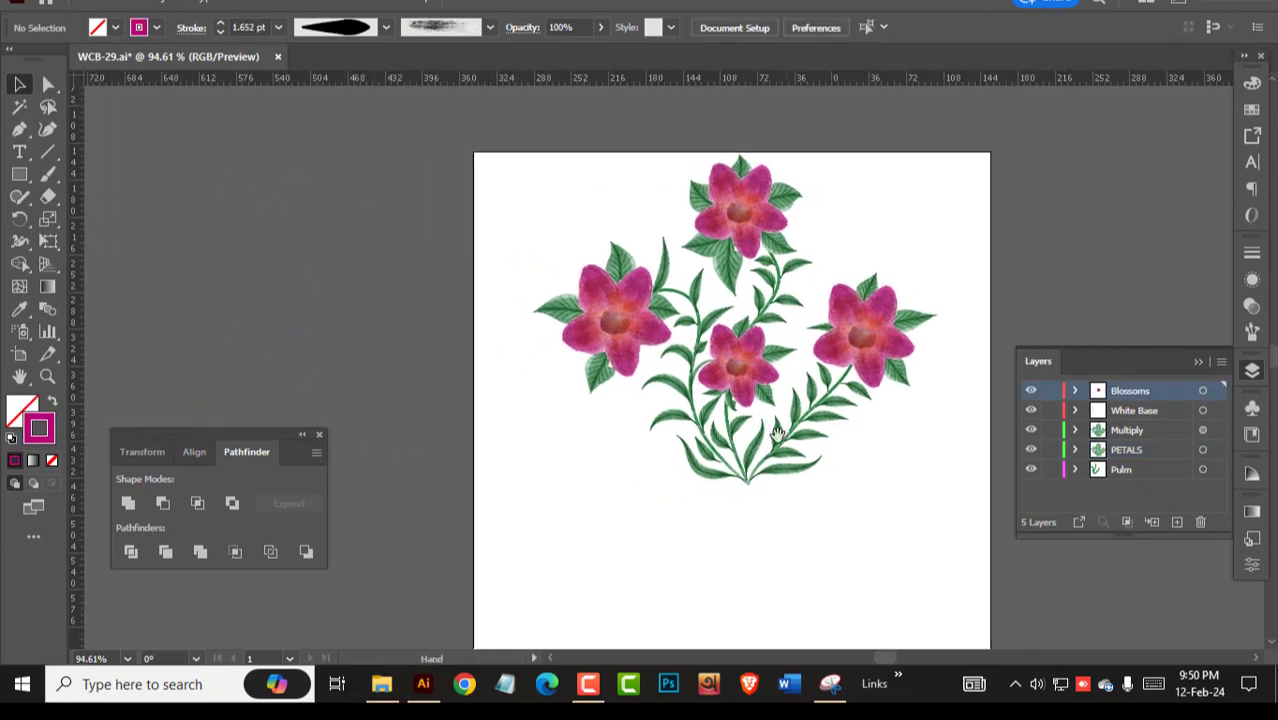
Review the whole floral composition with the panels hidden and save the document.
left_click_drag(771, 428, 777, 508)
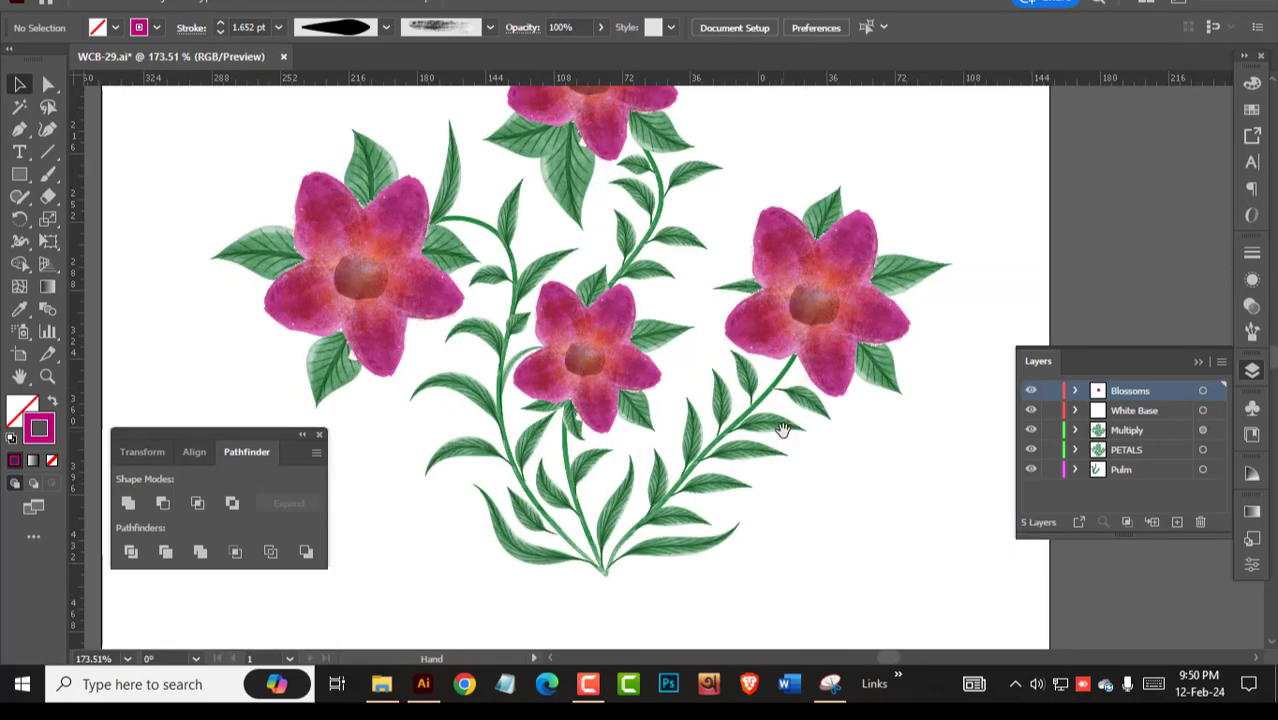
left_click_drag(780, 425, 760, 458)
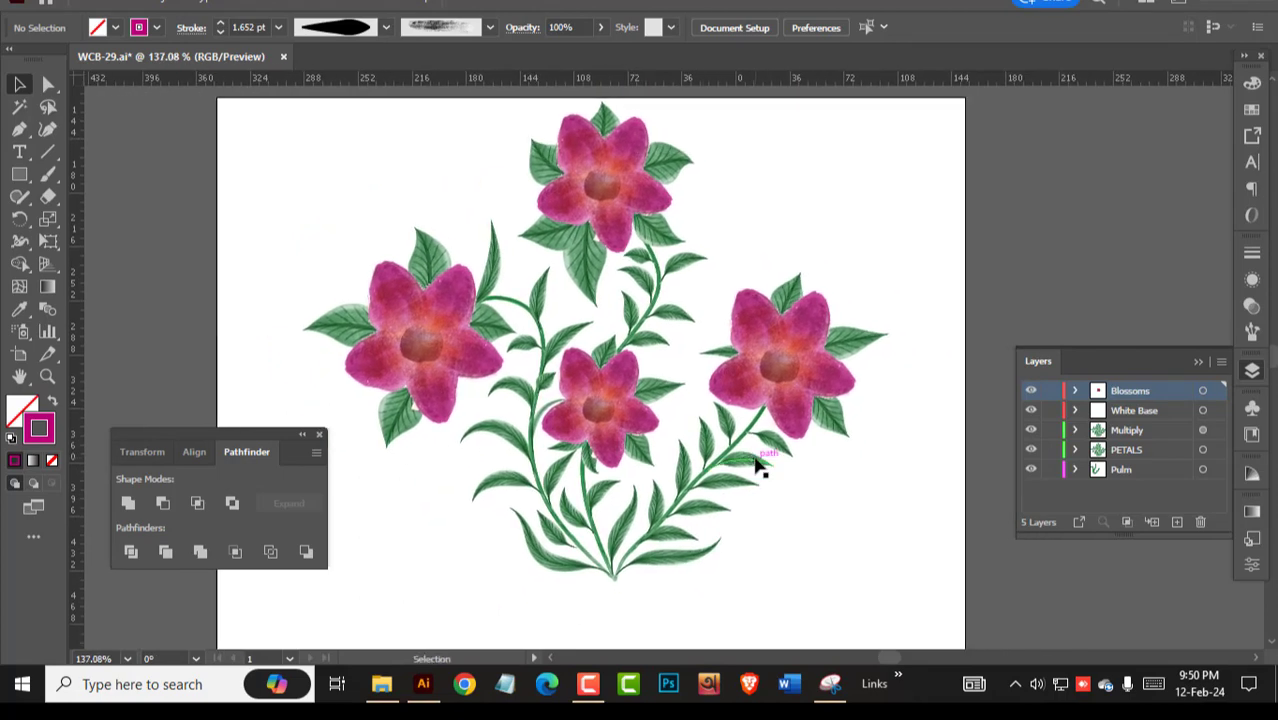
key("Tab")
left_click_drag(861, 400, 881, 456)
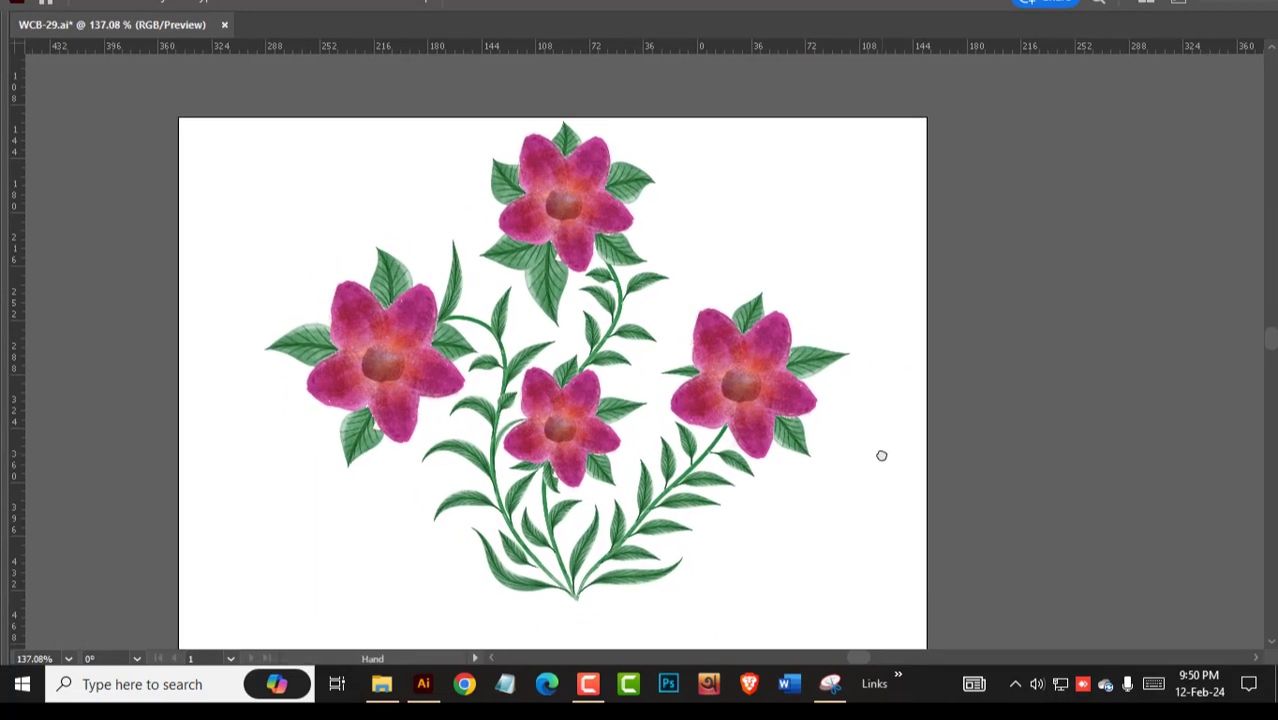
key("a")
key("ctrl+s")
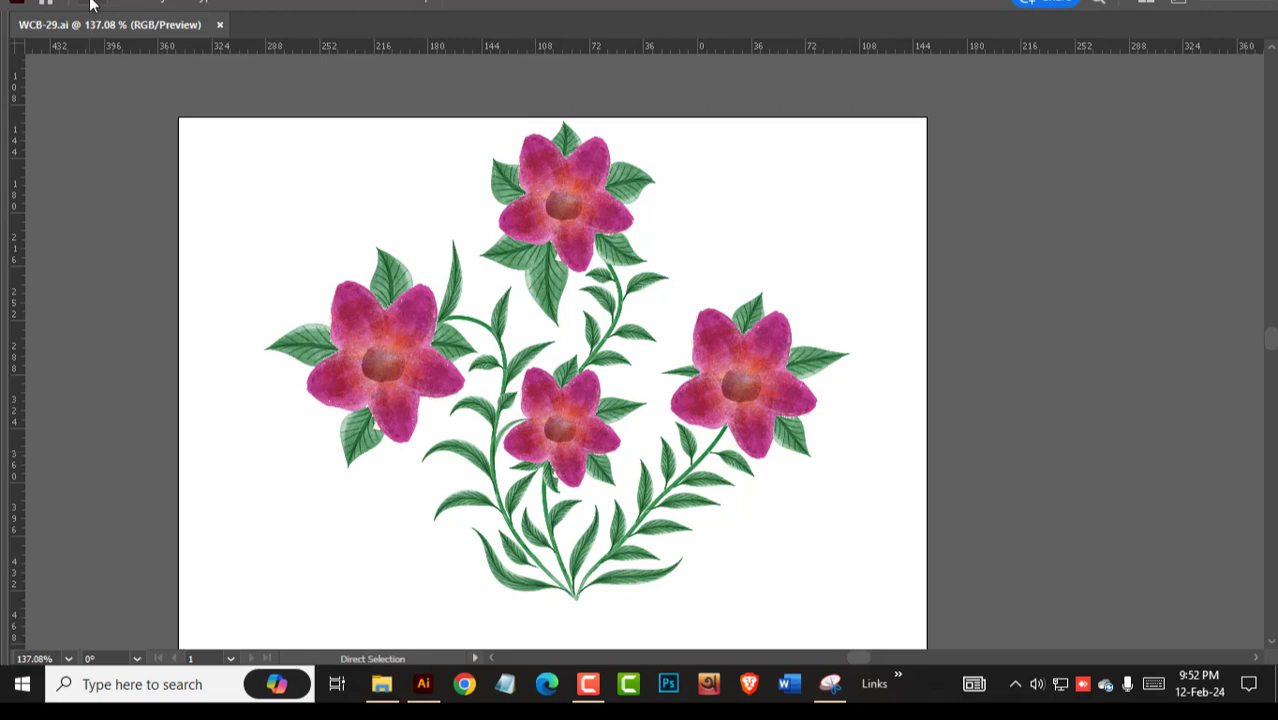
Save the design as WCB-29 in Illustrator 2020 format, replacing the existing file, with PDF compatibility turned off.
left_click(90, 4)
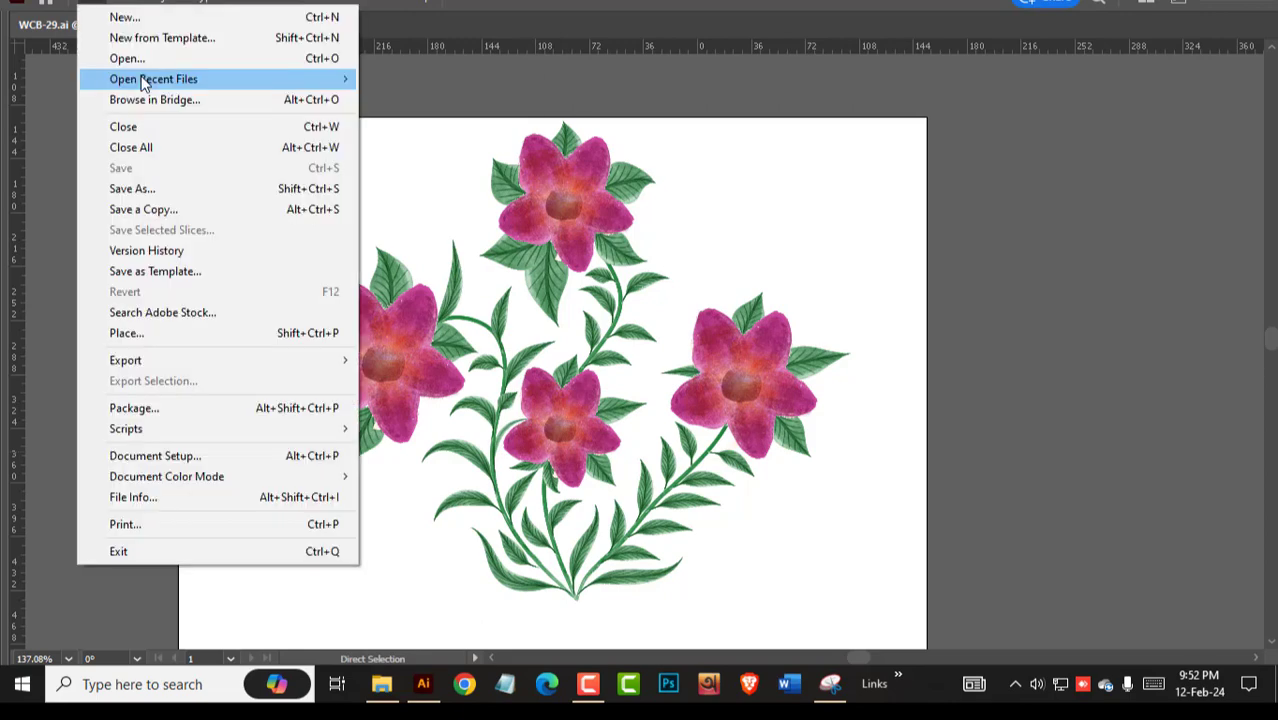
left_click(147, 189)
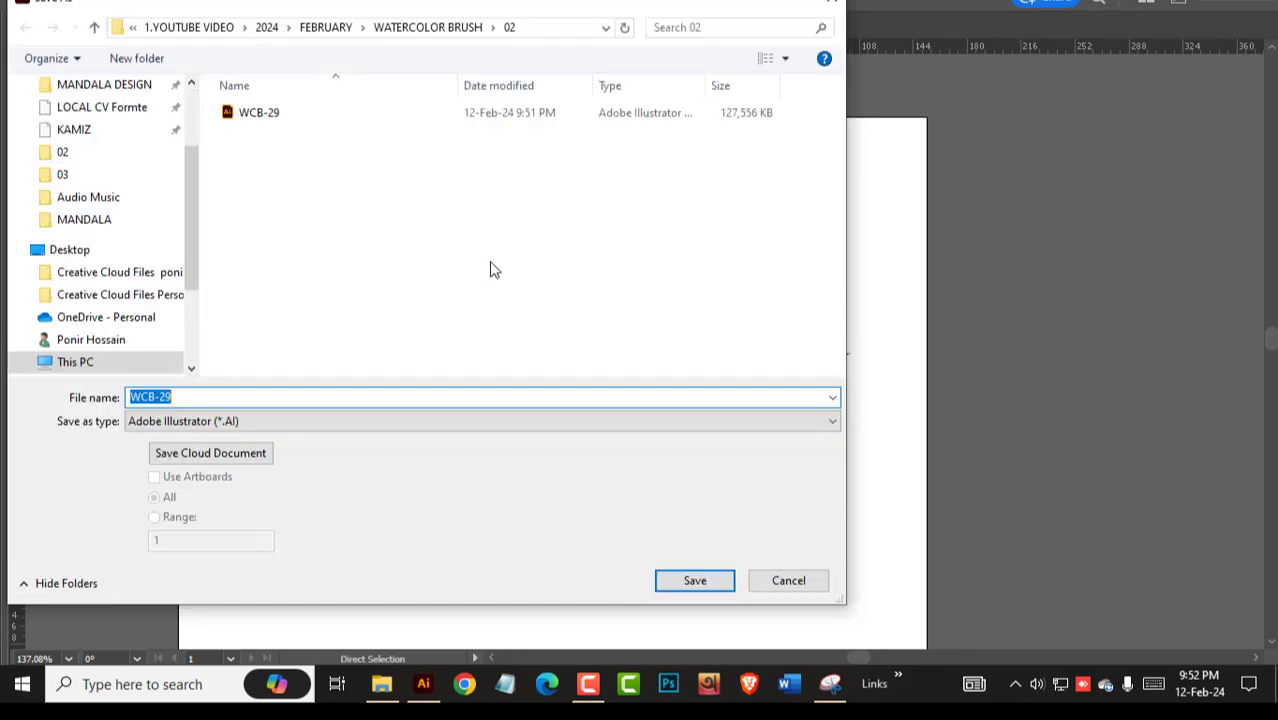
left_click(694, 580)
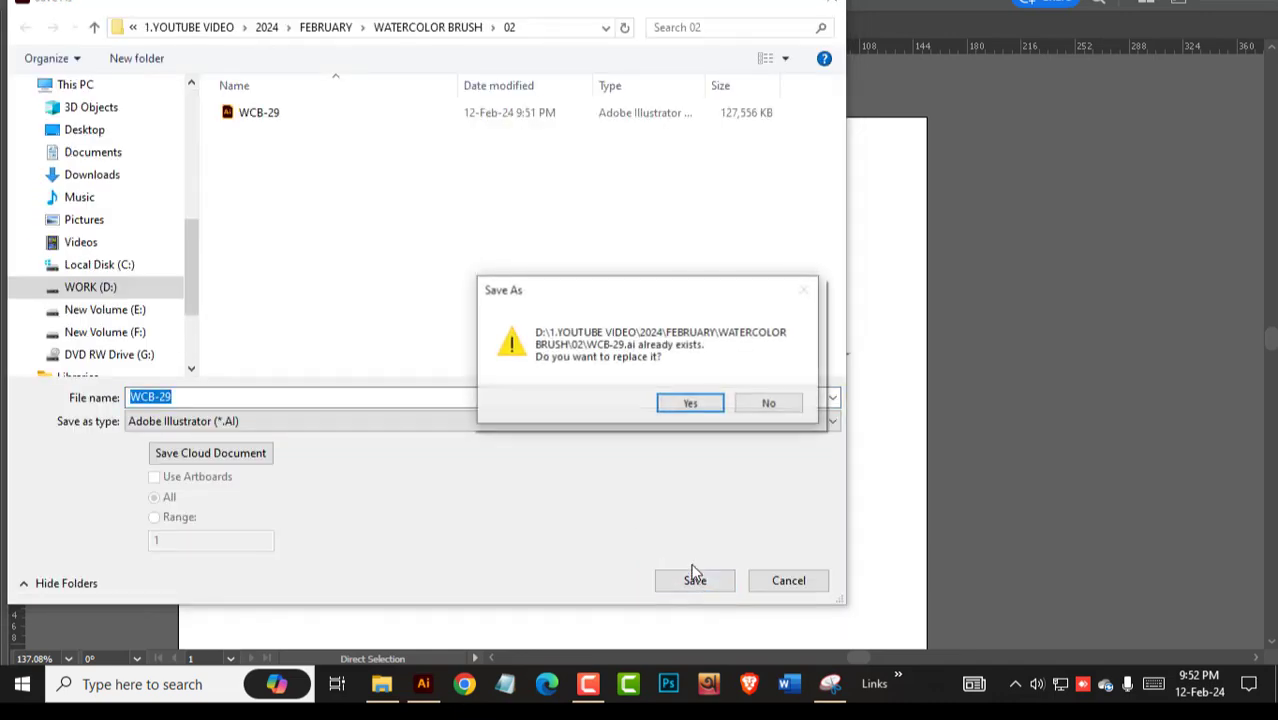
left_click(676, 405)
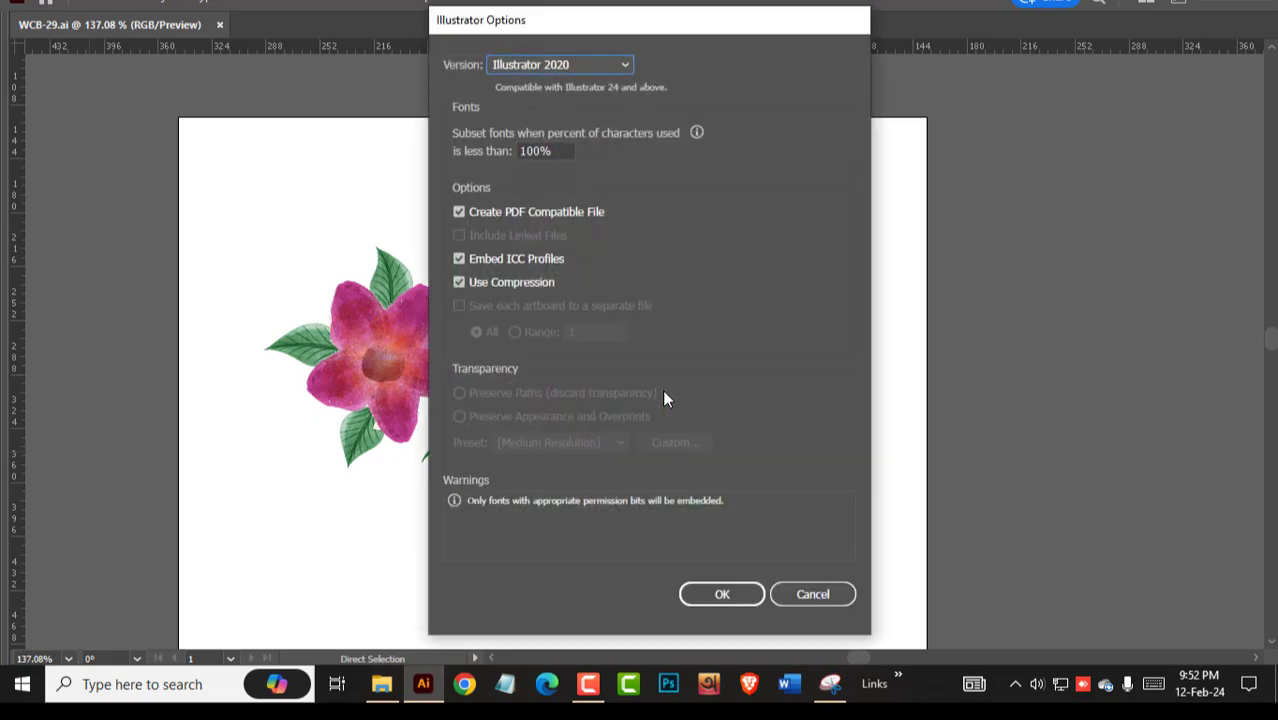
left_click(459, 212)
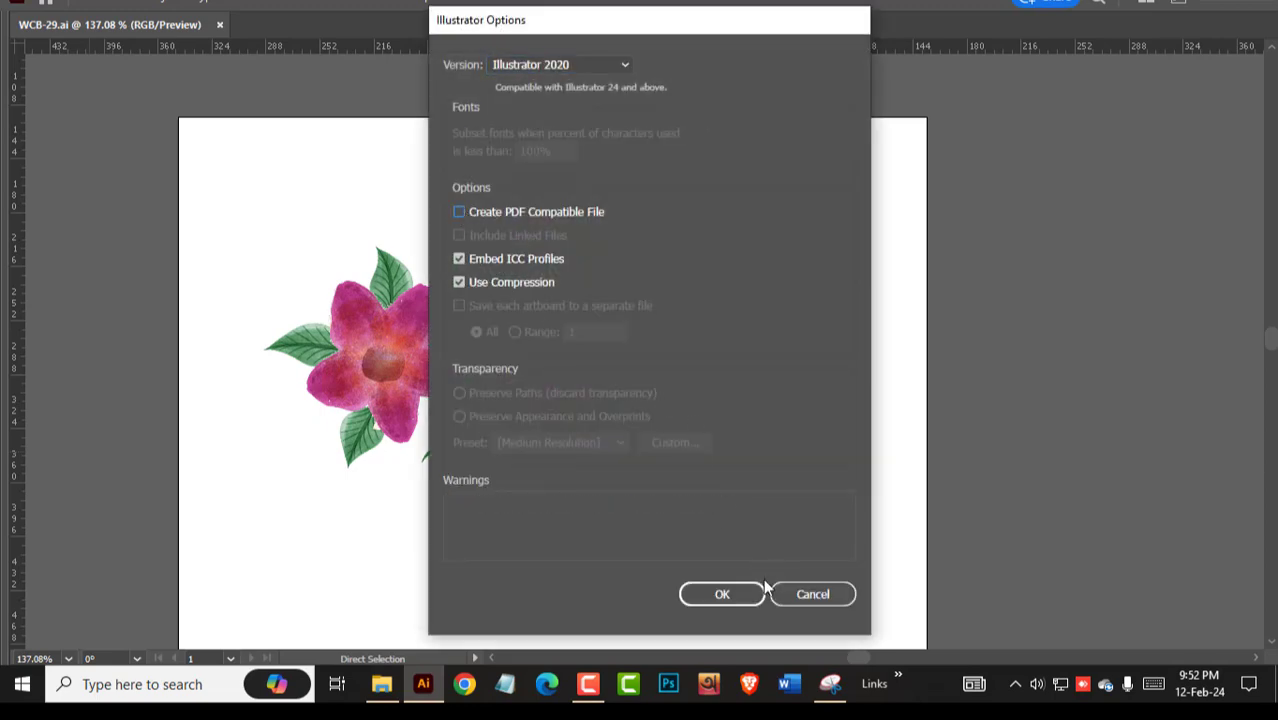
left_click(747, 594)
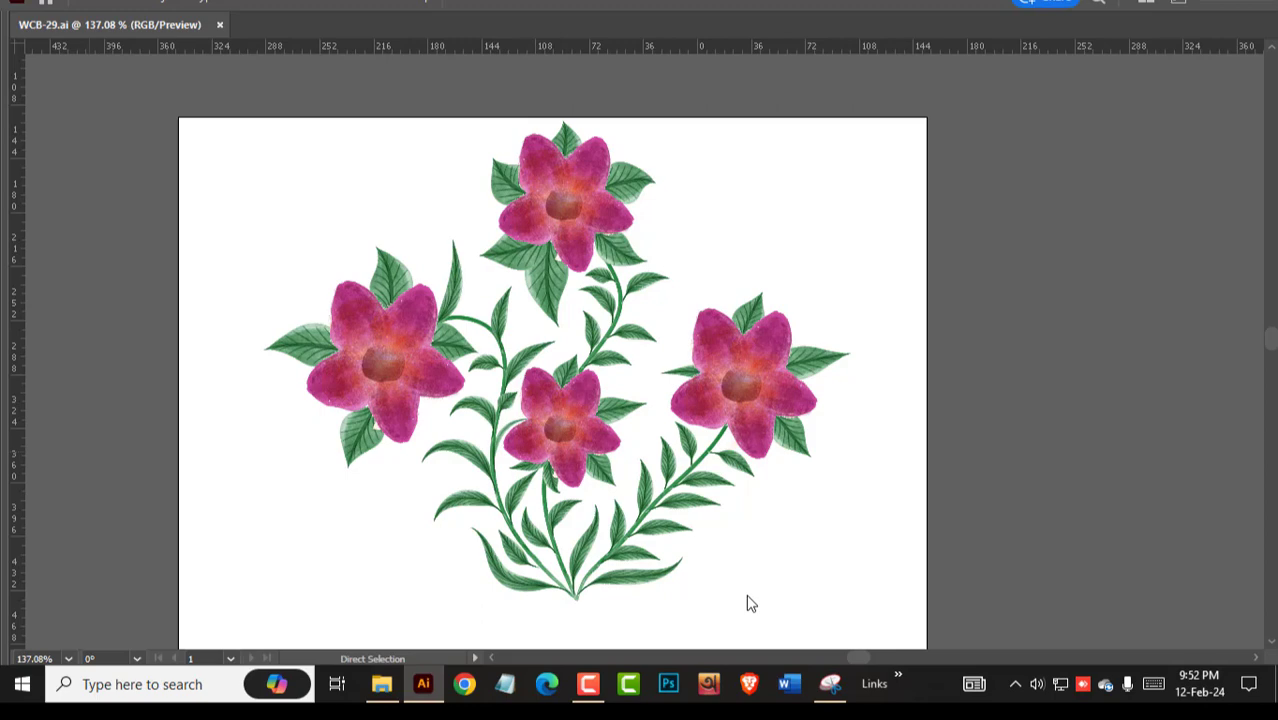
Bring back the panels and expand the appearance of all artwork on the Multiply layer.
key("v")
key("Tab")
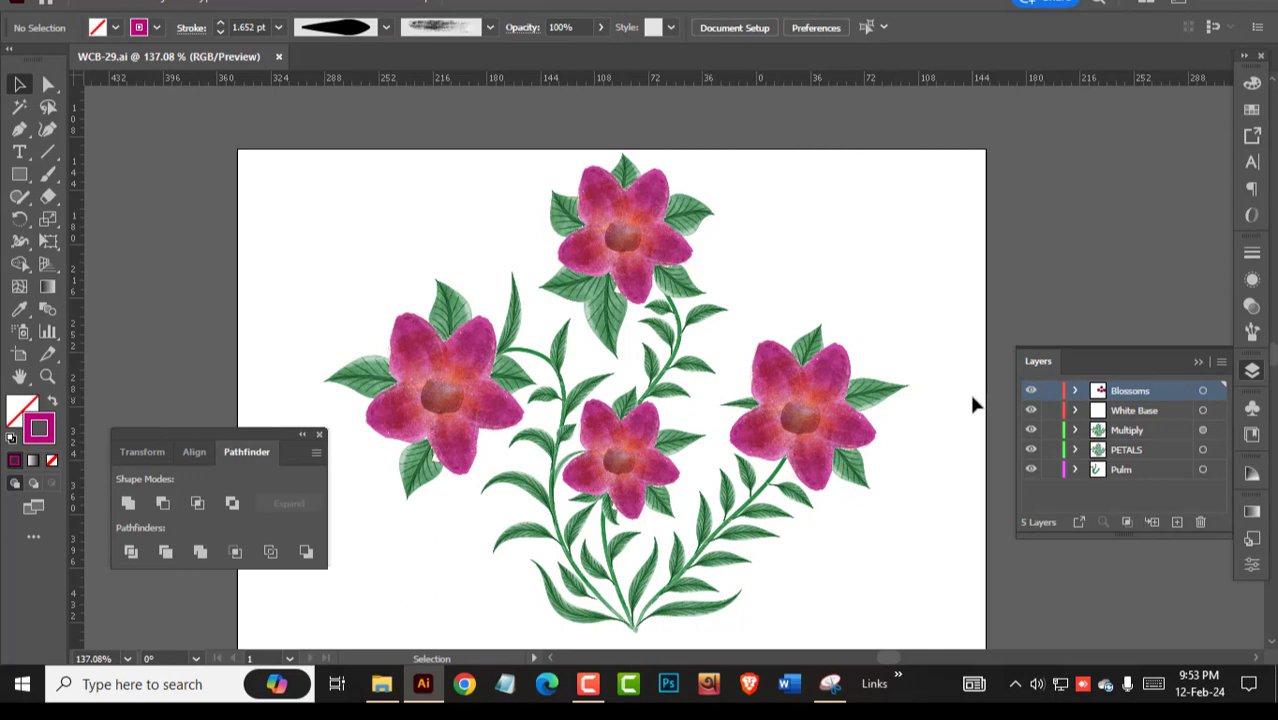
left_click(1145, 431)
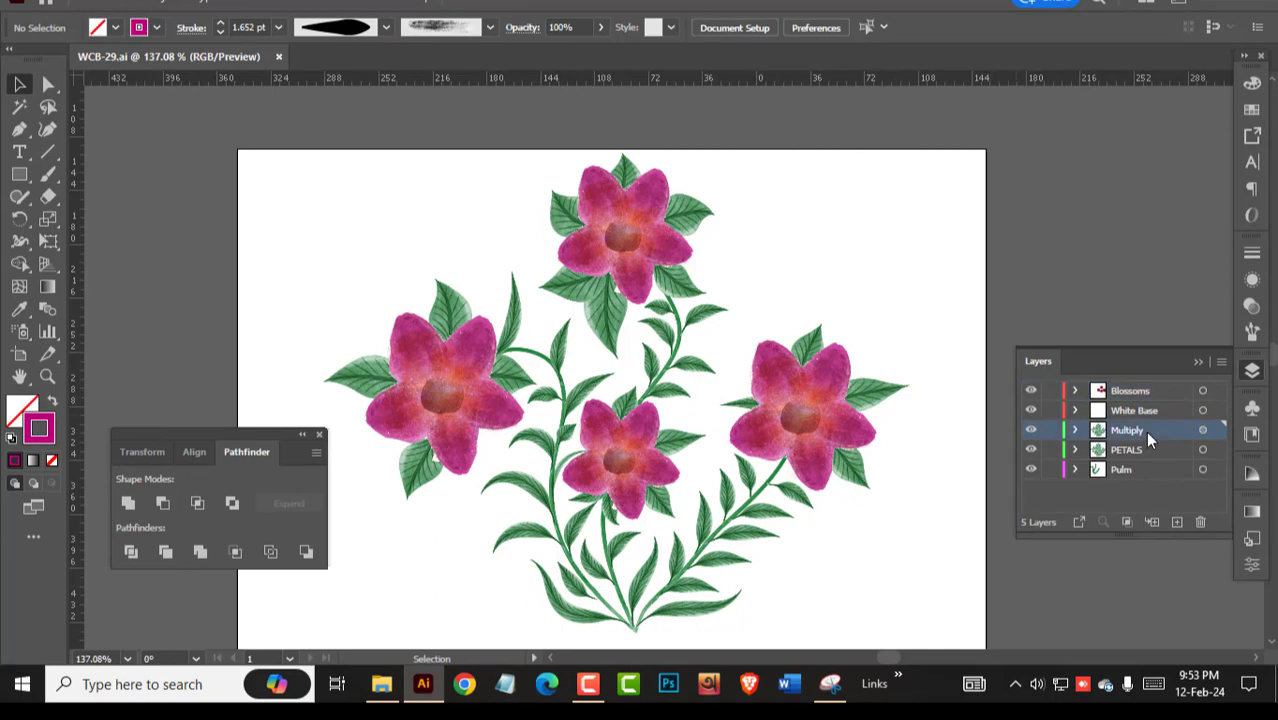
left_click(1202, 433)
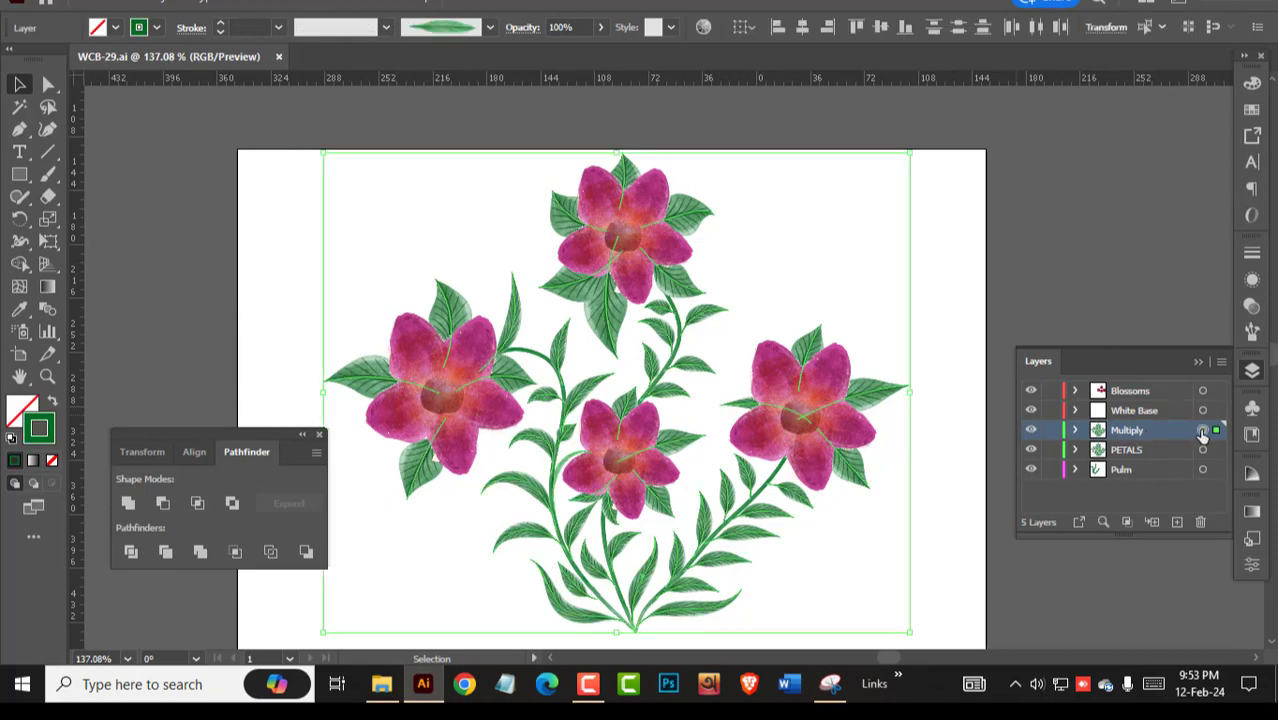
left_click(175, 4)
left_click(268, 231)
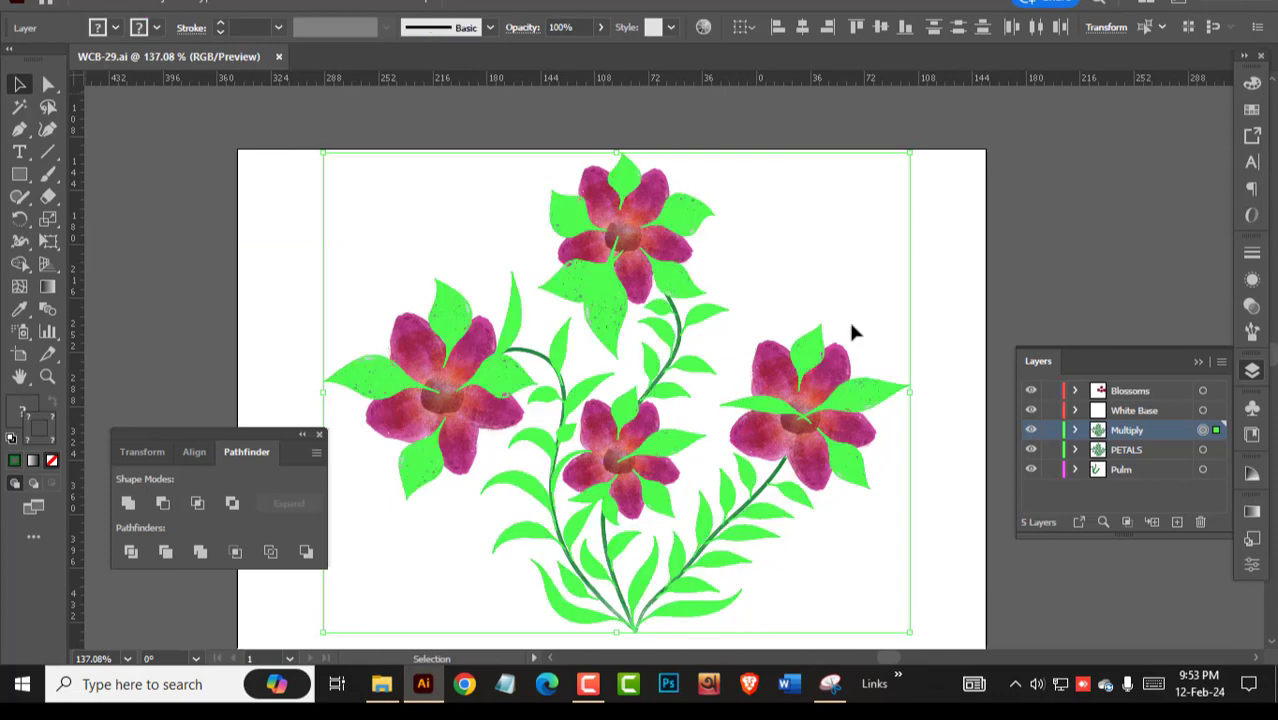
left_click(855, 304)
Expand the appearance of all artwork on the PETALS layer.
left_click(1162, 453)
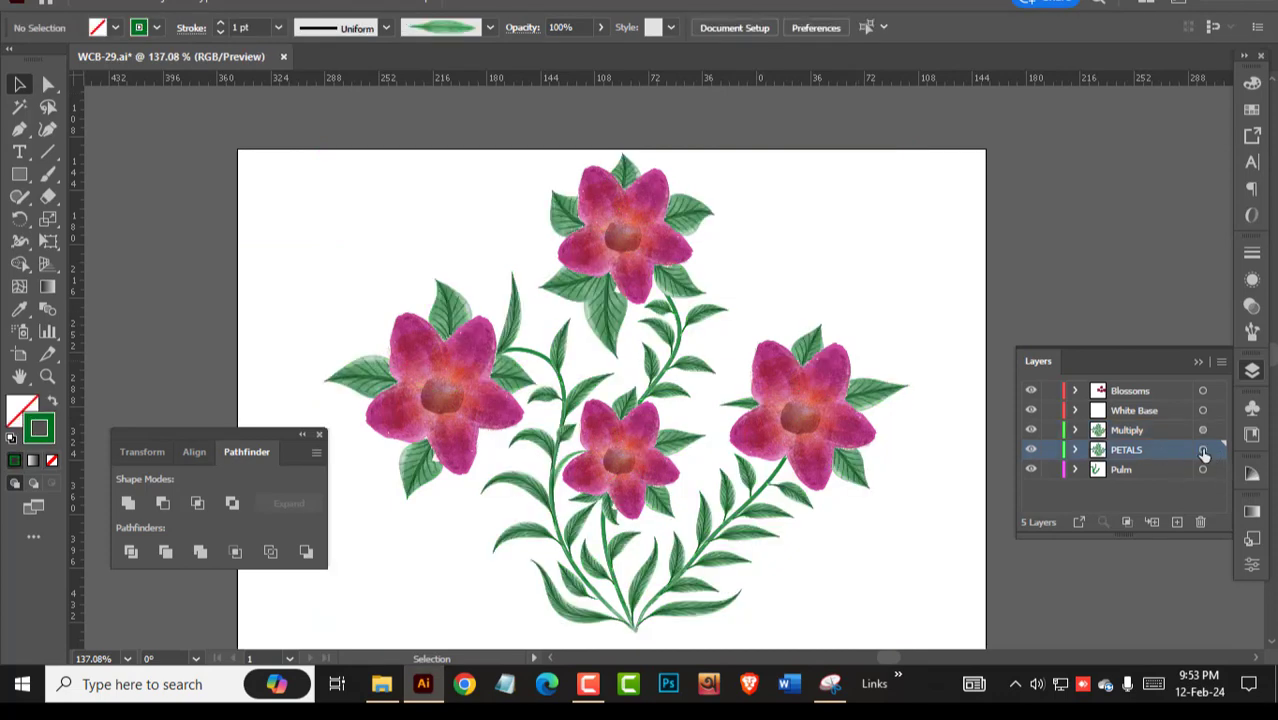
left_click(1202, 449)
left_click(175, 4)
left_click(270, 229)
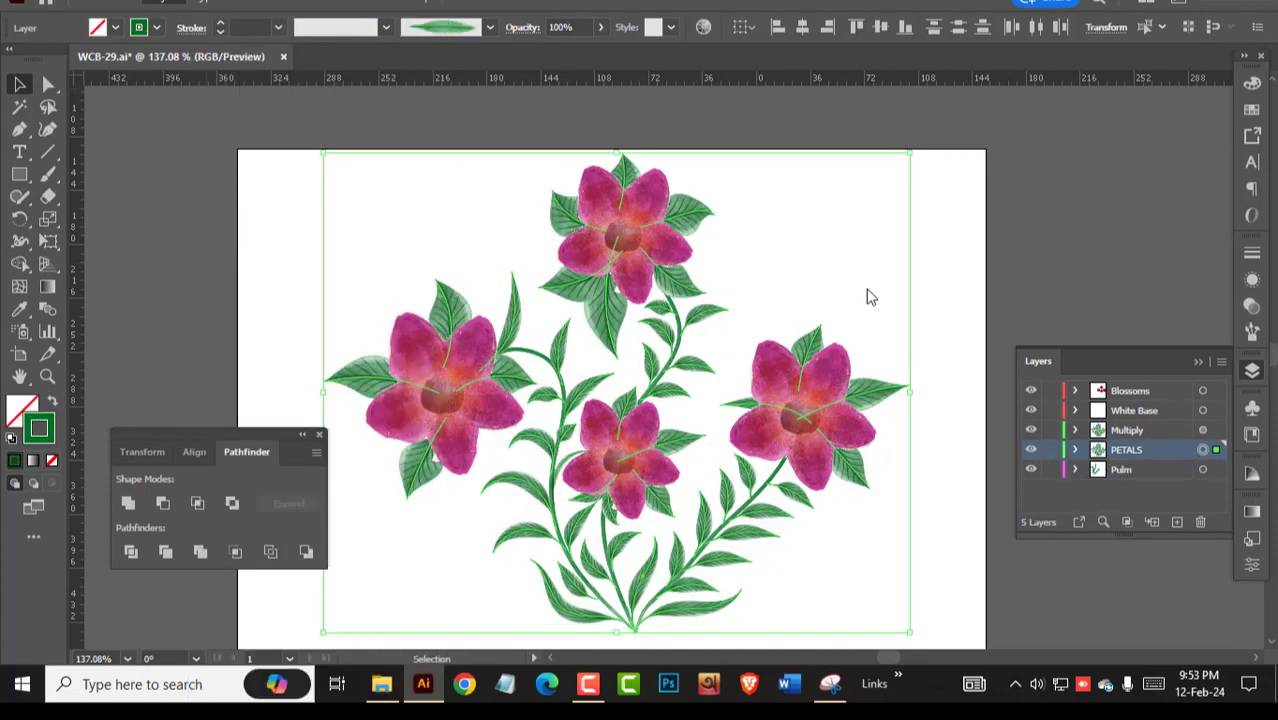
left_click(868, 295)
Expand the appearance of all artwork on the Pulm layer.
left_click(1168, 471)
left_click(1202, 470)
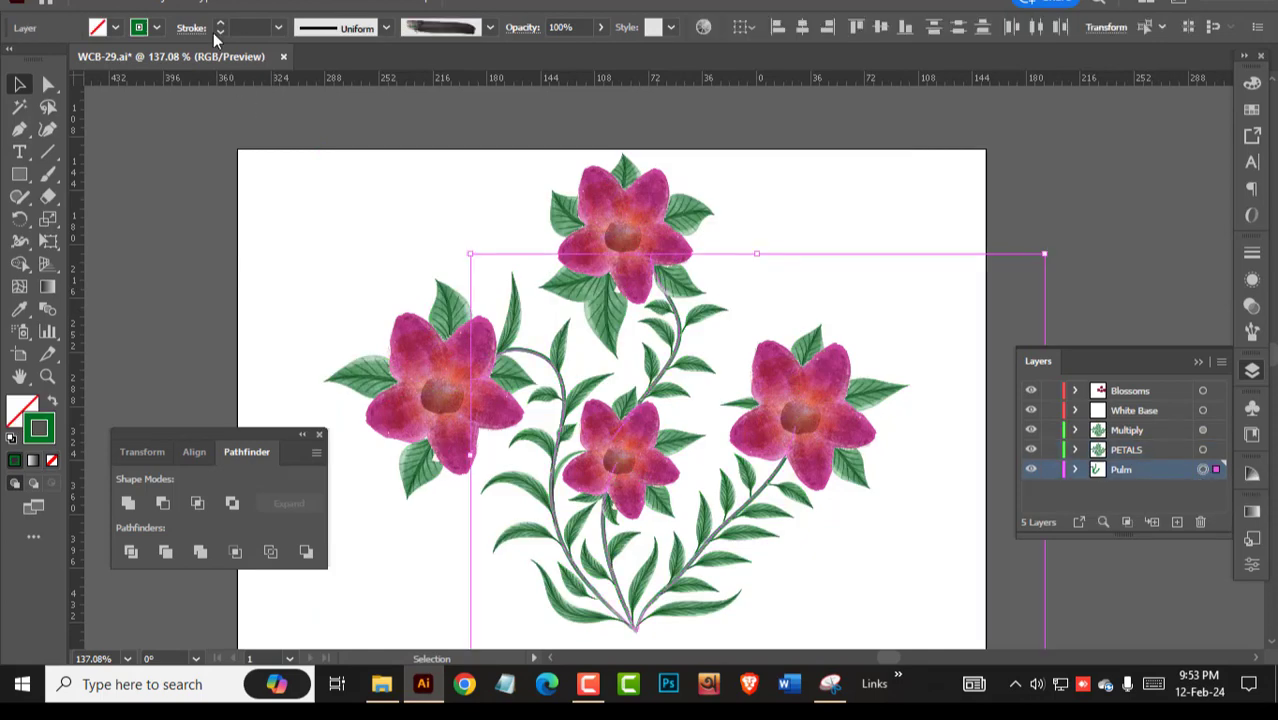
left_click(175, 4)
left_click(270, 229)
Delete the stray object lying outside the artboard, beside the stems.
left_click_drag(843, 480, 747, 240)
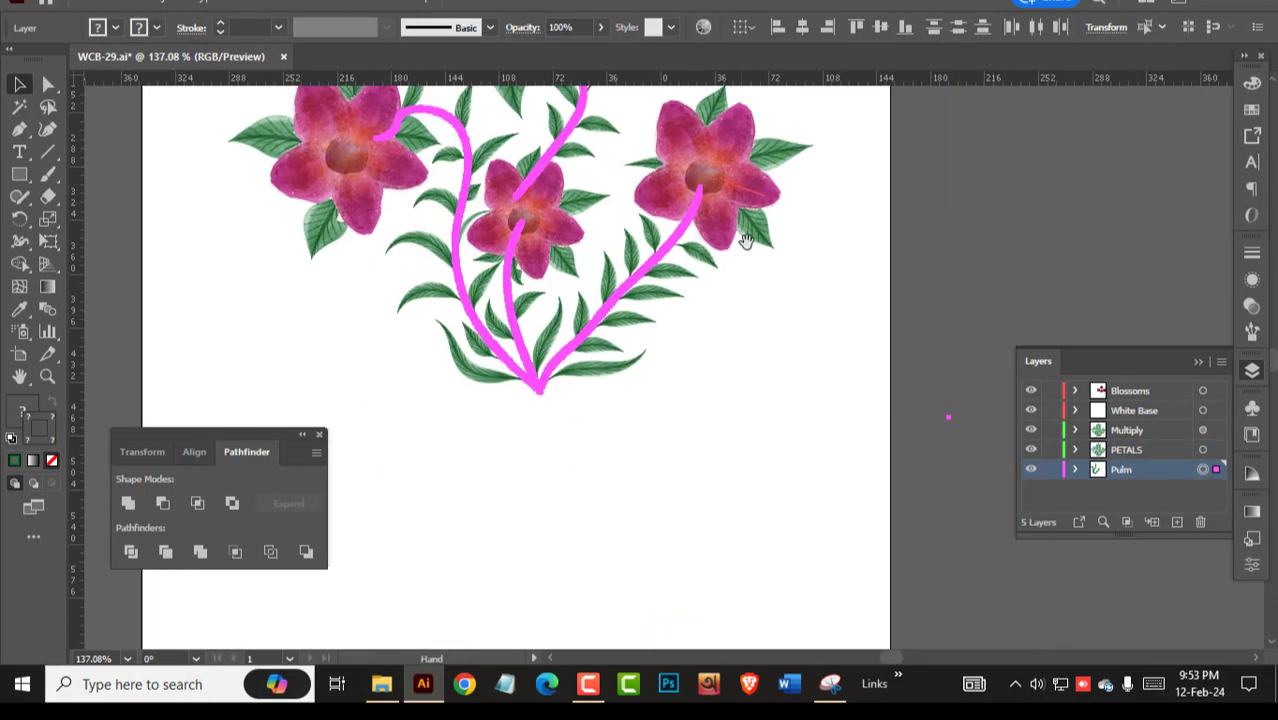
left_click(890, 400)
key("a")
left_click_drag(964, 449, 930, 387)
key("Delete")
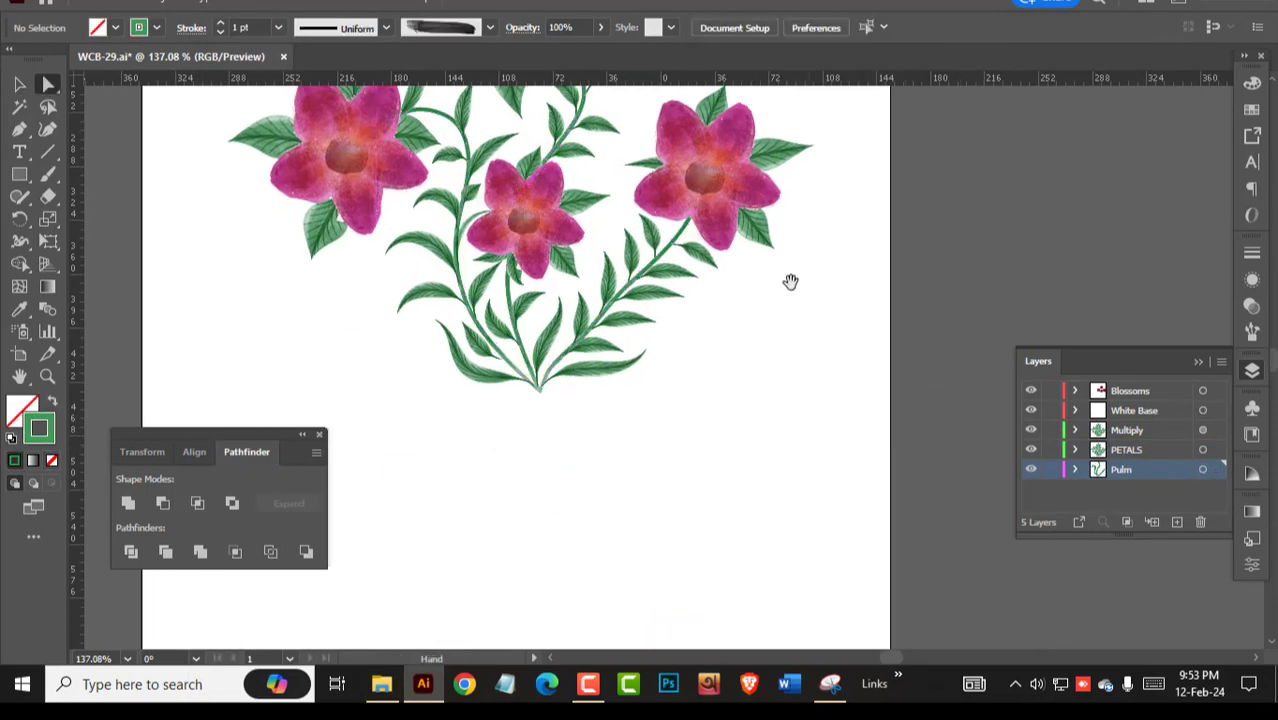
left_click_drag(790, 280, 850, 397)
Try moving all the stem artwork from the Pulm layer onto the PETALS layer.
left_click(1202, 470)
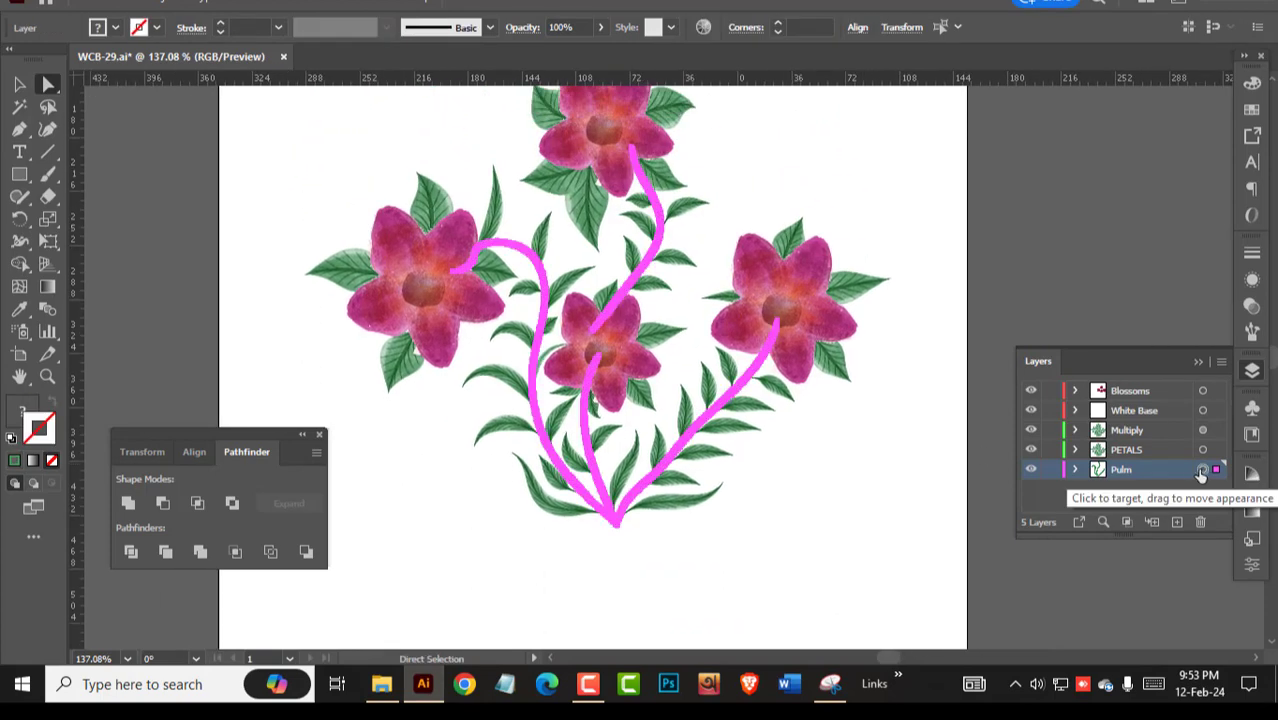
left_click_drag(1214, 471, 1212, 451)
left_click(873, 522)
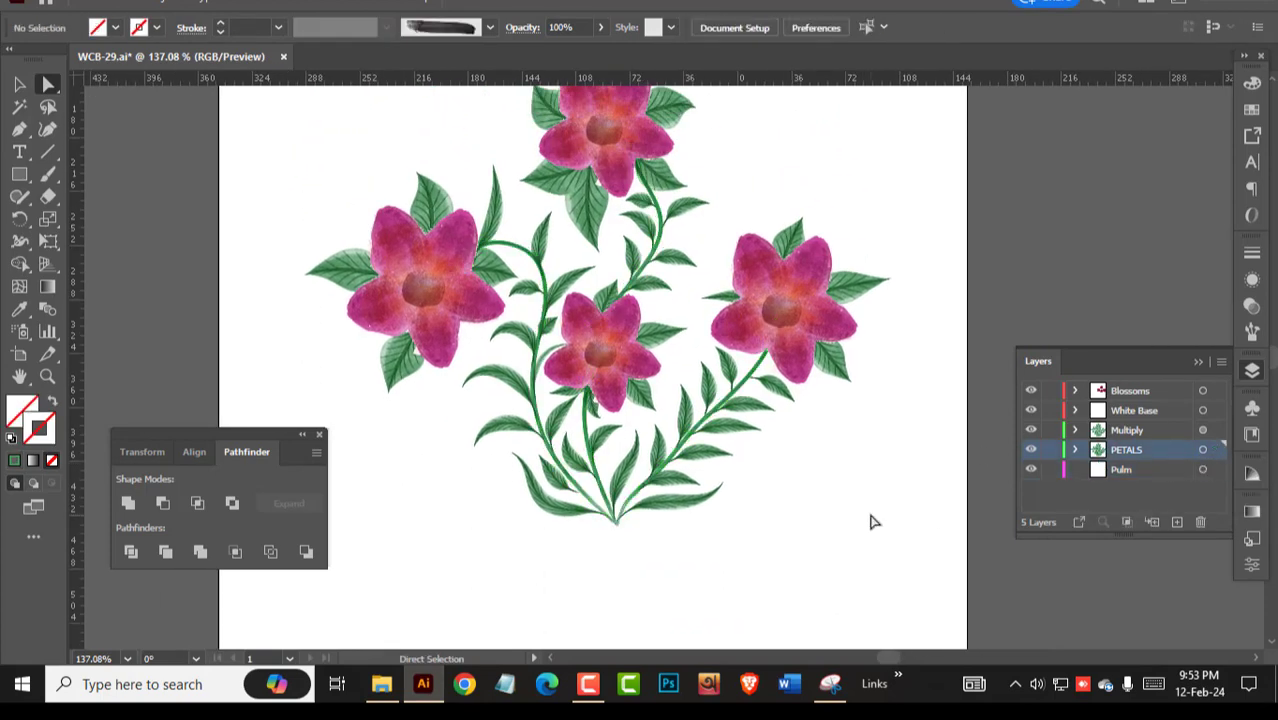
left_click_drag(618, 468, 954, 544)
left_click(725, 490)
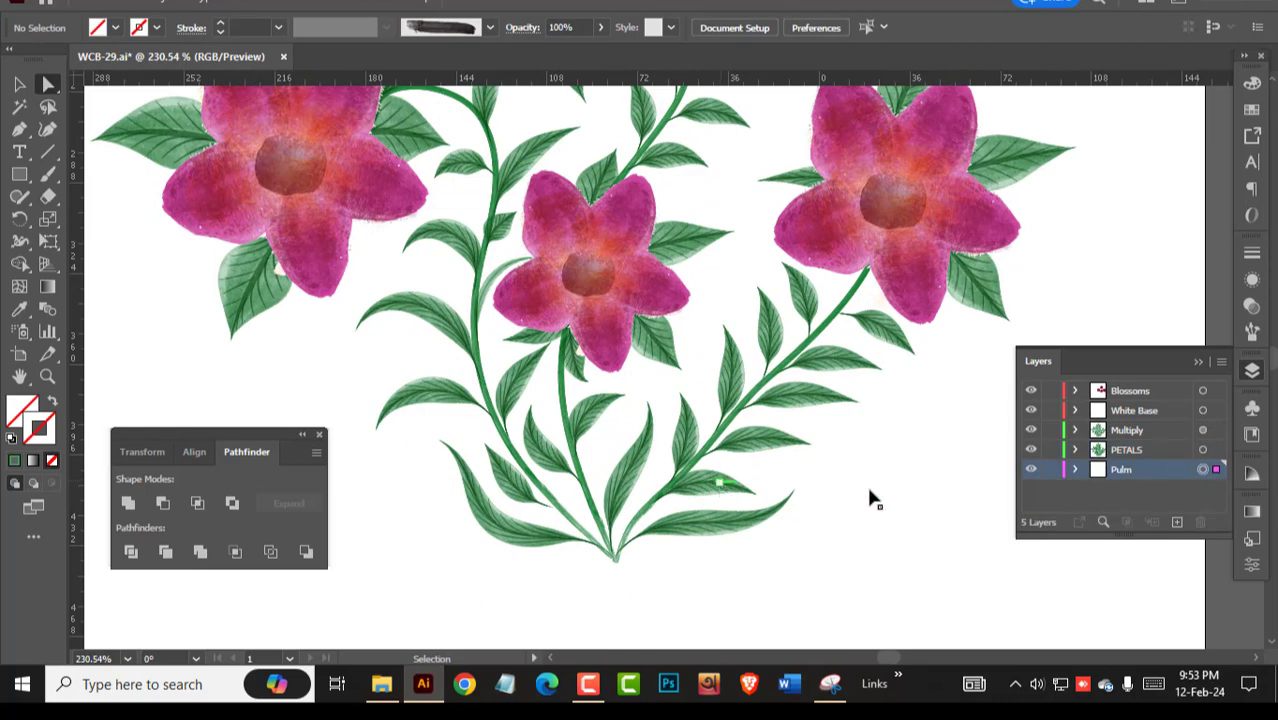
Hide the White Base and Blossoms layers so only the leaves and stems show.
left_click(1031, 410)
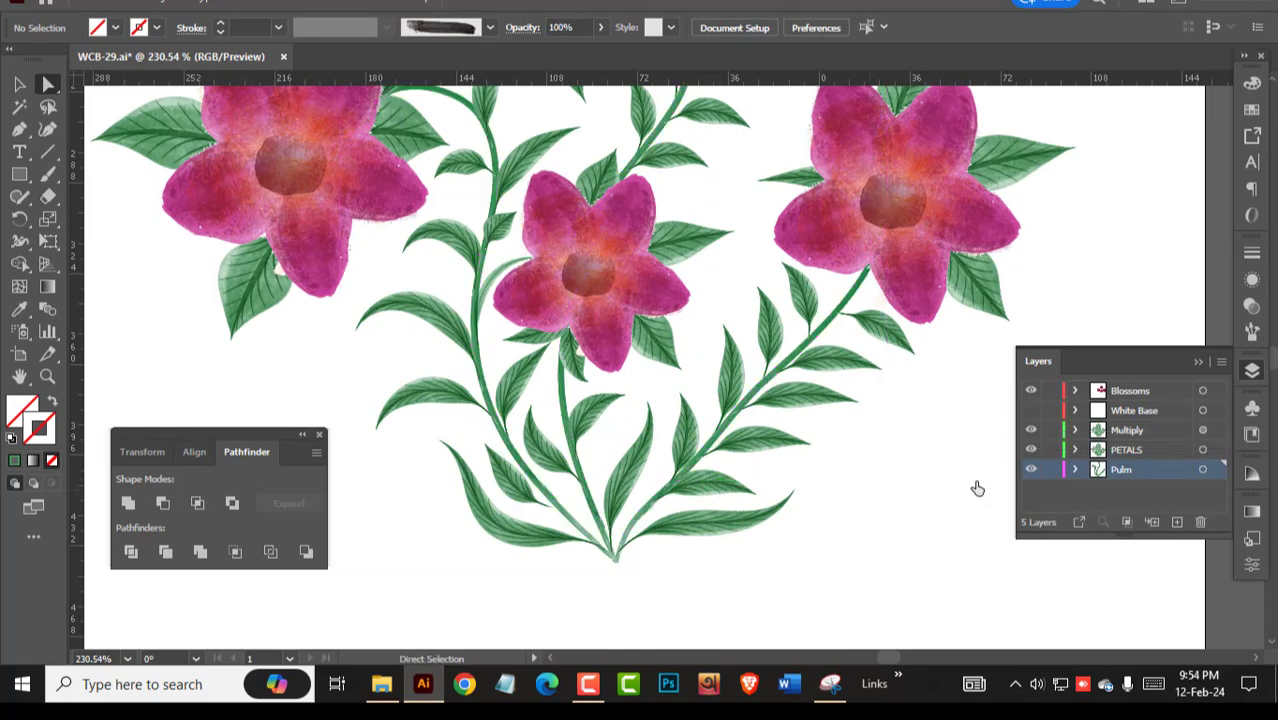
left_click(1031, 390)
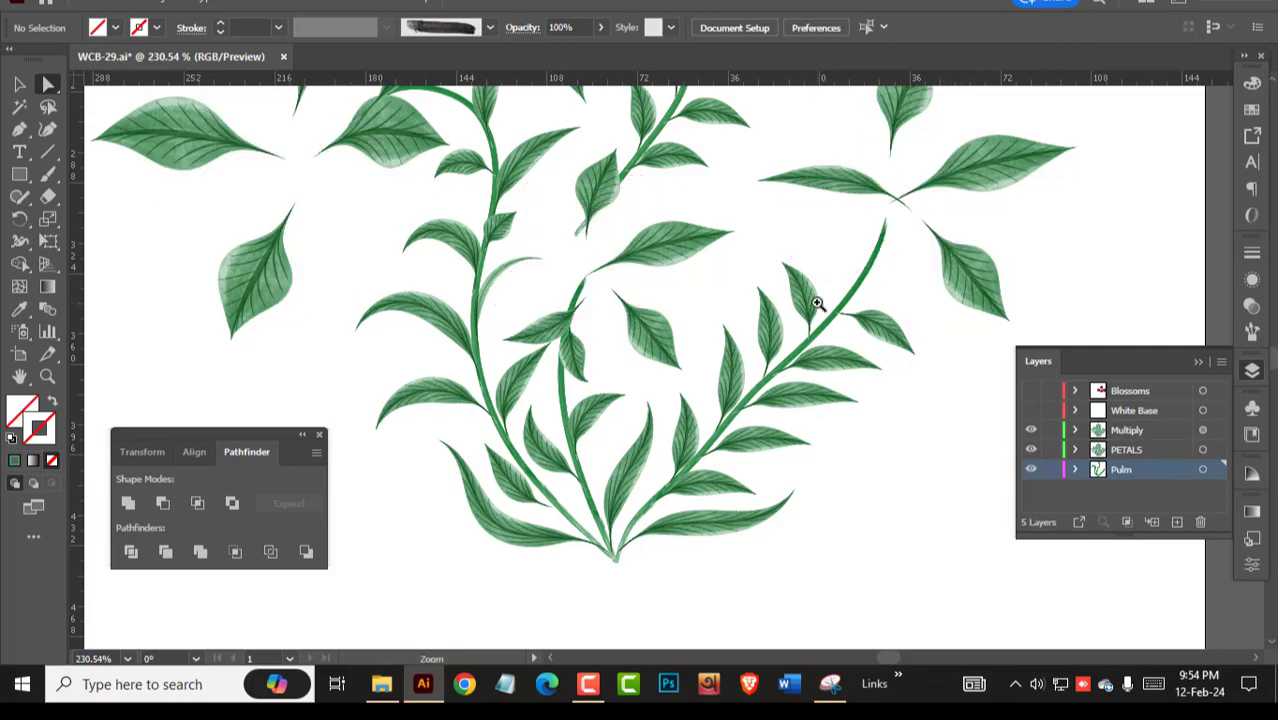
left_click(607, 302, "alt")
left_click(607, 302, "ctrl+alt")
left_click(607, 302)
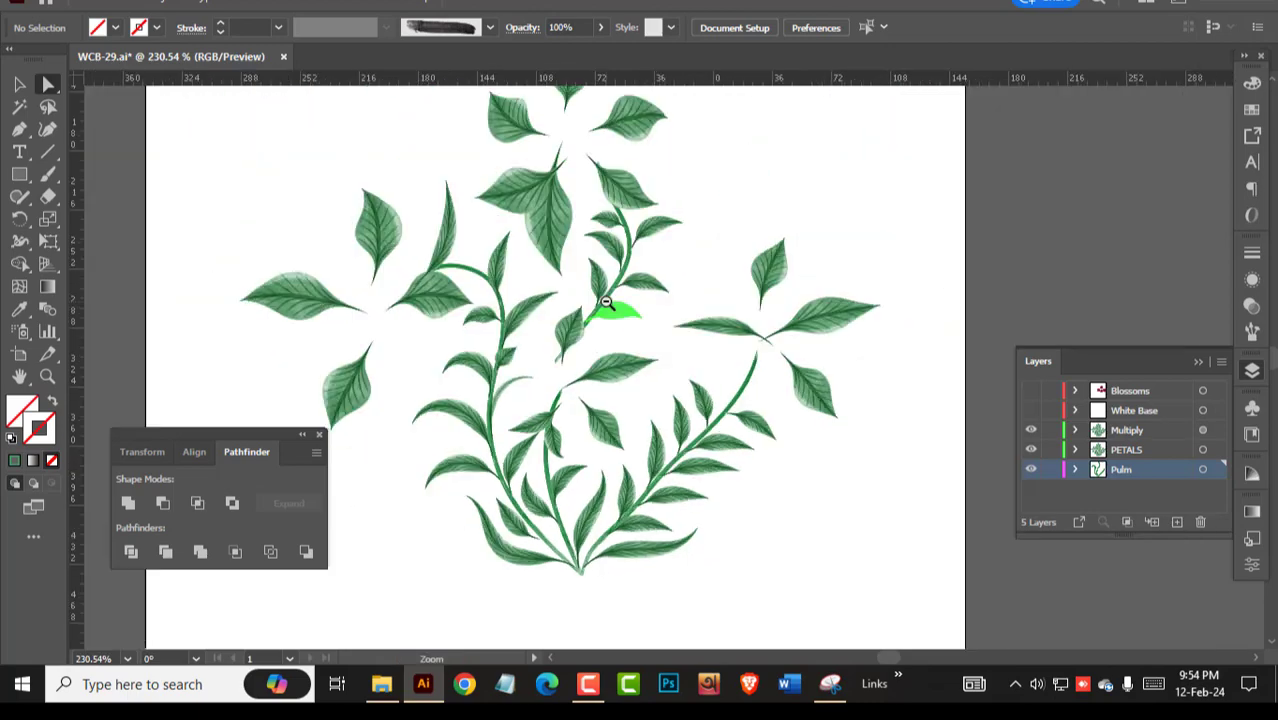
left_click(810, 214)
left_click(753, 271, "ctrl+alt")
key("v")
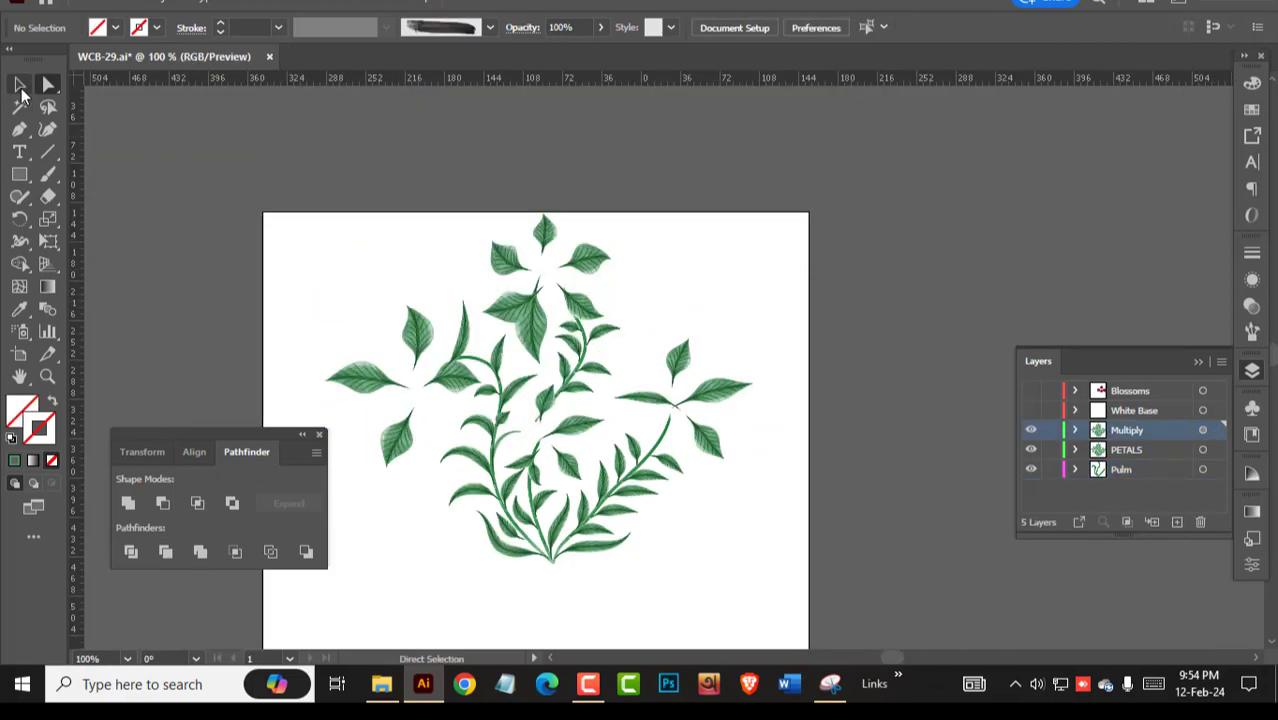
Try grouping all the leaf and stem artwork from the three visible layers together.
left_click_drag(290, 164, 801, 593)
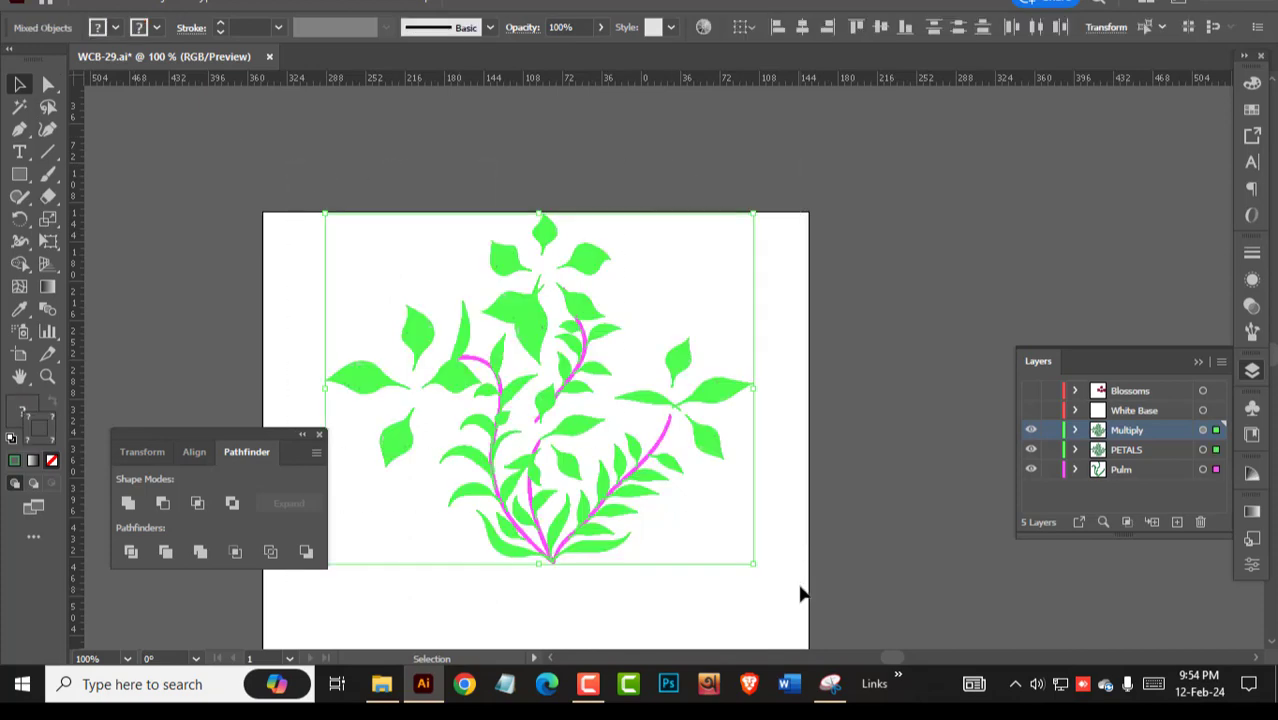
right_click(714, 400)
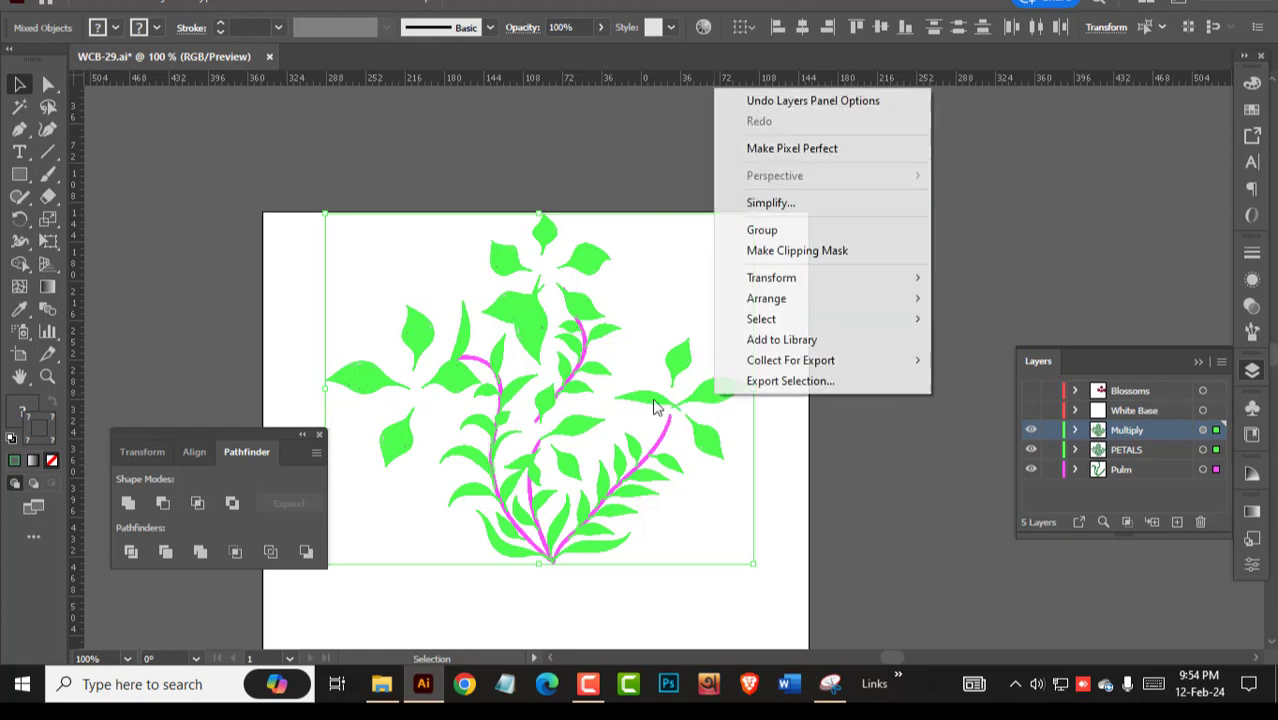
key("Escape")
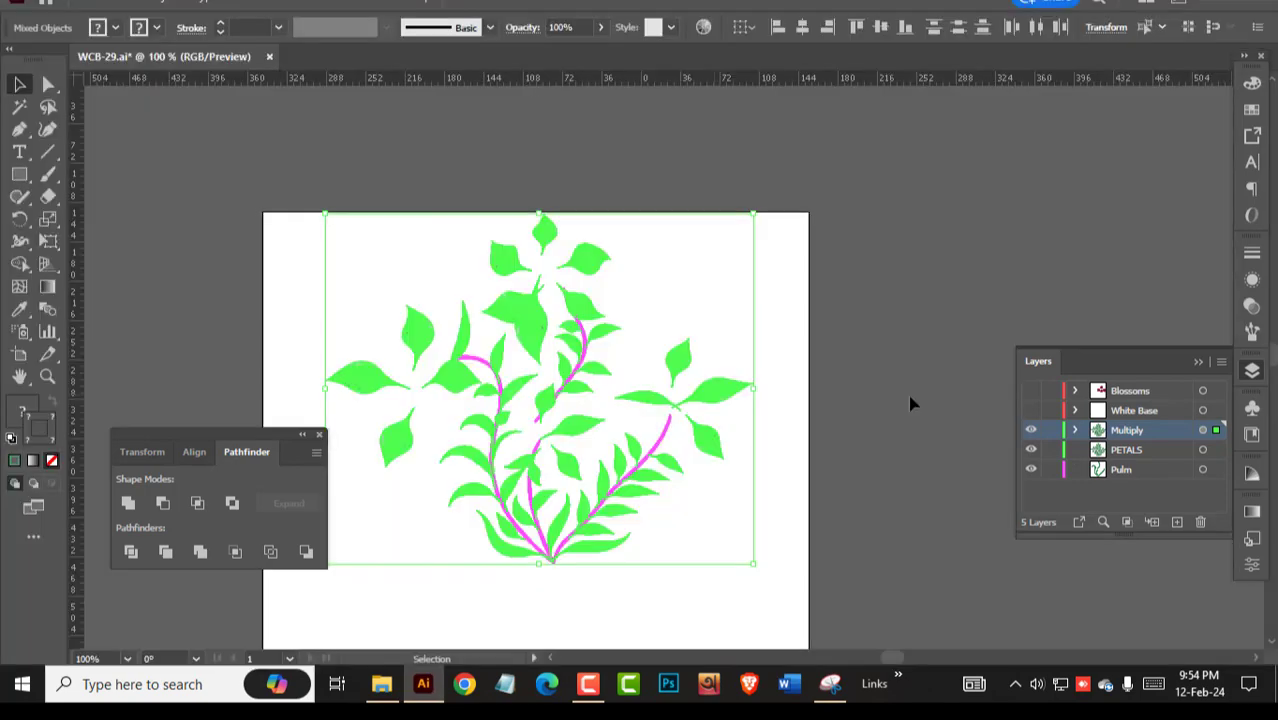
left_click(911, 397)
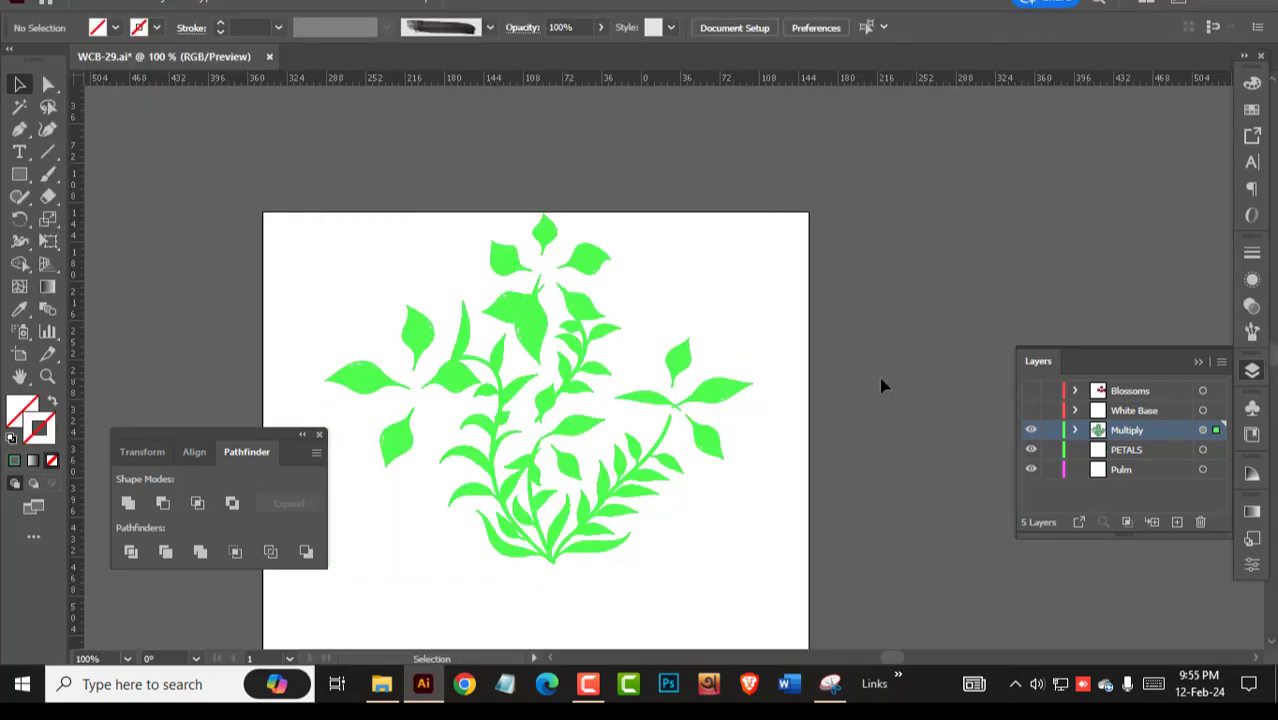
key("a")
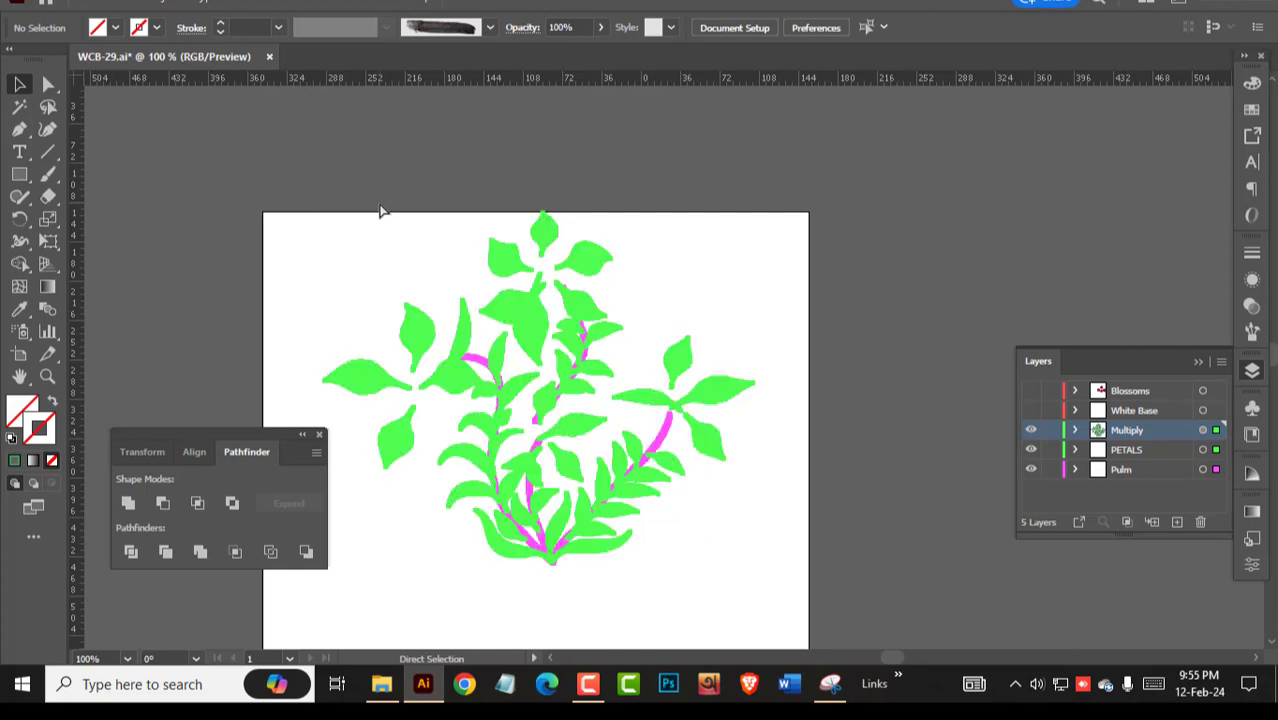
key("ctrl+z")
key("v")
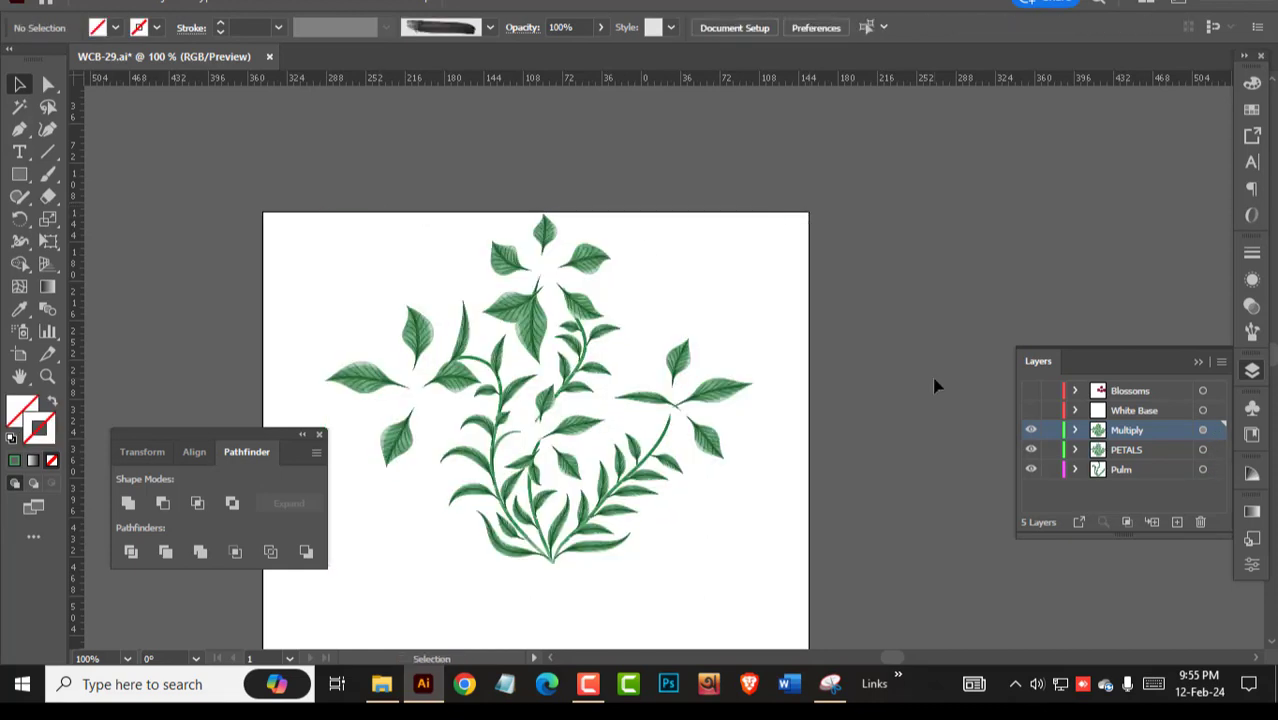
Lock the Multiply, PETALS and Pulm layers and show the White Base and Blossoms layers.
left_click_drag(1048, 430, 1050, 472)
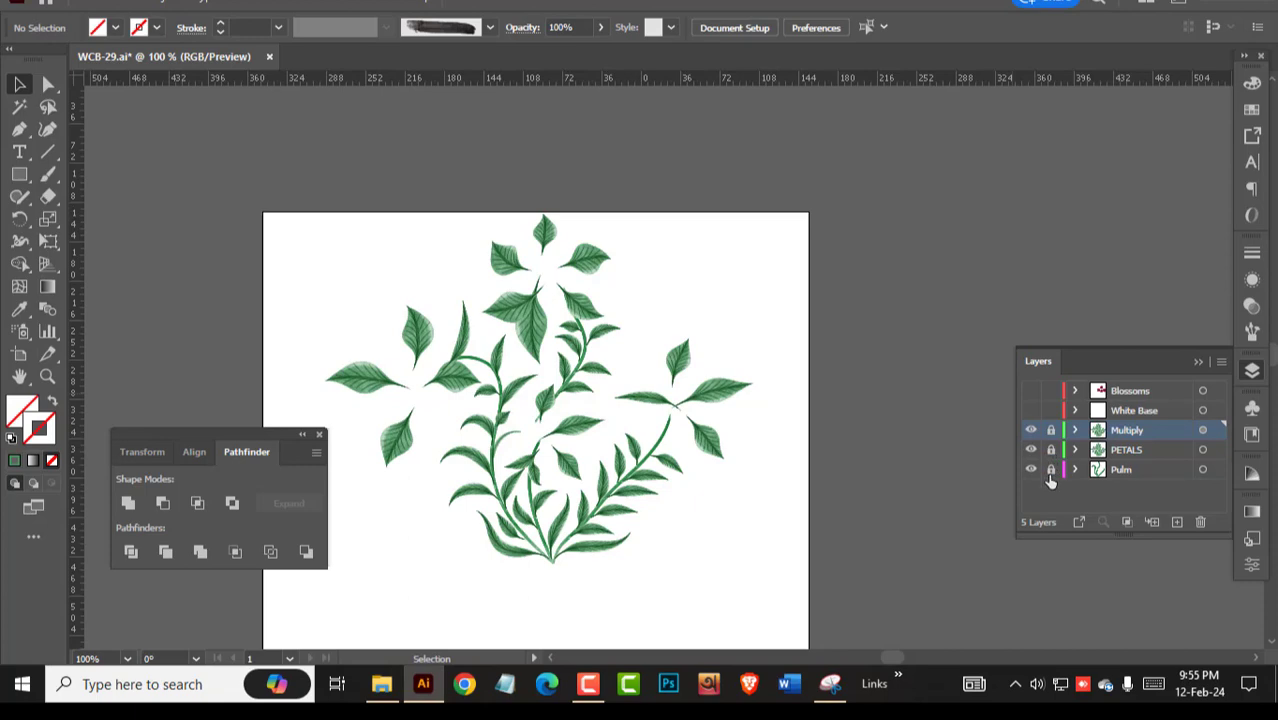
left_click(1031, 398)
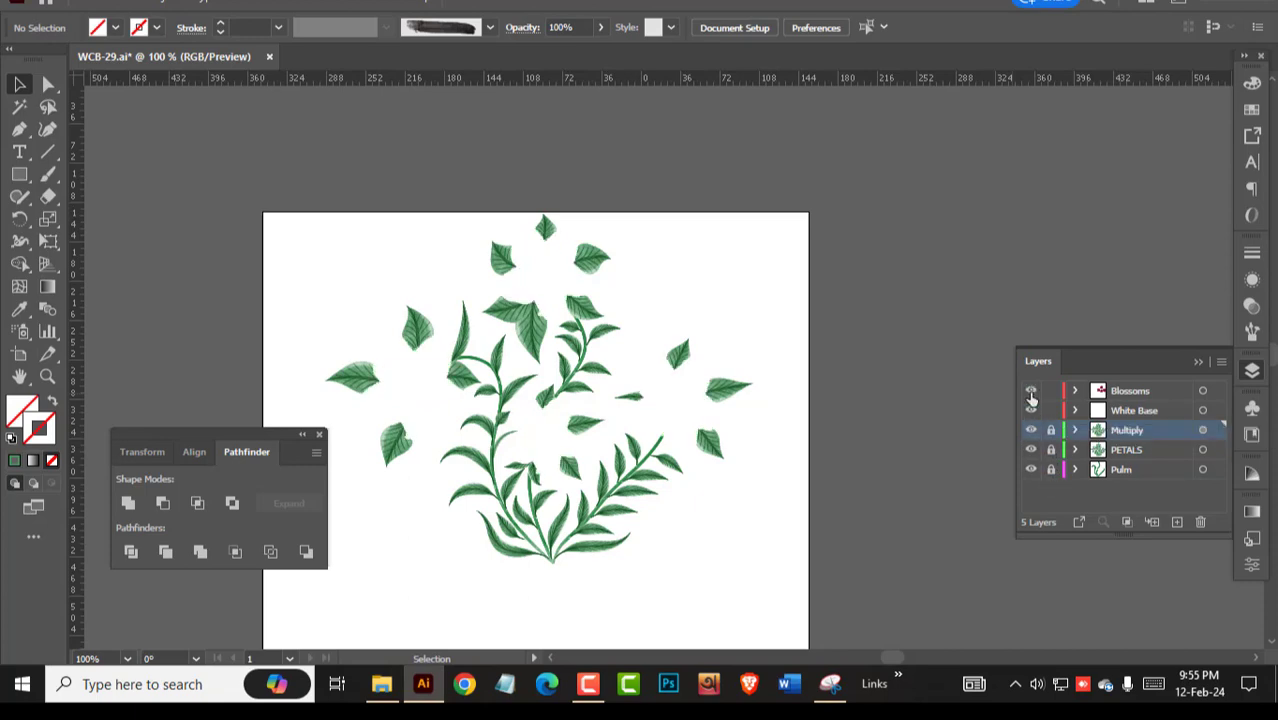
left_click(1031, 396)
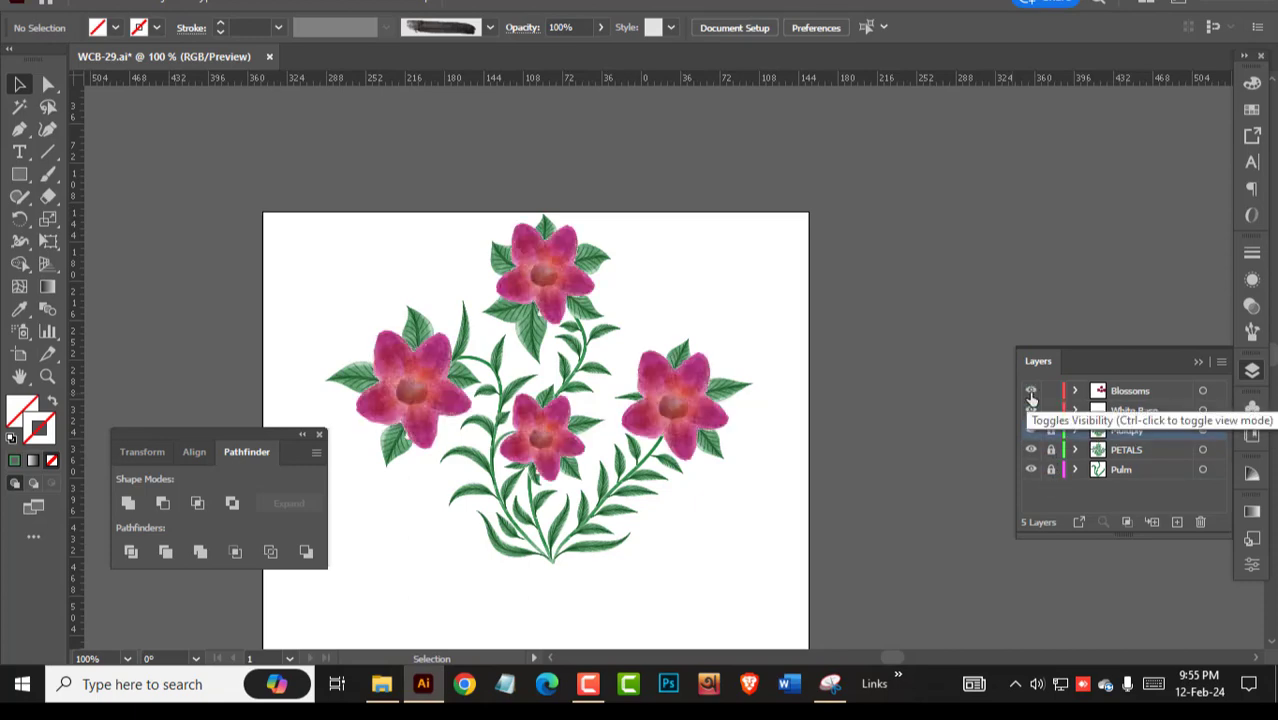
Delete the stray leftover artwork from the Blossoms layer.
left_click(1137, 394)
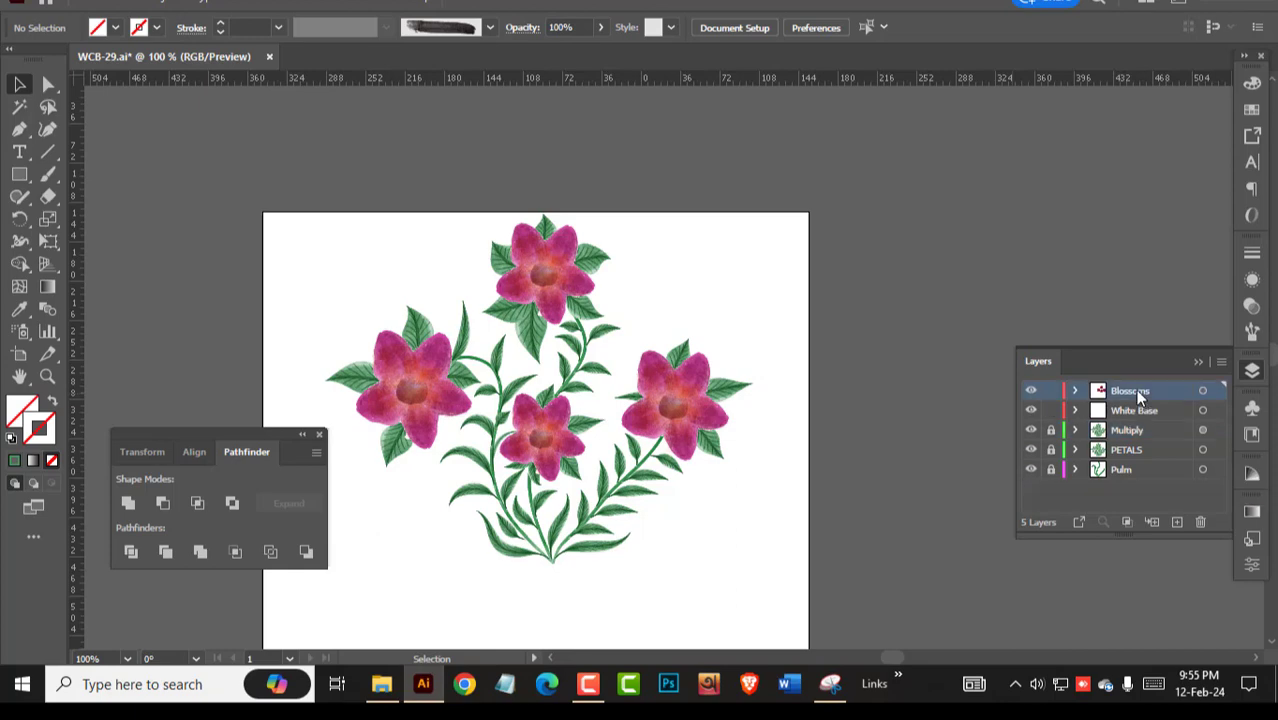
left_click(1203, 392)
left_click(945, 475)
left_click_drag(894, 468, 580, 417)
left_click_drag(538, 371, 644, 547)
key("Delete")
mouse_move(817, 477)
left_mouse_down()
mouse_move(1147, 632)
mouse_move(1183, 452)
left_mouse_up()
Expand the appearance of all artwork on the Blossoms layer and group it.
left_click(1203, 391)
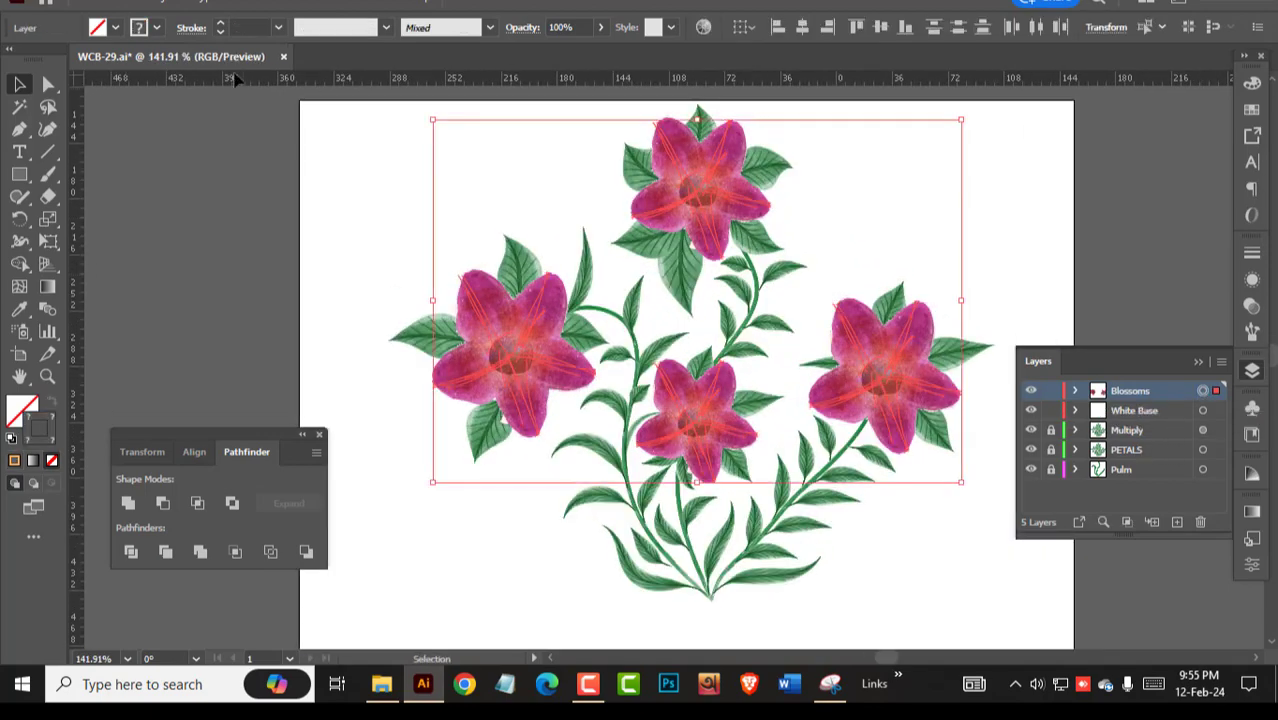
left_click(162, 8)
left_click(262, 231)
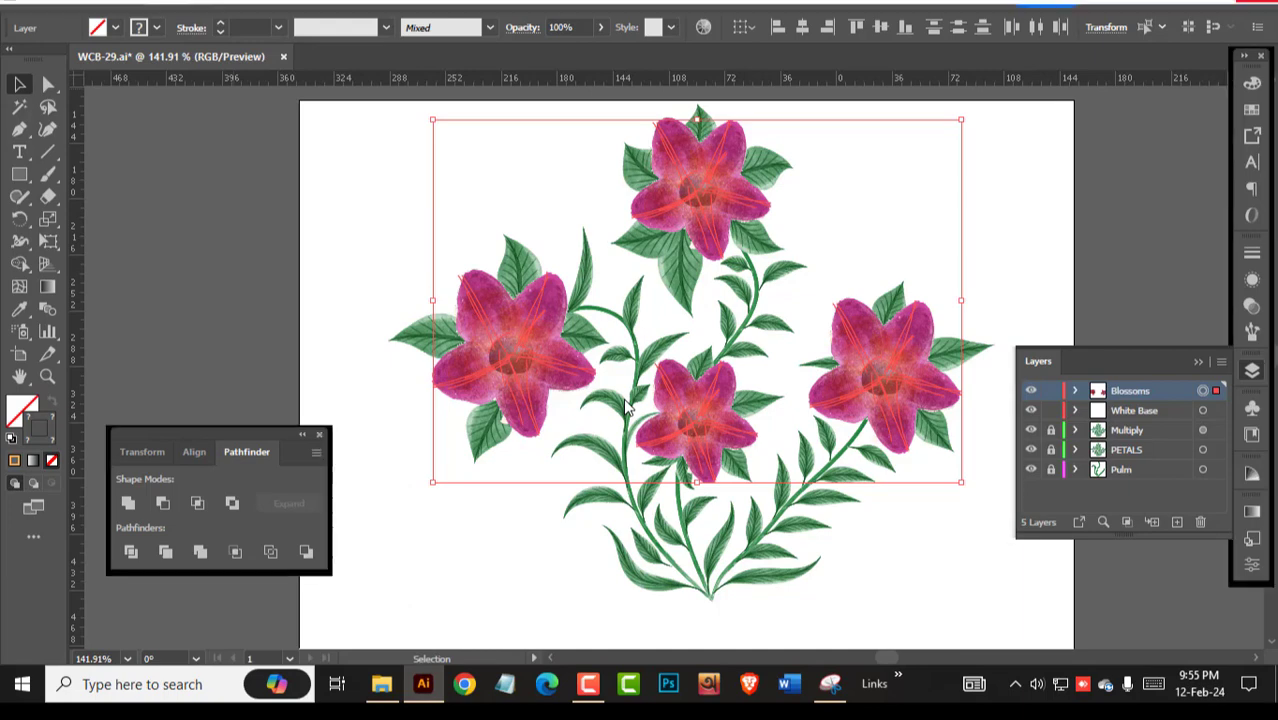
key("shift+x")
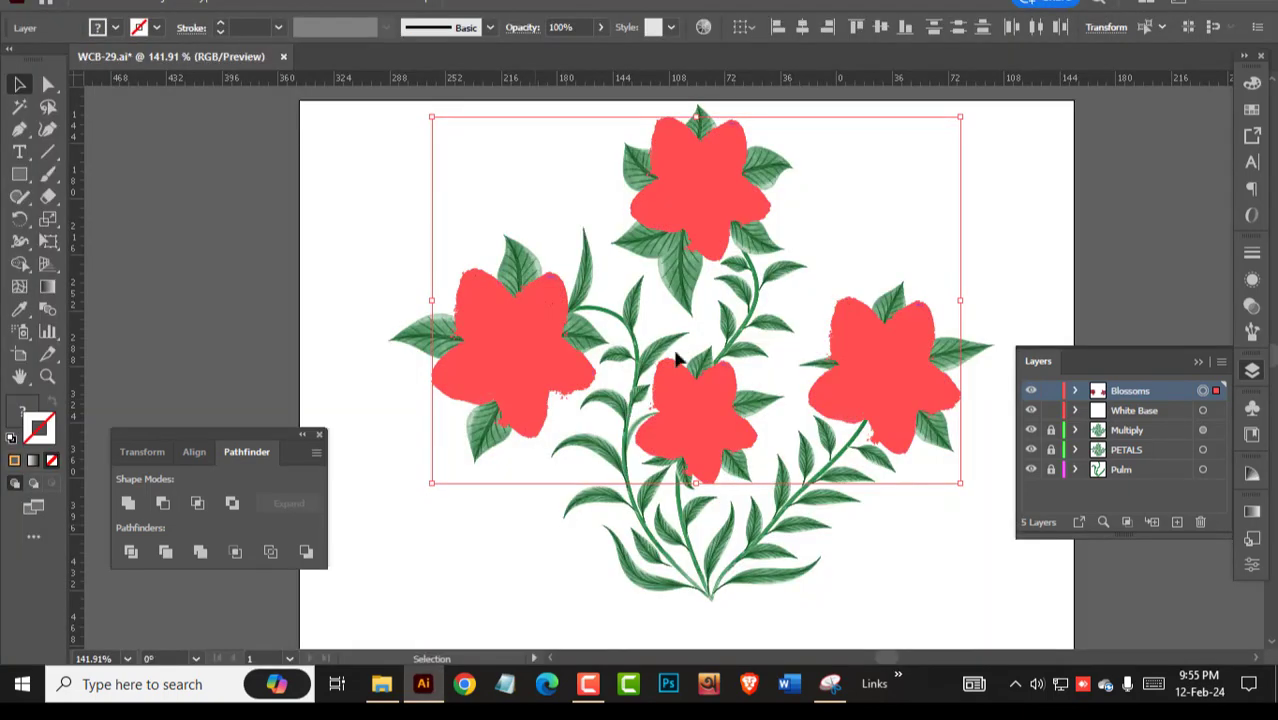
right_click(692, 213)
left_click(752, 356)
left_click(892, 194)
Erase the cream White Base spill over the leaf between the top flower's lower-left and bottom petals.
left_click(1203, 411)
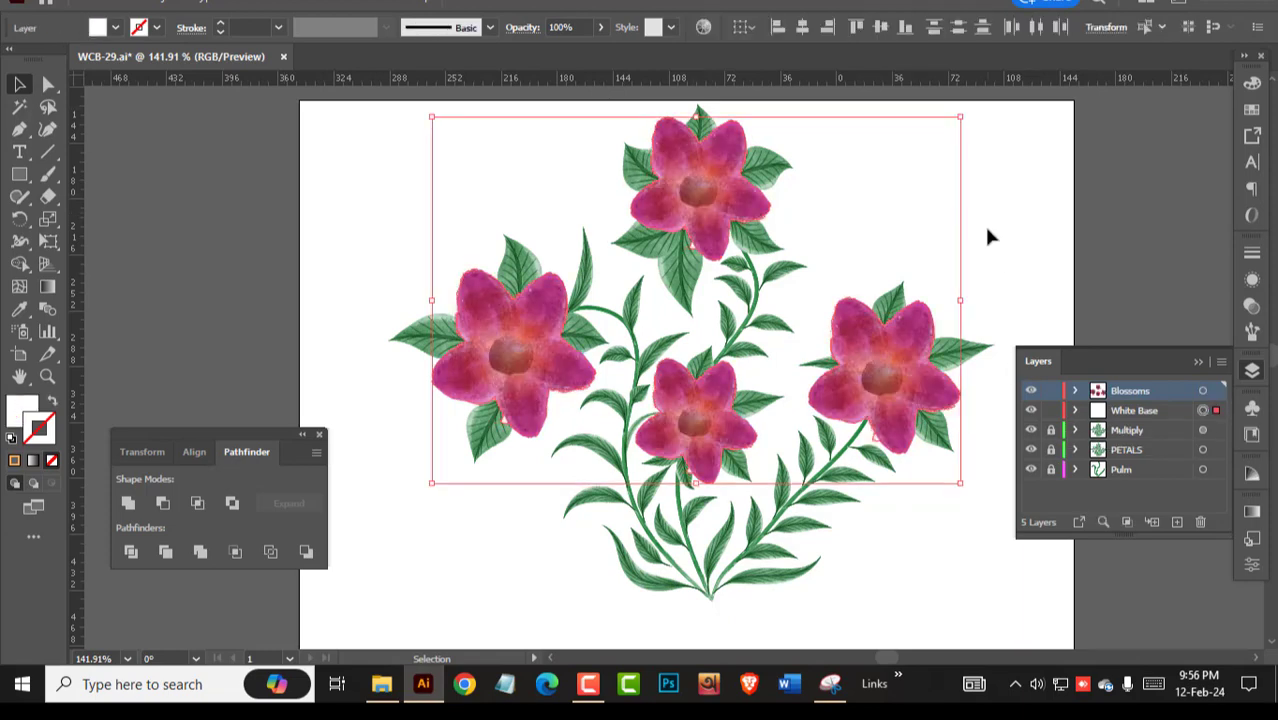
left_click(987, 237)
key("Tab")
key("z")
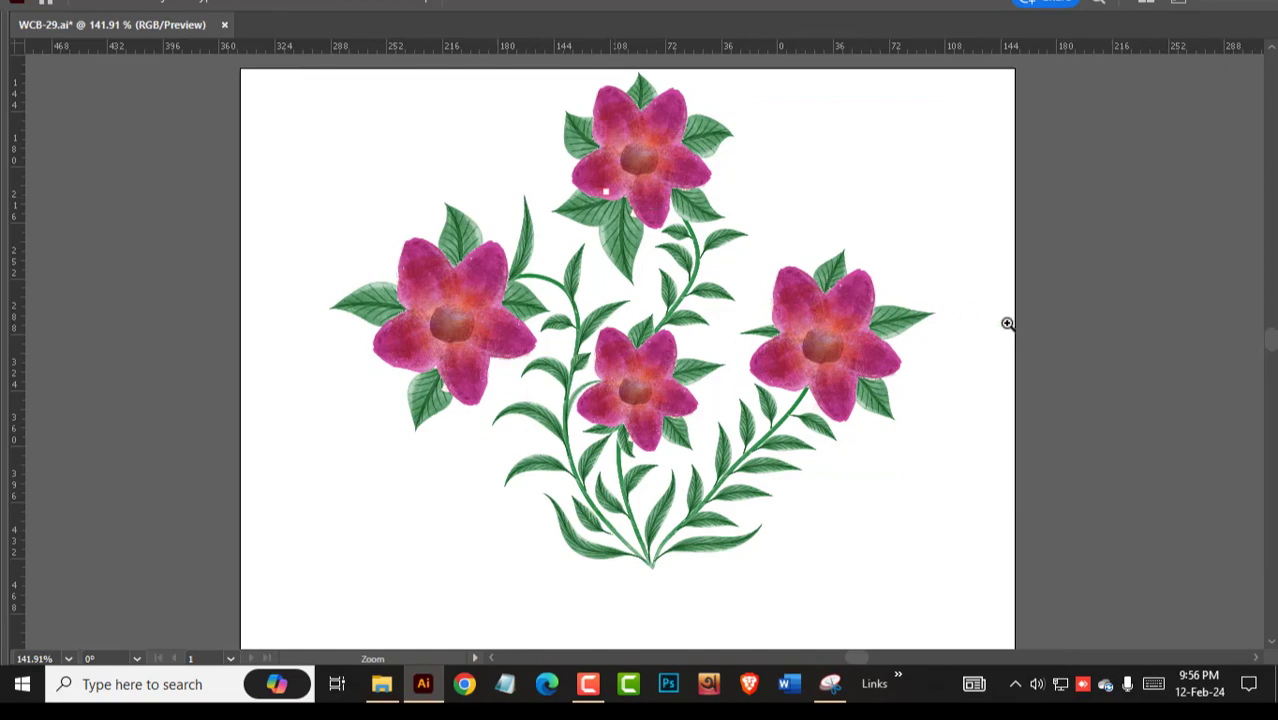
left_click_drag(608, 198, 960, 388)
key("v")
key("Tab")
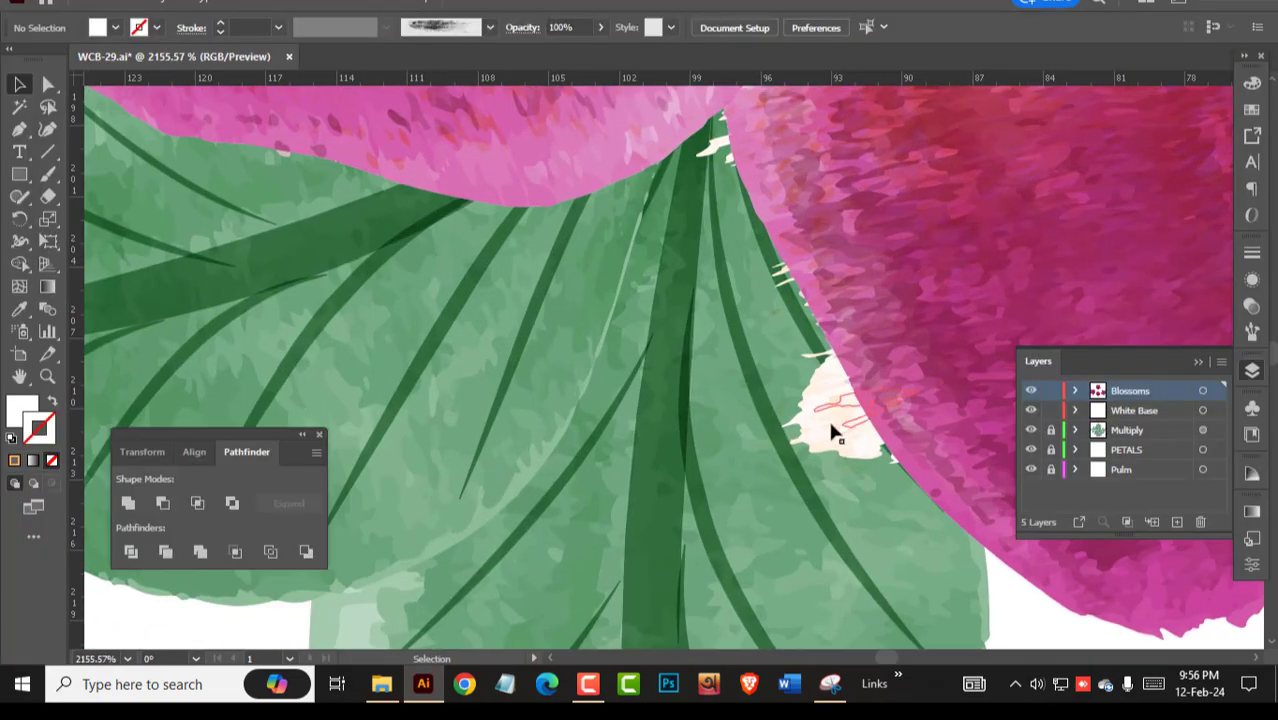
left_click_drag(1031, 430, 1031, 469)
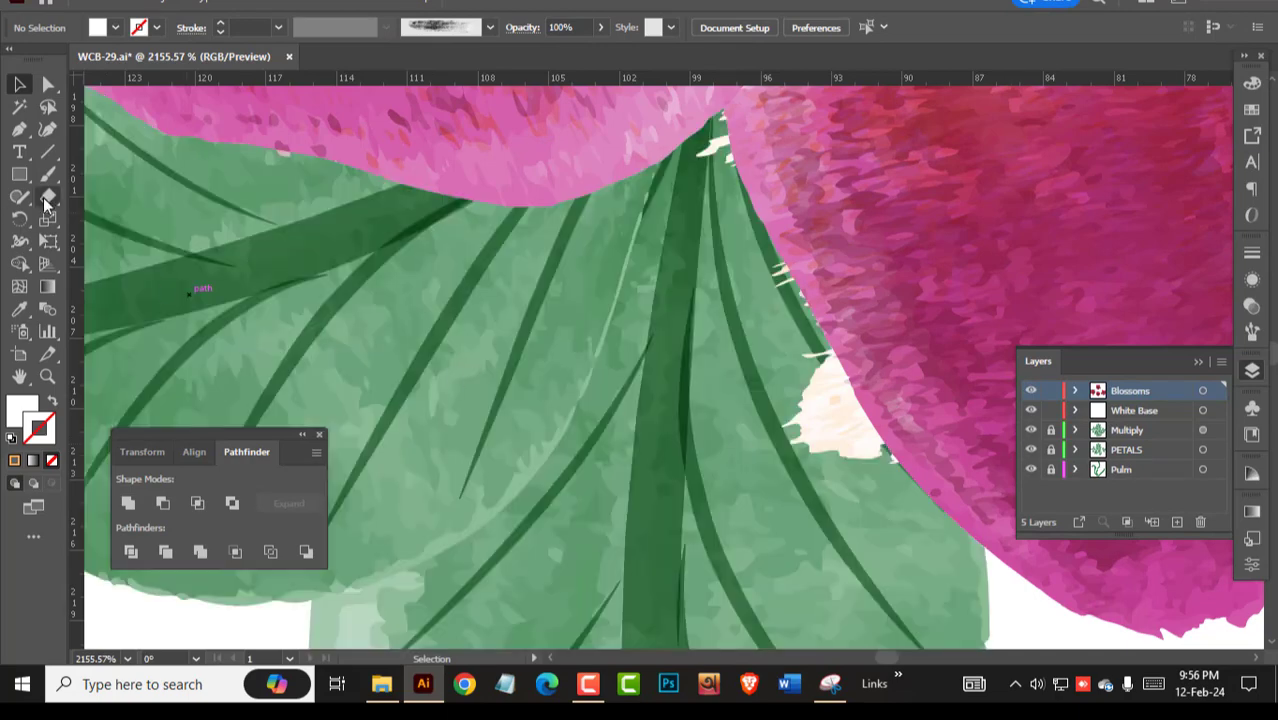
left_click(47, 200)
mouse_move(850, 440)
left_mouse_down()
mouse_move(824, 402)
mouse_move(813, 349)
mouse_move(826, 464)
mouse_move(890, 477)
mouse_move(811, 352)
mouse_move(710, 118)
left_mouse_up()
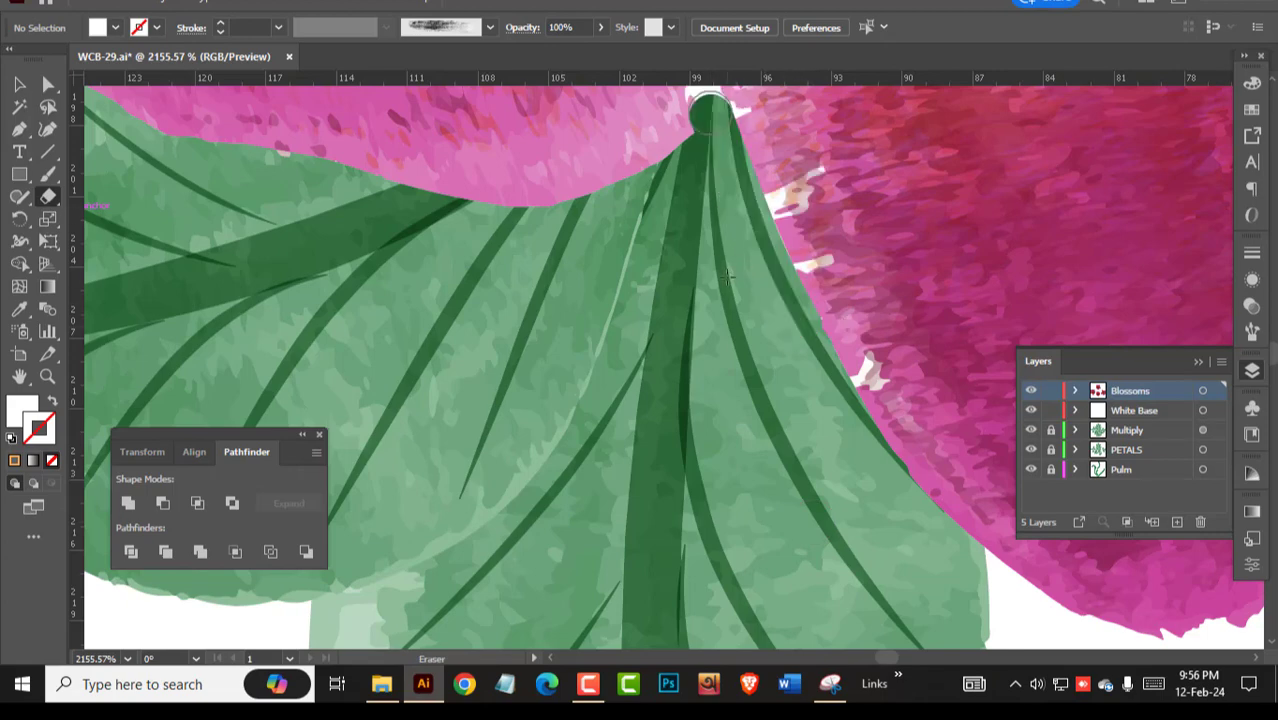
left_click(1203, 410)
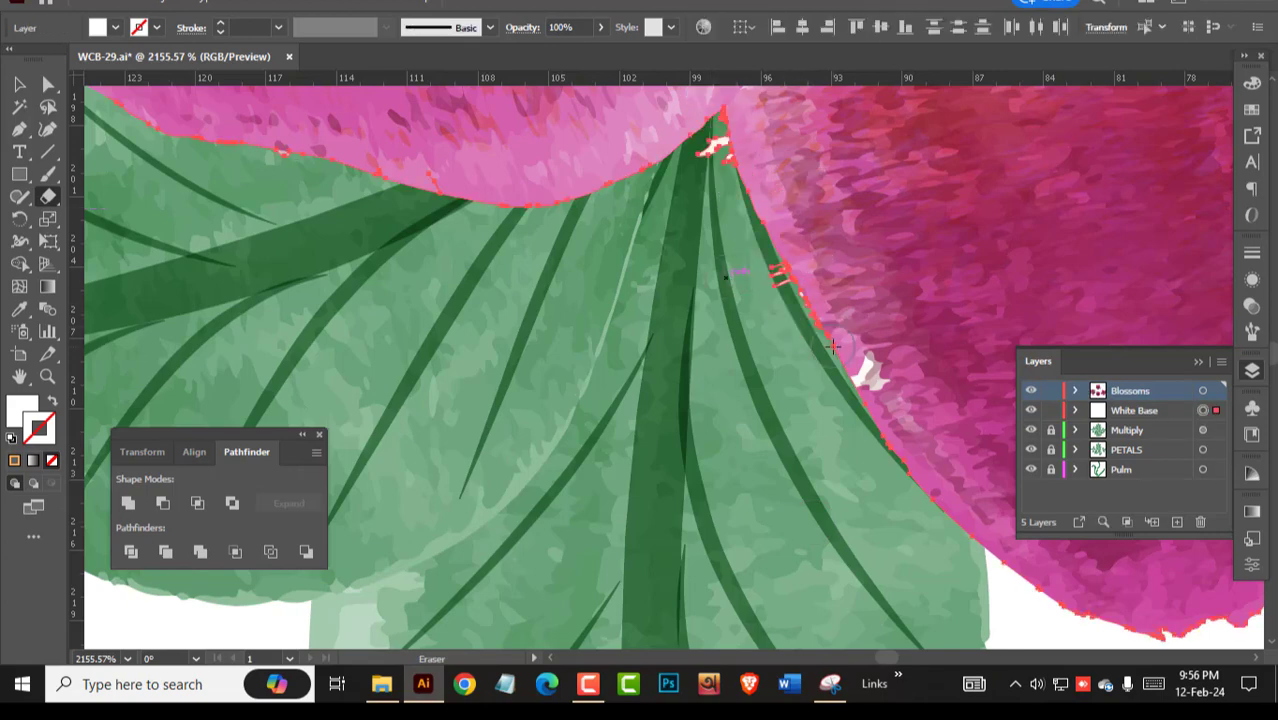
mouse_move(797, 340)
left_mouse_down()
mouse_move(722, 194)
mouse_move(708, 125)
left_mouse_up()
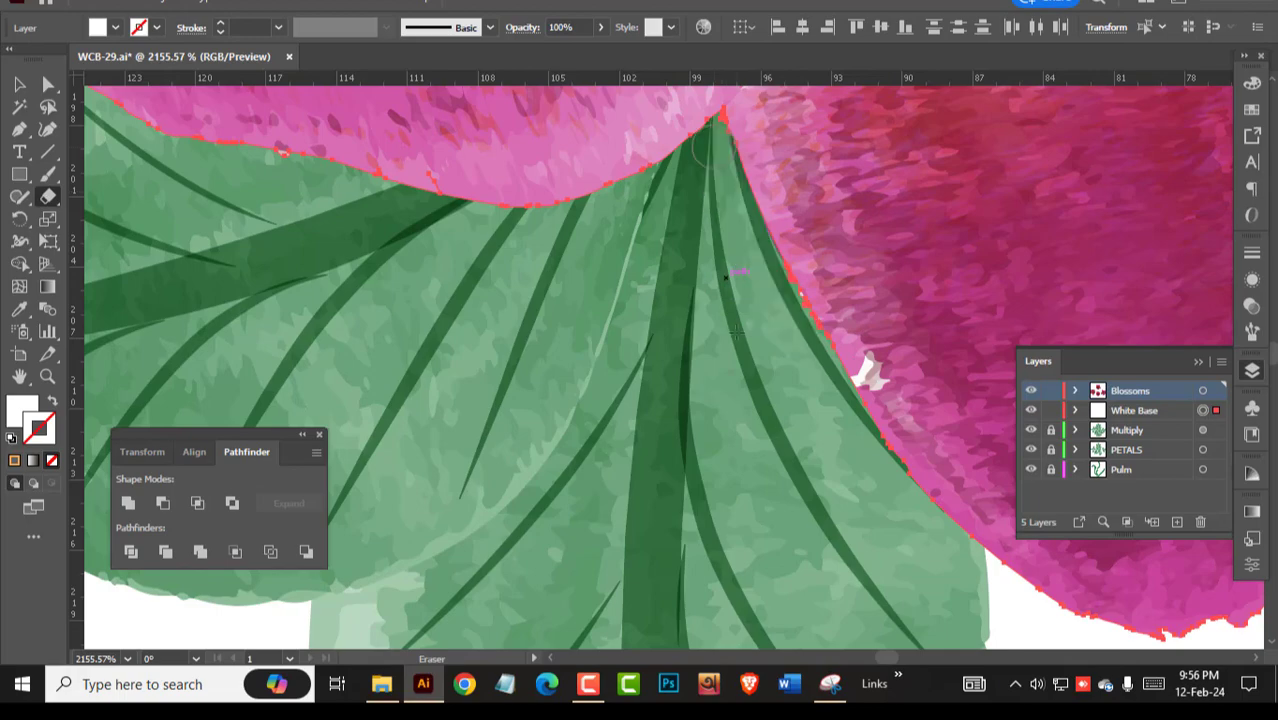
Erase the White Base fragments along the lower edge of the top flower's lower-right petal, over the leaf.
left_click(789, 312, "ctrl+alt")
left_click(788, 311, "ctrl+alt")
left_click(788, 311, "ctrl+alt")
left_click(822, 311, "ctrl")
left_click(828, 310, "ctrl")
left_click(581, 437, "ctrl")
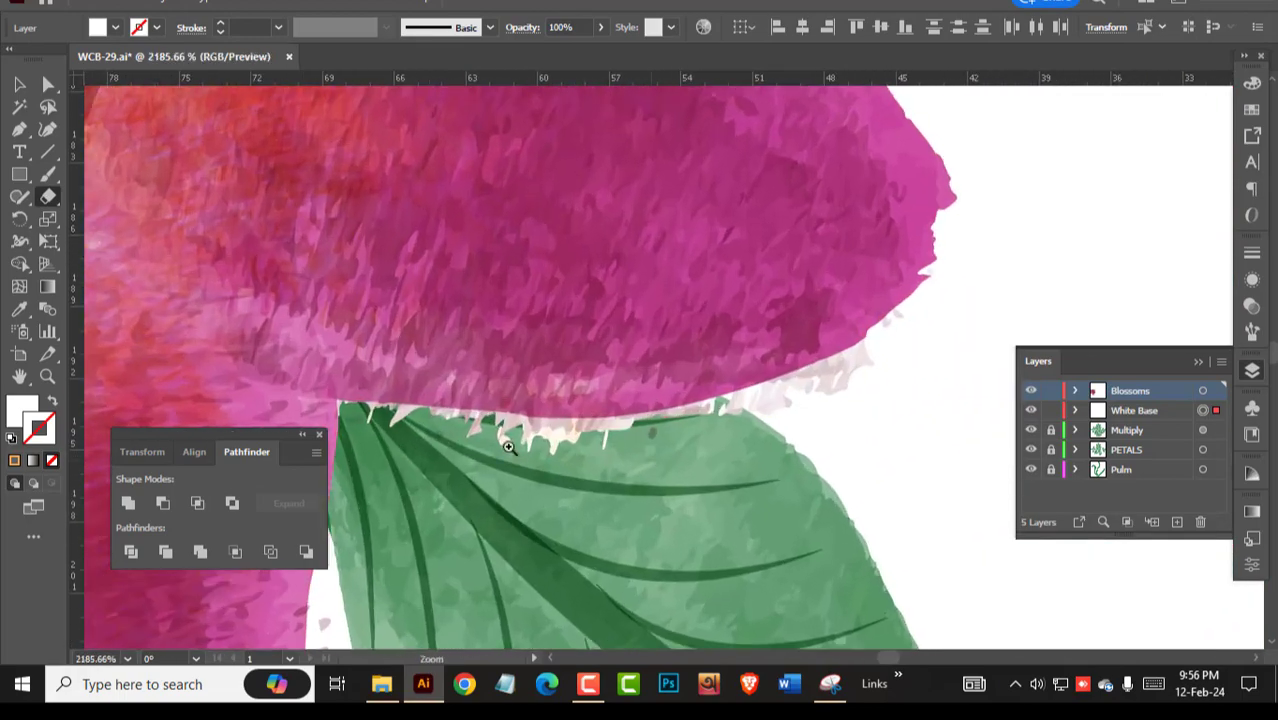
mouse_move(388, 425)
left_mouse_down()
mouse_move(651, 435)
mouse_move(892, 356)
left_mouse_up()
left_click_drag(815, 404, 339, 394)
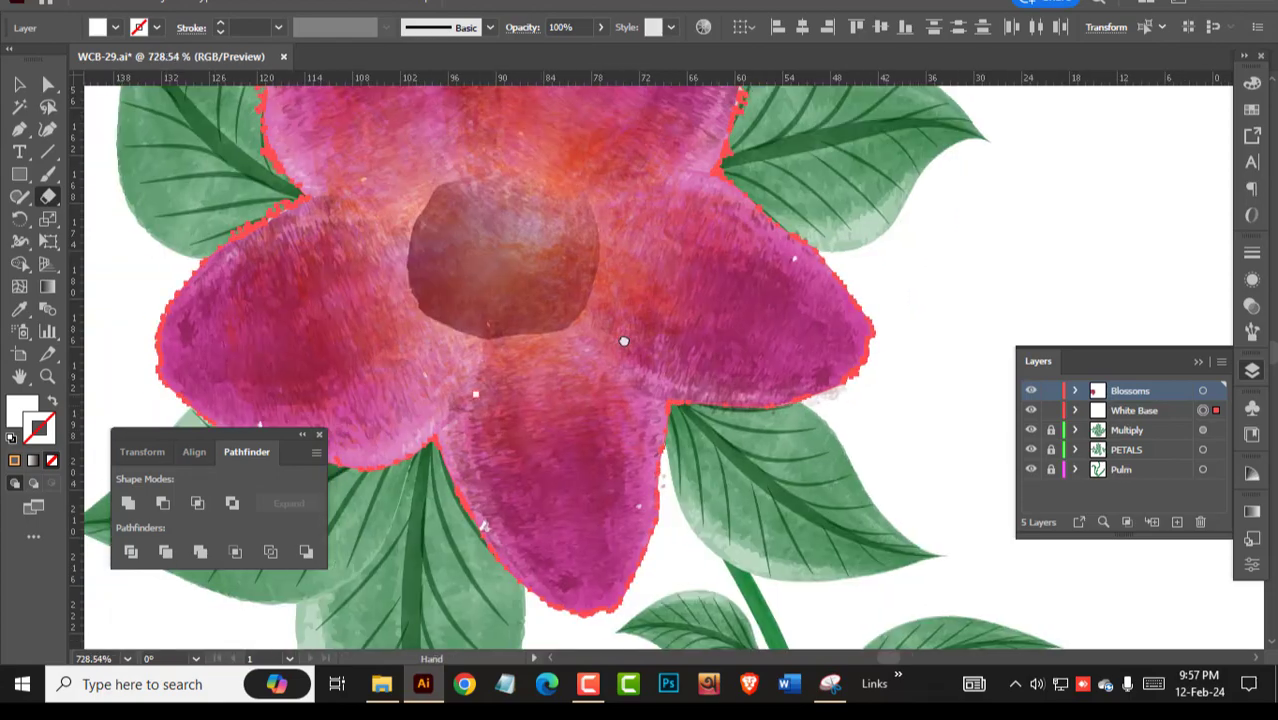
Erase the White Base spill between the left flower's bottom petal and the leaf beneath it.
left_click_drag(622, 340, 755, 239)
left_click(449, 409, "ctrl+alt")
left_click(505, 420, "ctrl+alt")
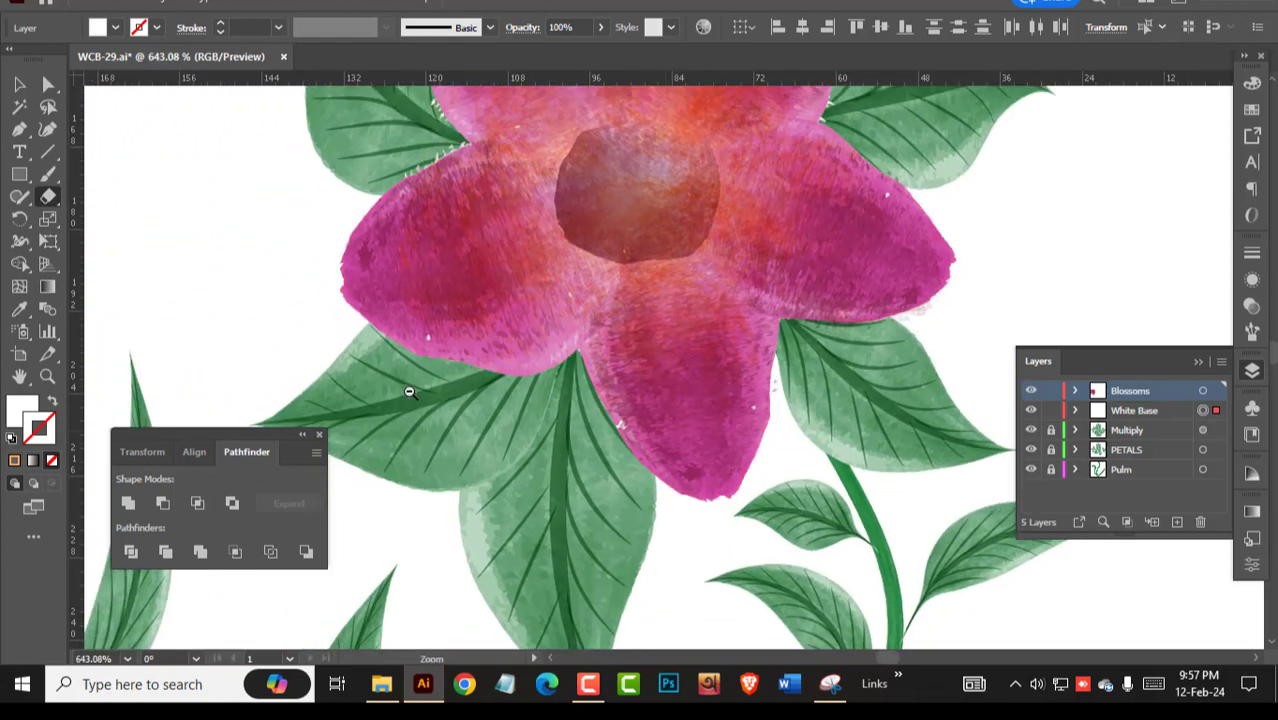
left_click(420, 391, "ctrl+alt")
key("Tab")
left_click_drag(333, 517, 810, 237)
left_click_drag(217, 624, 611, 396)
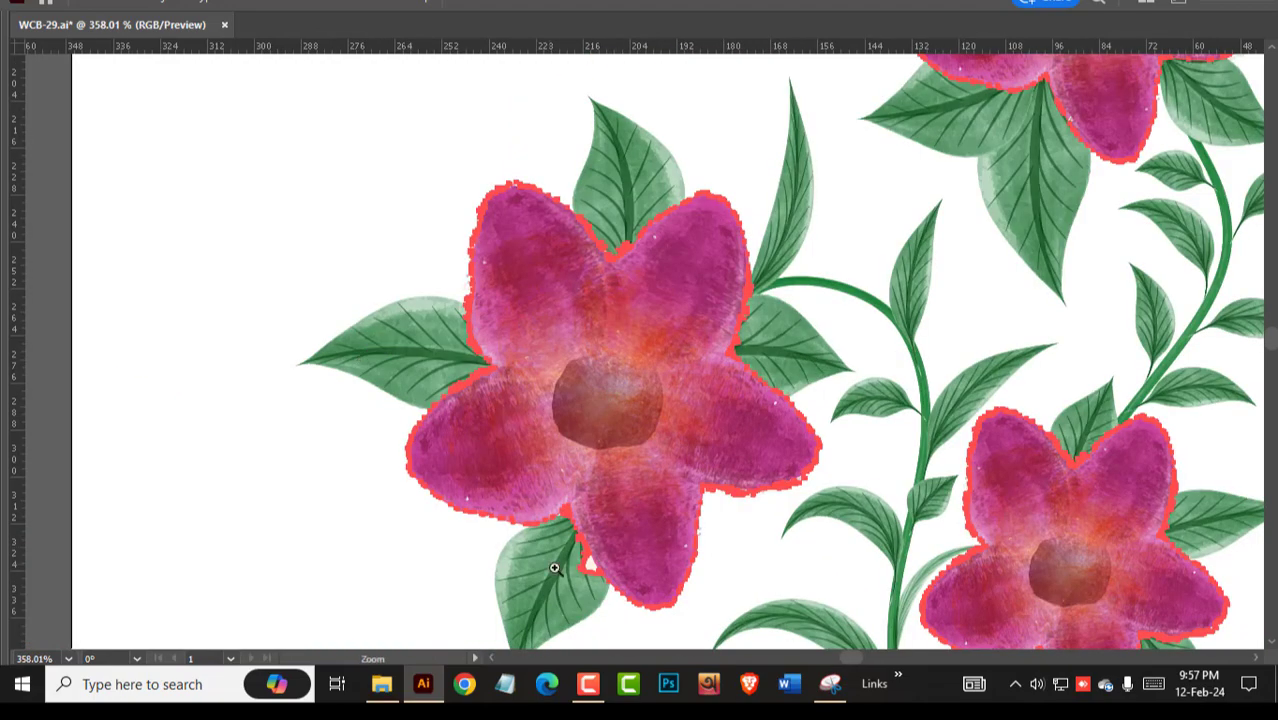
mouse_move(556, 568)
left_mouse_down()
mouse_move(931, 614)
mouse_move(775, 603)
mouse_move(705, 552)
mouse_move(613, 528)
mouse_move(631, 423)
mouse_move(513, 173)
left_mouse_up()
left_click(688, 433, "ctrl+alt")
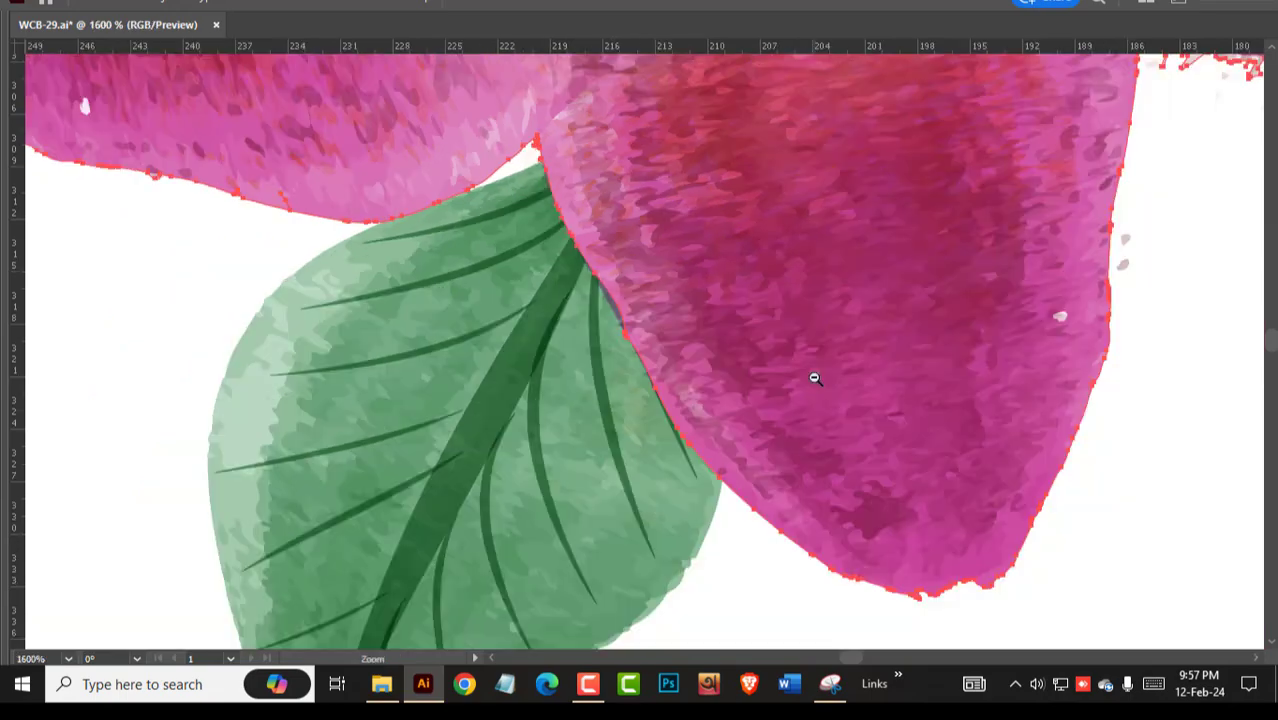
Erase the White Base spill along the lower edge of the left flower's lower-right petal.
left_click(814, 378, "ctrl+alt")
left_click(814, 379, "ctrl+alt")
left_click(814, 379, "ctrl+alt")
left_click_drag(802, 231, 725, 381)
left_click_drag(750, 210, 434, 432)
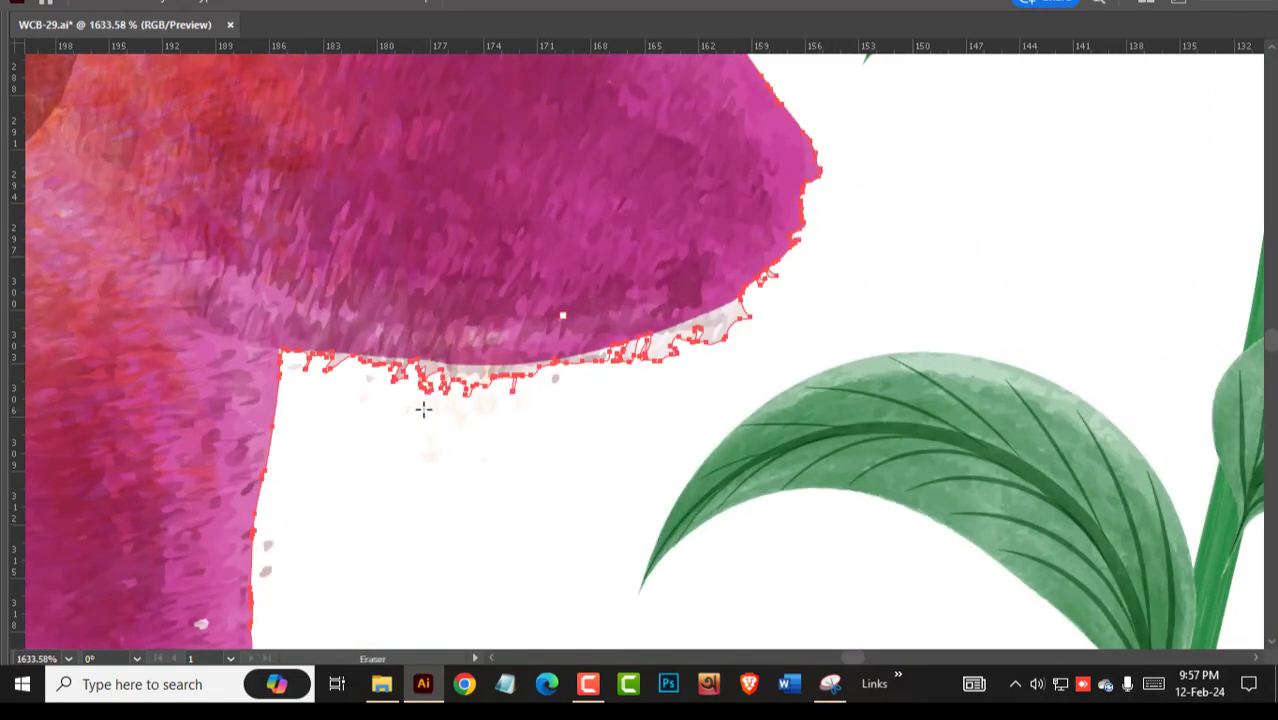
mouse_move(313, 370)
left_mouse_down()
mouse_move(428, 379)
mouse_move(610, 362)
mouse_move(766, 292)
left_mouse_up()
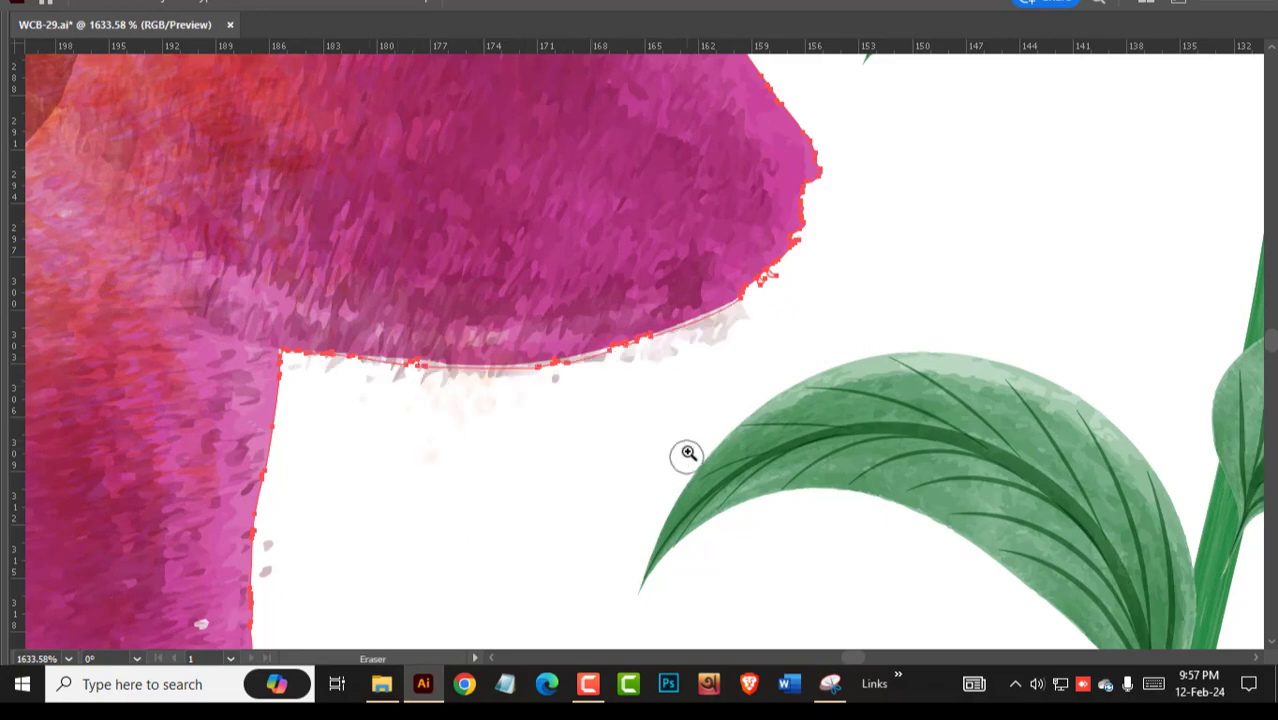
Erase the White Base spill between the right flower's stem and the adjacent edge of its bottom petal.
left_click(732, 397, "ctrl+alt")
left_click(733, 397, "ctrl+alt")
left_click(733, 397, "ctrl+alt")
left_click_drag(677, 384, 567, 294)
mouse_move(562, 352)
left_mouse_down()
mouse_move(856, 547)
mouse_move(773, 451)
left_mouse_up()
mouse_move(850, 530)
left_mouse_down()
mouse_move(746, 345)
mouse_move(819, 523)
mouse_move(725, 288)
left_mouse_up()
left_click(750, 461, "ctrl+alt")
left_click(750, 461, "ctrl+alt")
left_click(750, 461, "ctrl+alt")
left_click(750, 461, "ctrl+alt")
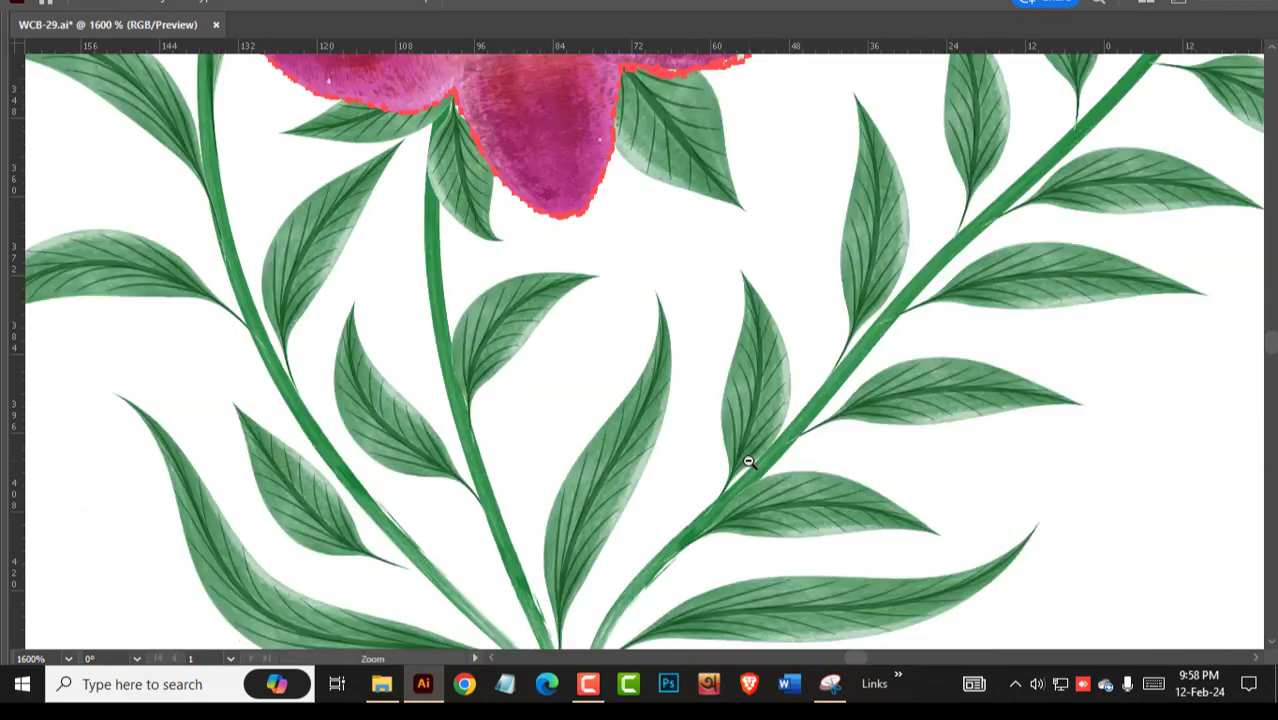
left_click(750, 461, "ctrl+alt")
left_click(750, 461, "ctrl+alt")
left_click(750, 461, "ctrl+alt")
left_click_drag(835, 340, 842, 465)
left_click_drag(665, 163, 1108, 410)
left_click_drag(972, 431, 938, 515)
mouse_move(642, 204)
left_mouse_down()
mouse_move(753, 507)
mouse_move(708, 386)
mouse_move(707, 332)
mouse_move(792, 488)
mouse_move(632, 505)
mouse_move(738, 474)
left_mouse_up()
key("ctrl+z")
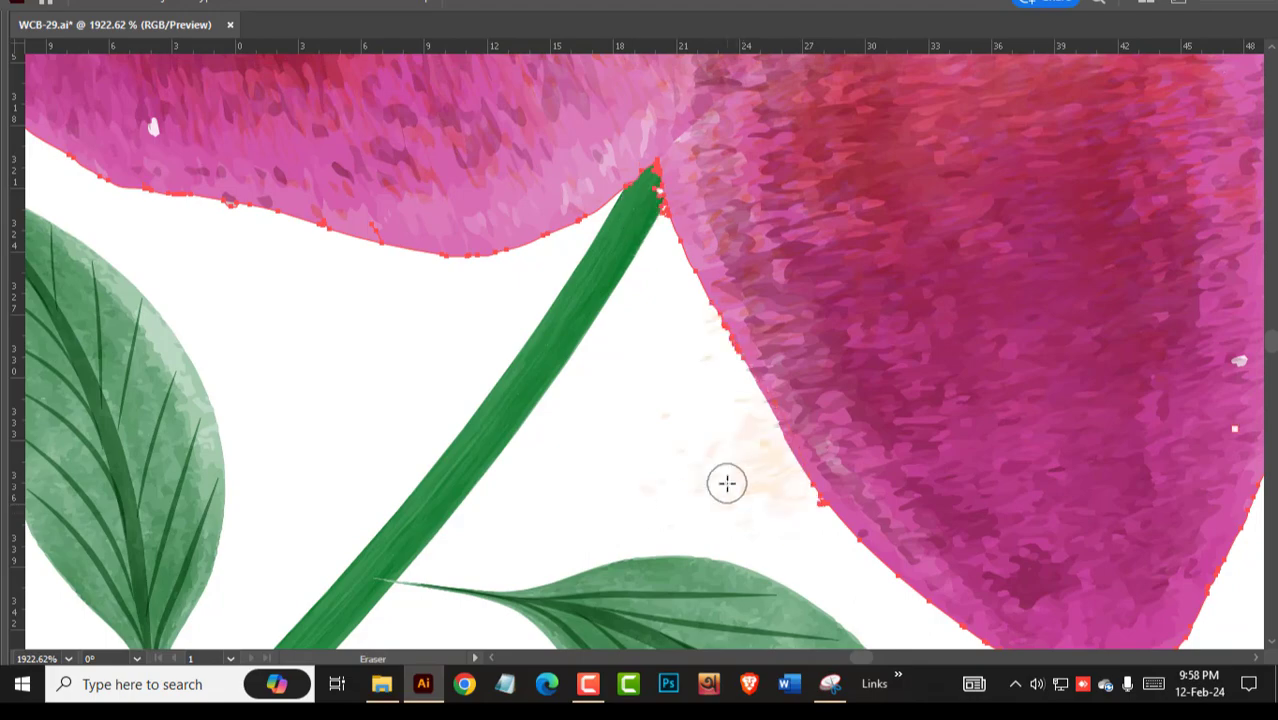
Select the White Base layer together with Blossoms and erase the spill beneath the right flower's lower-right petal, over the leaf.
left_click(792, 377, "ctrl+alt")
left_click(792, 377, "ctrl+alt")
left_click(792, 377, "ctrl+alt")
left_click_drag(738, 348, 733, 469)
left_click_drag(779, 288, 990, 377)
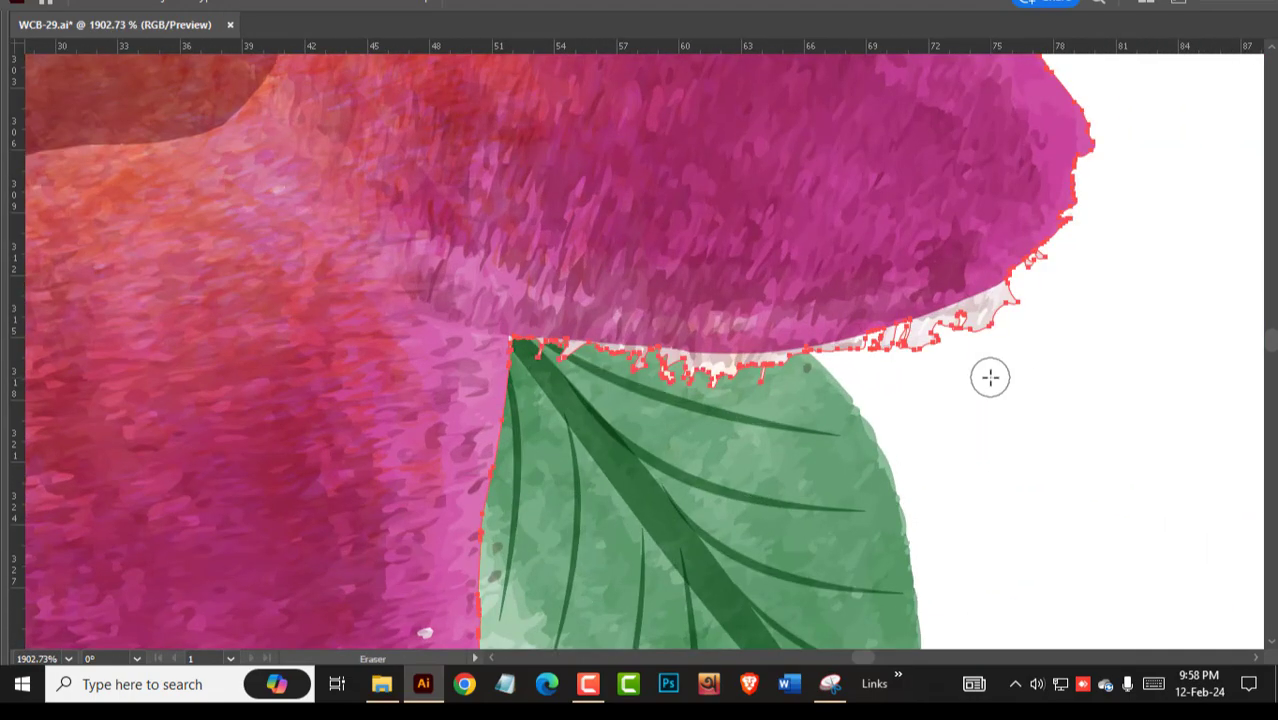
key("Tab")
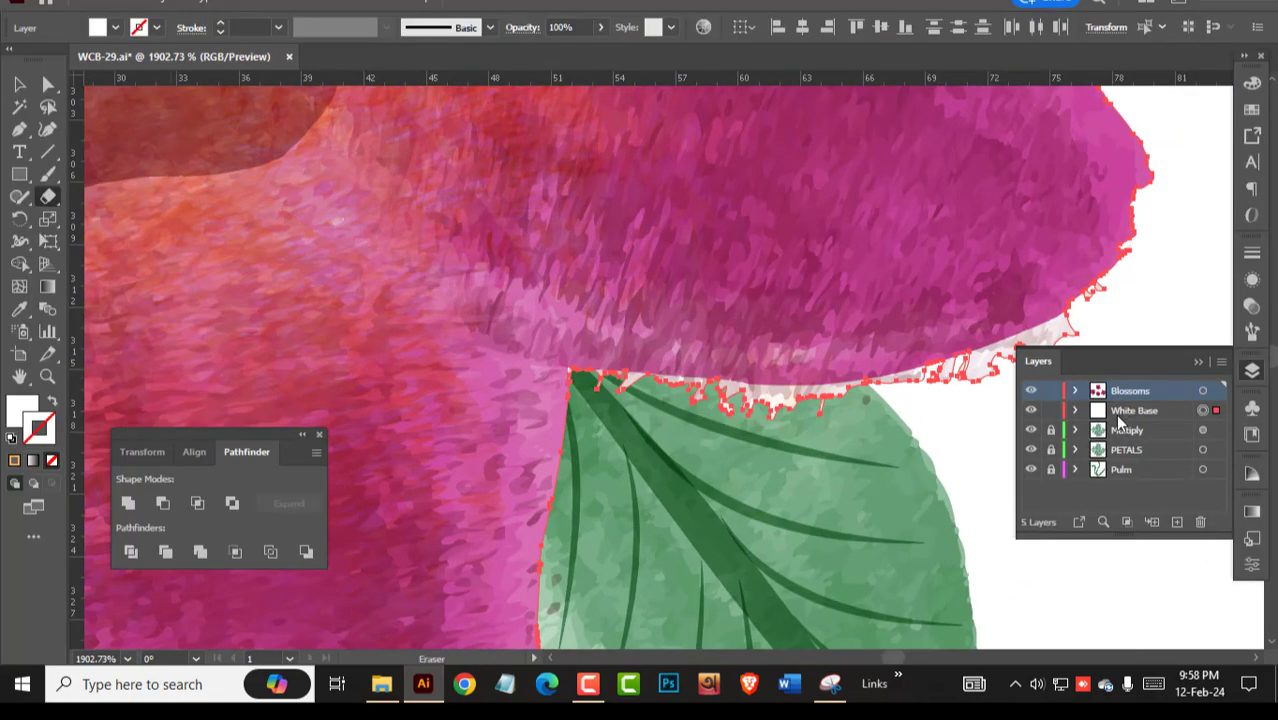
left_click(1118, 412, "shift")
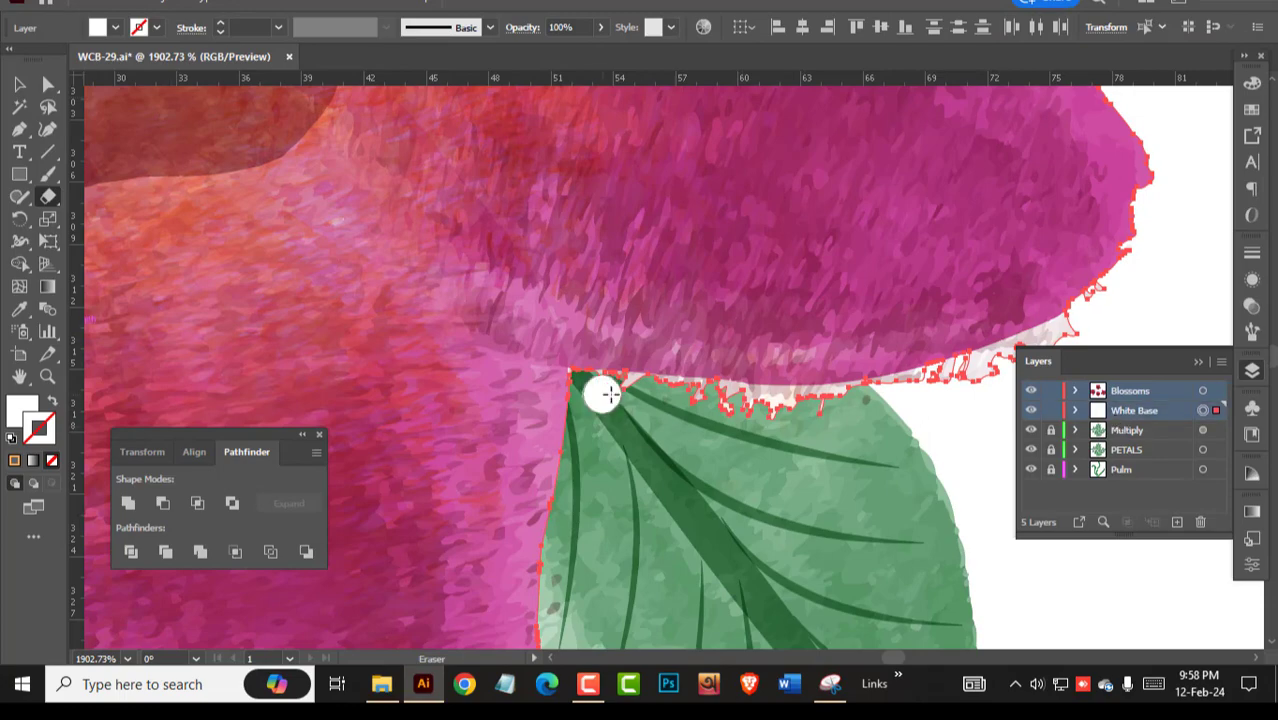
mouse_move(603, 395)
left_mouse_down()
mouse_move(765, 402)
mouse_move(973, 371)
mouse_move(1090, 314)
left_mouse_up()
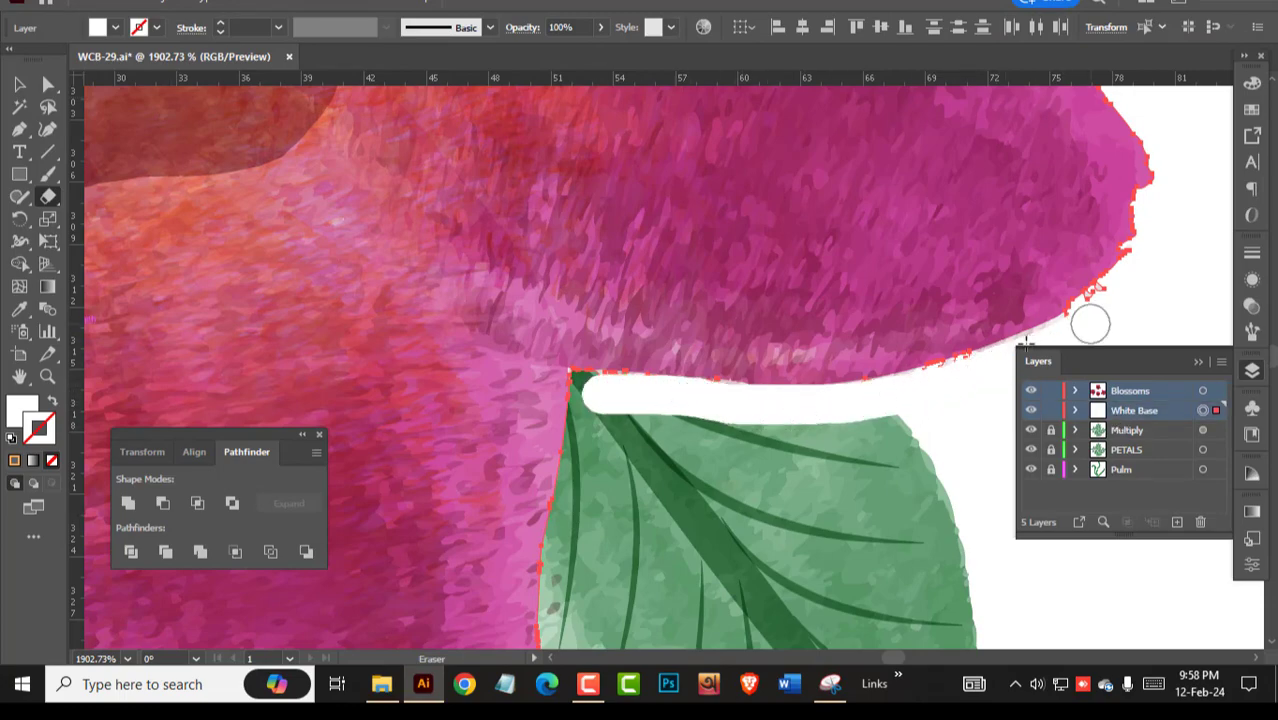
Deselect the artwork and check the whole floral design on the artboard.
left_click_drag(803, 347, 265, 254)
left_click(632, 312, "ctrl+alt")
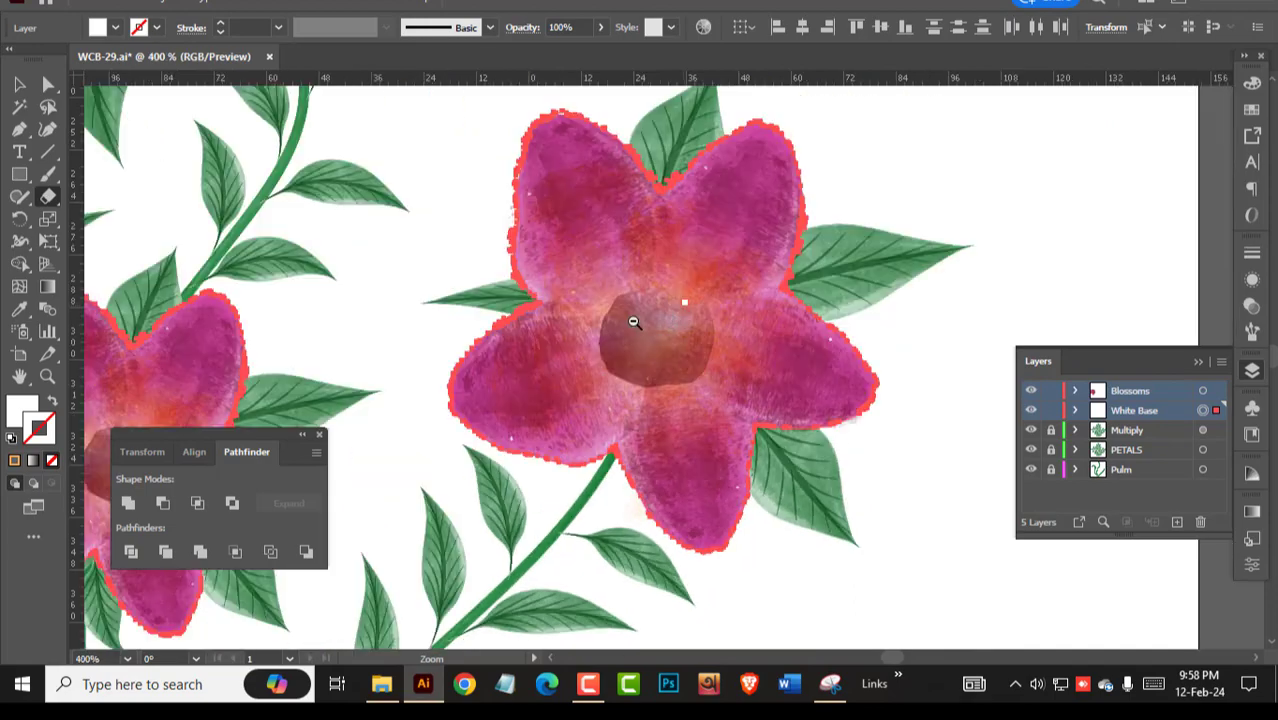
left_click_drag(634, 322, 373, 322)
key("v")
left_click(868, 291)
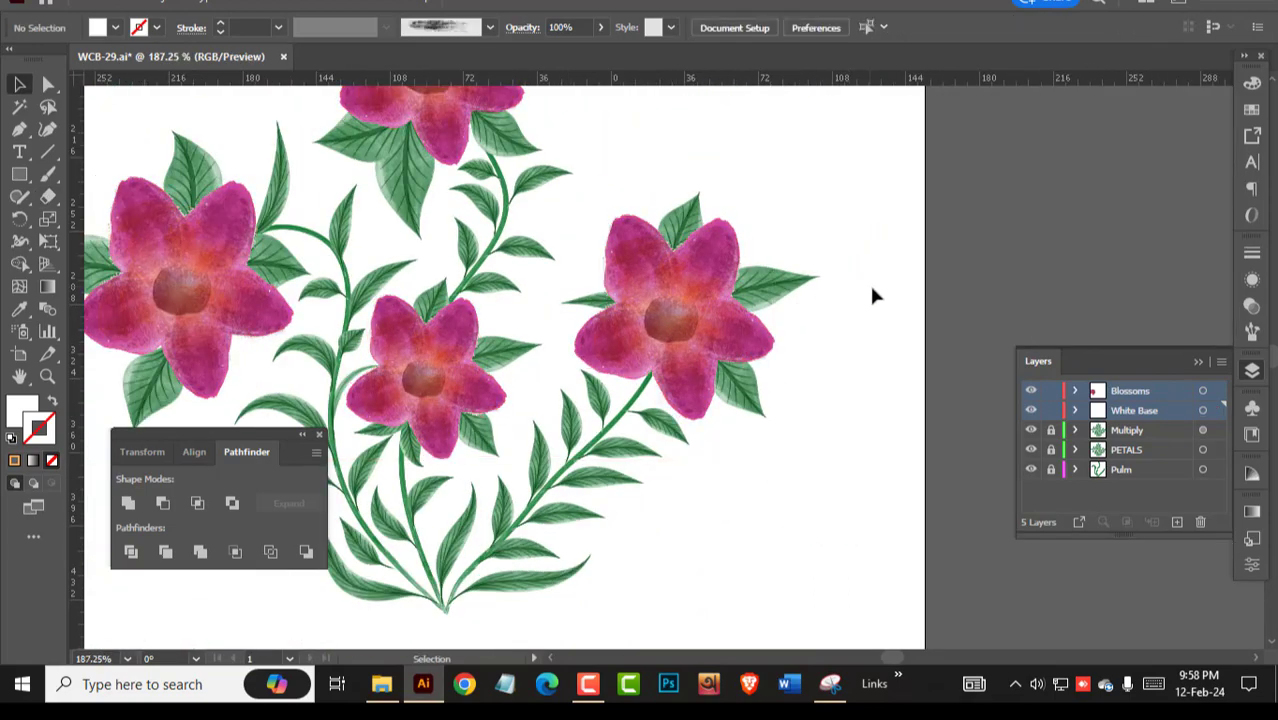
left_click_drag(873, 314, 677, 347)
left_click_drag(892, 286, 848, 351)
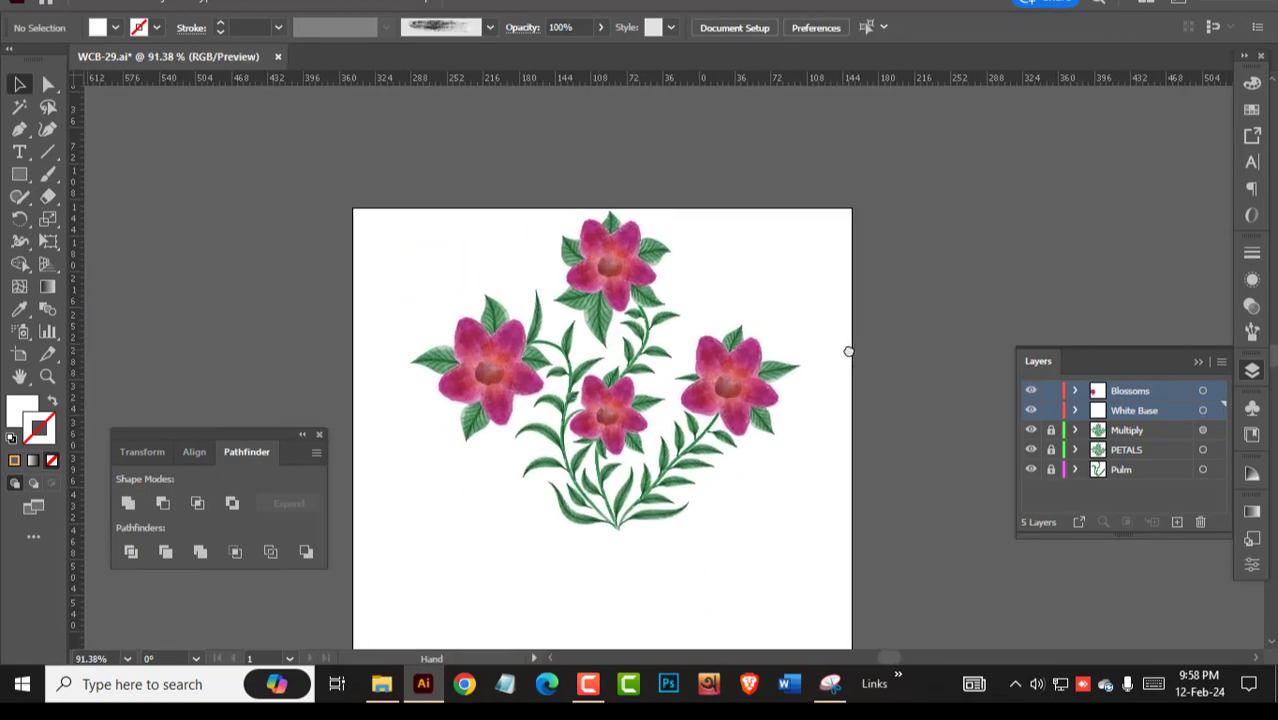
left_click(588, 684)
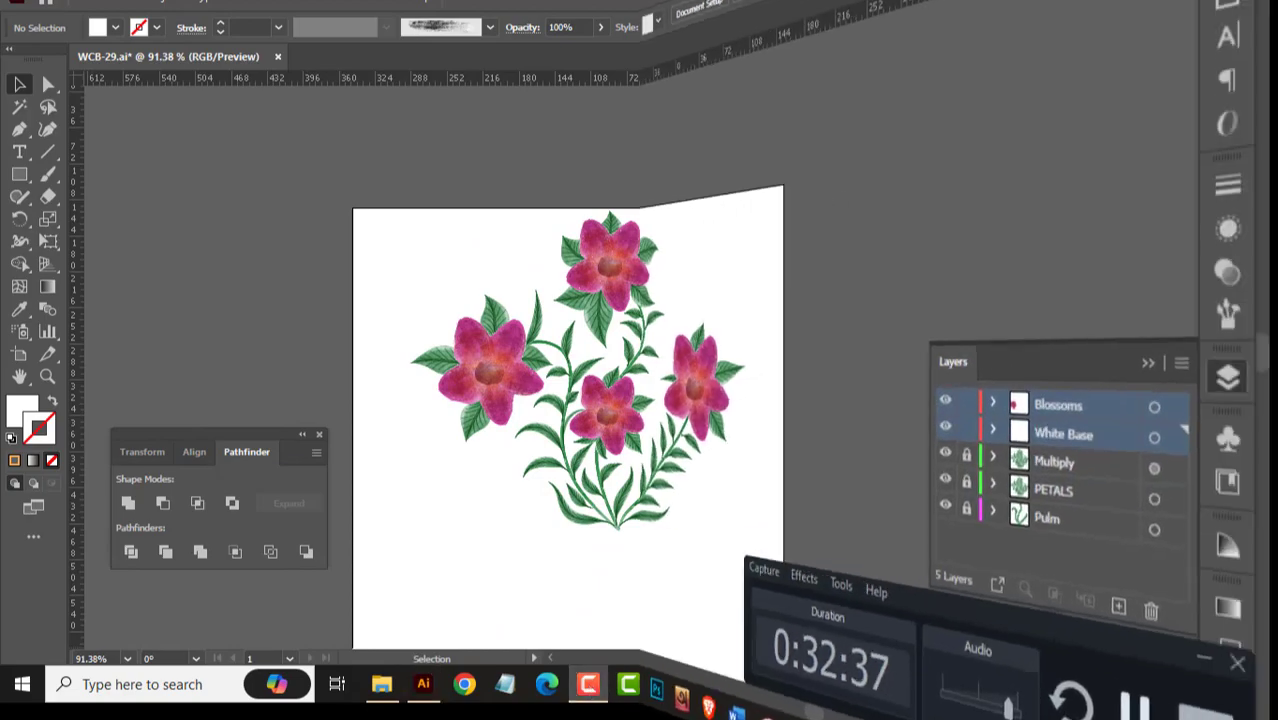